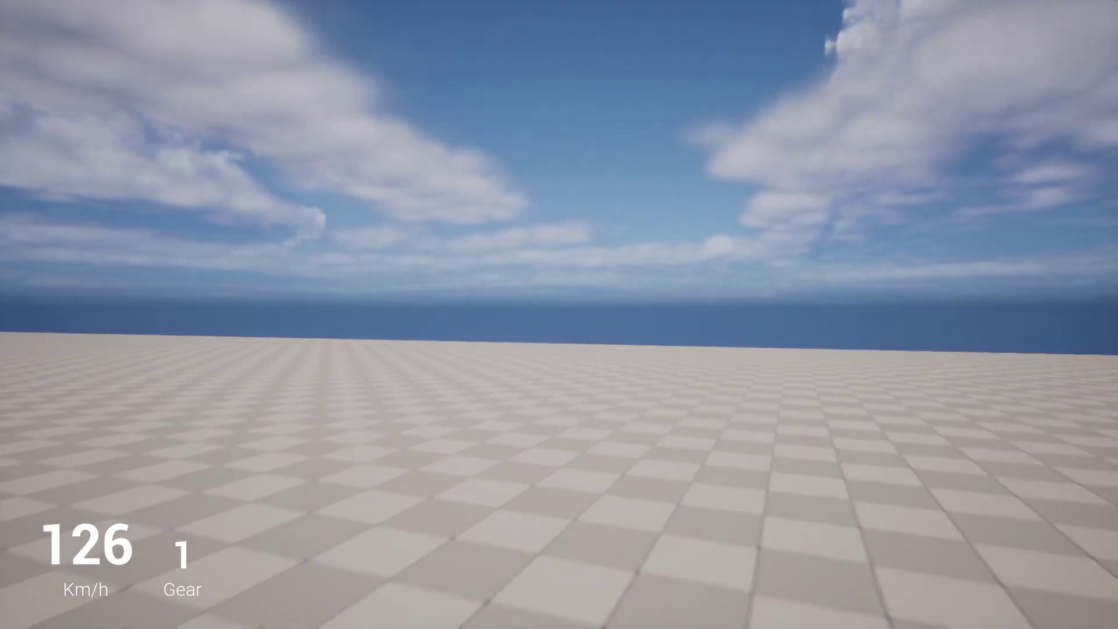
Open BP_CustomVehicle from the Content Drawer and select the vehicle Mesh in its Viewport
{"action": "key", "text": "ctrl+space"}
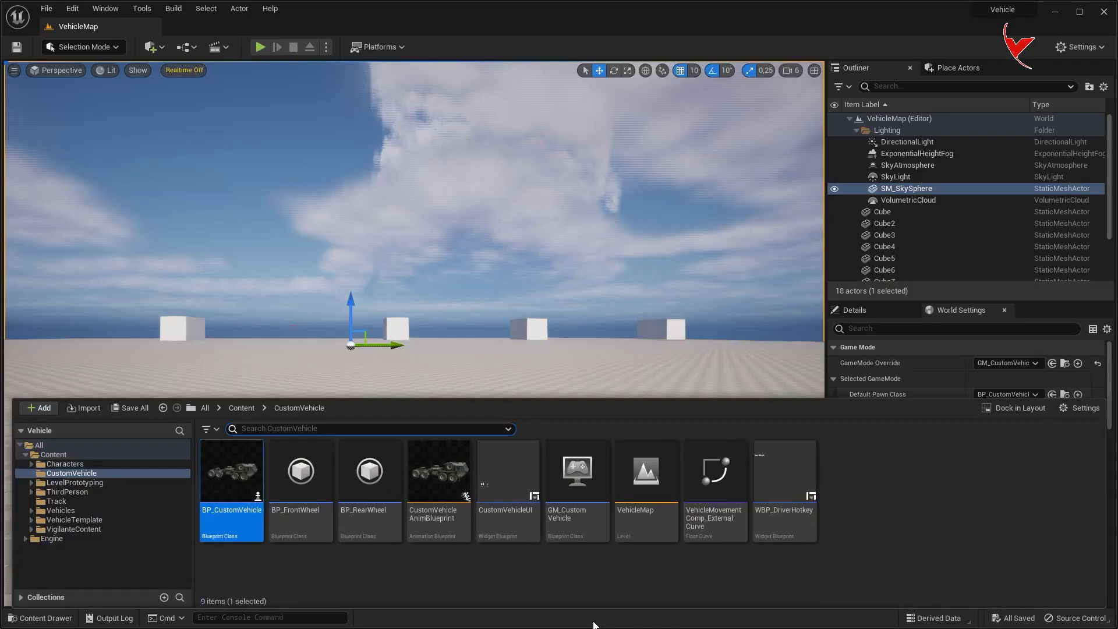
{"action": "double_click", "coordinate": [239, 477]}
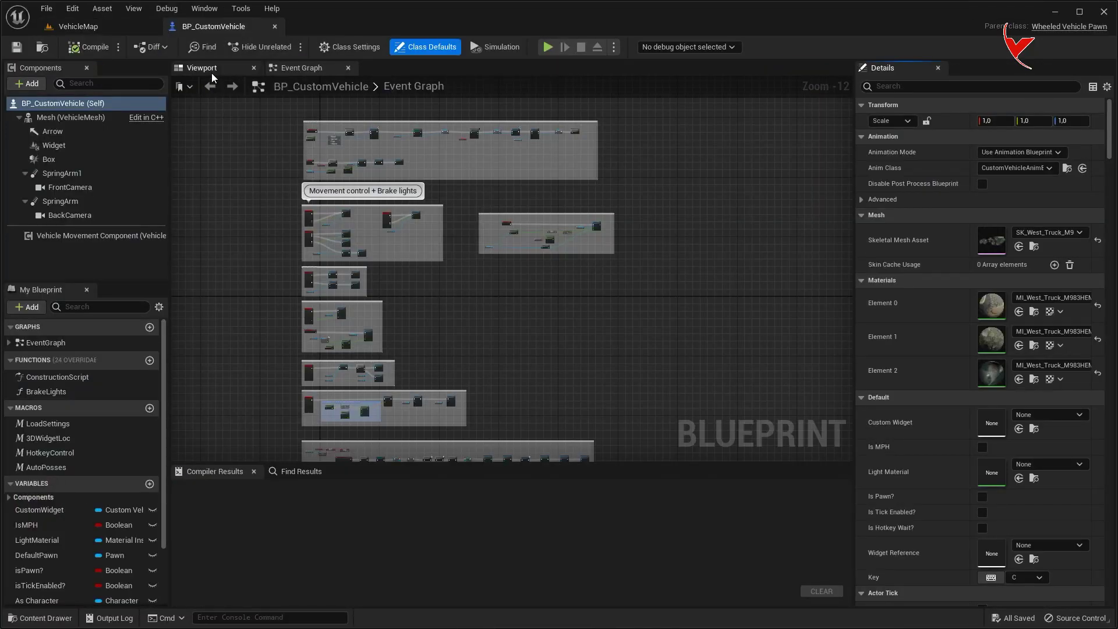
{"action": "left_click", "coordinate": [212, 70]}
{"action": "left_click", "coordinate": [87, 117]}
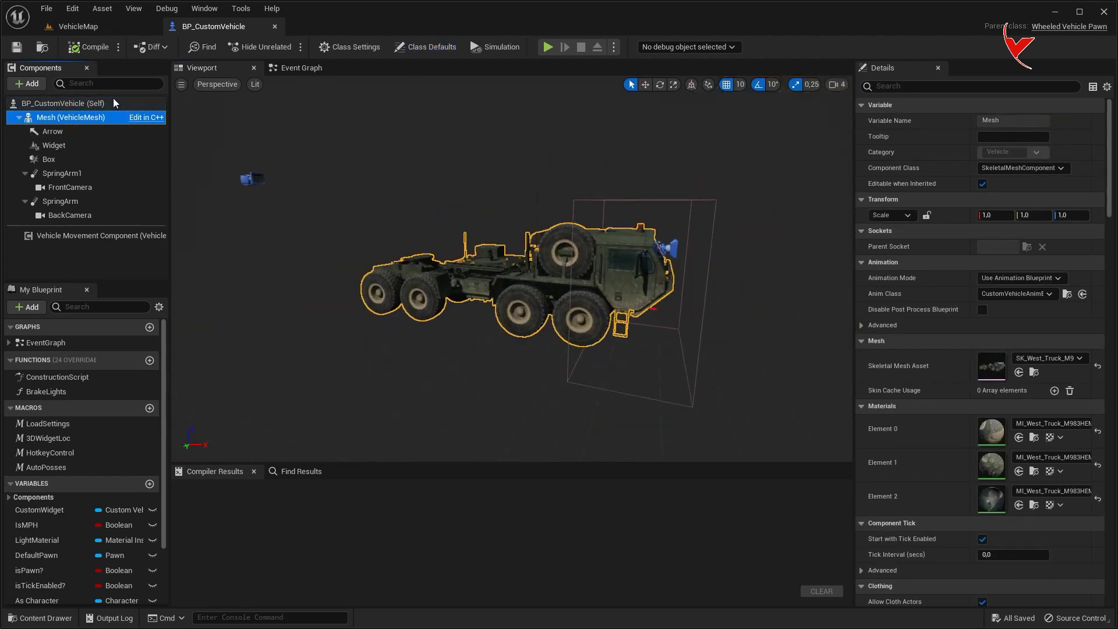
Add a Scene component under the vehicle mesh and name it CameraList
{"action": "left_click", "coordinate": [27, 83]}
{"action": "type", "text": "scene"}
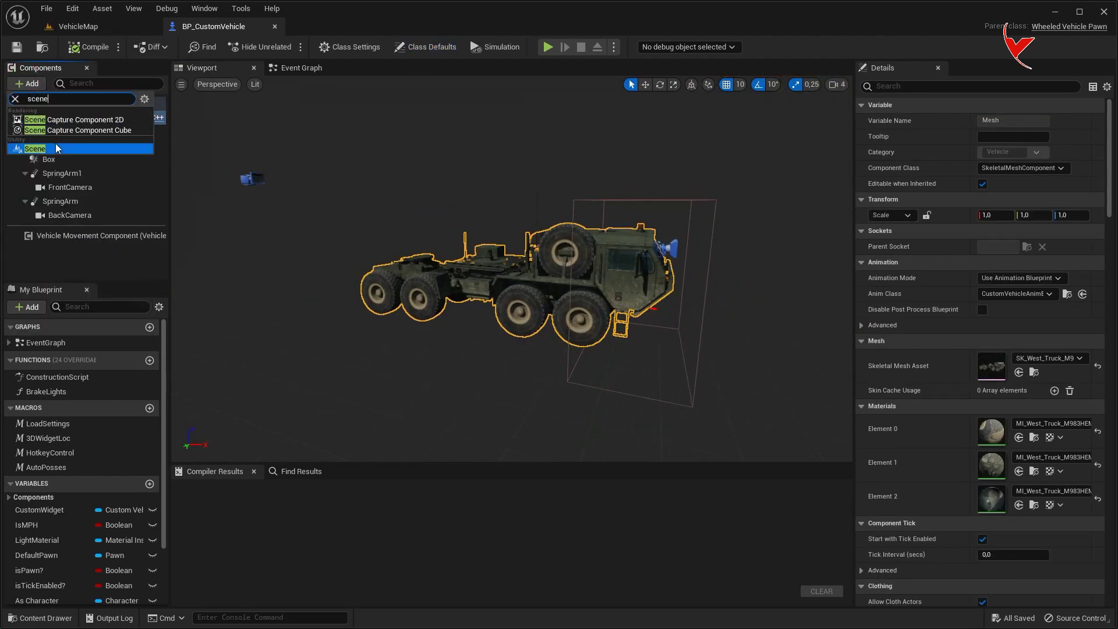
{"action": "left_click", "coordinate": [56, 149]}
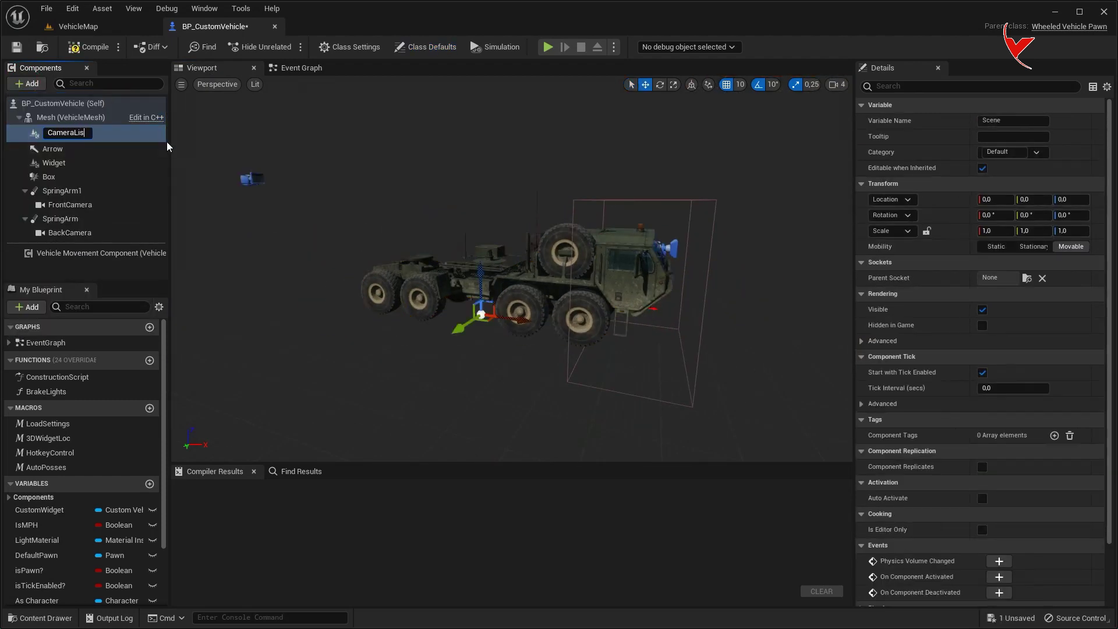
{"action": "type", "text": "t"}
{"action": "key", "text": "Return"}
Move SpringArm1/FrontCamera and SpringArm/BackCamera under CameraList, keeping BackCamera attached to SpringArm
{"action": "left_click", "coordinate": [61, 190]}
{"action": "left_click_drag", "start_coordinate": [61, 190], "coordinate": [69, 137]}
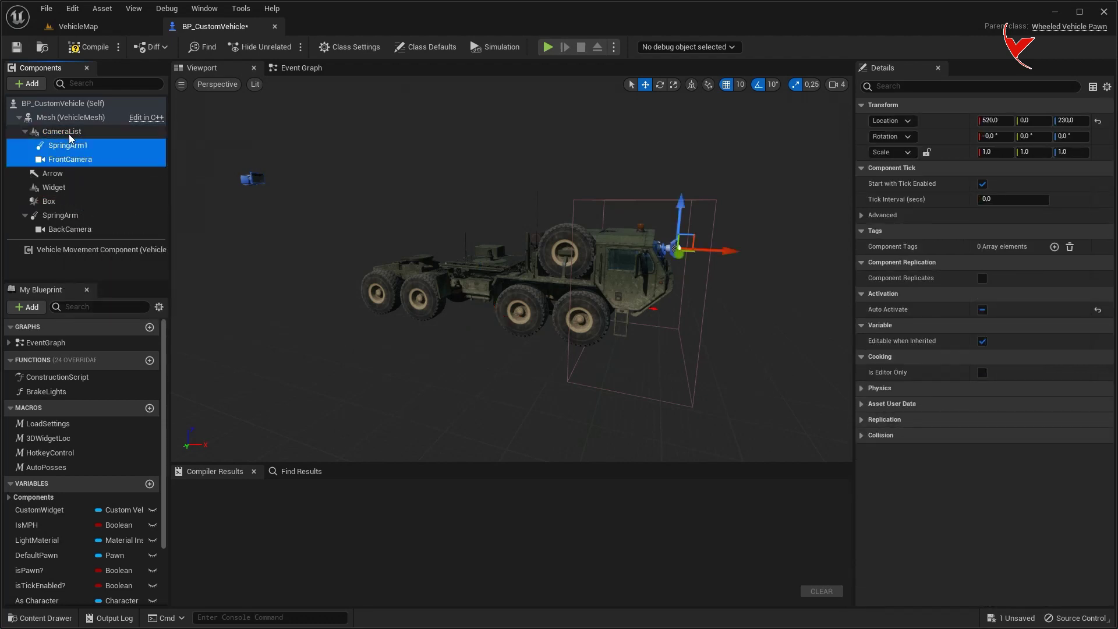
{"action": "left_click", "coordinate": [64, 201]}
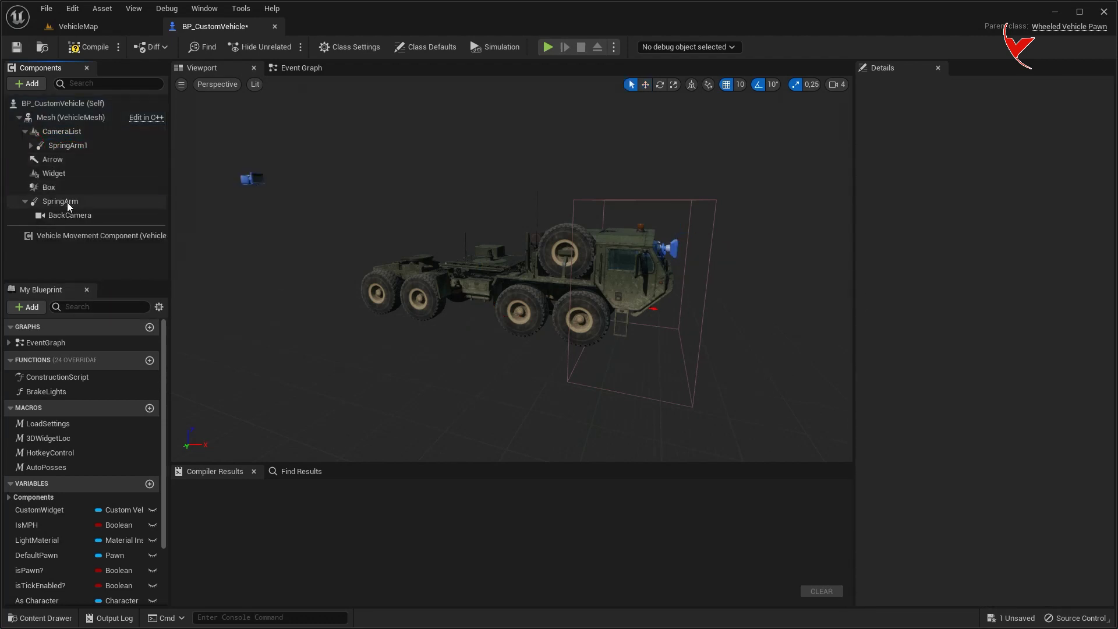
{"action": "left_click", "coordinate": [66, 214], "text": "ctrl"}
{"action": "left_click_drag", "start_coordinate": [65, 214], "coordinate": [75, 136]}
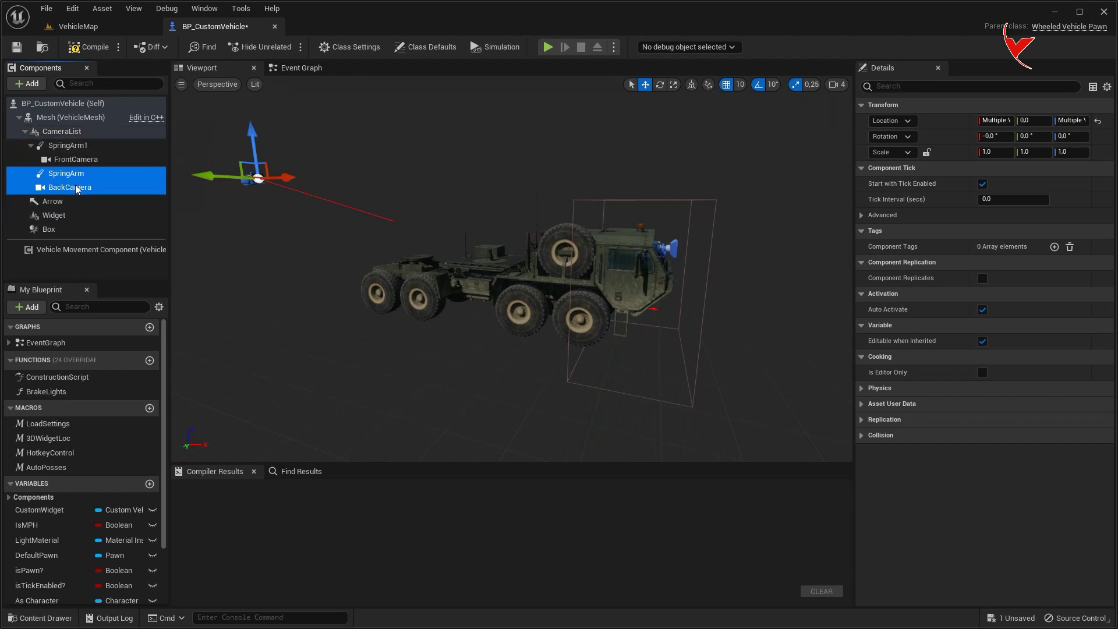
{"action": "left_click", "coordinate": [77, 188]}
{"action": "left_click_drag", "start_coordinate": [77, 188], "coordinate": [66, 173]}
{"action": "left_click", "coordinate": [30, 149]}
{"action": "left_click", "coordinate": [54, 163]}
{"action": "right_click", "coordinate": [54, 163]}
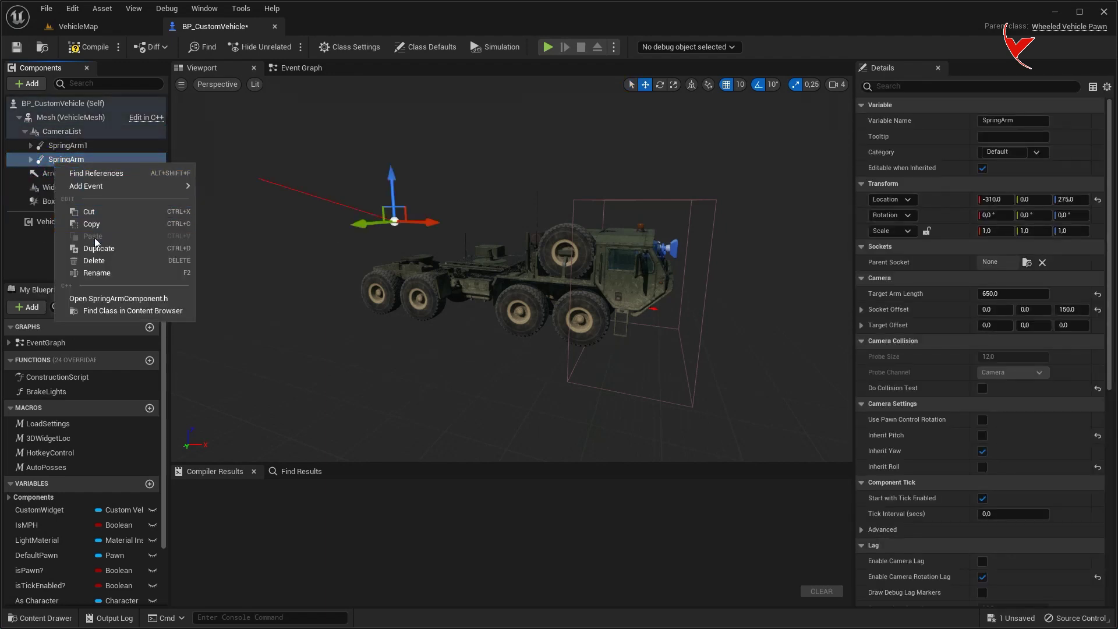
Duplicate SpringArm as SpringArm2, and duplicate BackCamera as RearCamera
{"action": "left_click", "coordinate": [97, 248]}
{"action": "left_click", "coordinate": [90, 189]}
{"action": "right_click", "coordinate": [91, 189]}
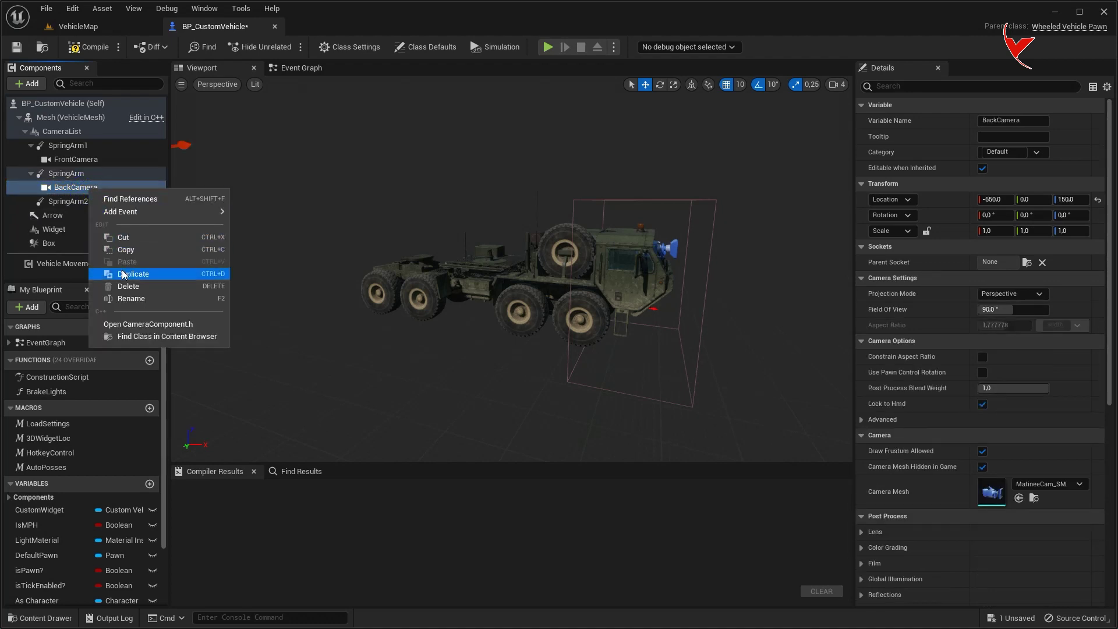
{"action": "left_click", "coordinate": [125, 274]}
{"action": "type", "text": "RearCamera"}
{"action": "key", "text": "Return"}
Attach RearCamera to SpringArm2, zero its location and set its Z rotation to -180
{"action": "left_click_drag", "start_coordinate": [142, 220], "coordinate": [84, 217]}
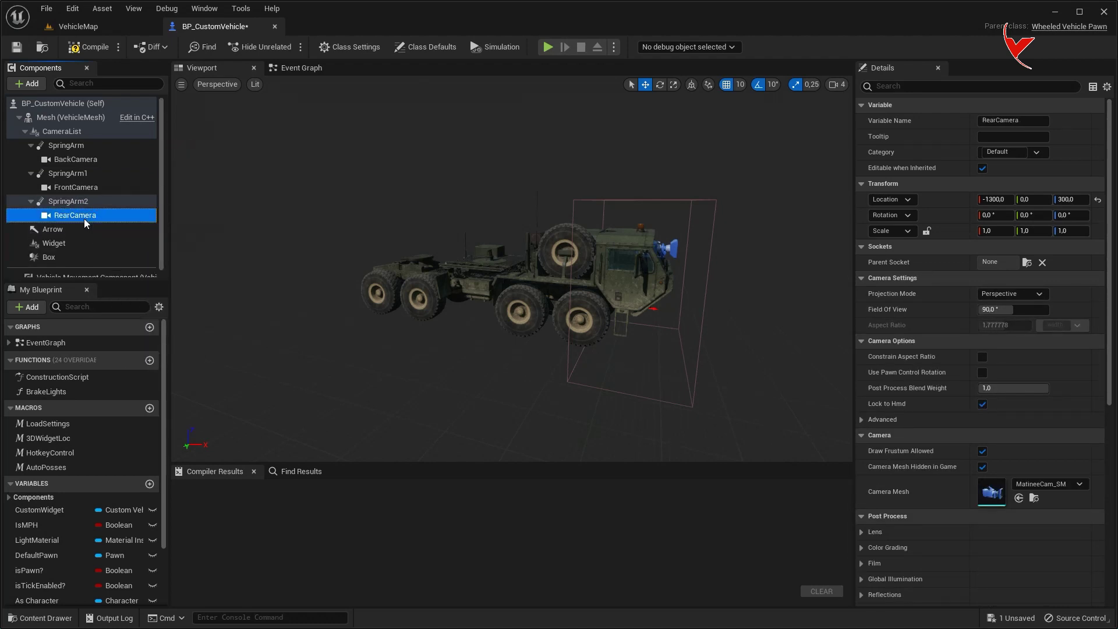
{"action": "left_click", "coordinate": [1098, 200]}
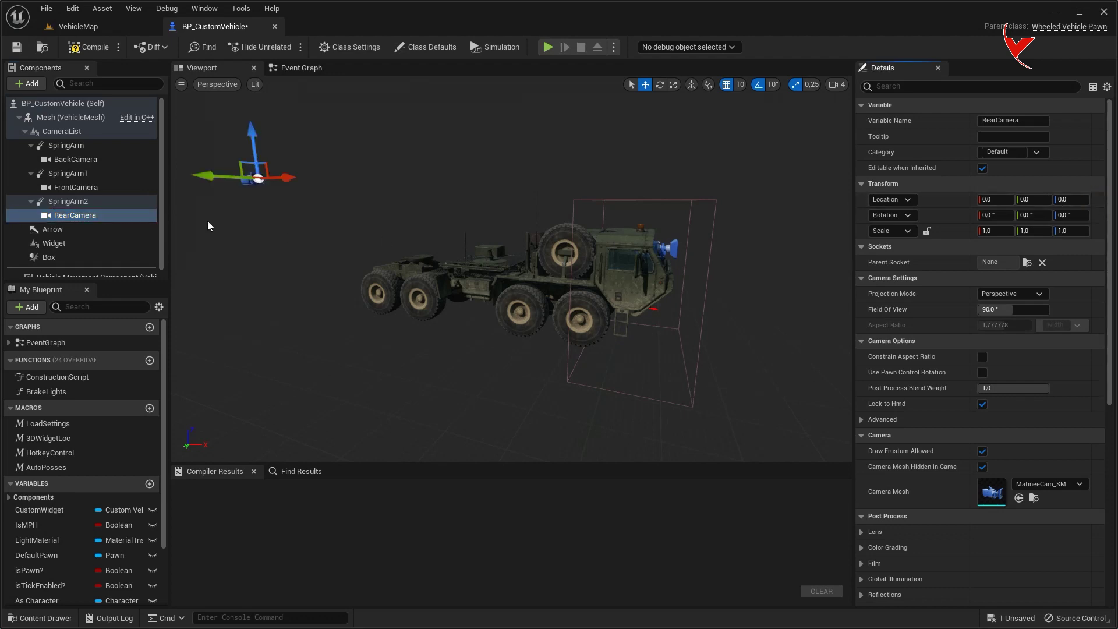
{"action": "left_click", "coordinate": [131, 201]}
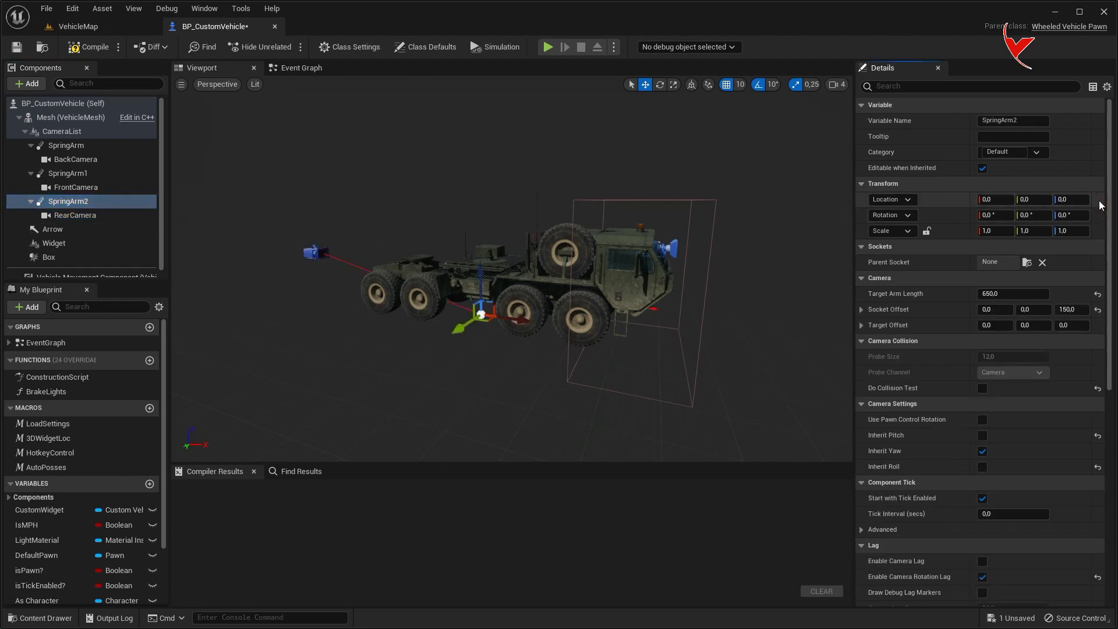
{"action": "left_click_drag", "start_coordinate": [567, 260], "coordinate": [566, 260]}
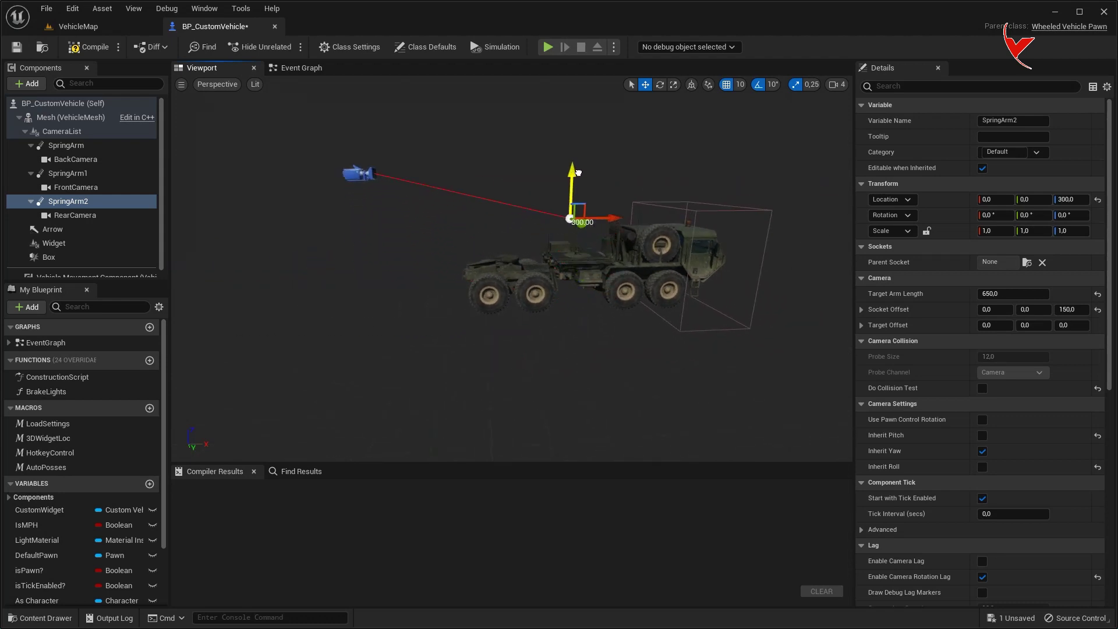
{"action": "left_click", "coordinate": [84, 217]}
{"action": "left_click", "coordinate": [1072, 215]}
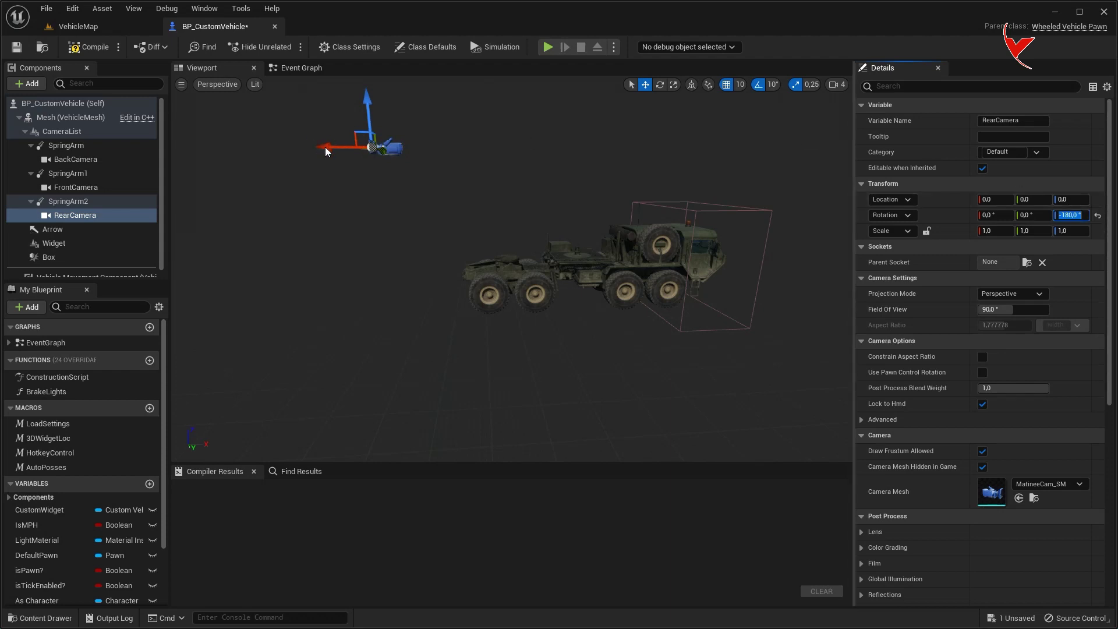
{"action": "left_click_drag", "start_coordinate": [609, 193], "coordinate": [592, 175]}
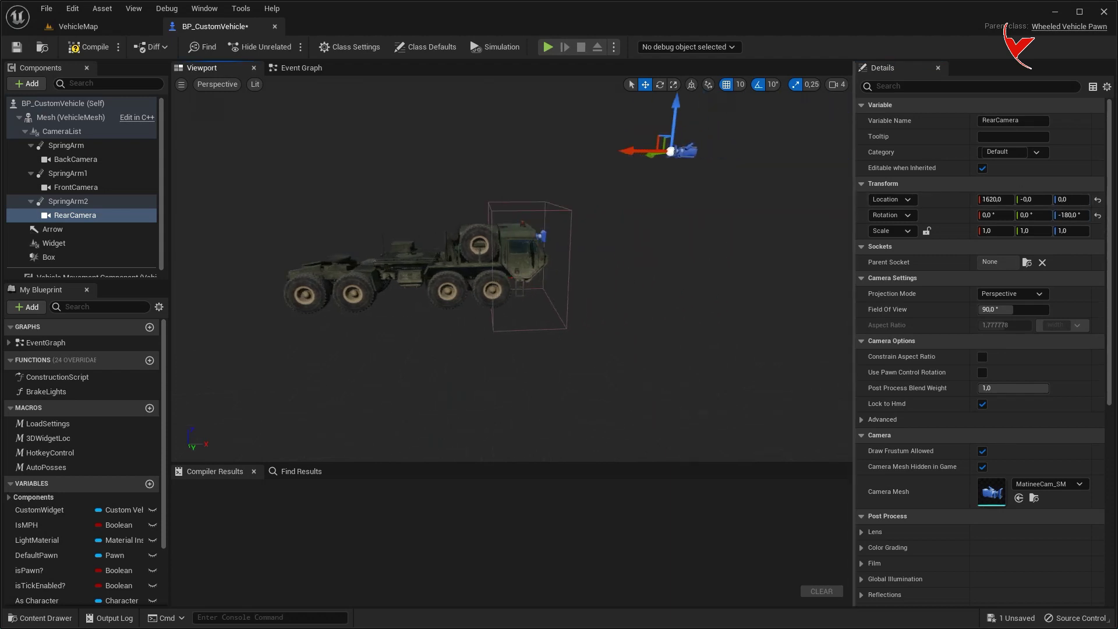
Duplicate SpringArm1 to create SpringArm3
{"action": "left_click", "coordinate": [660, 84]}
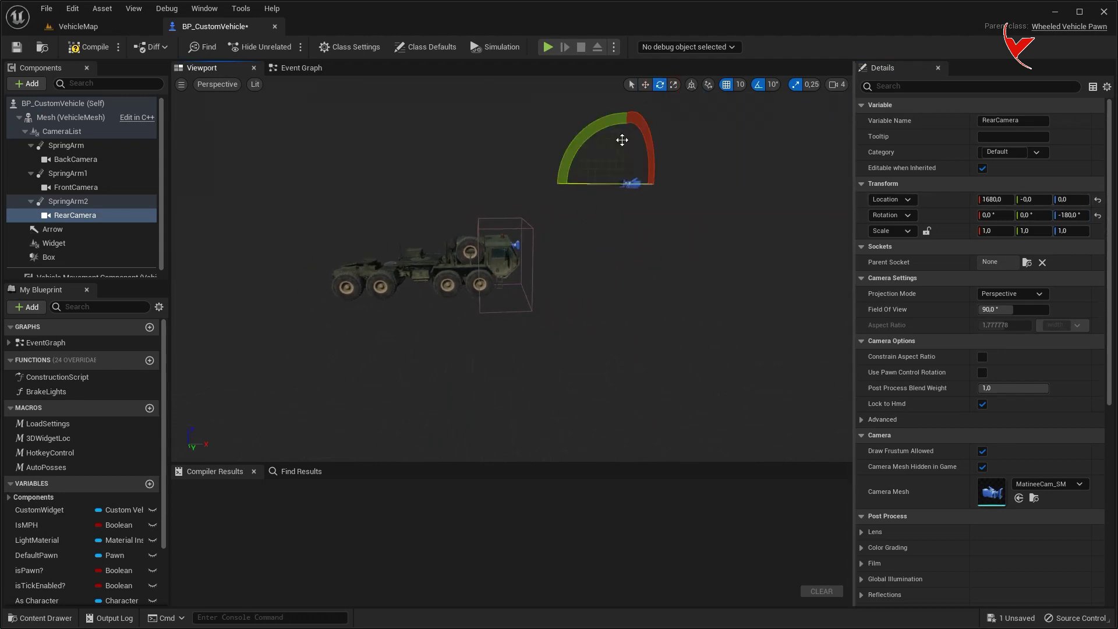
{"action": "left_click", "coordinate": [96, 203]}
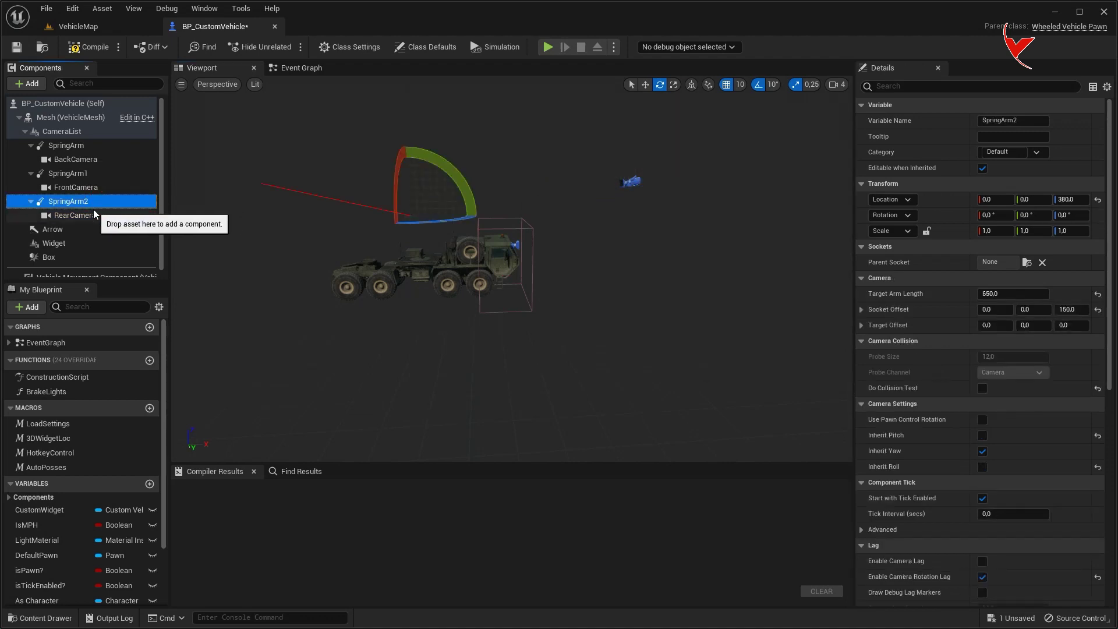
{"action": "right_click", "coordinate": [85, 177]}
{"action": "left_click", "coordinate": [128, 259]}
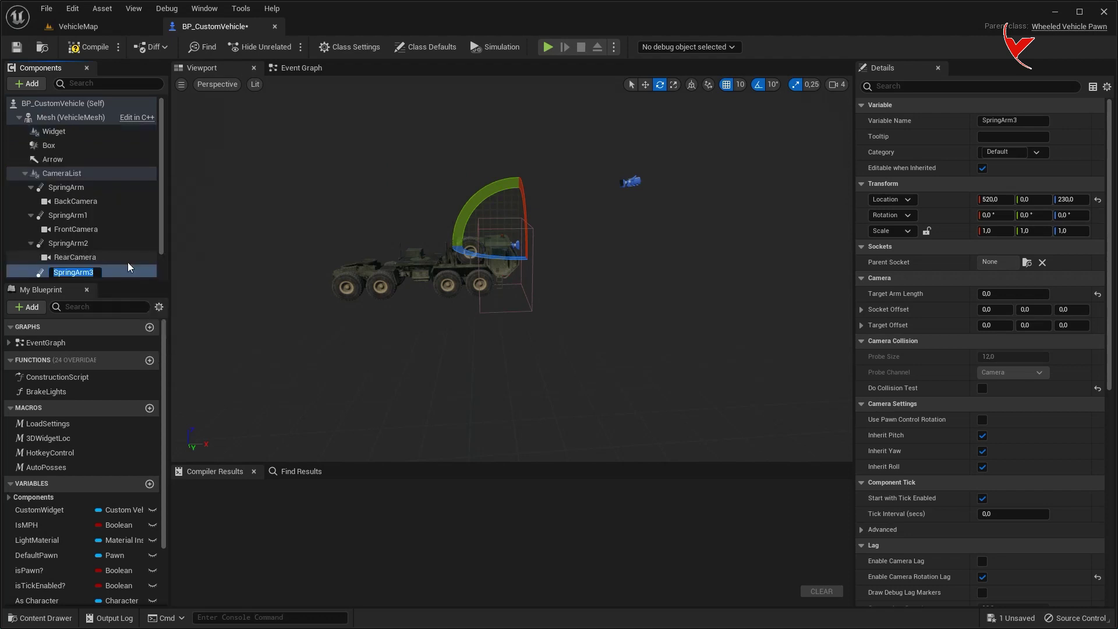
Duplicate FrontCamera as TopCamera and attach it to SpringArm3
{"action": "right_click", "coordinate": [94, 205]}
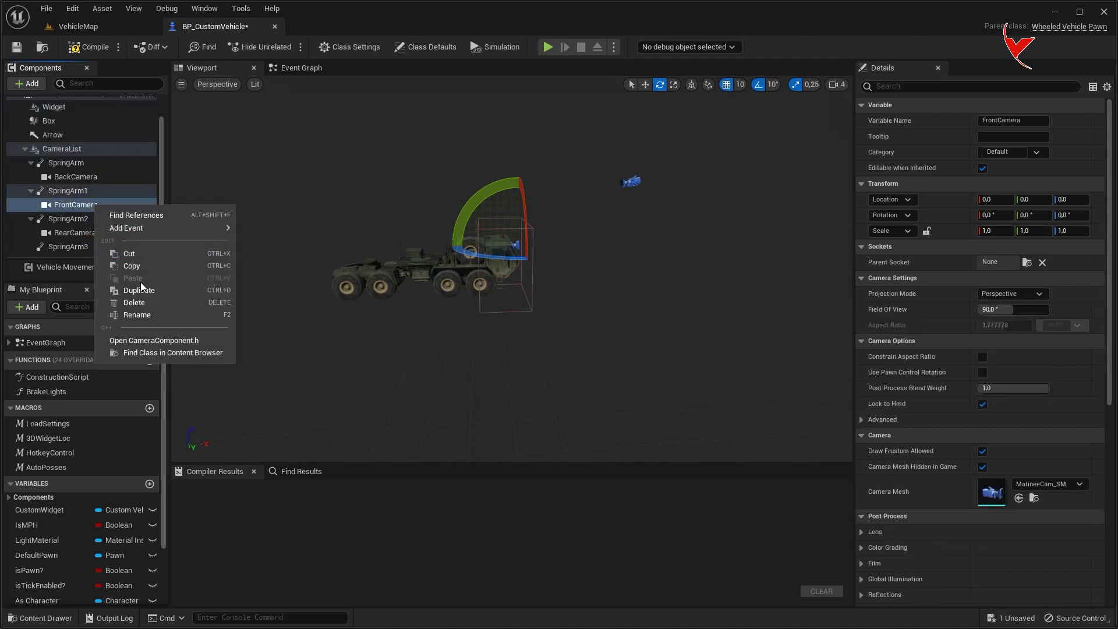
{"action": "left_click", "coordinate": [141, 289]}
{"action": "type", "text": "TopCamera"}
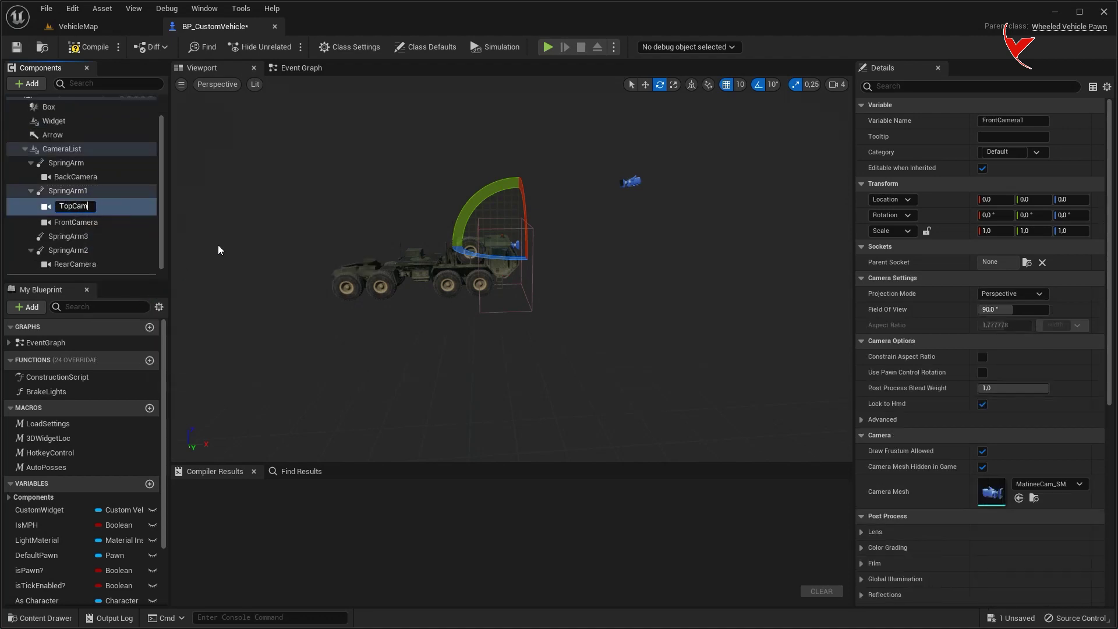
{"action": "key", "text": "Return"}
{"action": "left_click_drag", "start_coordinate": [86, 205], "coordinate": [88, 233]}
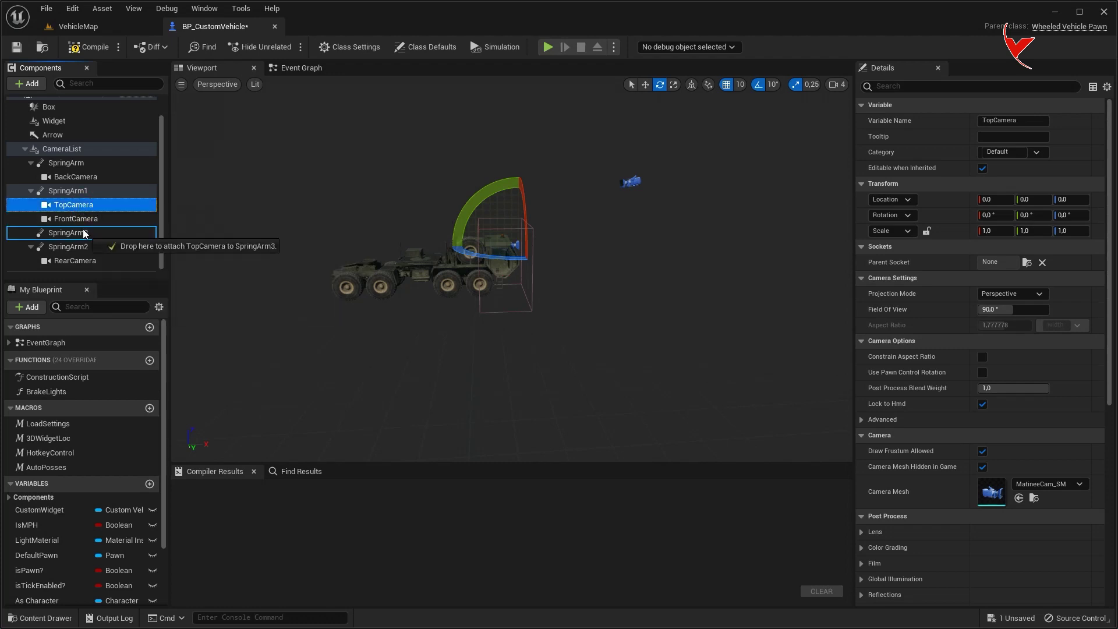
Raise SpringArm3 high above the truck and tilt it to point down
{"action": "left_click", "coordinate": [68, 236]}
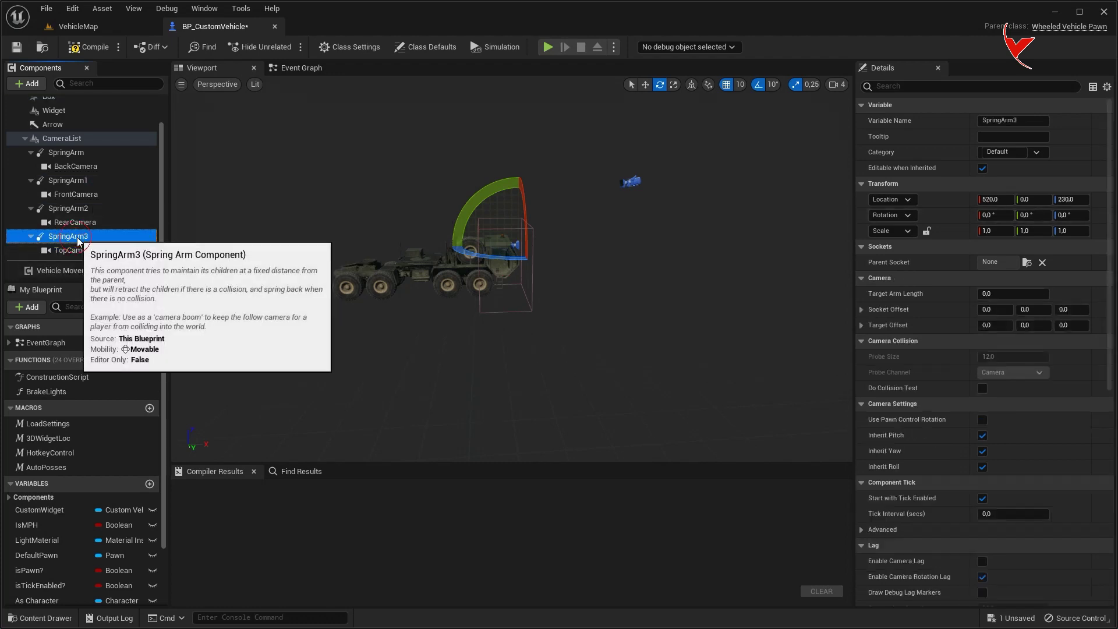
{"action": "left_click", "coordinate": [645, 84]}
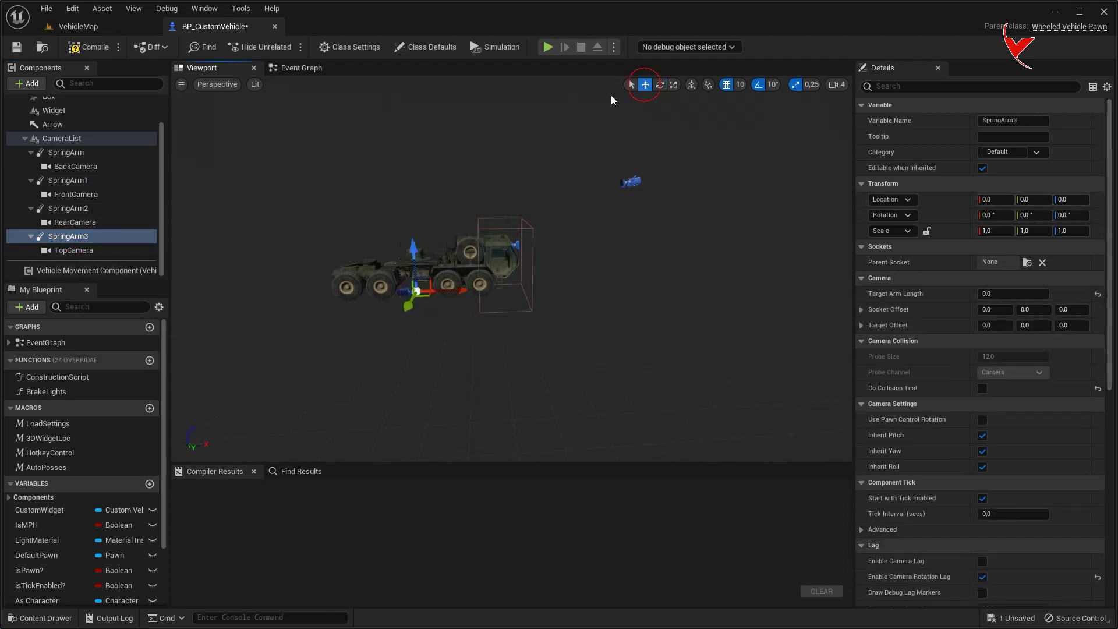
{"action": "right_click_drag", "start_coordinate": [413, 248], "coordinate": [414, 257]}
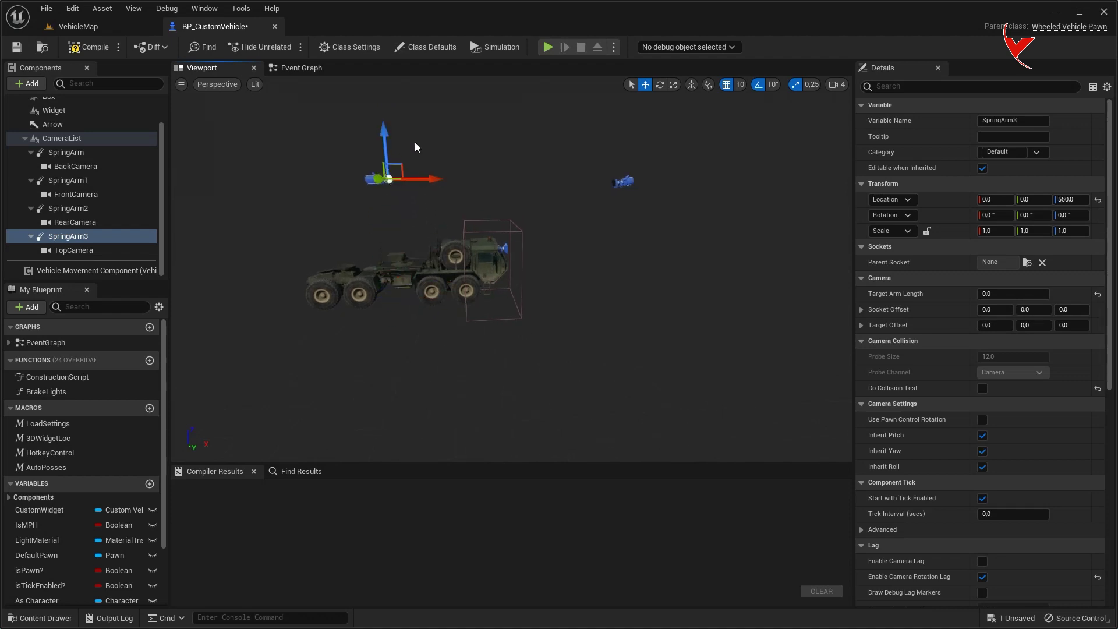
{"action": "left_click", "coordinate": [660, 85]}
{"action": "left_click_drag", "start_coordinate": [443, 211], "coordinate": [438, 233]}
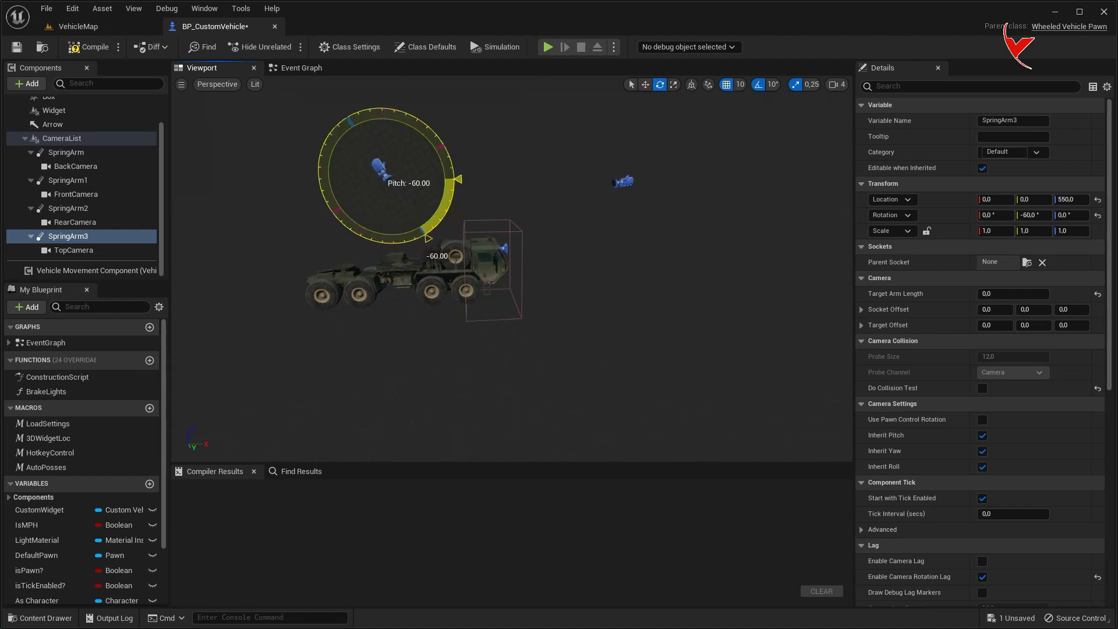
{"action": "right_click_drag", "start_coordinate": [522, 169], "coordinate": [512, 174]}
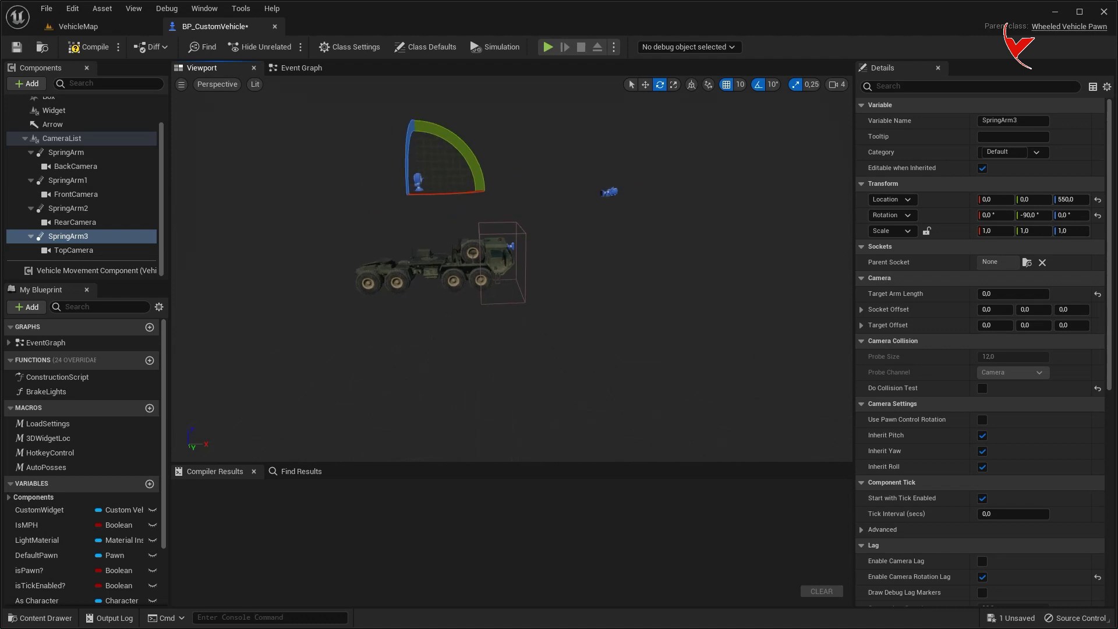
{"action": "left_click", "coordinate": [645, 84]}
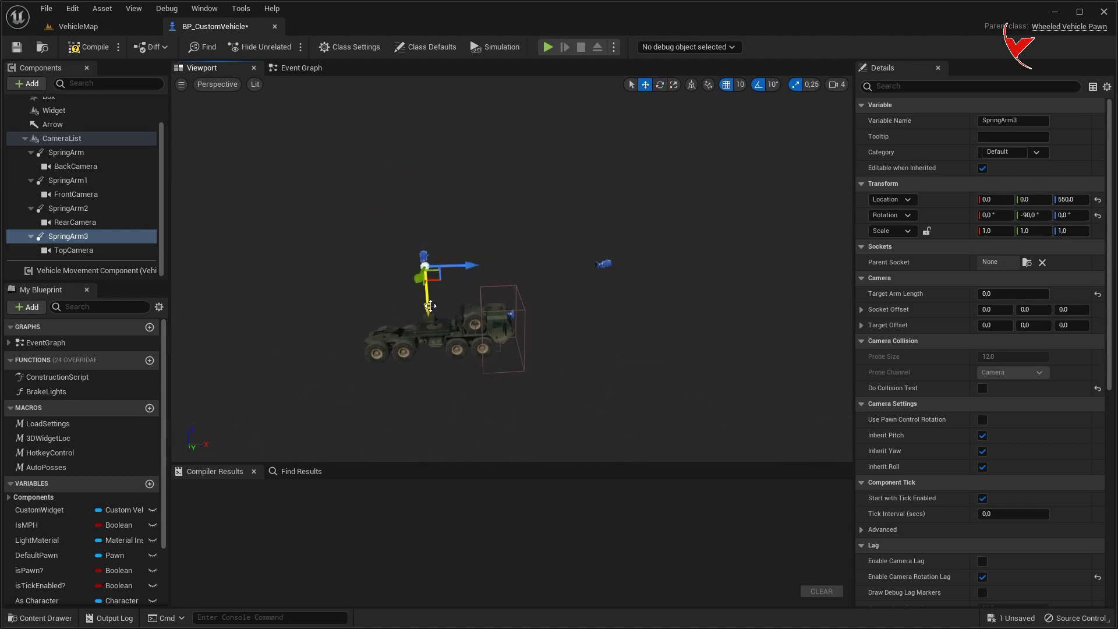
Tilt TopCamera to 20° pitch with world-aligned movement, then compile and save the blueprint
{"action": "left_click", "coordinate": [93, 250]}
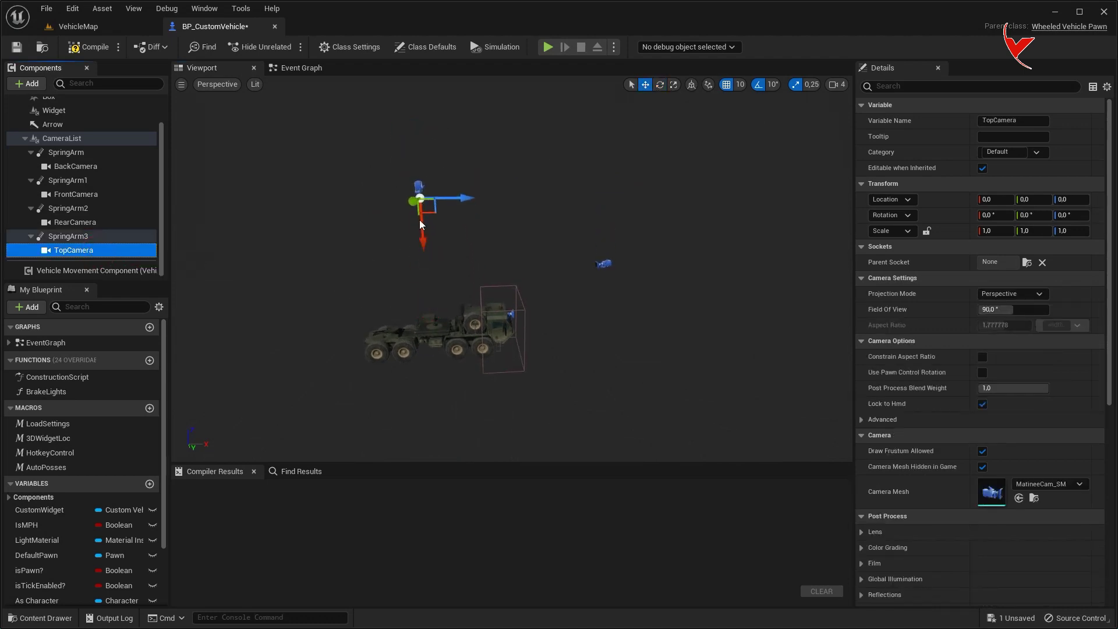
{"action": "left_click", "coordinate": [66, 236]}
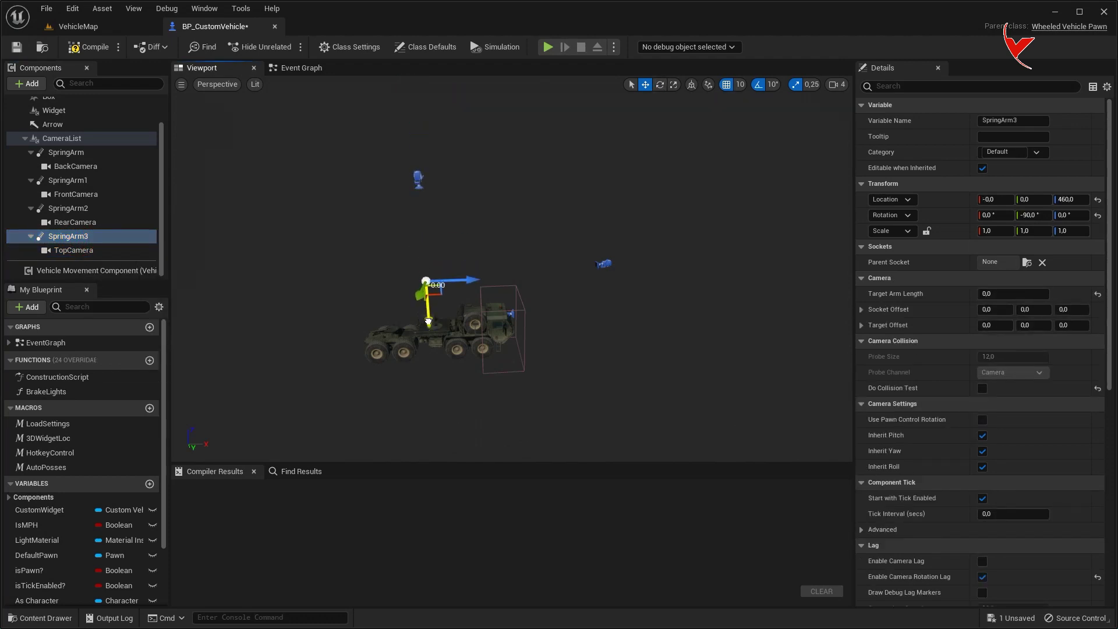
{"action": "left_click", "coordinate": [74, 250]}
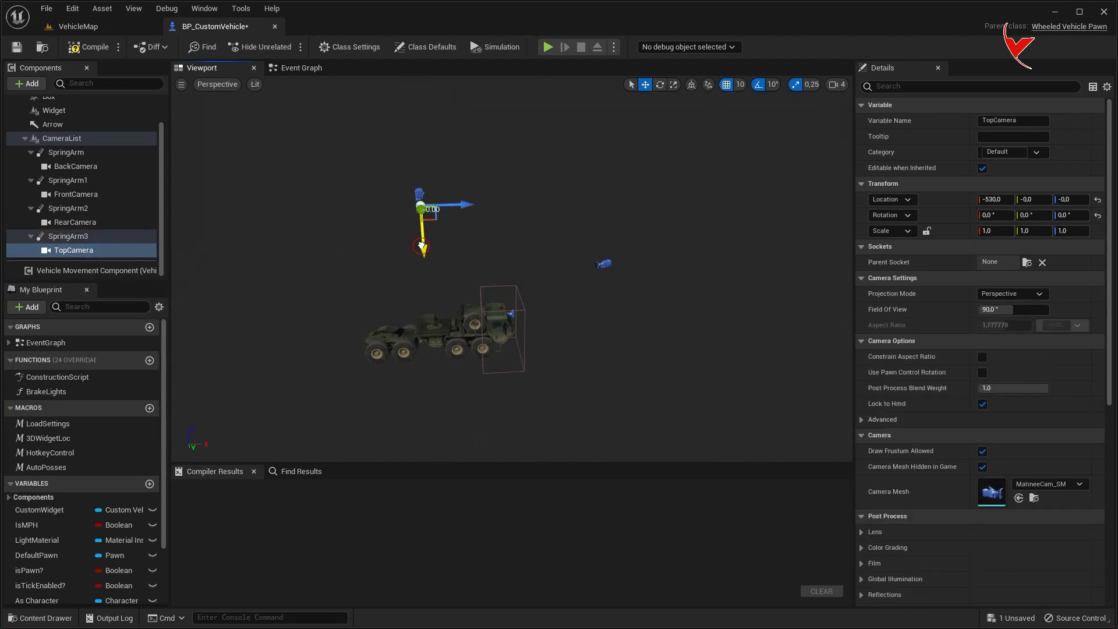
{"action": "key", "text": "f"}
{"action": "key", "text": "e"}
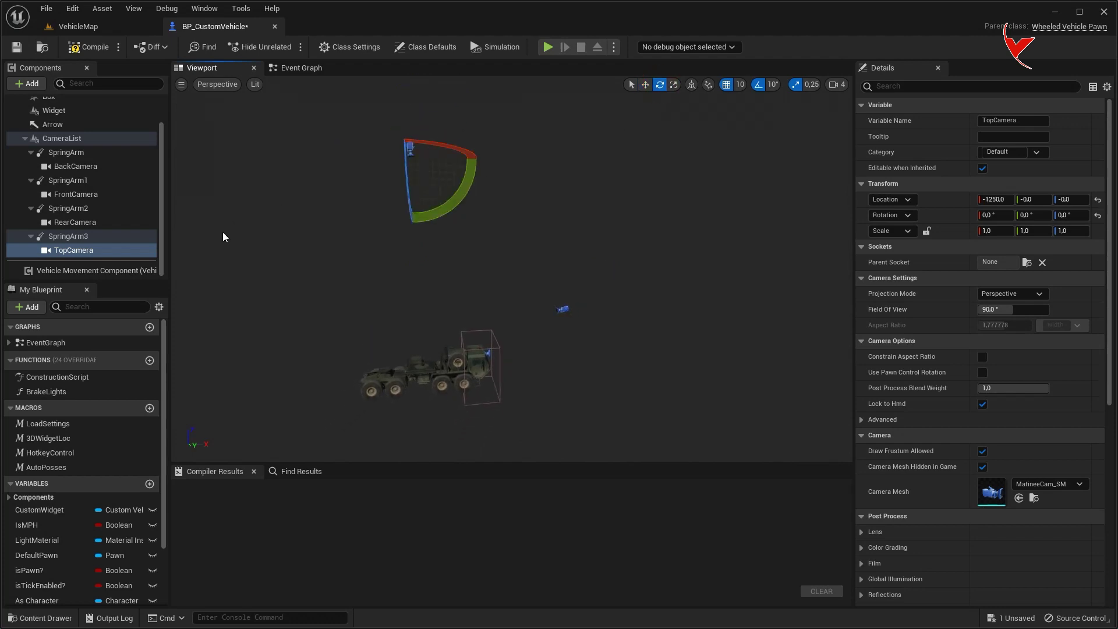
{"action": "mouse_move", "coordinate": [444, 212]}
{"action": "left_mouse_down"}
{"action": "mouse_move", "coordinate": [437, 222]}
{"action": "mouse_move", "coordinate": [494, 207]}
{"action": "left_mouse_up"}
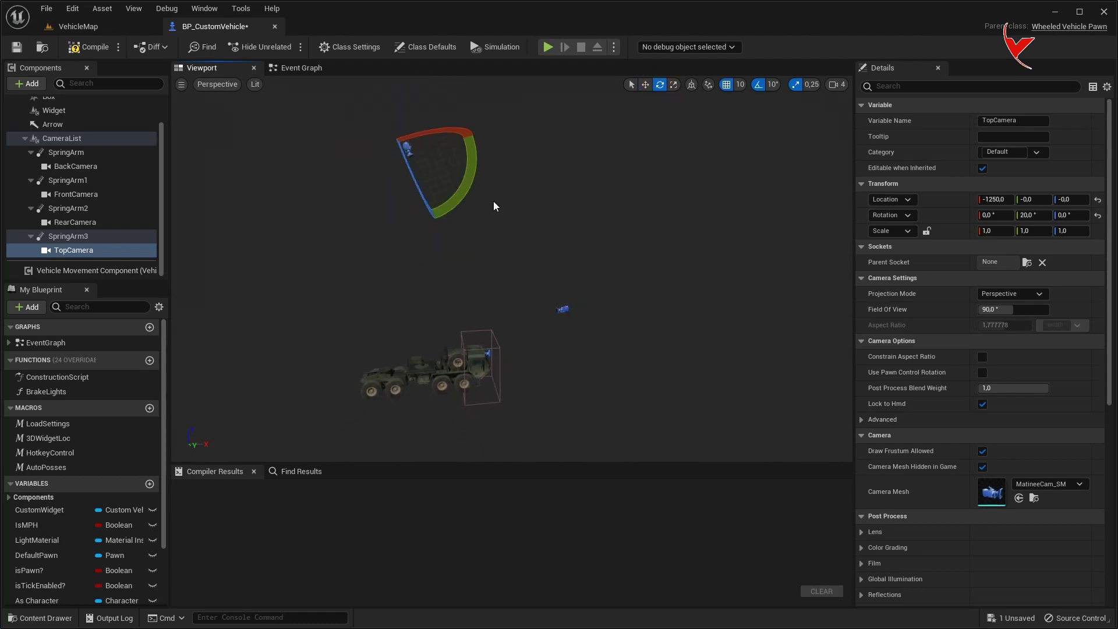
{"action": "left_click", "coordinate": [646, 84]}
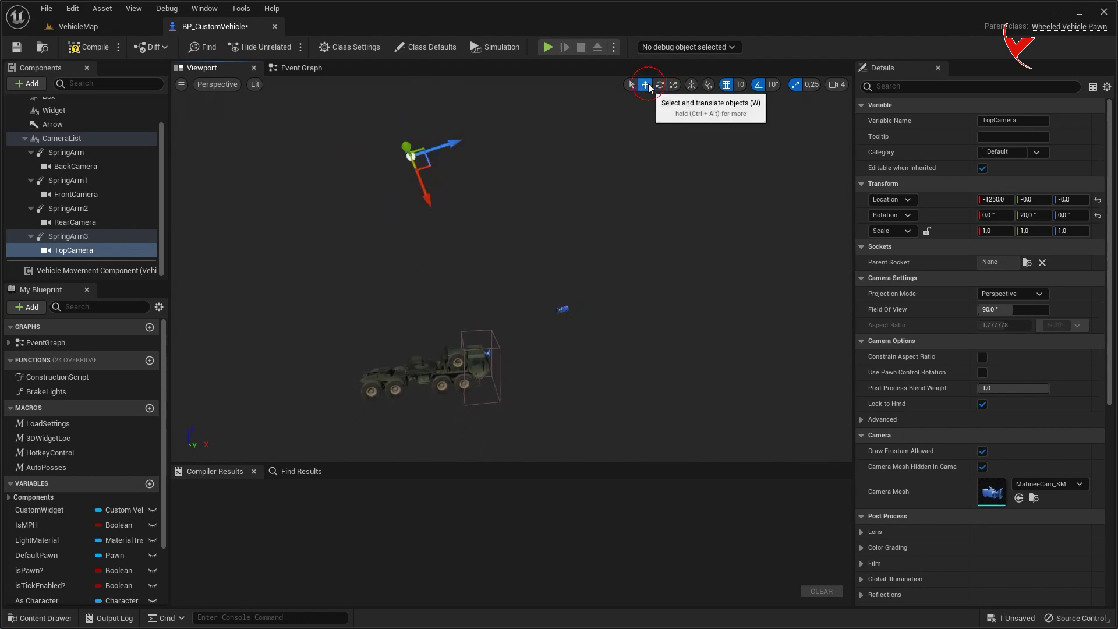
{"action": "left_click", "coordinate": [692, 84]}
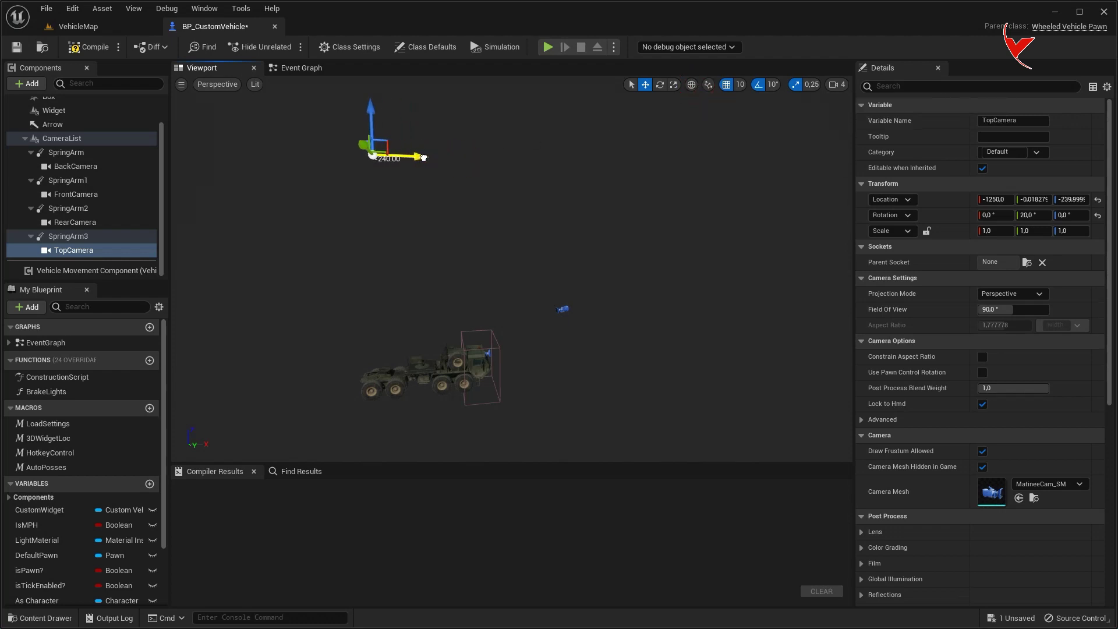
{"action": "key", "text": "ctrl+s"}
{"action": "left_click", "coordinate": [301, 68]}
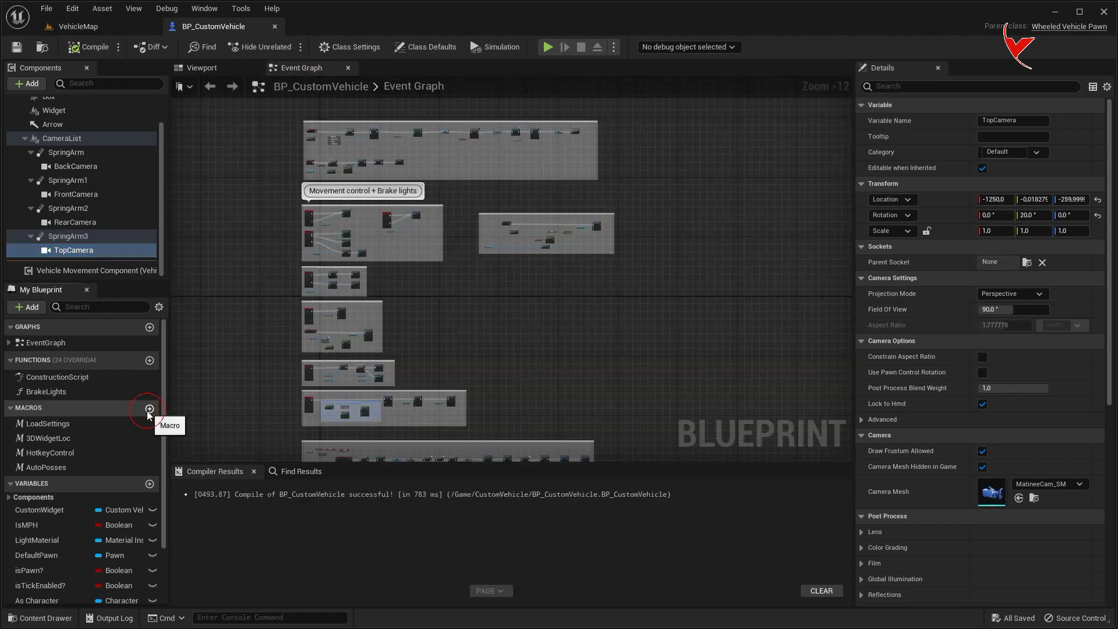
Create a CameraProcess macro with an In execution input and an Out output
{"action": "left_click", "coordinate": [149, 408]}
{"action": "type", "text": "CameraProcess"}
{"action": "key", "text": "Return"}
{"action": "left_click", "coordinate": [1098, 199]}
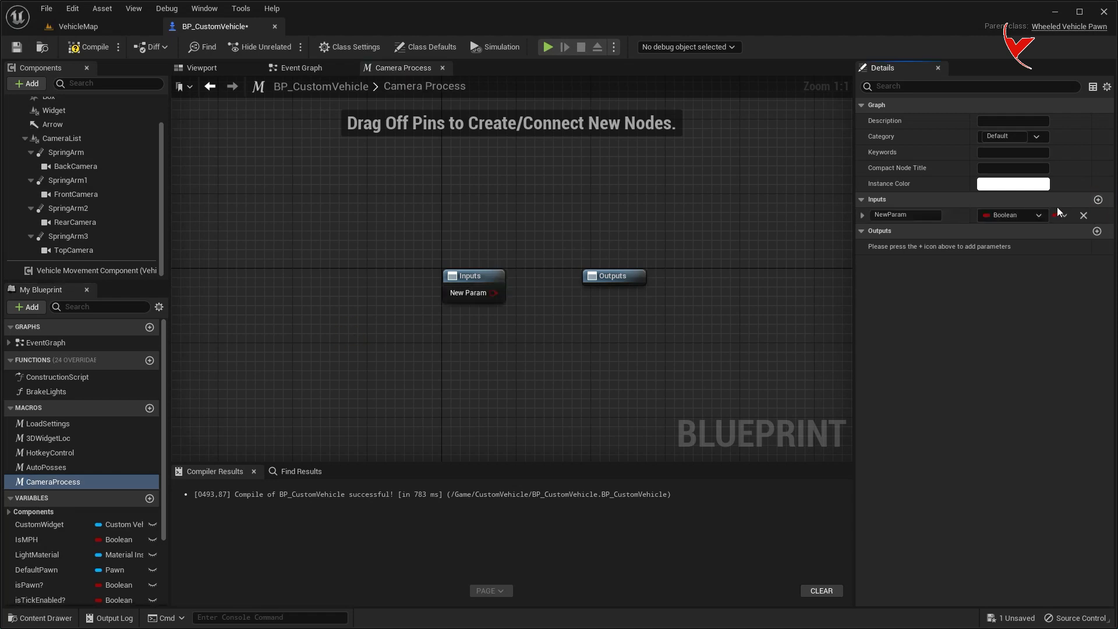
{"action": "left_click", "coordinate": [1010, 215]}
{"action": "left_click", "coordinate": [1002, 246]}
{"action": "left_click", "coordinate": [1097, 231]}
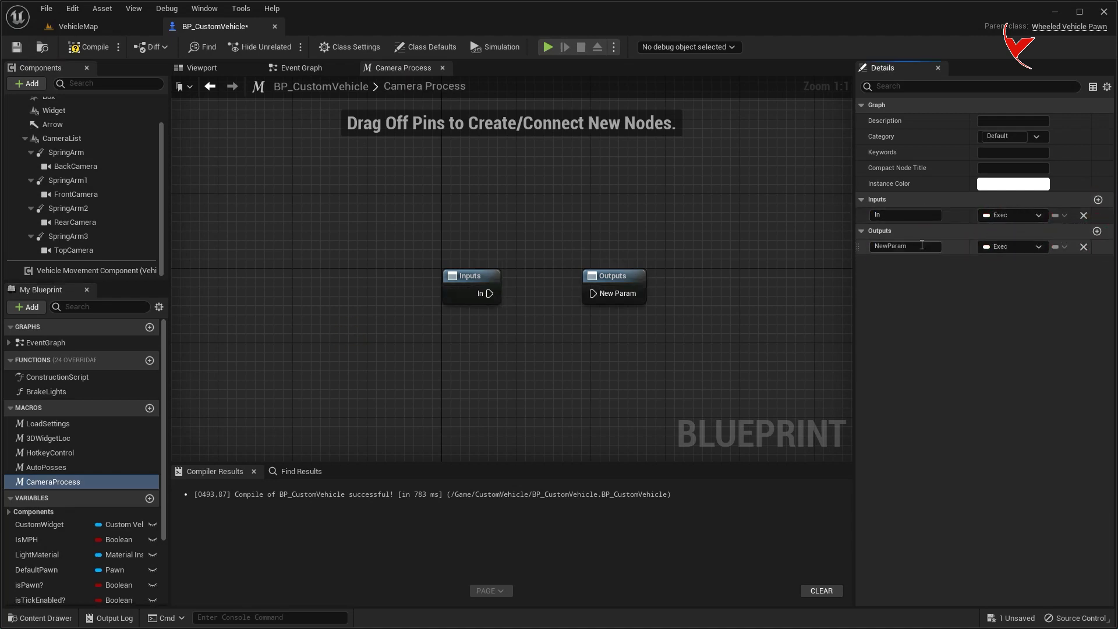
{"action": "type", "text": "Out"}
{"action": "key", "text": "Return"}
Add a Sequence node after In, with Then 1 wired to the macro output
{"action": "left_click_drag", "start_coordinate": [473, 280], "coordinate": [287, 279]}
{"action": "left_click_drag", "start_coordinate": [368, 295], "coordinate": [376, 296]}
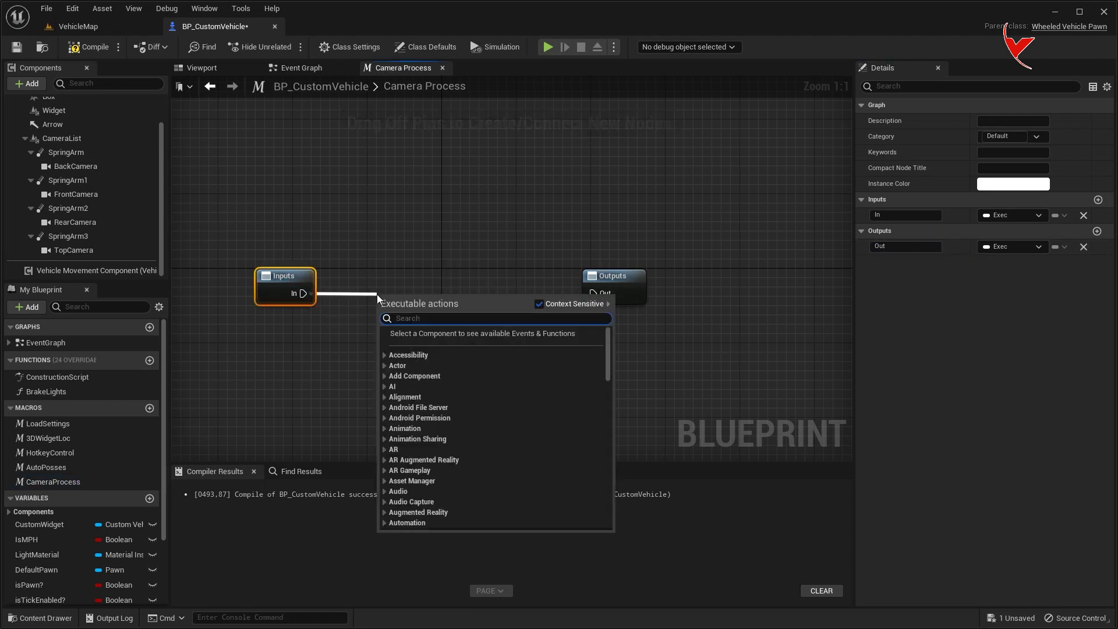
{"action": "type", "text": "seq"}
{"action": "left_click", "coordinate": [455, 434]}
{"action": "left_click_drag", "start_coordinate": [613, 281], "coordinate": [556, 327]}
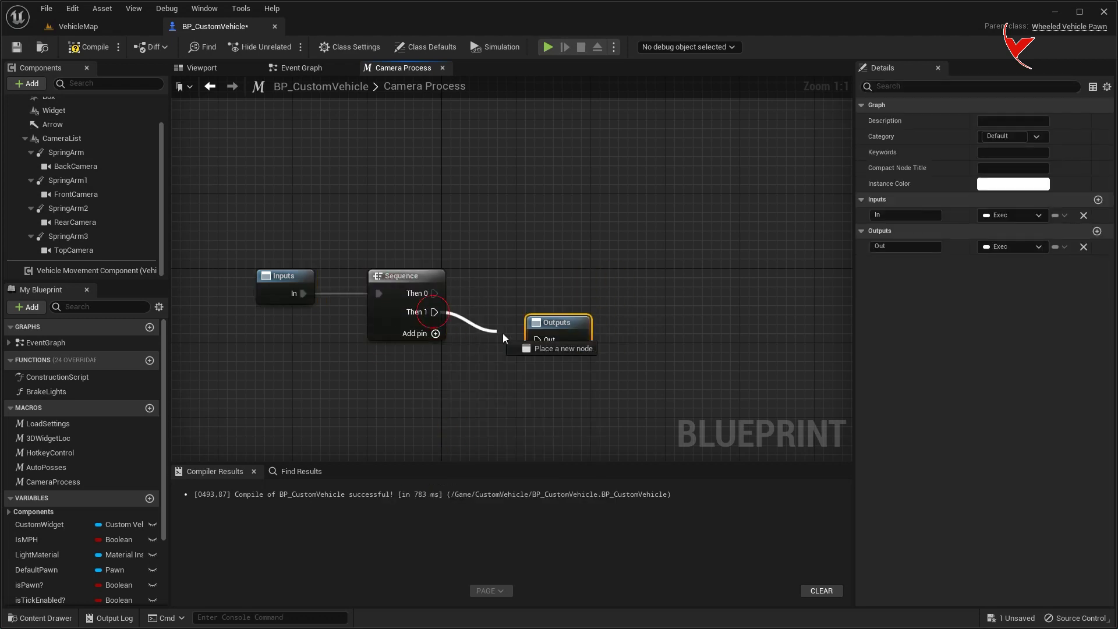
Add a StartCamera input of type Scene Component reference to the macro
{"action": "left_click", "coordinate": [1098, 200]}
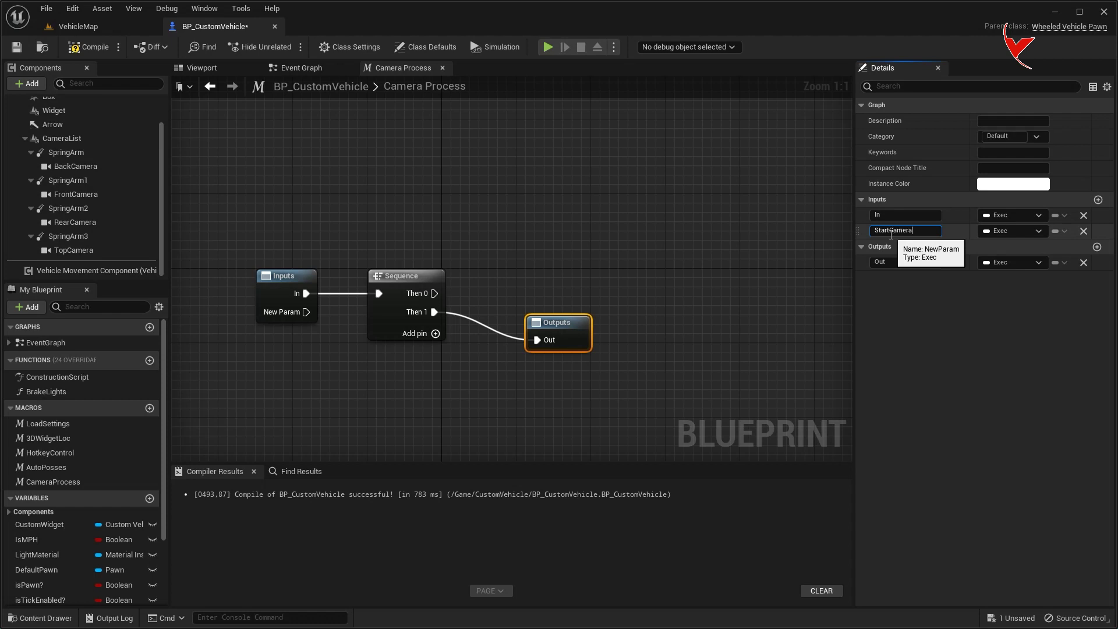
{"action": "key", "text": "Return"}
{"action": "left_click", "coordinate": [990, 232]}
{"action": "type", "text": "scene comp"}
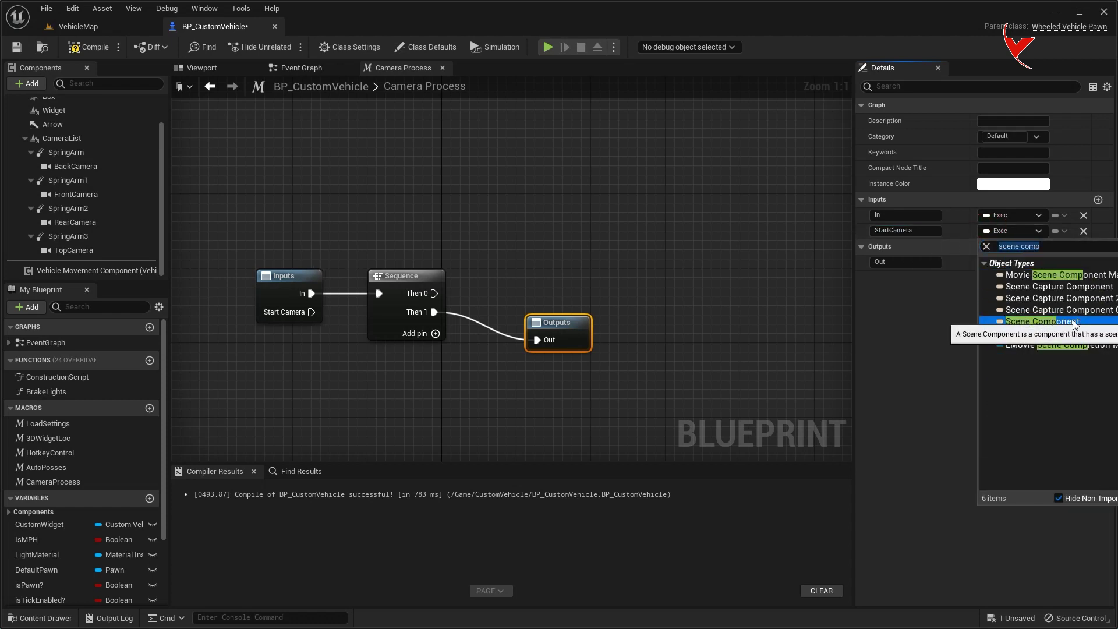
{"action": "left_click", "coordinate": [1042, 322]}
{"action": "scroll", "coordinate": [555, 256], "scroll_direction": "down", "scroll_amount": 5}
{"action": "scroll", "coordinate": [512, 244], "scroll_direction": "up", "scroll_amount": 4}
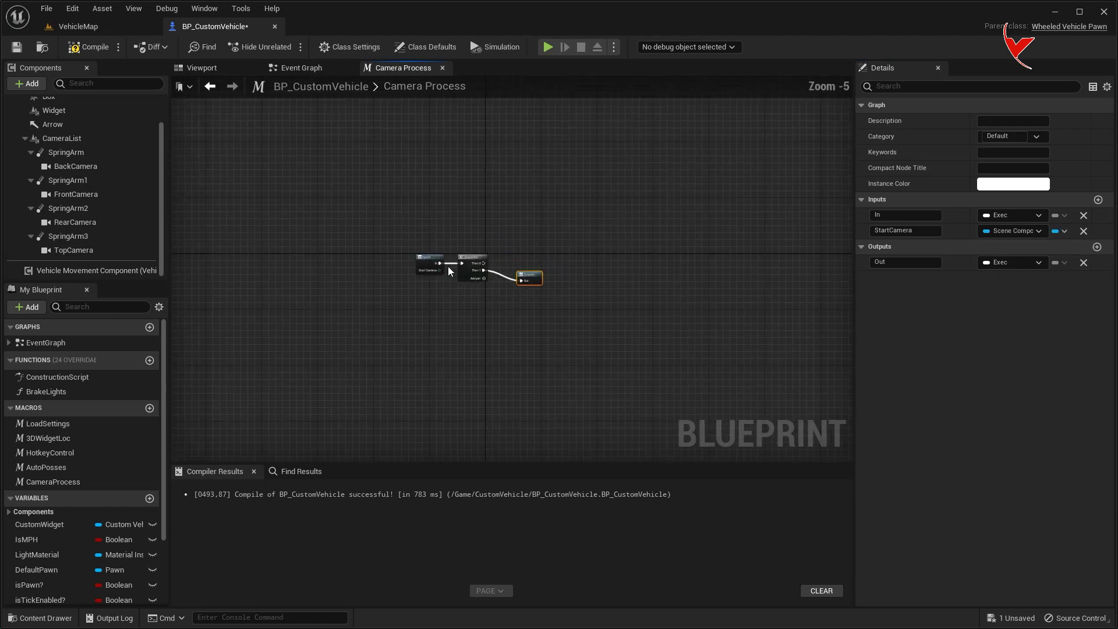
Check StartCamera with Is Valid and feed the result into a Branch on Then 0
{"action": "mouse_move", "coordinate": [448, 281]}
{"action": "left_mouse_down"}
{"action": "mouse_move", "coordinate": [338, 281]}
{"action": "mouse_move", "coordinate": [517, 400]}
{"action": "left_mouse_up"}
{"action": "type", "text": "is valid"}
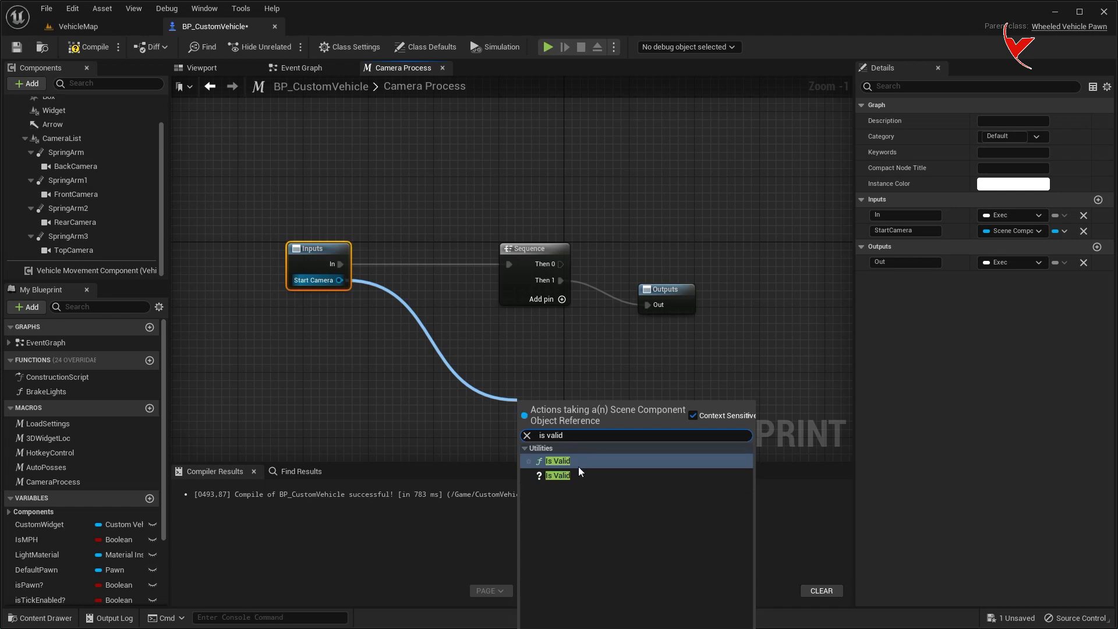
{"action": "left_click", "coordinate": [579, 466]}
{"action": "right_click_drag", "start_coordinate": [604, 387], "coordinate": [408, 376]}
{"action": "left_click_drag", "start_coordinate": [365, 254], "coordinate": [627, 249]}
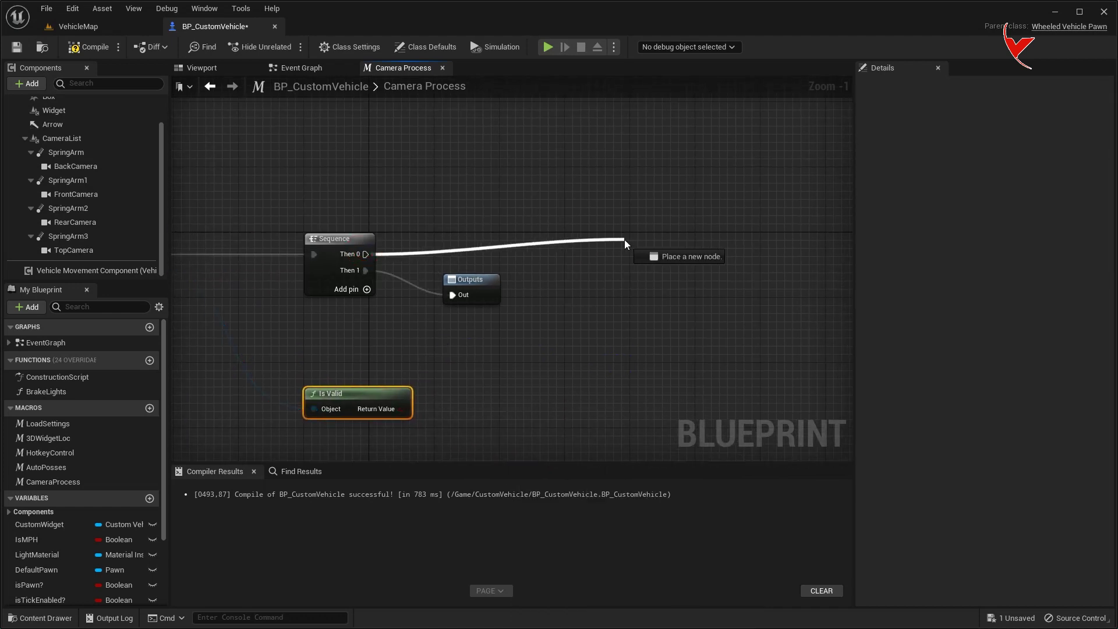
{"action": "type", "text": "bra"}
{"action": "key", "text": "Return"}
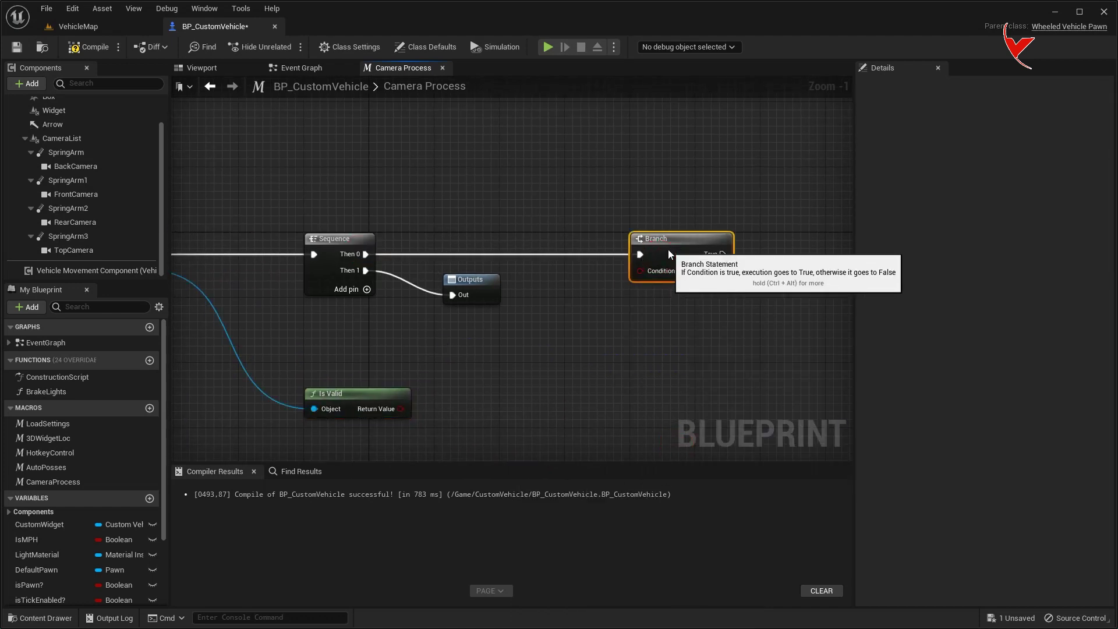
{"action": "left_click_drag", "start_coordinate": [402, 409], "coordinate": [645, 275]}
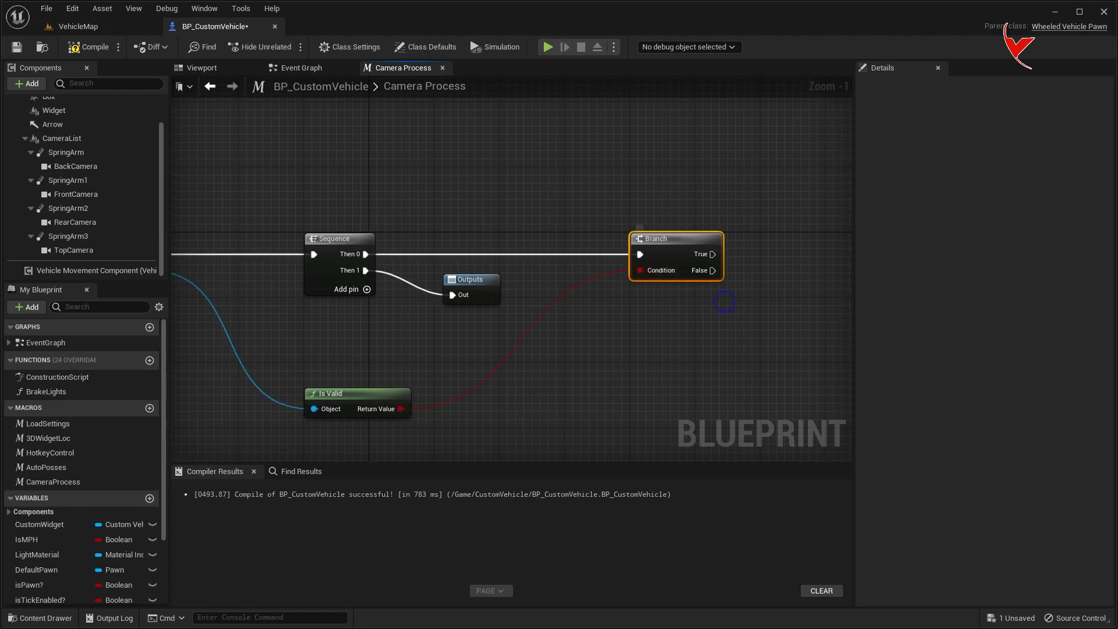
Get CameraList's children, including all descendants, and check that index 0 is valid
{"action": "right_click_drag", "start_coordinate": [745, 302], "coordinate": [435, 302]}
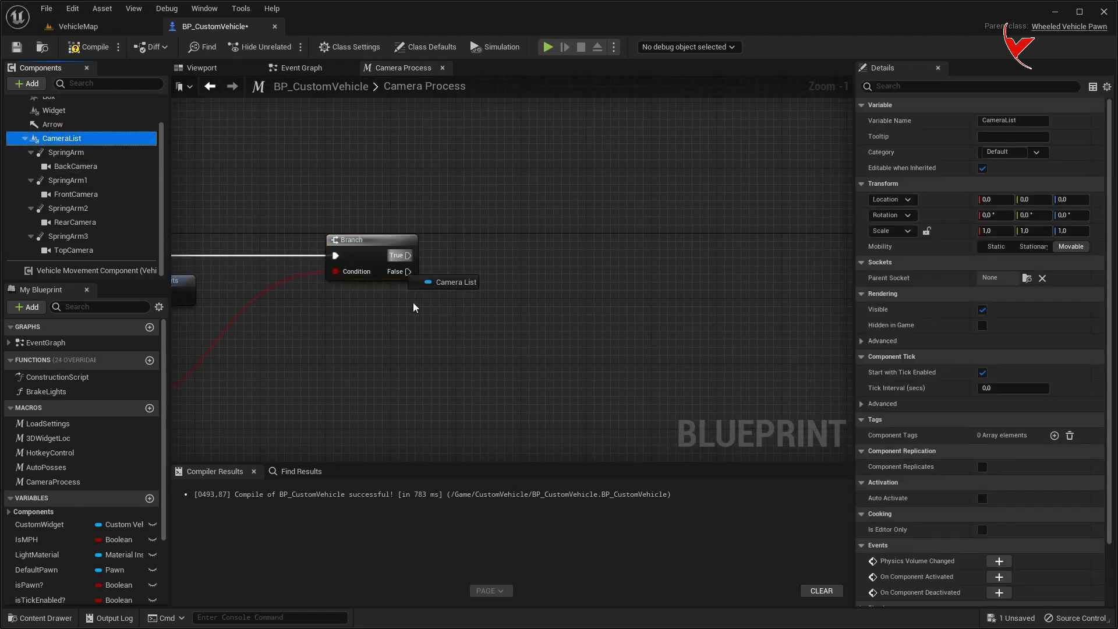
{"action": "mouse_move", "coordinate": [61, 142]}
{"action": "left_mouse_down"}
{"action": "mouse_move", "coordinate": [380, 324]}
{"action": "mouse_move", "coordinate": [548, 329]}
{"action": "left_mouse_up"}
{"action": "type", "text": "get"}
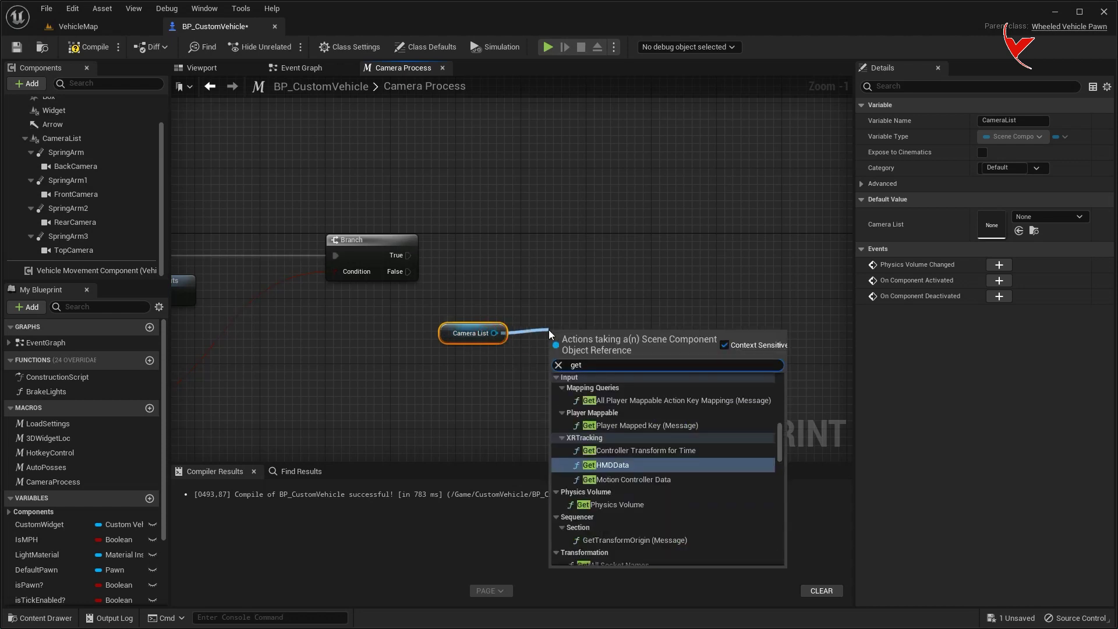
{"action": "type", "text": " child"}
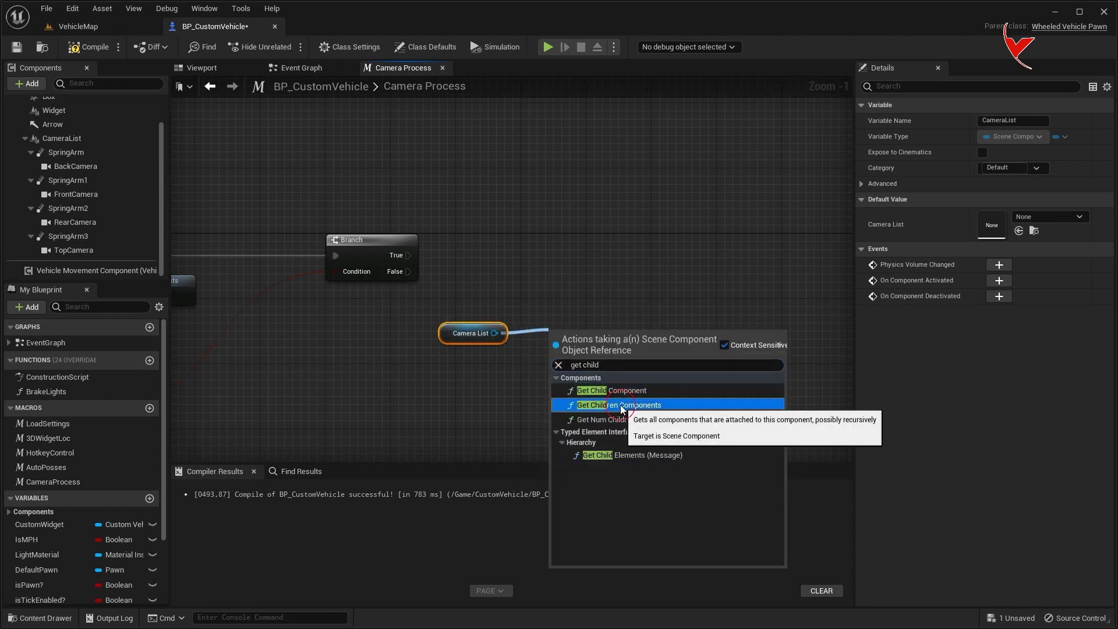
{"action": "left_click", "coordinate": [619, 405]}
{"action": "left_click", "coordinate": [579, 369]}
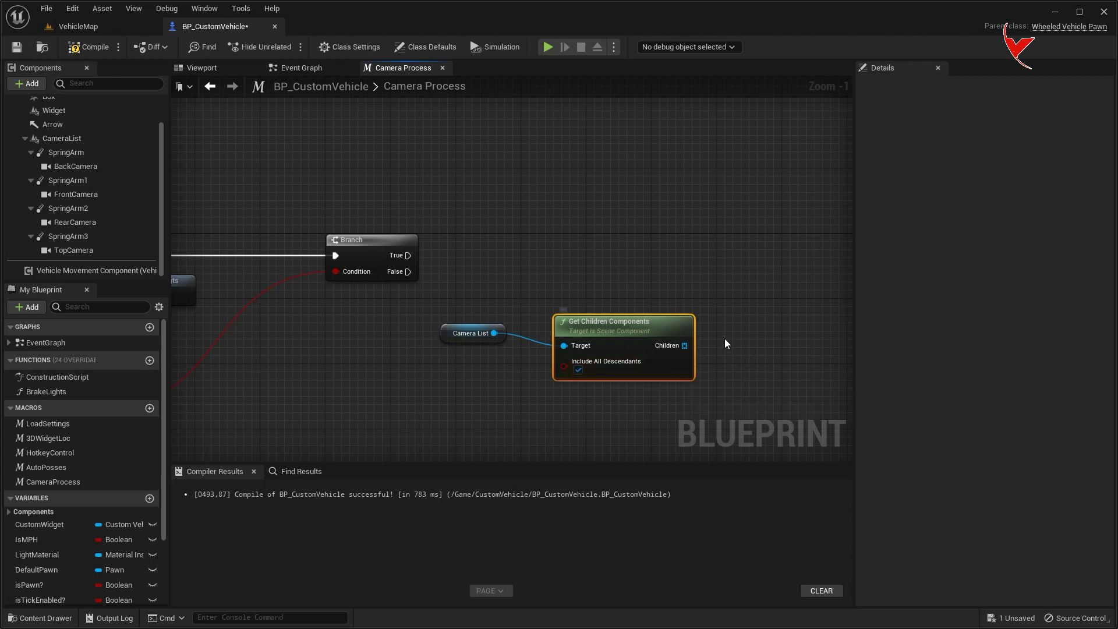
{"action": "right_click_drag", "start_coordinate": [725, 338], "coordinate": [555, 355]}
{"action": "left_click_drag", "start_coordinate": [499, 344], "coordinate": [547, 320]}
{"action": "type", "text": "is valid"}
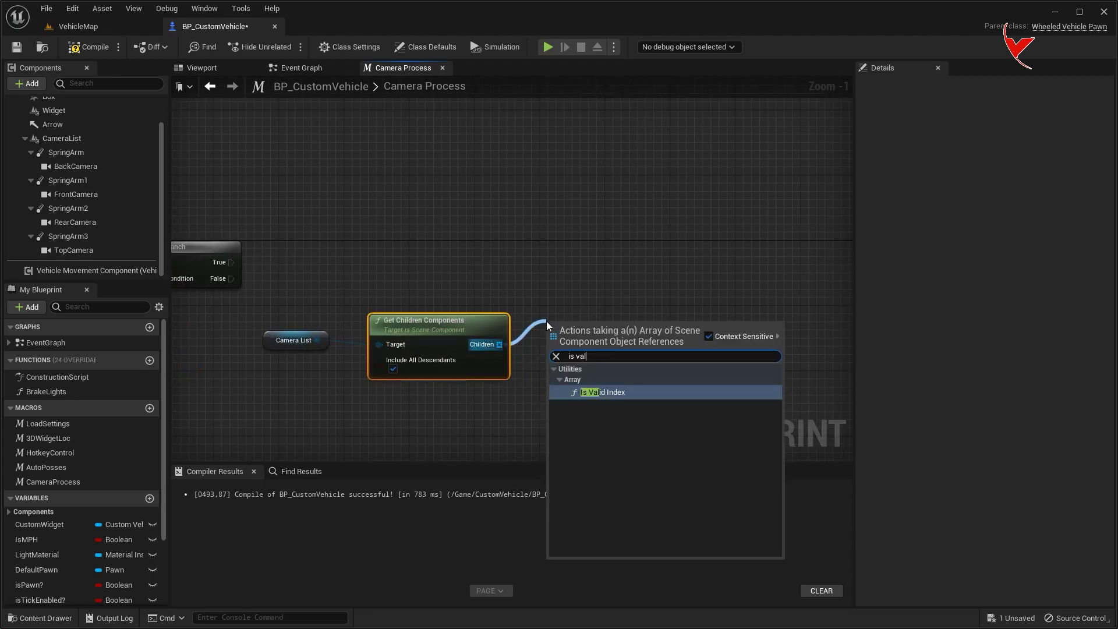
{"action": "left_click", "coordinate": [616, 389]}
{"action": "left_click_drag", "start_coordinate": [613, 329], "coordinate": [645, 313]}
Add a second Branch conditioned on Is Valid Index, leading into a For Each Loop
{"action": "left_click_drag", "start_coordinate": [231, 262], "coordinate": [729, 257]}
{"action": "type", "text": "bra"}
{"action": "left_click", "coordinate": [775, 451]}
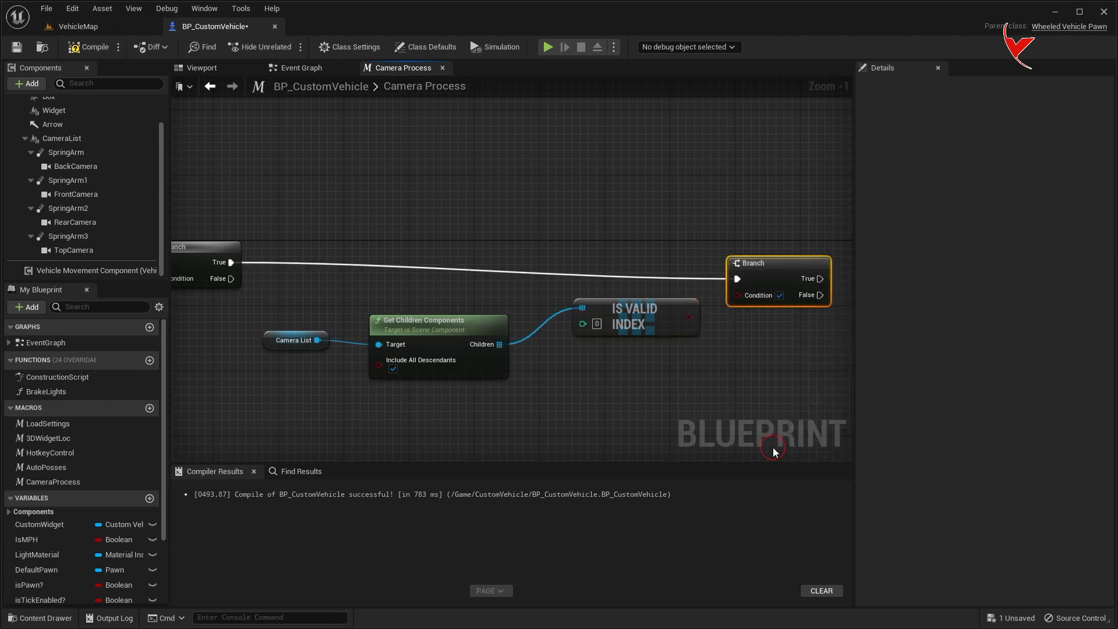
{"action": "left_click_drag", "start_coordinate": [689, 317], "coordinate": [736, 279]}
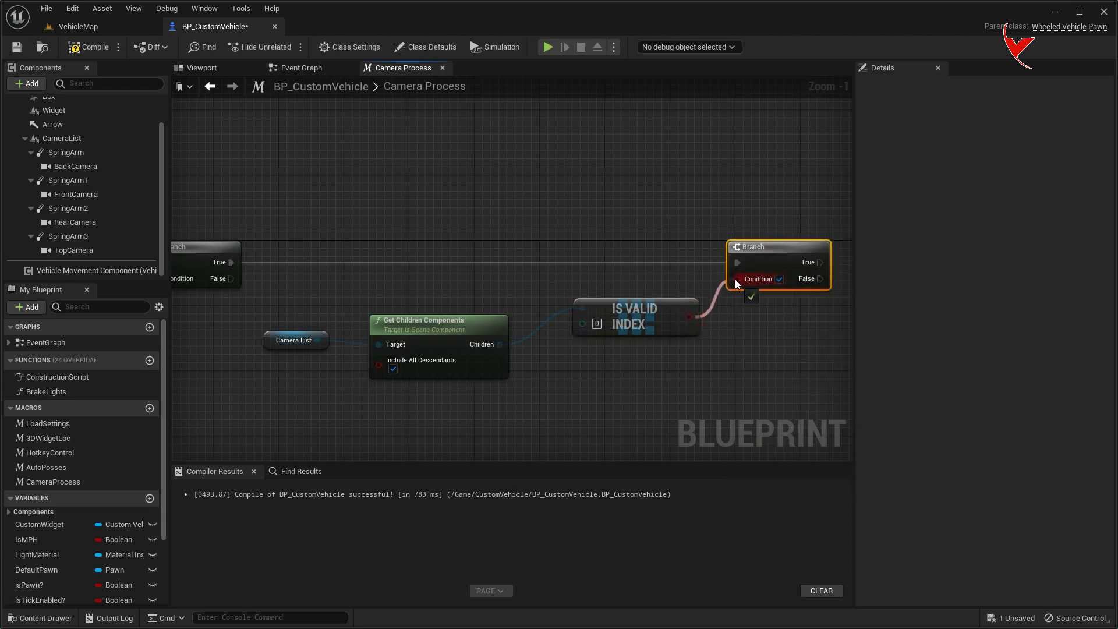
{"action": "right_click_drag", "start_coordinate": [754, 304], "coordinate": [505, 282]}
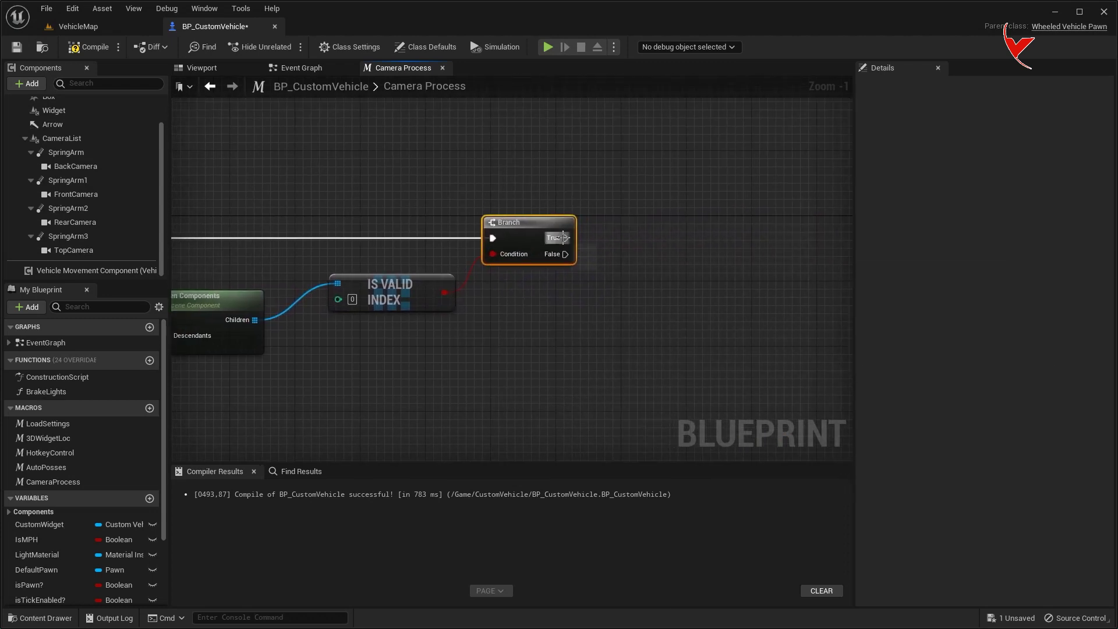
{"action": "left_click_drag", "start_coordinate": [634, 235], "coordinate": [634, 235]}
{"action": "type", "text": "for eac"}
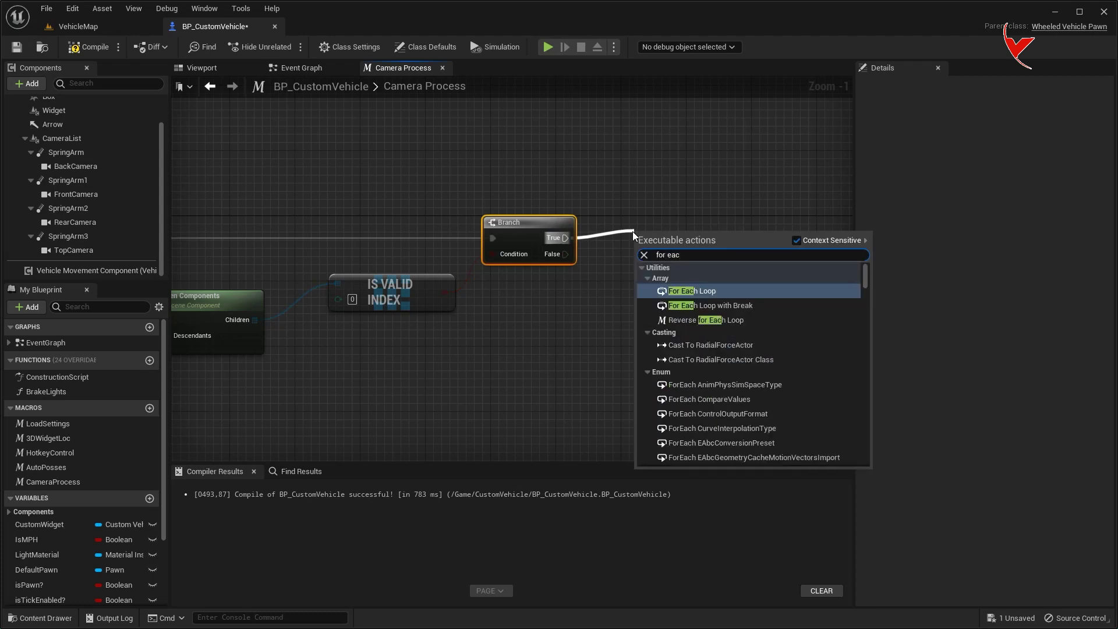
{"action": "left_click", "coordinate": [687, 291]}
{"action": "left_click_drag", "start_coordinate": [686, 226], "coordinate": [736, 226]}
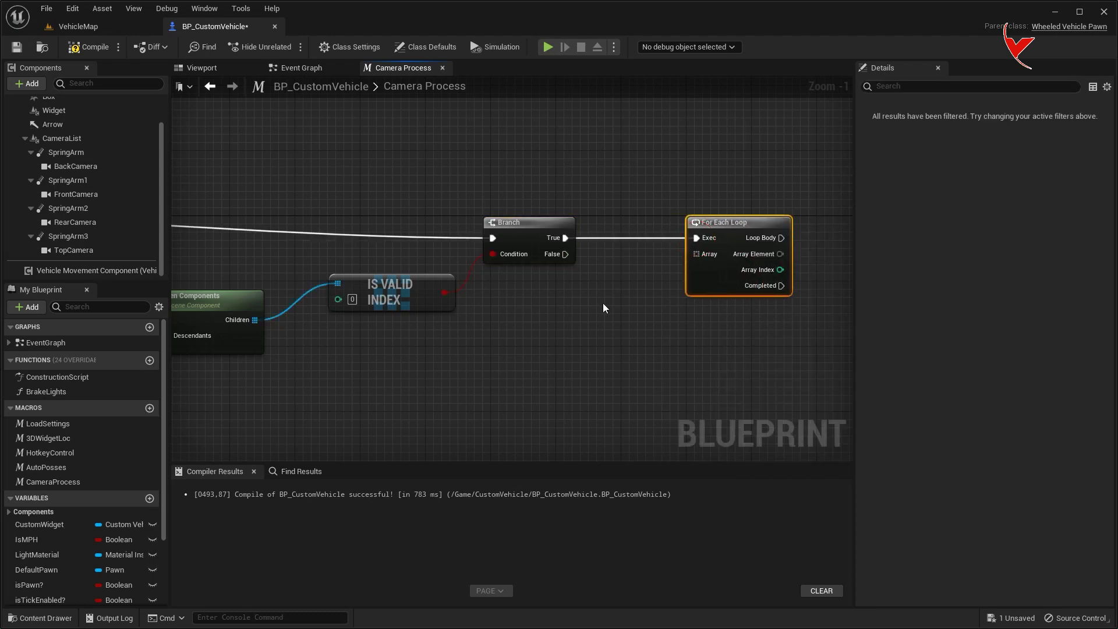
Wire the Children array into the loop's Array input through a reroute point
{"action": "right_click_drag", "start_coordinate": [503, 306], "coordinate": [561, 281]}
{"action": "left_click_drag", "start_coordinate": [322, 296], "coordinate": [754, 228]}
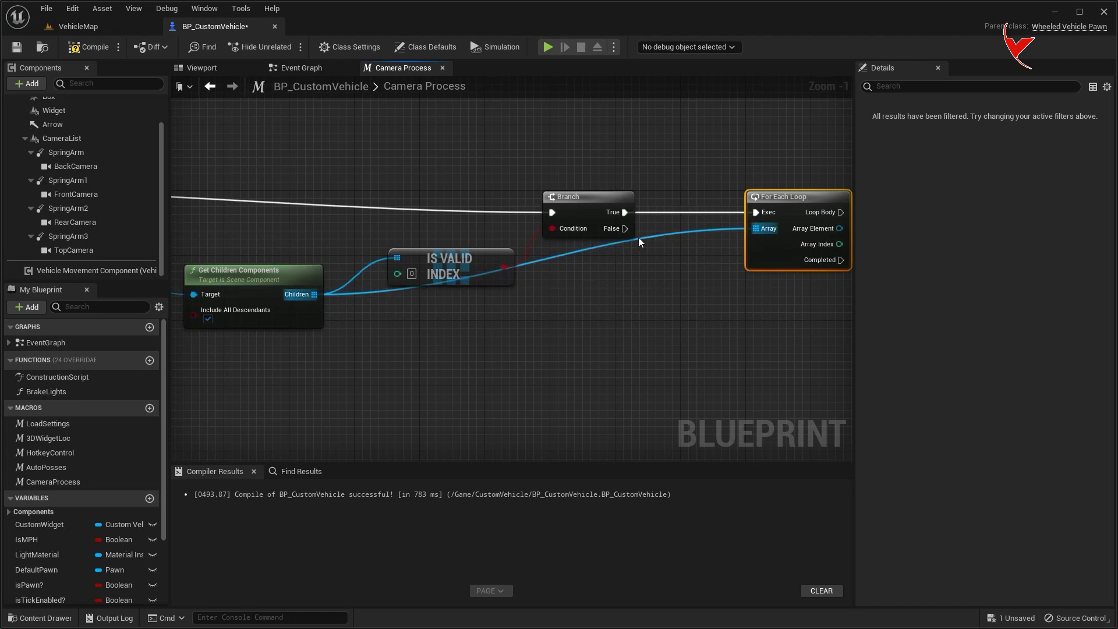
{"action": "double_click", "coordinate": [636, 239]}
{"action": "left_click_drag", "start_coordinate": [635, 241], "coordinate": [638, 297]}
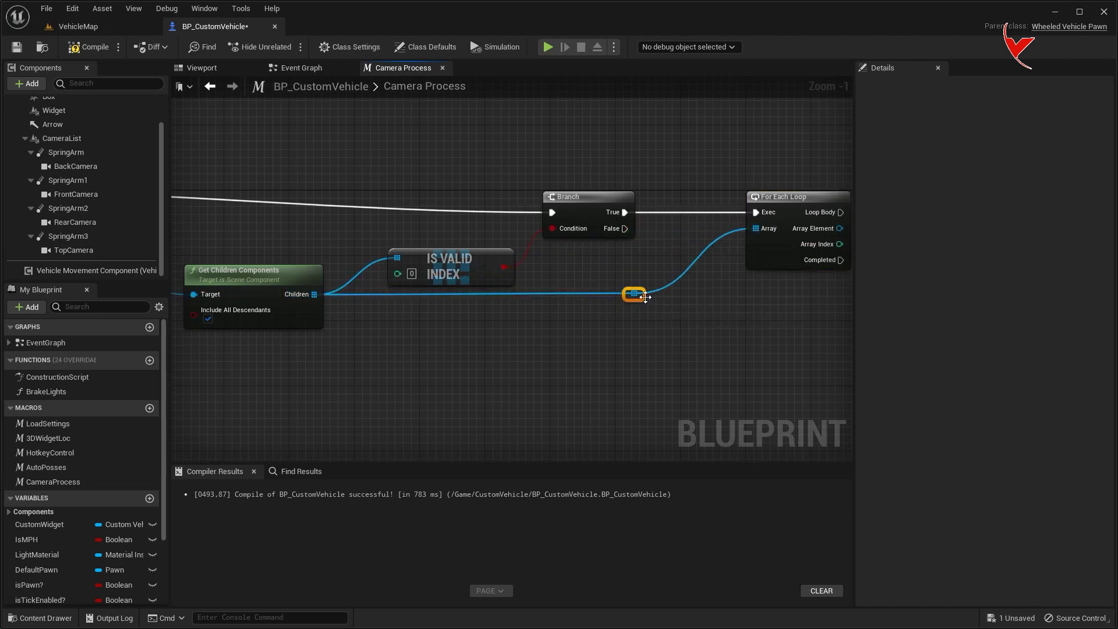
{"action": "right_click_drag", "start_coordinate": [690, 294], "coordinate": [472, 307]}
Call Deactivate on each Array Element in the Loop Body, then save
{"action": "left_click_drag", "start_coordinate": [623, 241], "coordinate": [673, 238]}
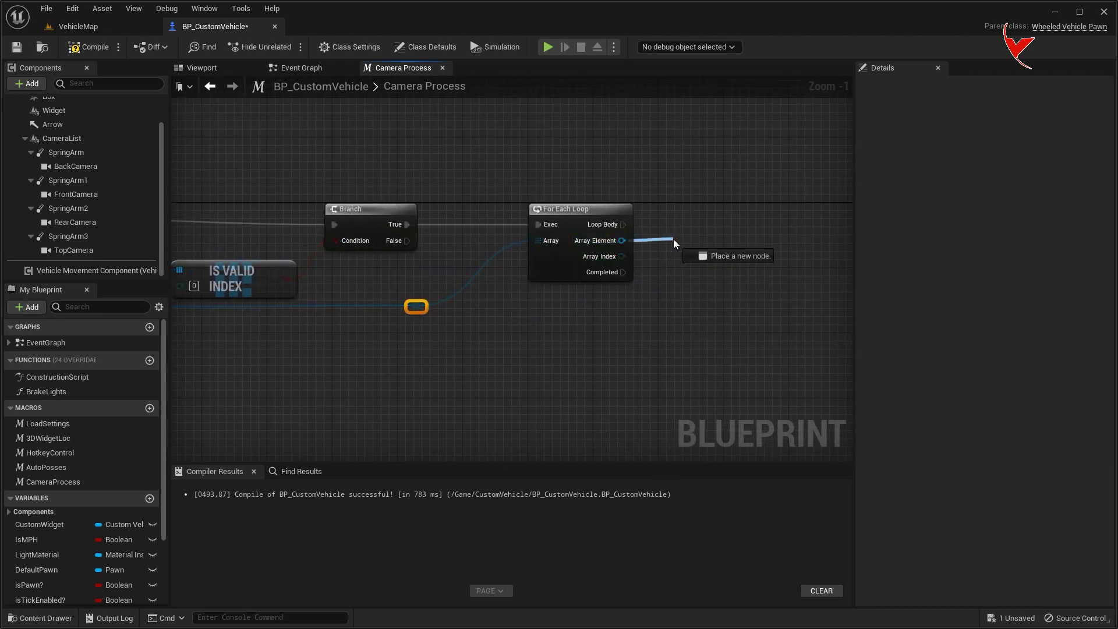
{"action": "type", "text": "dea"}
{"action": "key", "text": "Return"}
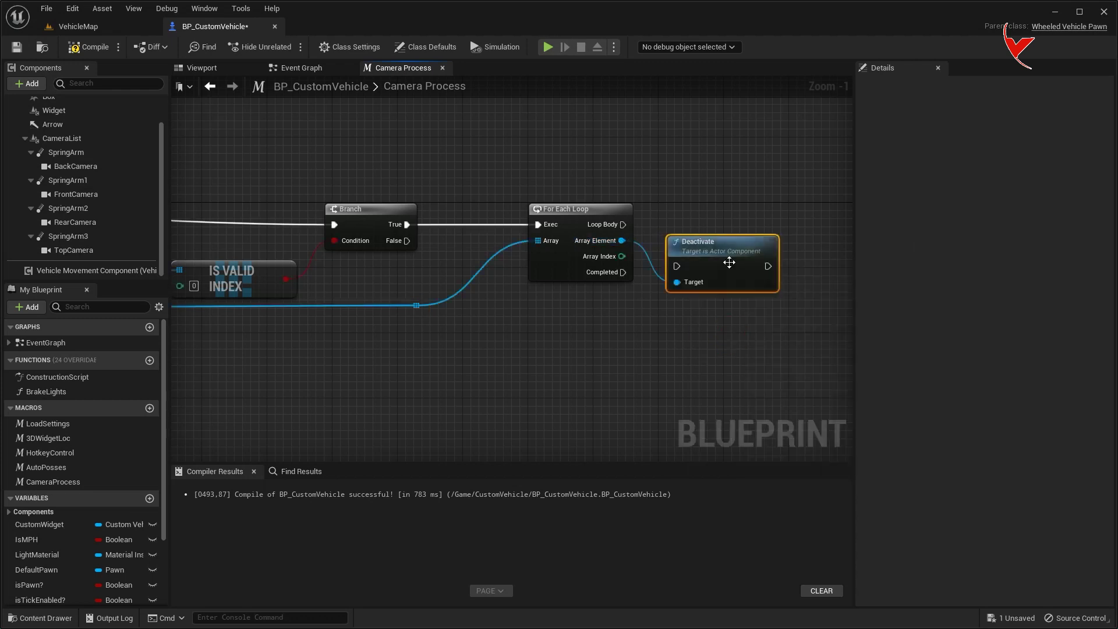
{"action": "left_click_drag", "start_coordinate": [729, 259], "coordinate": [742, 210]}
{"action": "left_click_drag", "start_coordinate": [624, 224], "coordinate": [697, 226]}
{"action": "key", "text": "ctrl+s"}
Add a second For Each Loop over the camera array, run when the first loop completes
{"action": "right_click_drag", "start_coordinate": [564, 297], "coordinate": [248, 252]}
{"action": "left_click_drag", "start_coordinate": [215, 252], "coordinate": [676, 250]}
{"action": "type", "text": "for each"}
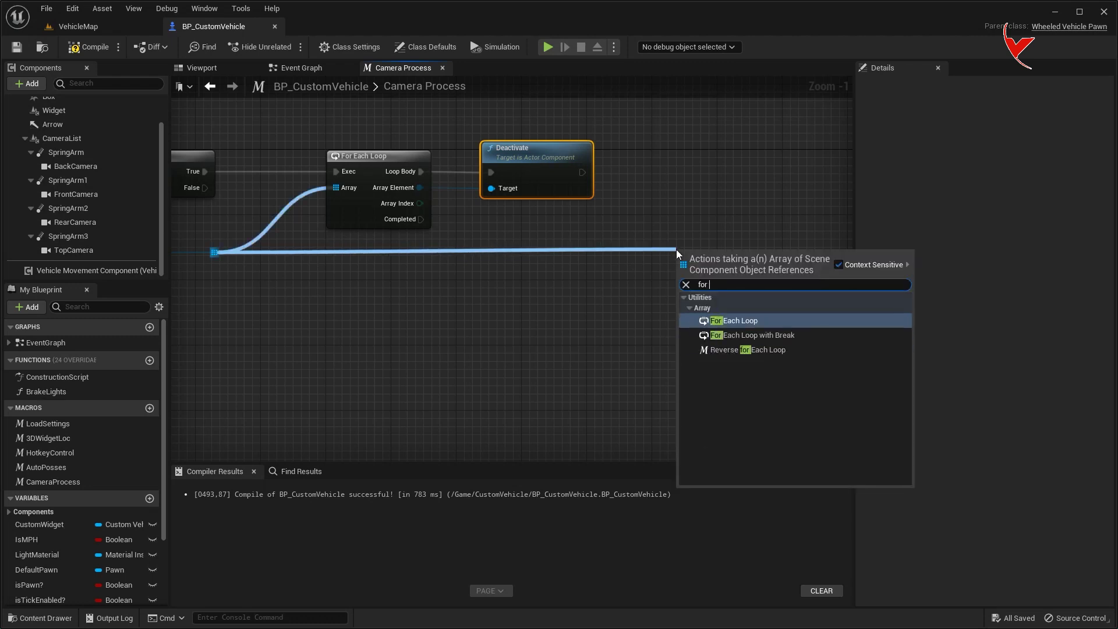
{"action": "key", "text": "Return"}
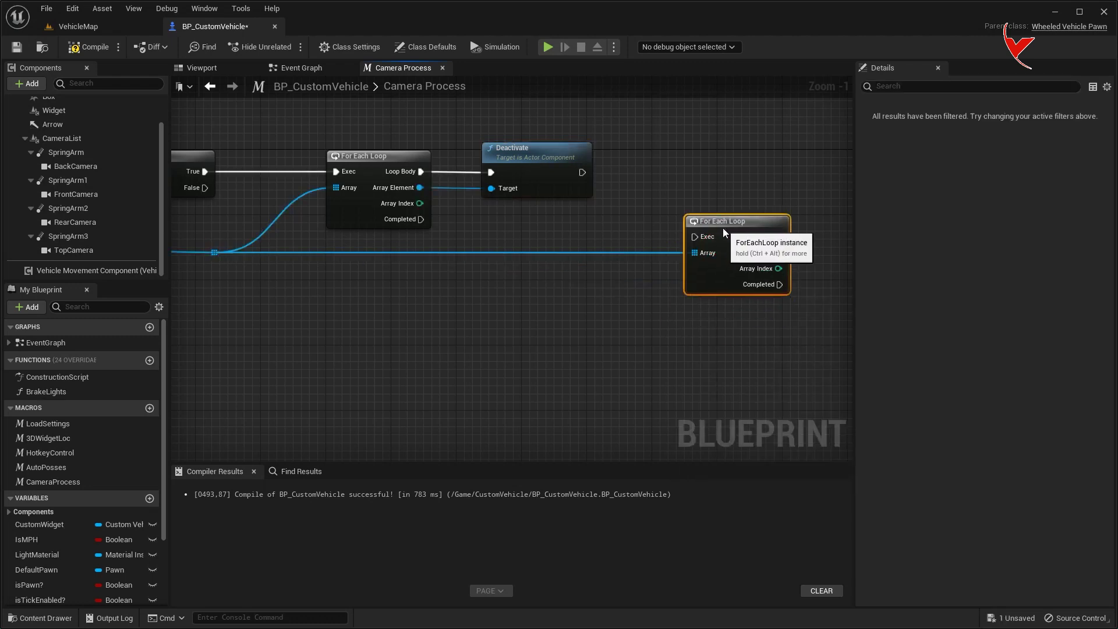
{"action": "right_click_drag", "start_coordinate": [722, 229], "coordinate": [660, 261]}
{"action": "left_click_drag", "start_coordinate": [359, 252], "coordinate": [635, 269]}
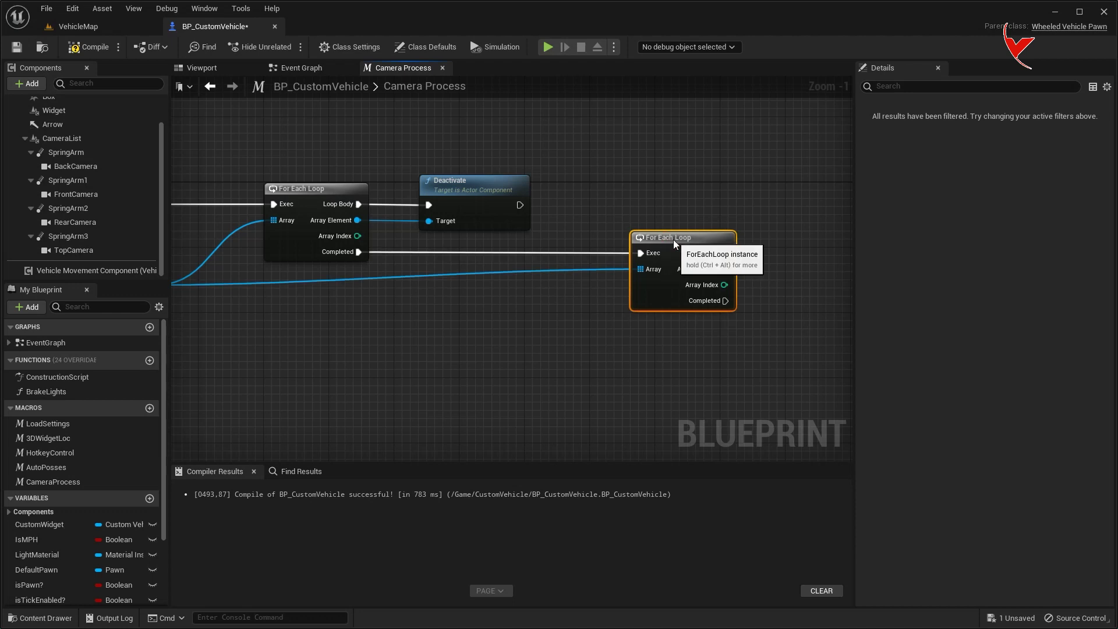
{"action": "right_click_drag", "start_coordinate": [508, 271], "coordinate": [564, 261]}
{"action": "double_click", "coordinate": [582, 260]}
{"action": "left_click_drag", "start_coordinate": [581, 268], "coordinate": [633, 283]}
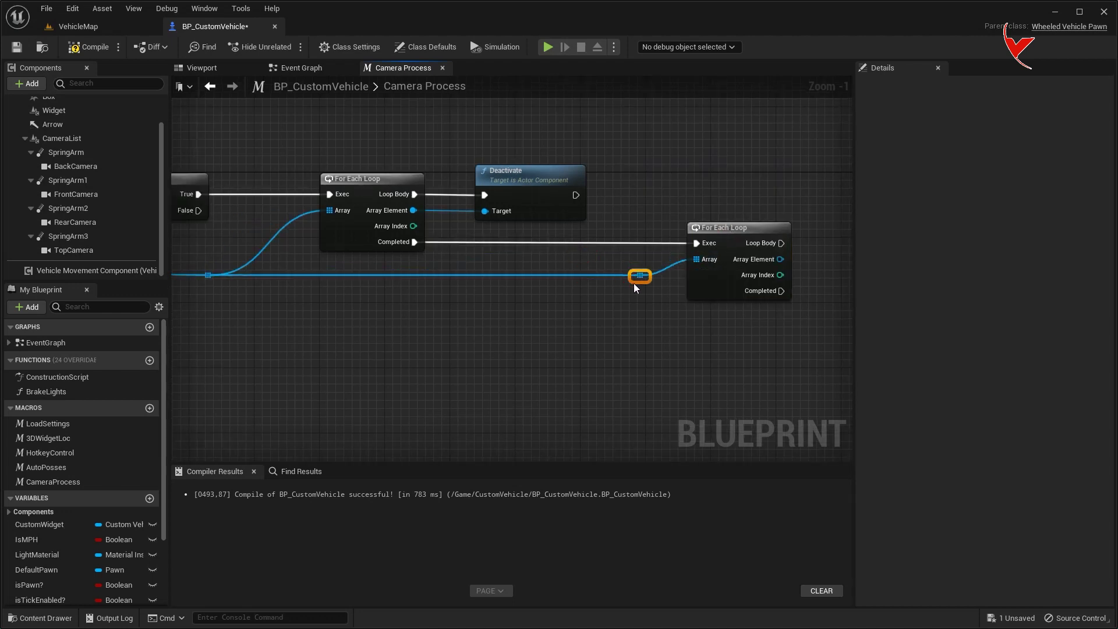
{"action": "right_click_drag", "start_coordinate": [634, 283], "coordinate": [380, 307]}
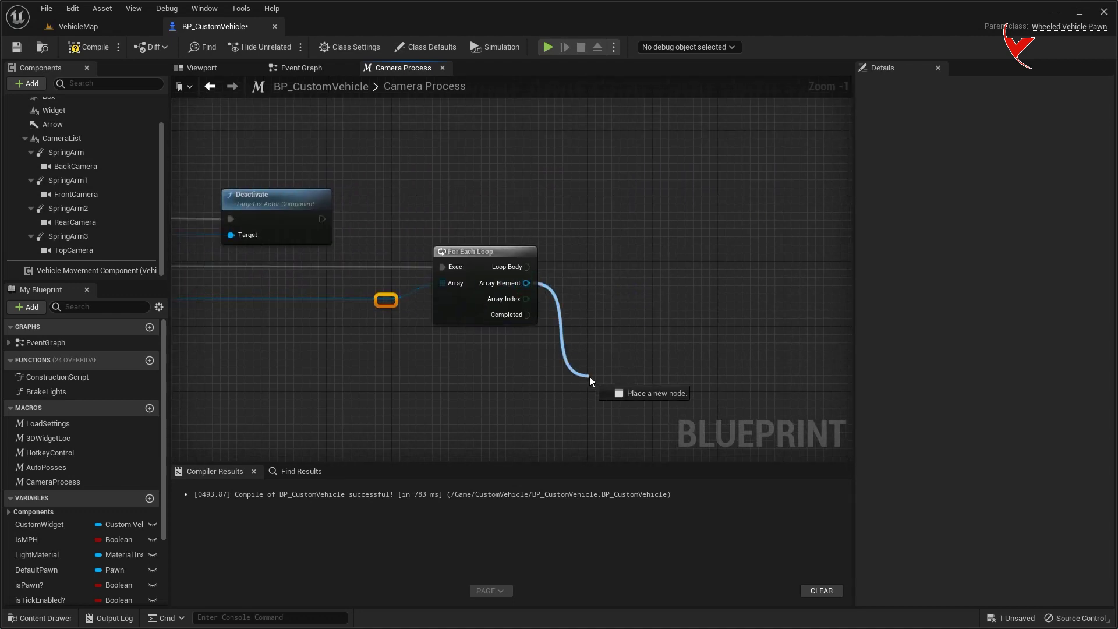
Get the loop element's name with Get Object Name and feed it into an Equal Exactly (String) node
{"action": "left_click_drag", "start_coordinate": [528, 284], "coordinate": [602, 390]}
{"action": "type", "text": "get"}
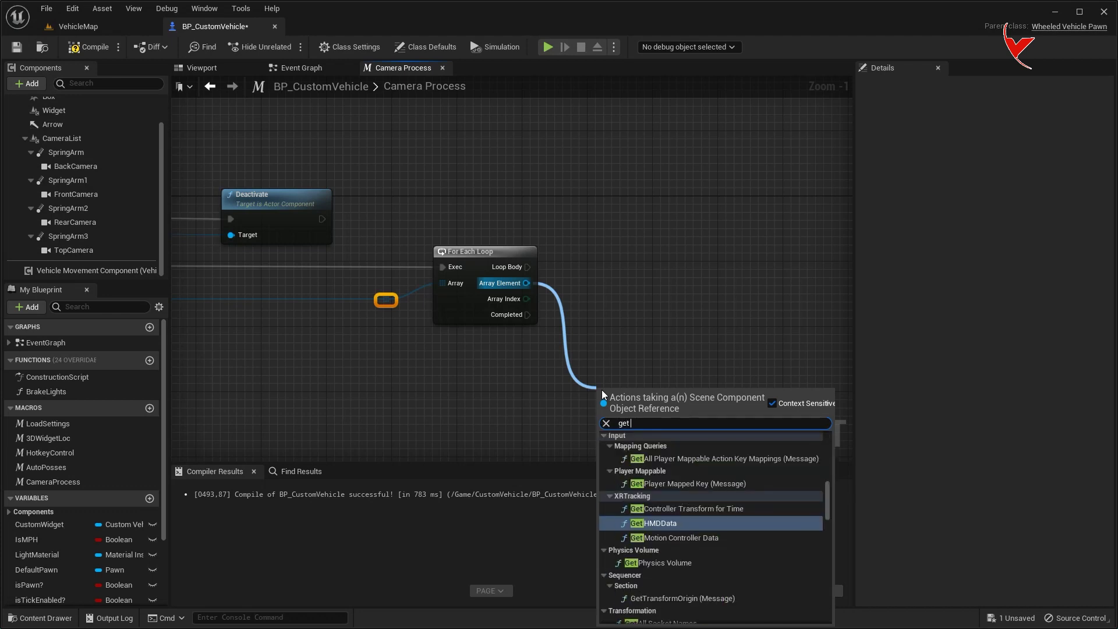
{"action": "type", "text": " objec"}
{"action": "left_click", "coordinate": [665, 507]}
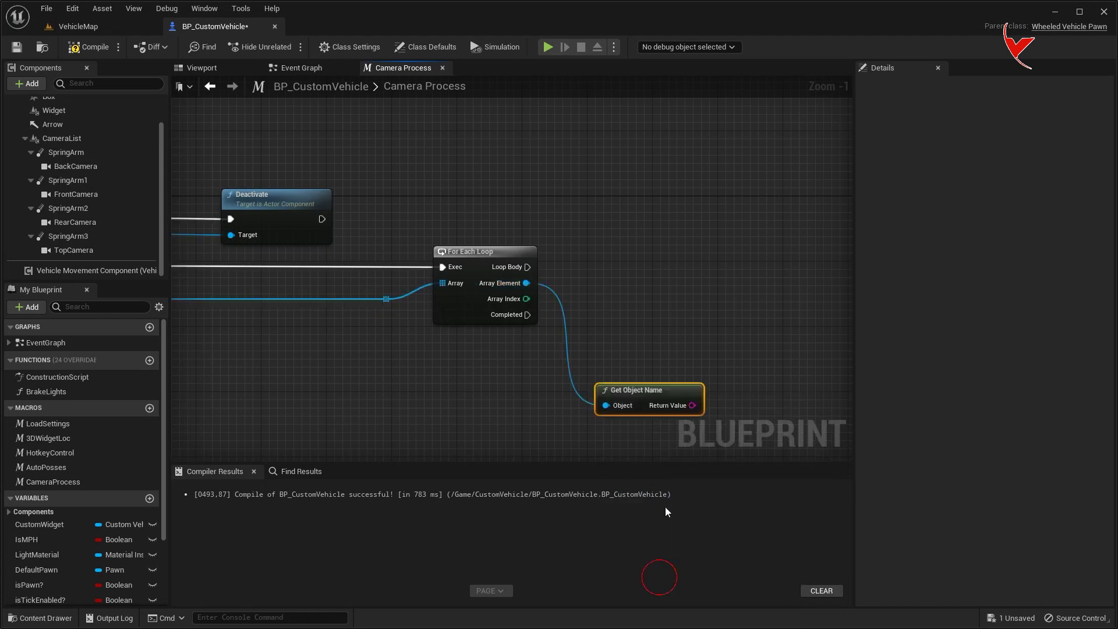
{"action": "scroll", "coordinate": [648, 372], "scroll_direction": "up", "scroll_amount": 1}
{"action": "right_click_drag", "start_coordinate": [698, 409], "coordinate": [554, 336]}
{"action": "left_click_drag", "start_coordinate": [554, 336], "coordinate": [593, 338]}
{"action": "type", "text": "=="}
{"action": "left_click", "coordinate": [671, 423]}
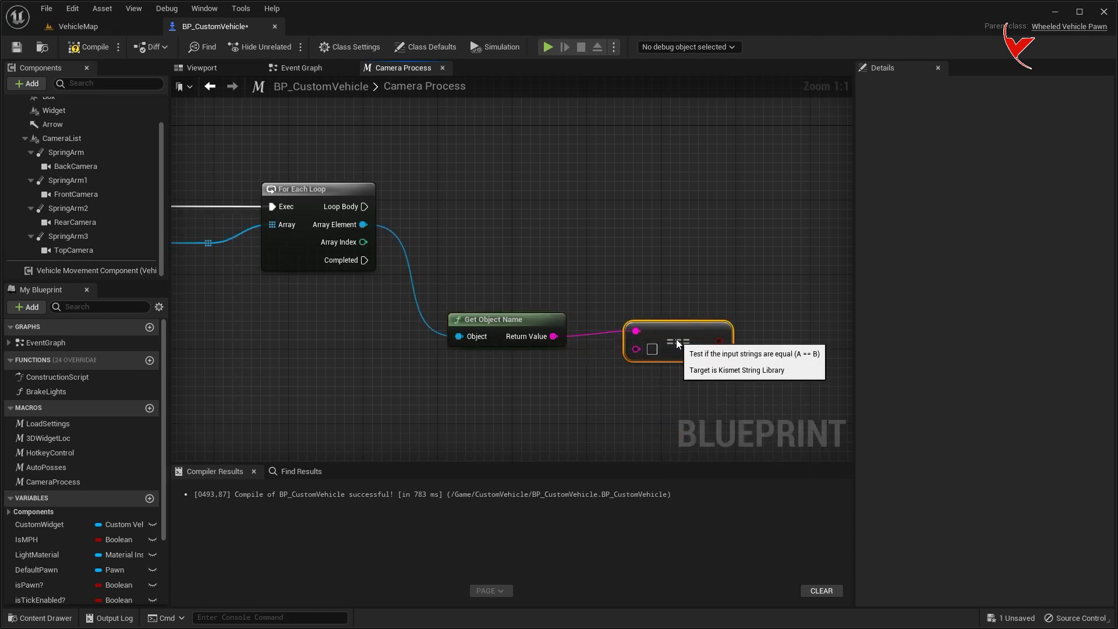
{"action": "scroll", "coordinate": [645, 369], "scroll_direction": "down", "scroll_amount": 4}
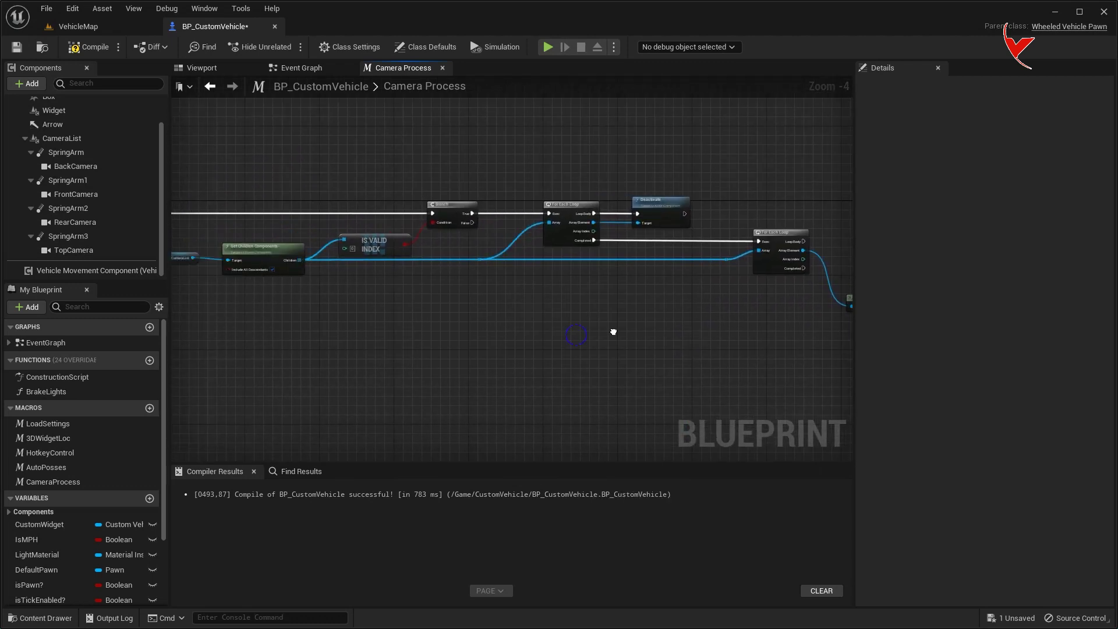
{"action": "scroll", "coordinate": [400, 267], "scroll_direction": "up", "scroll_amount": 1}
Compare it against the other component's name through a second Get Object Name node
{"action": "mouse_move", "coordinate": [300, 202]}
{"action": "left_mouse_down"}
{"action": "mouse_move", "coordinate": [928, 411]}
{"action": "mouse_move", "coordinate": [660, 346]}
{"action": "left_mouse_up"}
{"action": "type", "text": "get"}
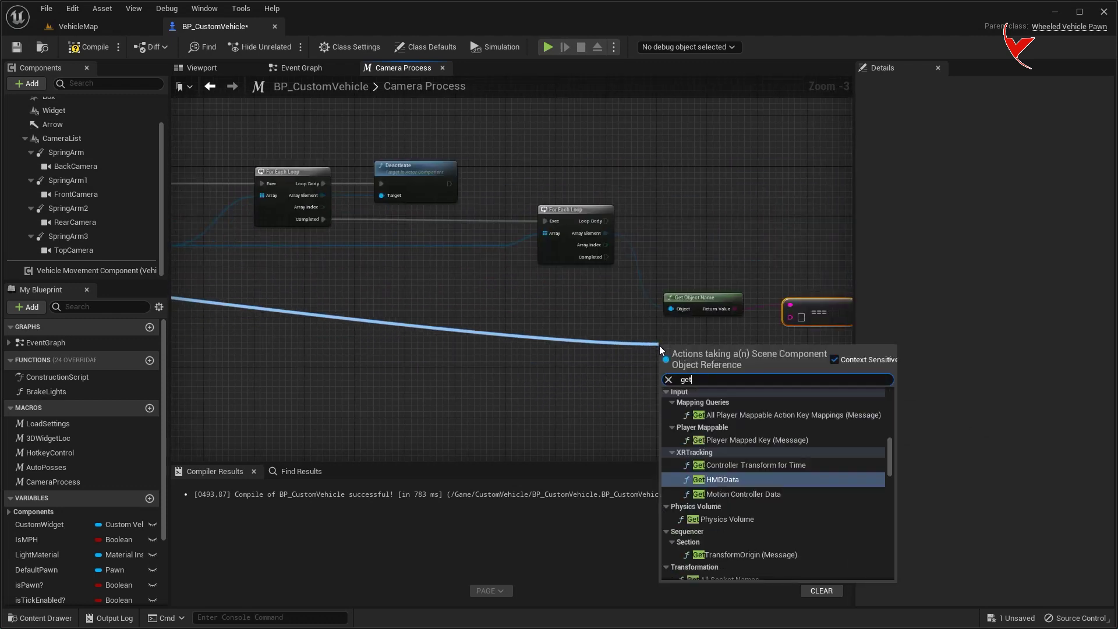
{"action": "type", "text": " object"}
{"action": "left_click", "coordinate": [716, 534]}
{"action": "scroll", "coordinate": [708, 367], "scroll_direction": "up", "scroll_amount": 2}
{"action": "left_click_drag", "start_coordinate": [735, 357], "coordinate": [810, 312]}
{"action": "scroll", "coordinate": [641, 317], "scroll_direction": "down", "scroll_amount": 3}
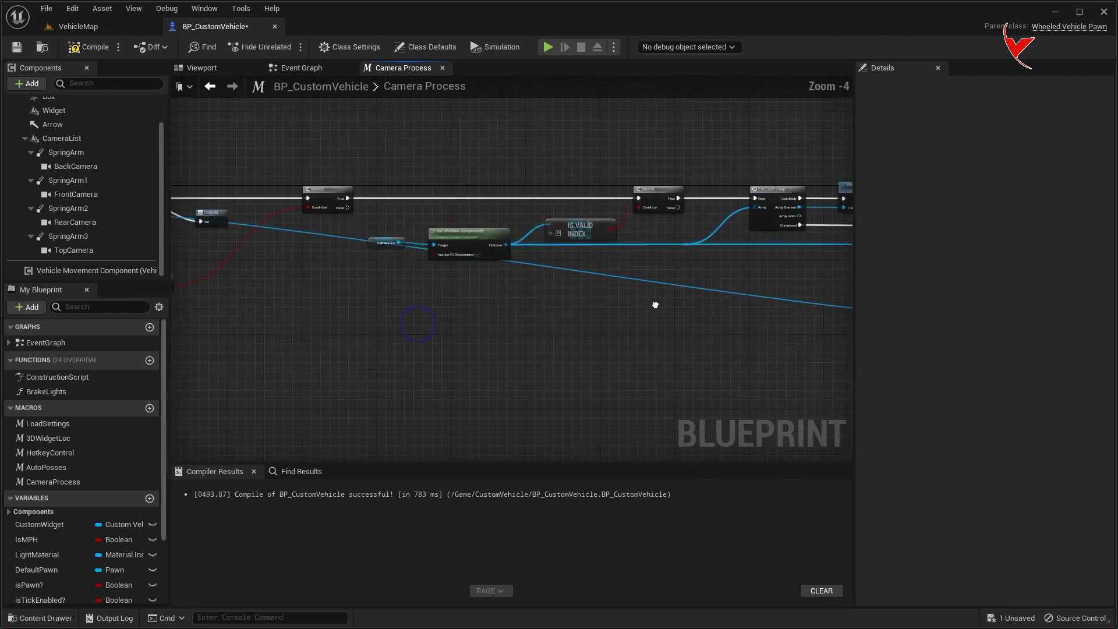
Reroute the component wire and add an Is Valid check on it below the name nodes
{"action": "double_click", "coordinate": [337, 234]}
{"action": "left_click_drag", "start_coordinate": [402, 218], "coordinate": [498, 311]}
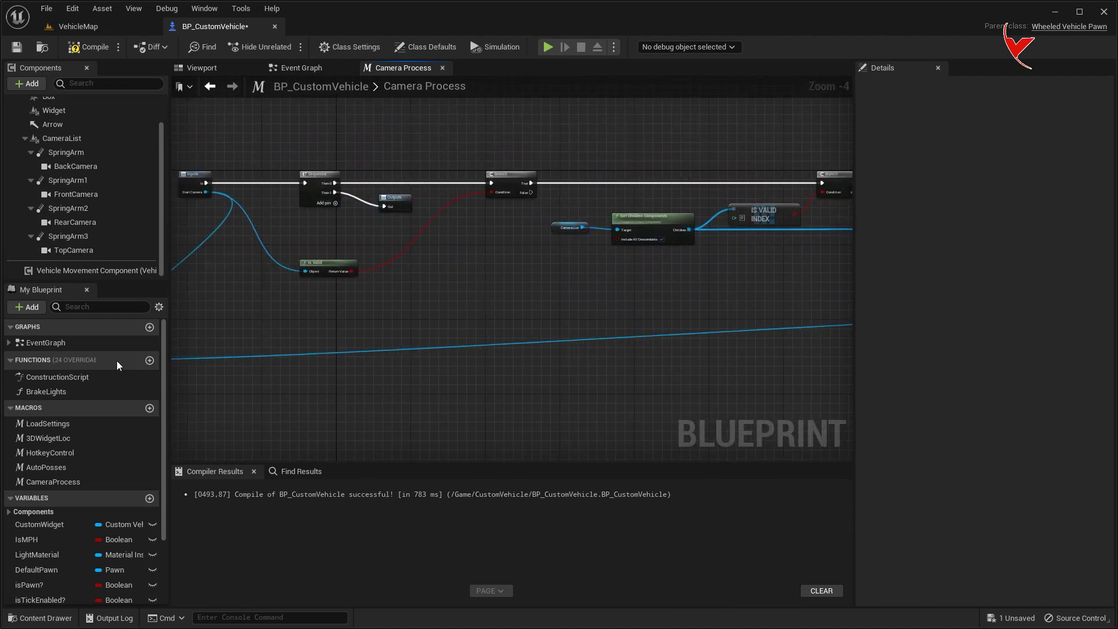
{"action": "scroll", "coordinate": [487, 310], "scroll_direction": "up", "scroll_amount": 3}
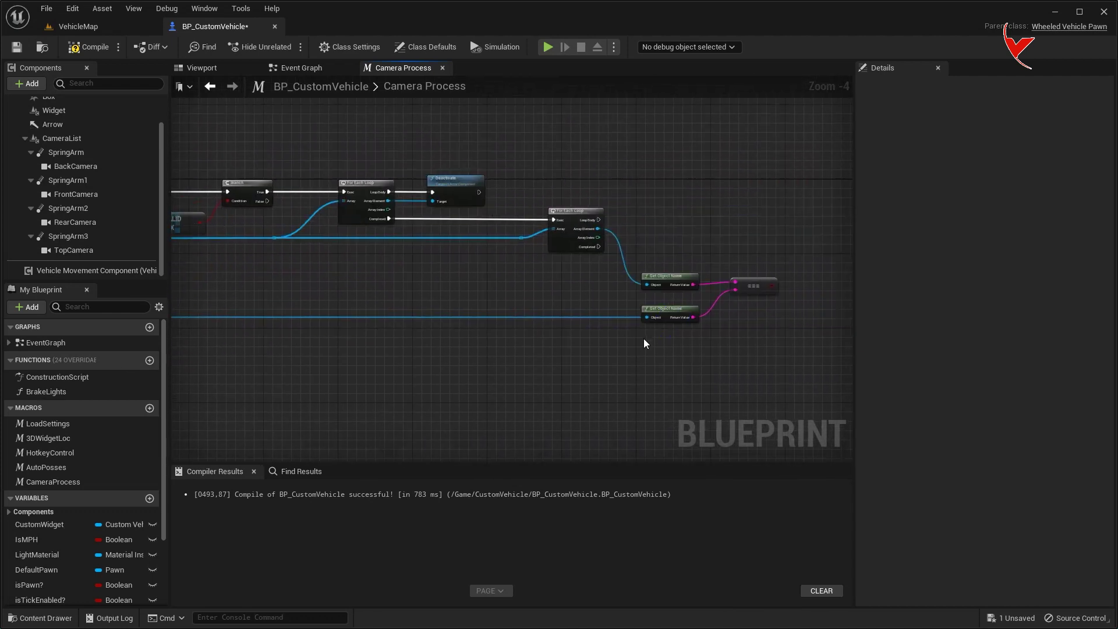
{"action": "double_click", "coordinate": [460, 267]}
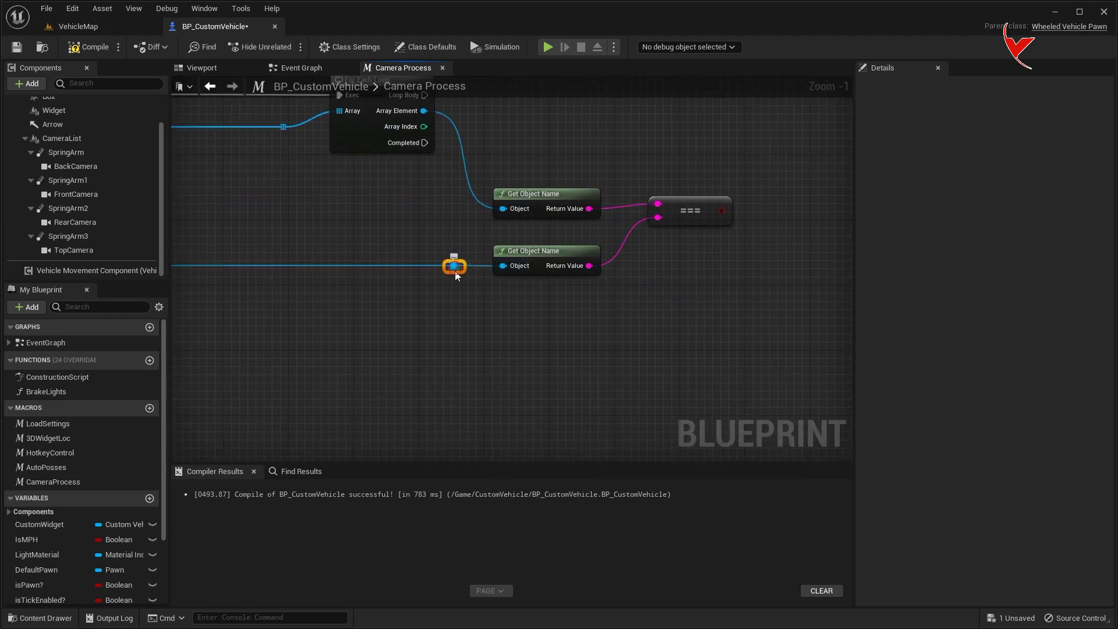
{"action": "left_click_drag", "start_coordinate": [461, 267], "coordinate": [495, 321]}
{"action": "type", "text": "is valid"}
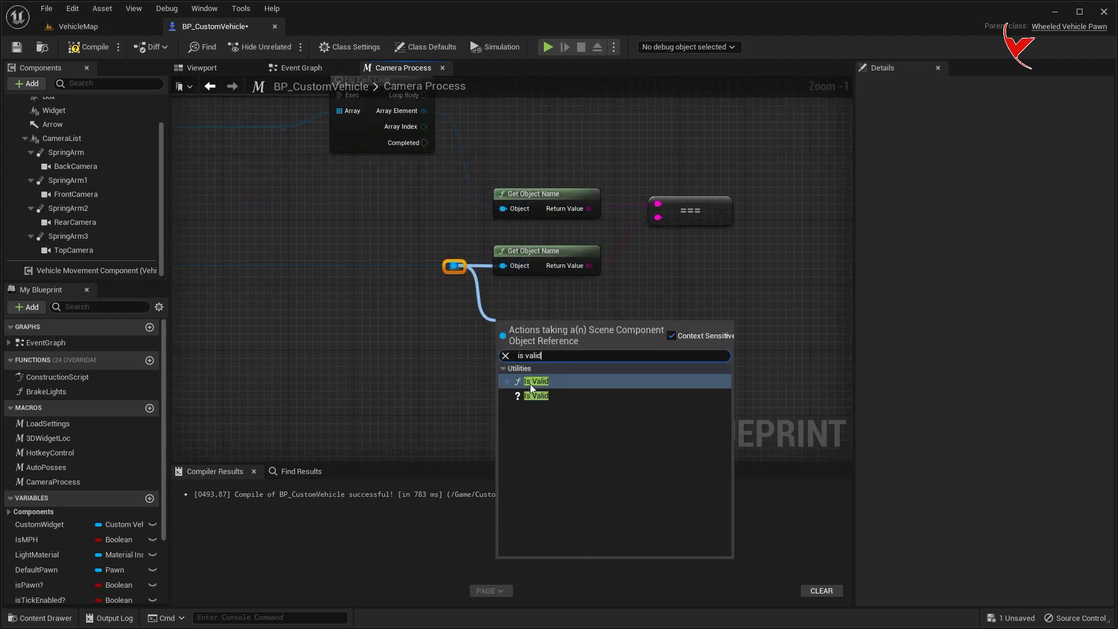
{"action": "left_click", "coordinate": [530, 386]}
{"action": "right_click_drag", "start_coordinate": [664, 290], "coordinate": [500, 309]}
Combine the name comparison and the Is Valid result in an AND Boolean node
{"action": "left_click", "coordinate": [518, 247]}
{"action": "left_click_drag", "start_coordinate": [559, 248], "coordinate": [607, 271]}
{"action": "type", "text": "and bo"}
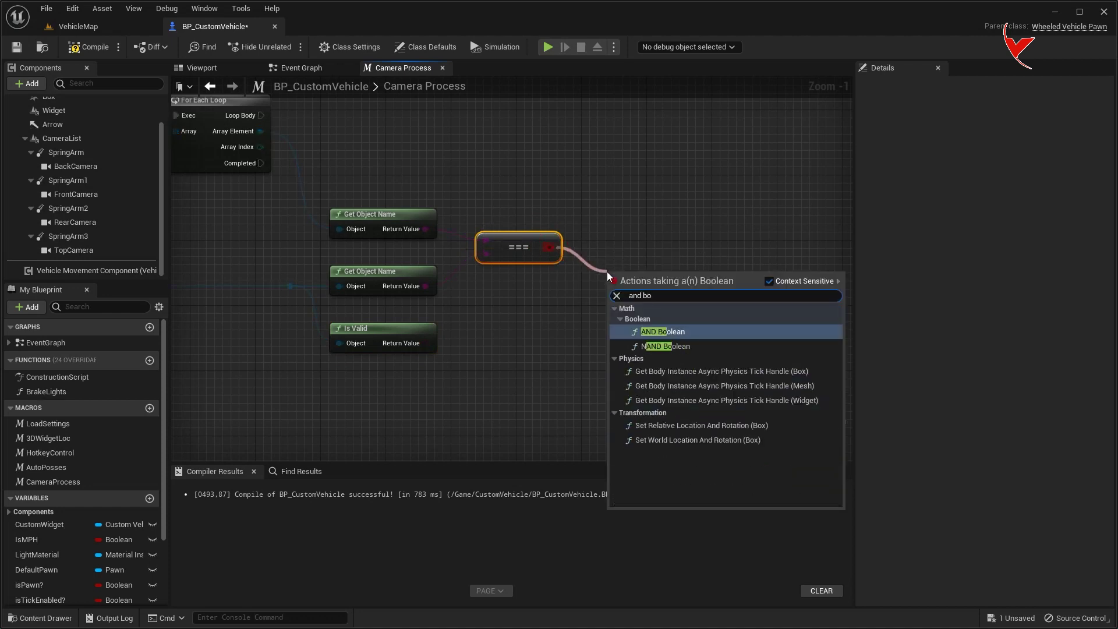
{"action": "left_click", "coordinate": [666, 337]}
{"action": "left_click_drag", "start_coordinate": [612, 291], "coordinate": [613, 290]}
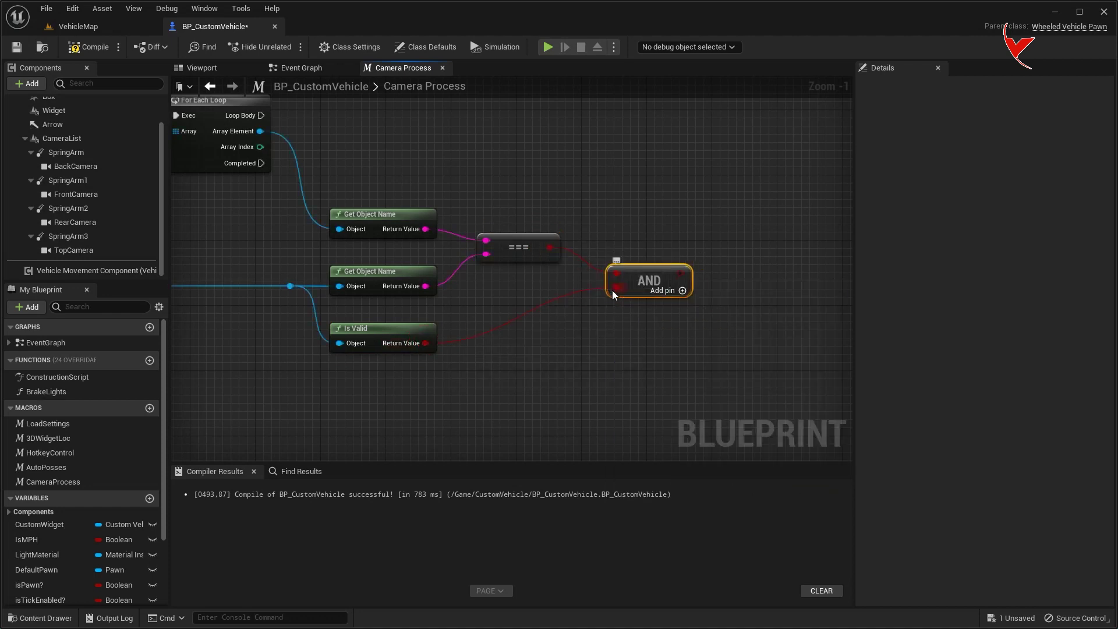
{"action": "right_click_drag", "start_coordinate": [561, 184], "coordinate": [543, 230]}
Add a Branch off Loop Body with the AND result as its condition
{"action": "left_click_drag", "start_coordinate": [244, 163], "coordinate": [724, 158]}
{"action": "type", "text": "branch"}
{"action": "key", "text": "Return"}
{"action": "left_click_drag", "start_coordinate": [663, 319], "coordinate": [746, 178]}
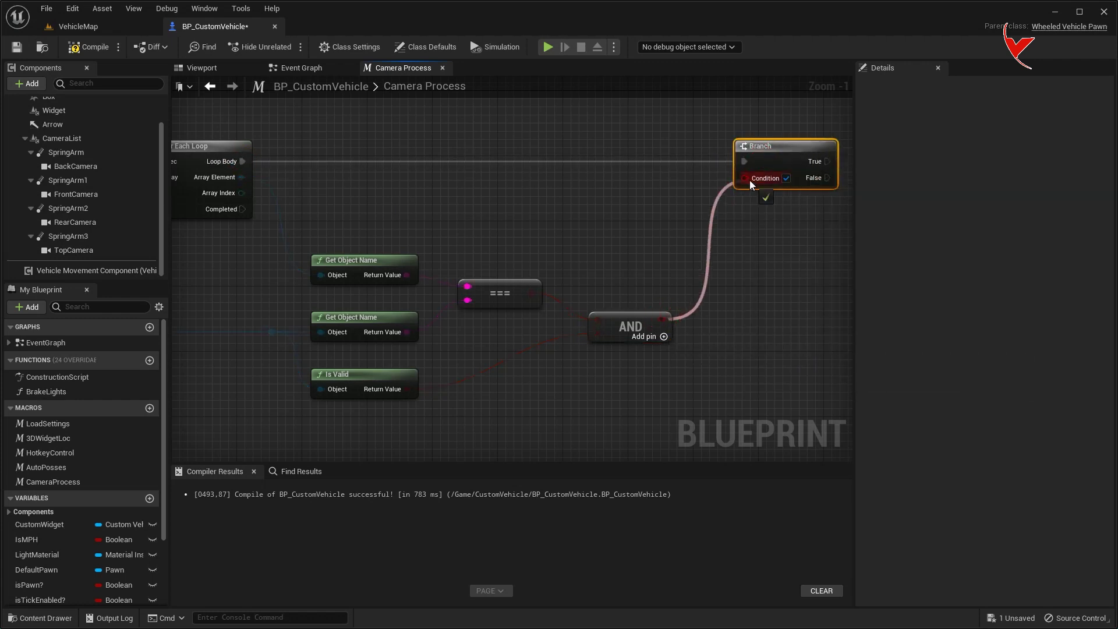
Create a variable ActiveCamera of type Scene Component Object Reference
{"action": "left_click", "coordinate": [150, 499]}
{"action": "type", "text": "ActiveCamera"}
{"action": "key", "text": "Return"}
{"action": "left_click", "coordinate": [133, 581]}
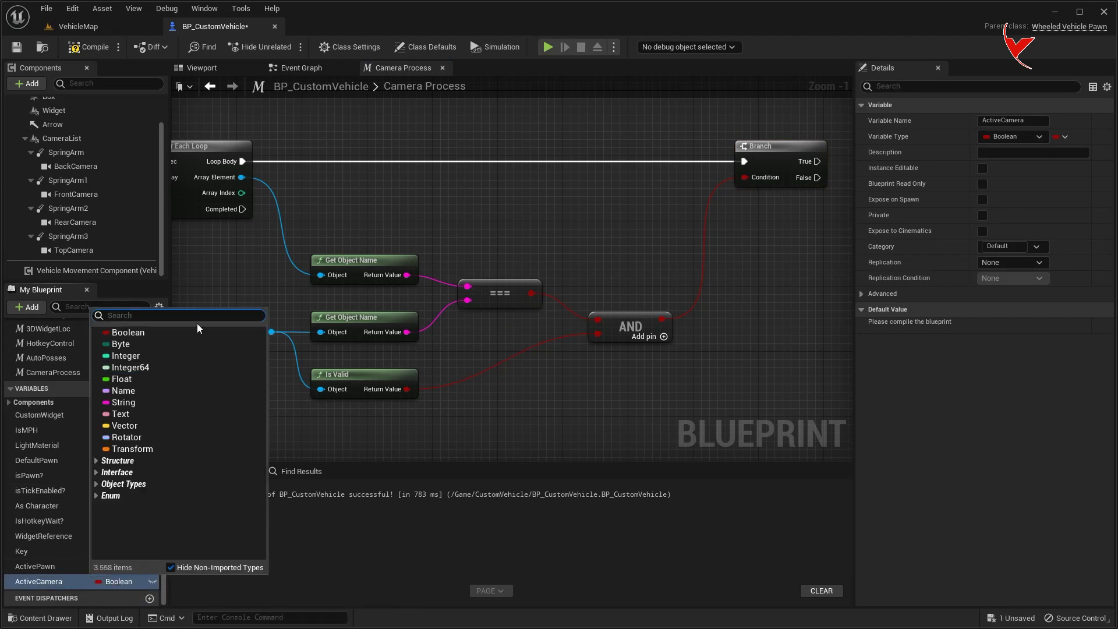
{"action": "type", "text": "scene com"}
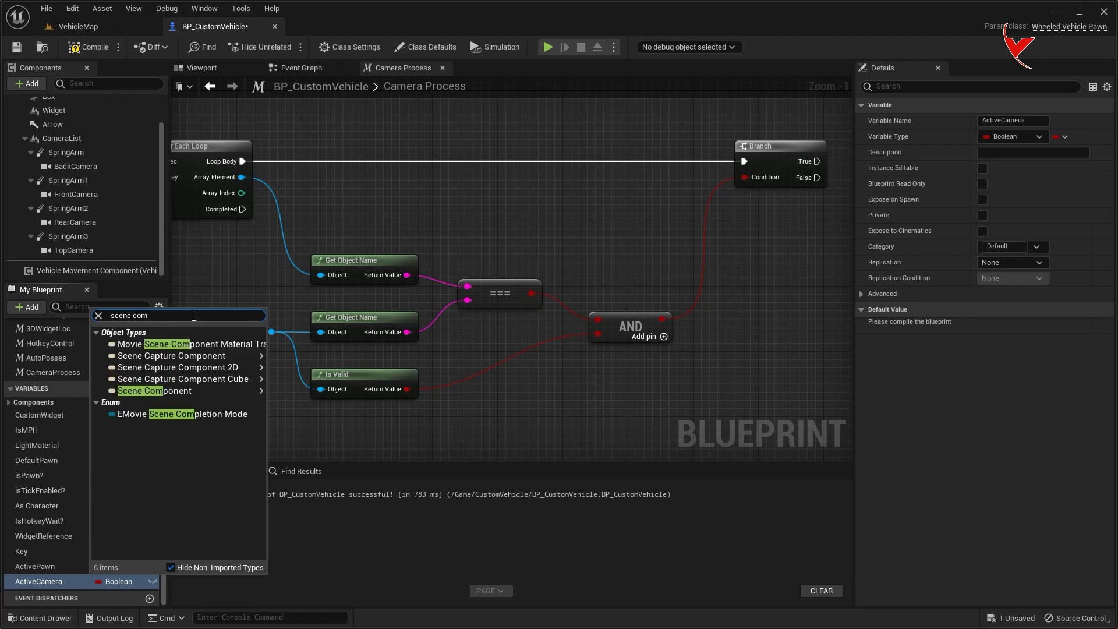
{"action": "mouse_move", "coordinate": [192, 391]}
{"action": "left_click", "coordinate": [278, 394]}
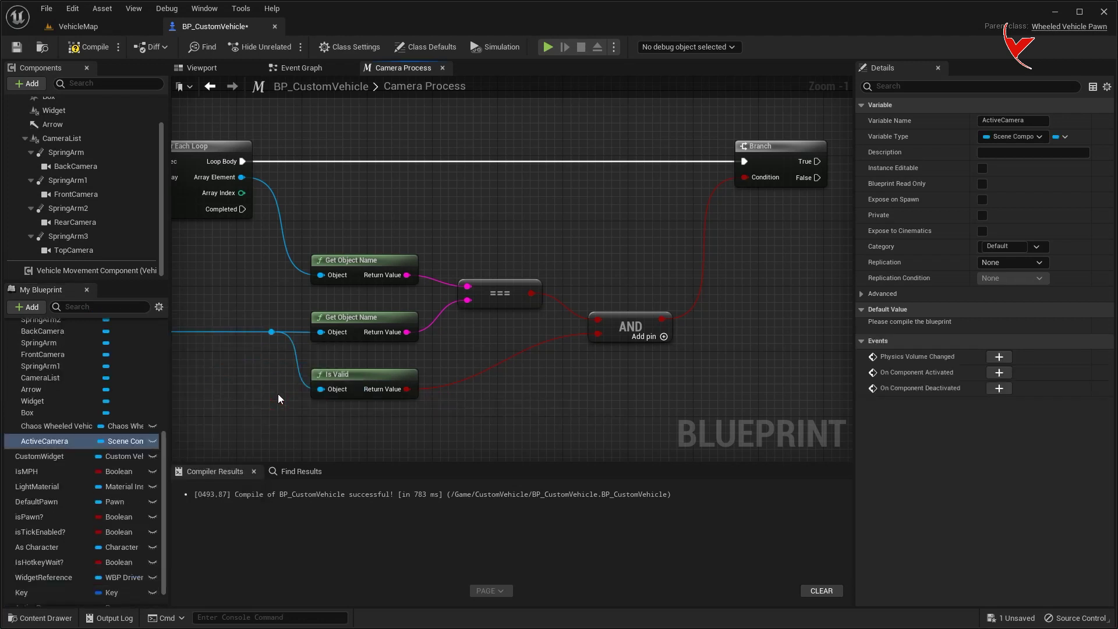
Place a SET ActiveCamera node on Branch True and feed it the loop's Array Element
{"action": "left_click_drag", "start_coordinate": [769, 254], "coordinate": [770, 253]}
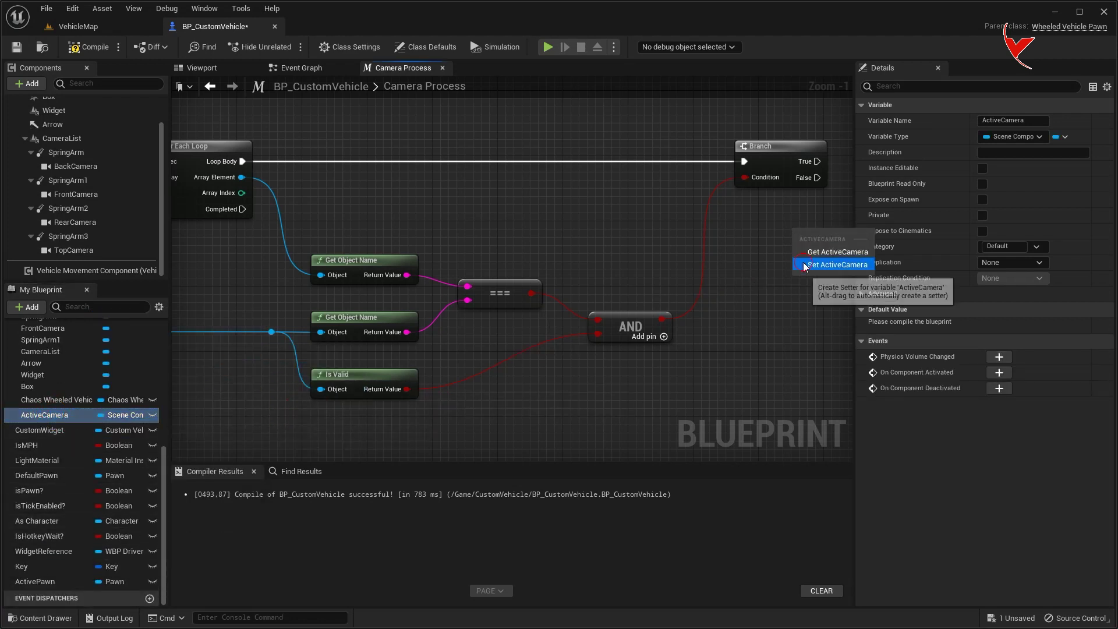
{"action": "left_click", "coordinate": [827, 267]}
{"action": "right_click_drag", "start_coordinate": [757, 292], "coordinate": [378, 324]}
{"action": "left_click_drag", "start_coordinate": [459, 256], "coordinate": [710, 186]}
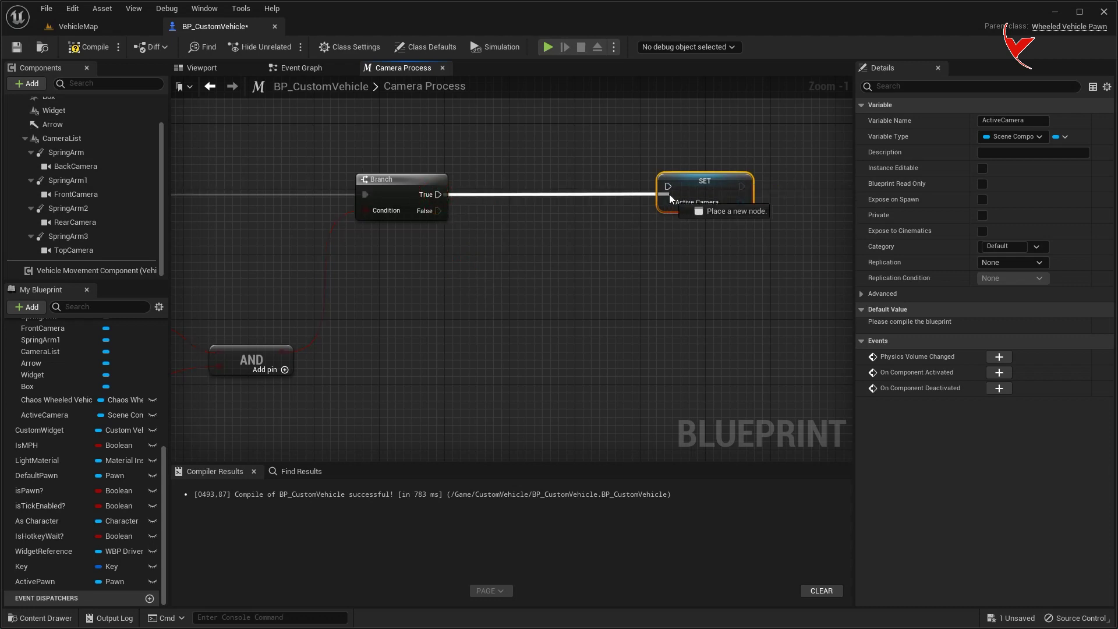
{"action": "left_click_drag", "start_coordinate": [438, 194], "coordinate": [668, 187]}
{"action": "scroll", "coordinate": [651, 201], "scroll_direction": "down", "scroll_amount": 2}
{"action": "right_click_drag", "start_coordinate": [283, 248], "coordinate": [468, 254]}
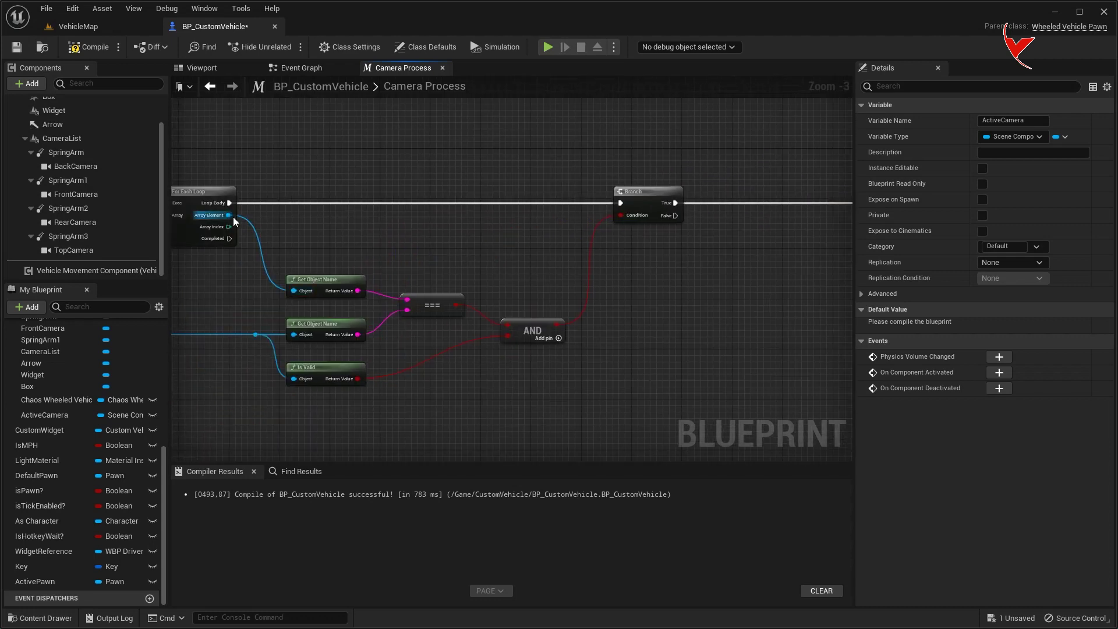
{"action": "left_click_drag", "start_coordinate": [233, 216], "coordinate": [548, 219]}
{"action": "right_click_drag", "start_coordinate": [548, 219], "coordinate": [769, 239]}
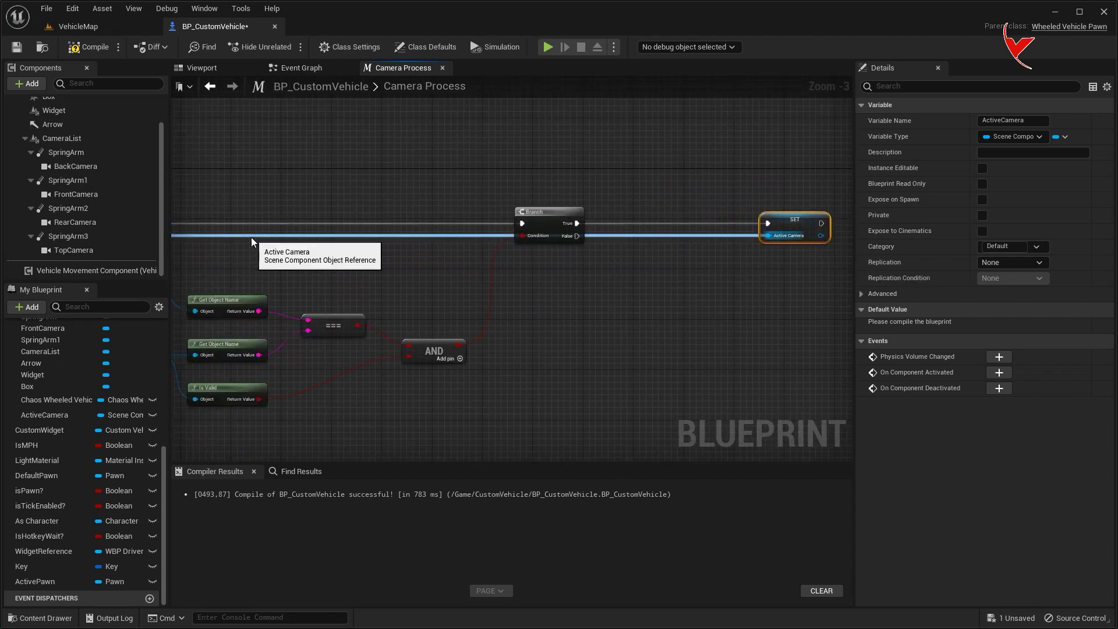
{"action": "double_click", "coordinate": [252, 237]}
{"action": "right_click_drag", "start_coordinate": [251, 238], "coordinate": [336, 251]}
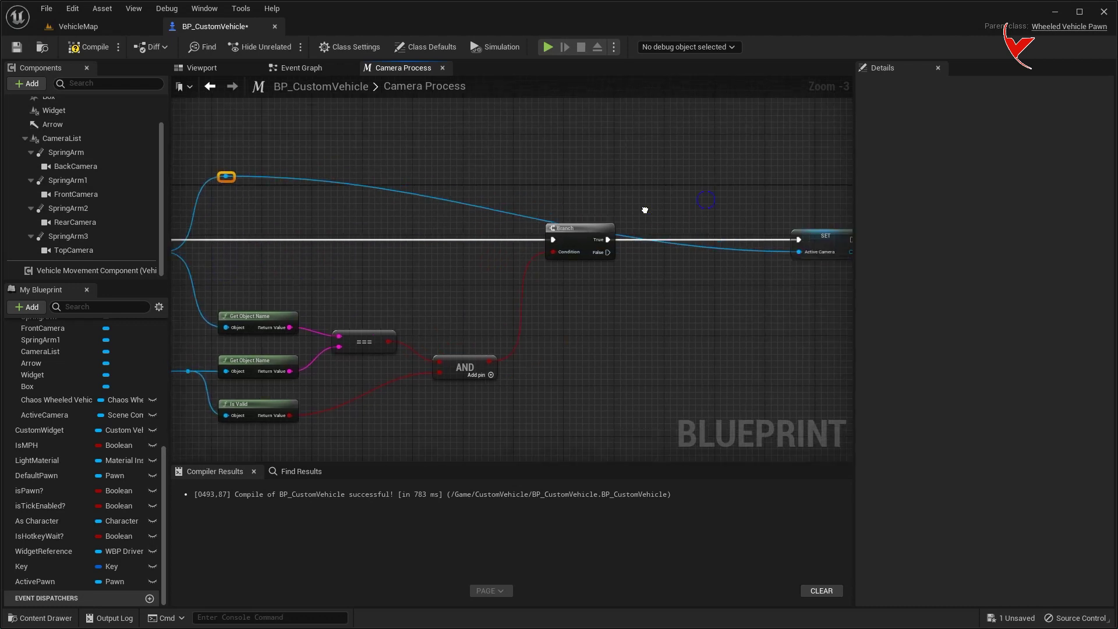
Add a Get Child Component node from the rerouted element wire
{"action": "left_click_drag", "start_coordinate": [299, 175], "coordinate": [601, 196]}
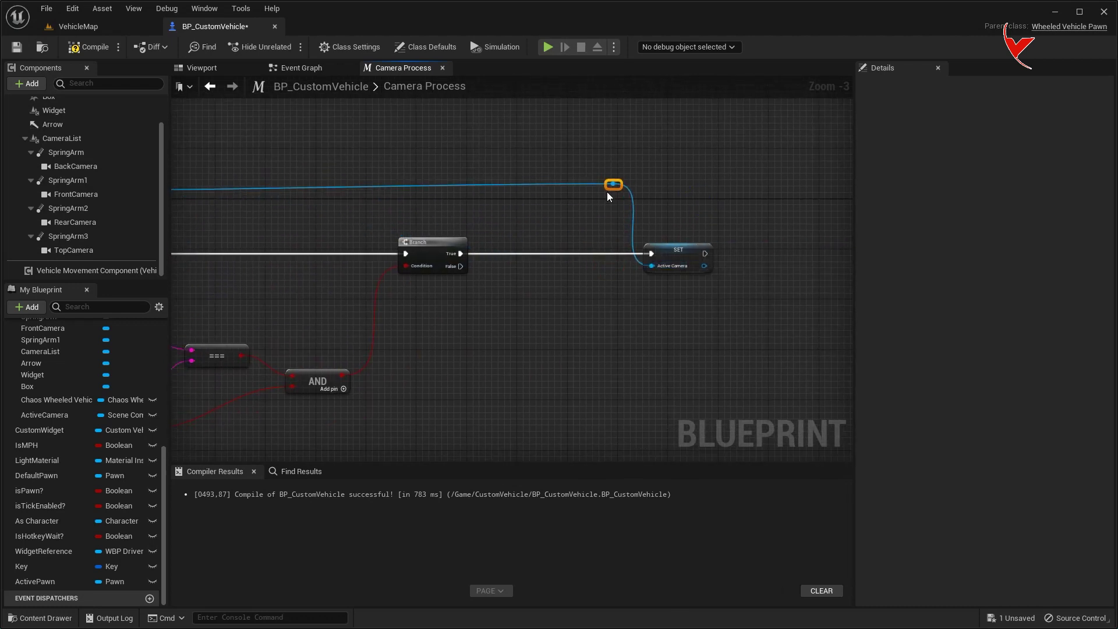
{"action": "right_click_drag", "start_coordinate": [606, 194], "coordinate": [454, 211]}
{"action": "left_click_drag", "start_coordinate": [462, 207], "coordinate": [589, 218]}
{"action": "type", "text": "get child com"}
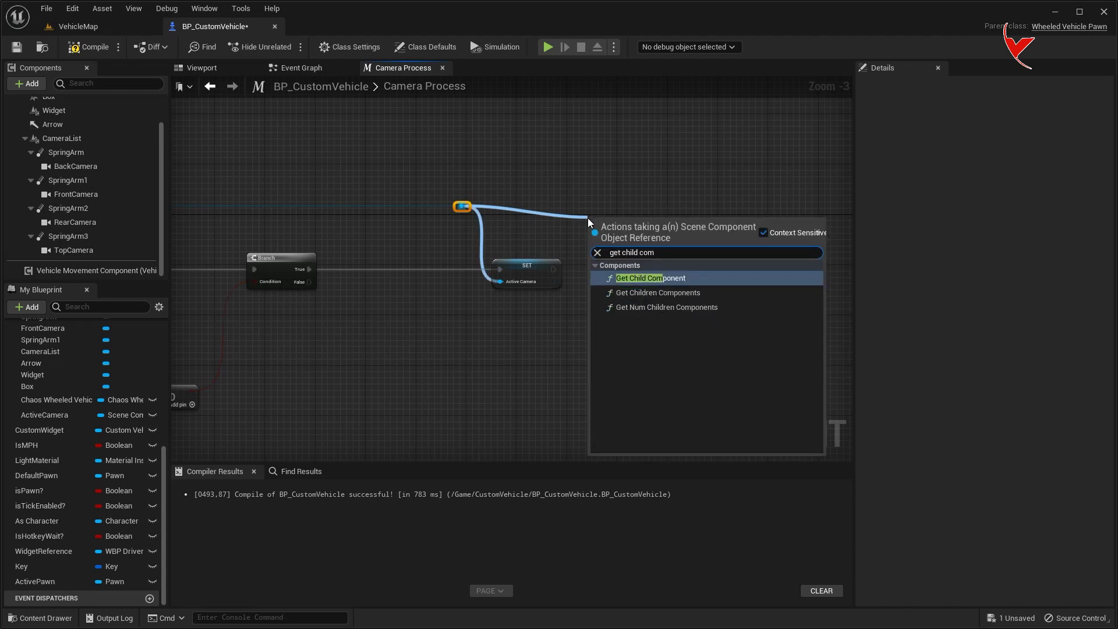
{"action": "key", "text": "Return"}
Activate the child component with Reset enabled after the SET node, then save the blueprint
{"action": "mouse_move", "coordinate": [627, 223]}
{"action": "left_mouse_down"}
{"action": "mouse_move", "coordinate": [627, 196]}
{"action": "mouse_move", "coordinate": [699, 286]}
{"action": "left_mouse_up"}
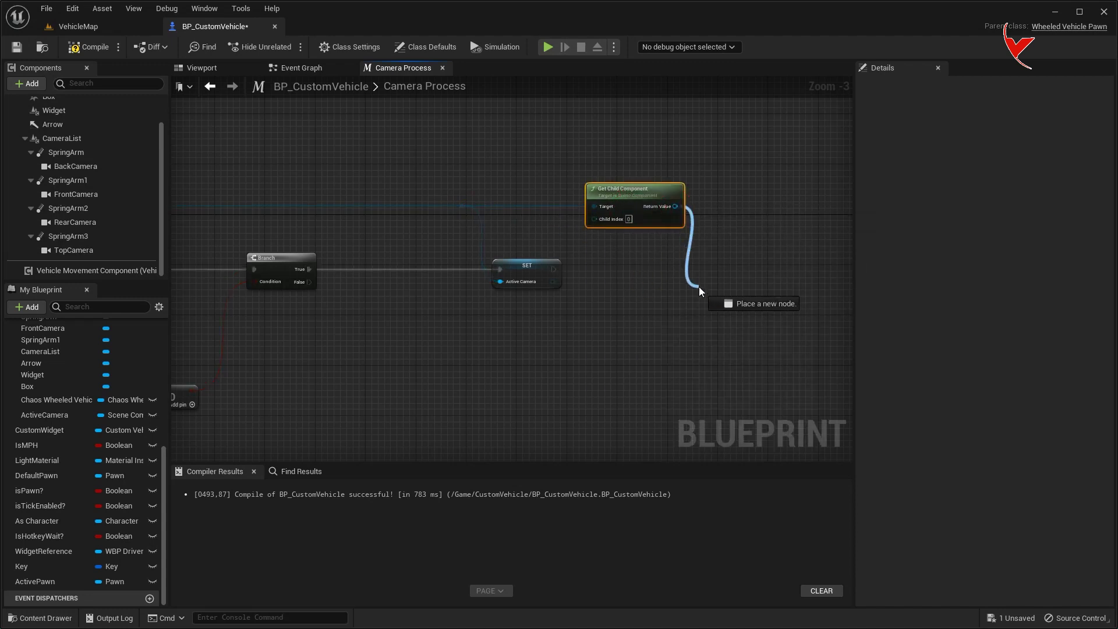
{"action": "type", "text": "acti"}
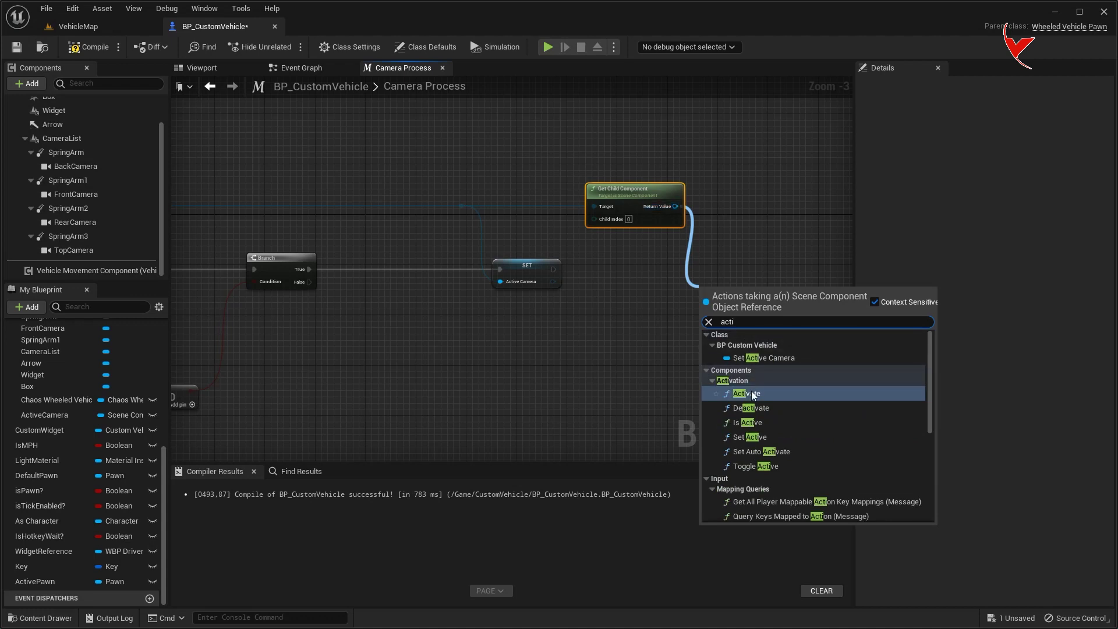
{"action": "left_click", "coordinate": [752, 394]}
{"action": "scroll", "coordinate": [629, 264], "scroll_direction": "up", "scroll_amount": 3}
{"action": "left_click_drag", "start_coordinate": [516, 272], "coordinate": [752, 273]}
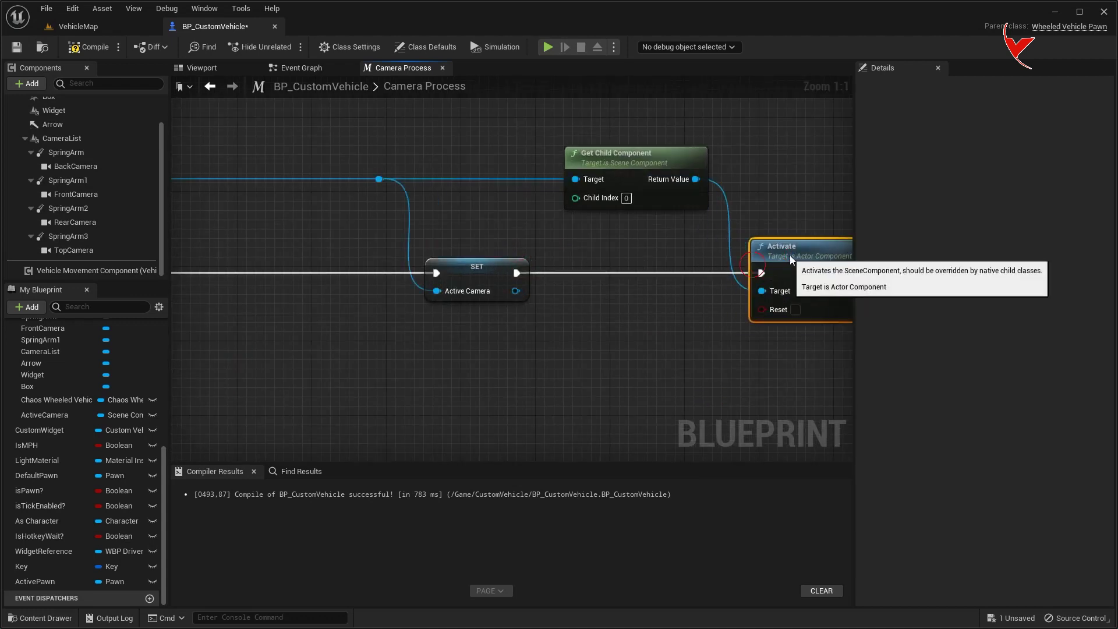
{"action": "right_click_drag", "start_coordinate": [790, 259], "coordinate": [608, 239]}
{"action": "key", "text": "ctrl+s"}
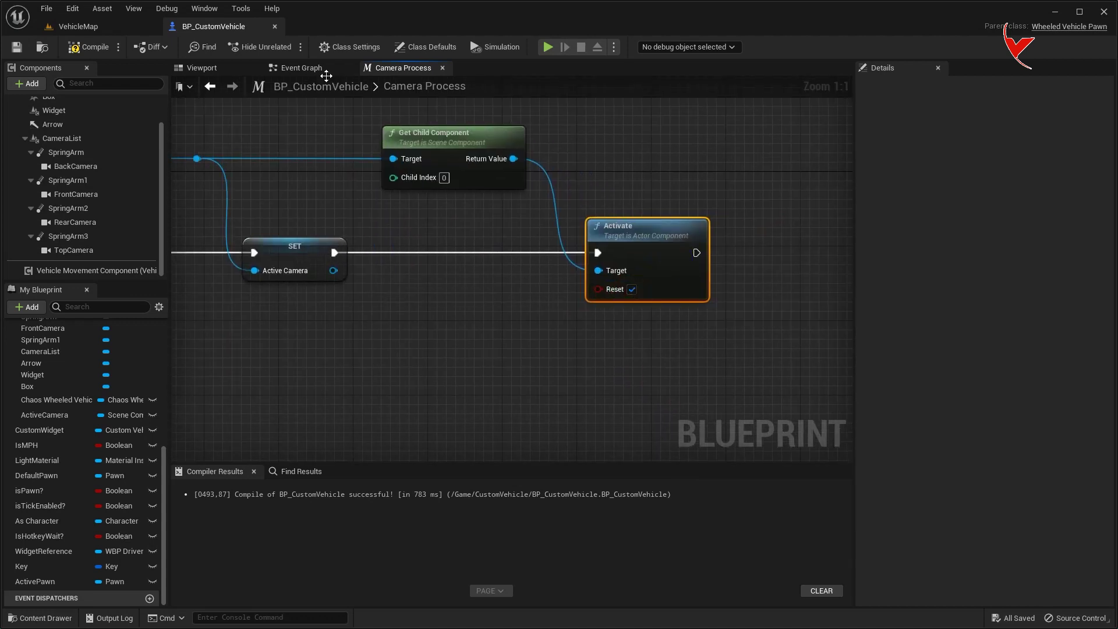
{"action": "left_click", "coordinate": [323, 73]}
Call Camera Process after Load Settings, passing SpringArm2 as Start Camera
{"action": "scroll", "coordinate": [483, 207], "scroll_direction": "up", "scroll_amount": 2}
{"action": "scroll", "coordinate": [483, 209], "scroll_direction": "up", "scroll_amount": 7}
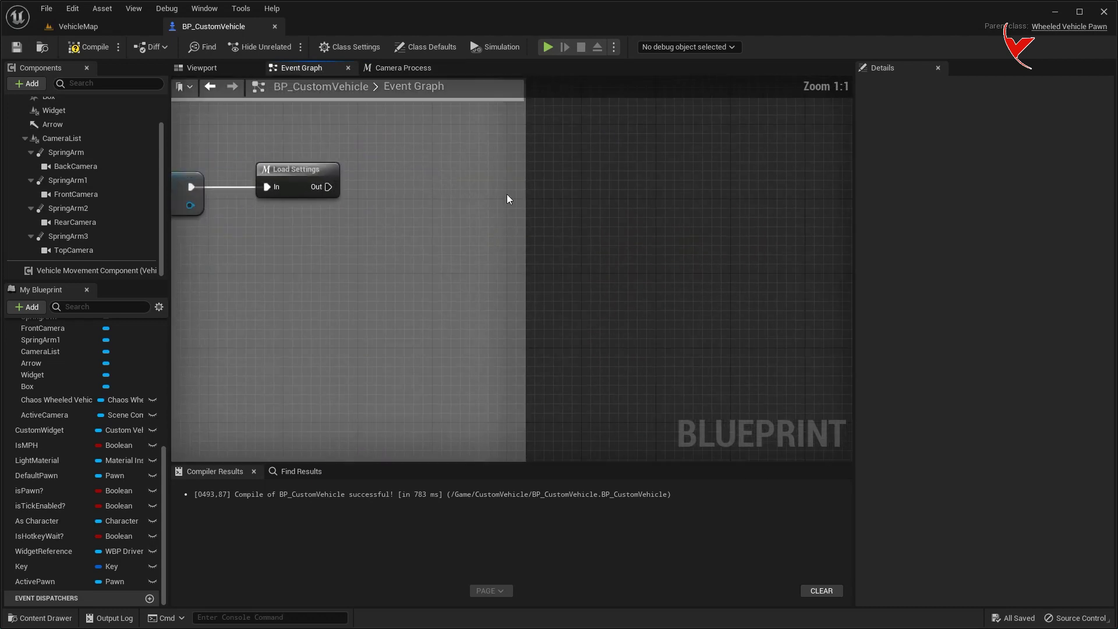
{"action": "left_click_drag", "start_coordinate": [519, 192], "coordinate": [657, 209]}
{"action": "scroll", "coordinate": [92, 401], "scroll_direction": "up", "scroll_amount": 3}
{"action": "scroll", "coordinate": [92, 397], "scroll_direction": "up", "scroll_amount": 3}
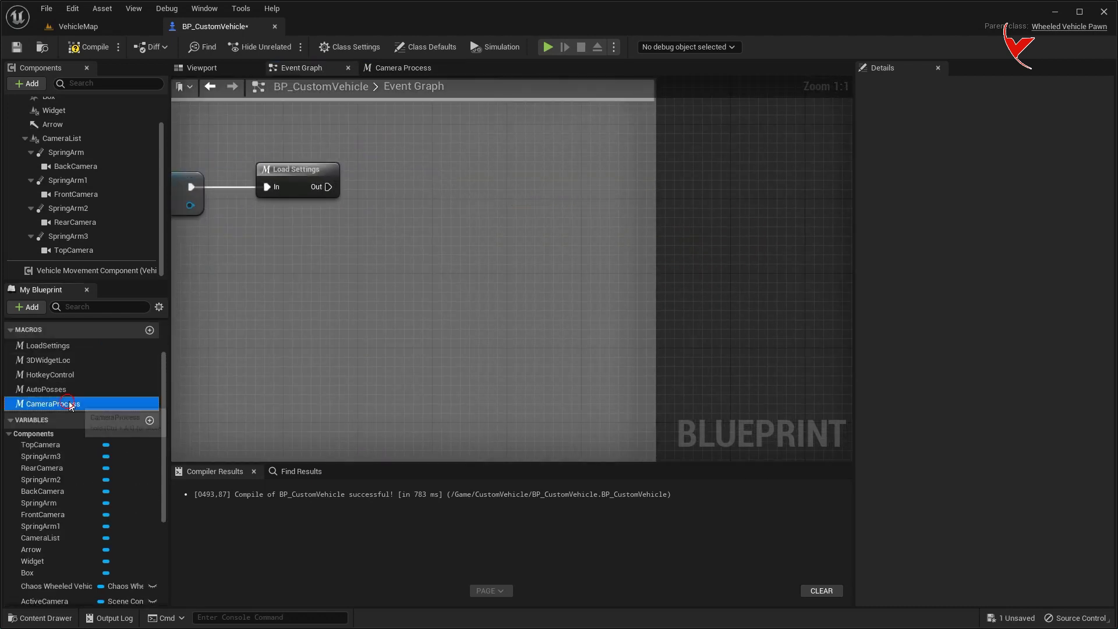
{"action": "left_click_drag", "start_coordinate": [93, 402], "coordinate": [399, 177]}
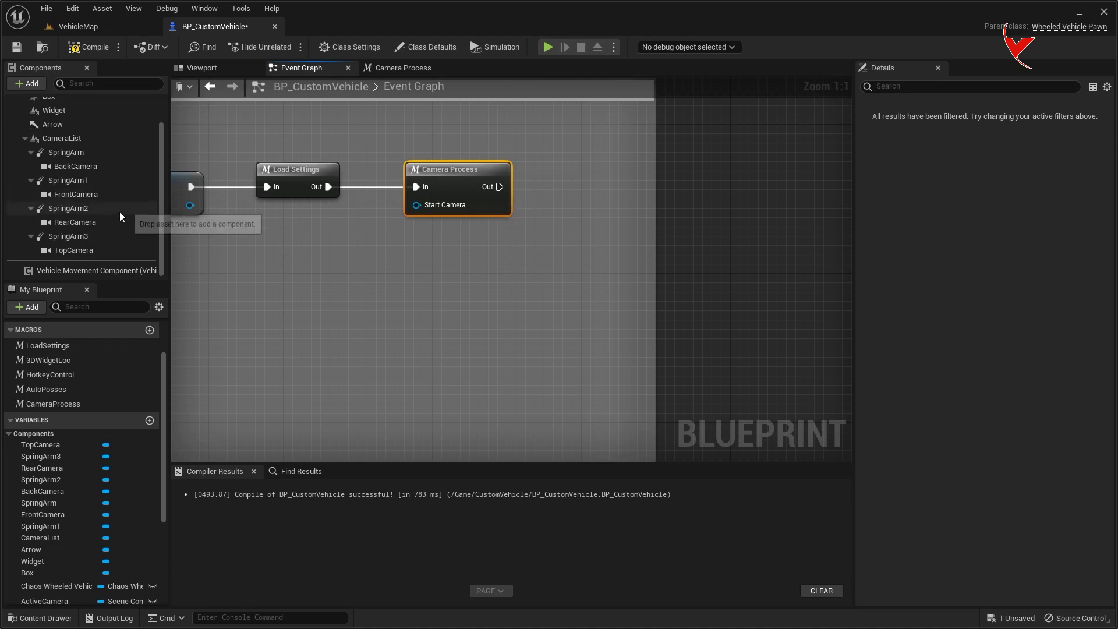
{"action": "left_click", "coordinate": [71, 208]}
{"action": "mouse_move", "coordinate": [89, 210]}
{"action": "left_mouse_down"}
{"action": "mouse_move", "coordinate": [314, 245]}
{"action": "mouse_move", "coordinate": [415, 205]}
{"action": "left_mouse_up"}
Test the vehicle cameras twice in Play mode on VehicleMap, returning to BP_CustomVehicle between runs
{"action": "left_click", "coordinate": [78, 26]}
{"action": "left_click", "coordinate": [260, 49]}
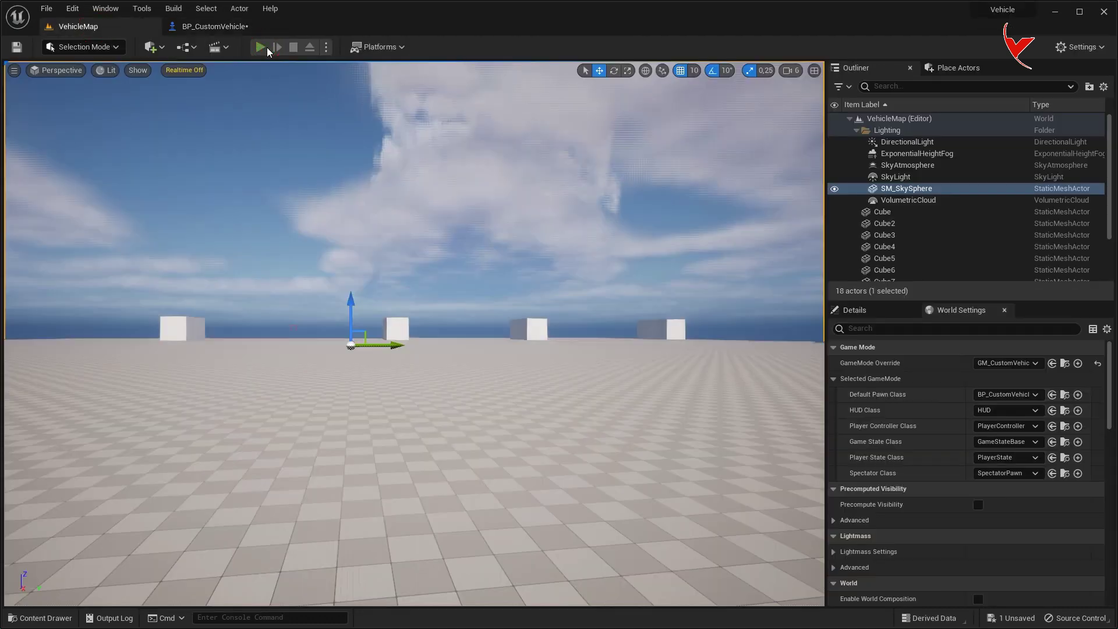
{"action": "key", "text": "Escape"}
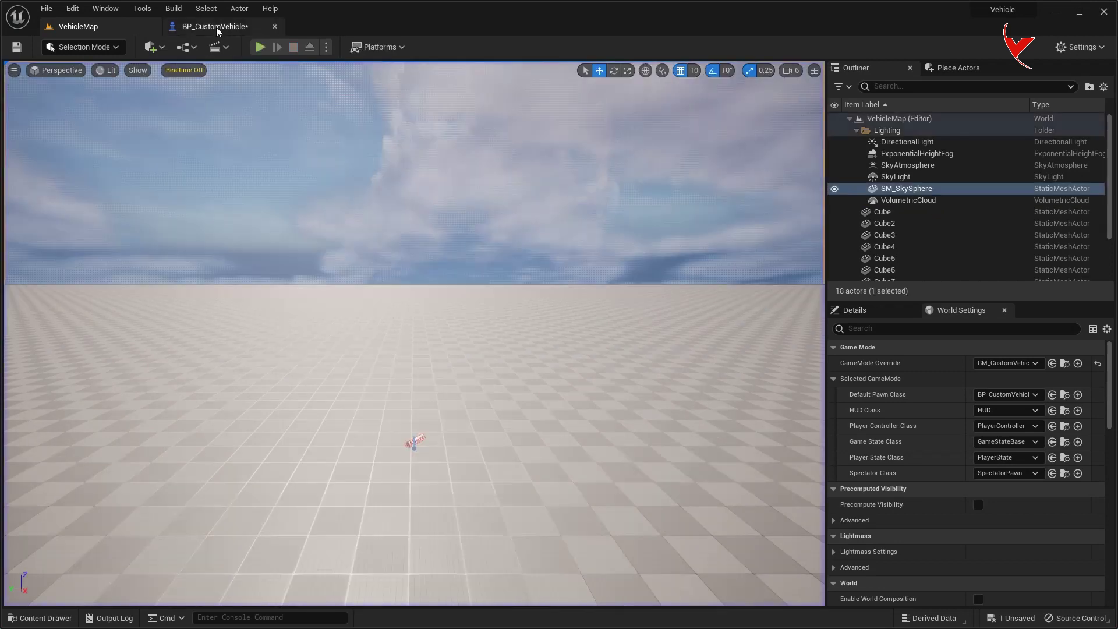
{"action": "left_click", "coordinate": [215, 26]}
{"action": "left_click_drag", "start_coordinate": [66, 152], "coordinate": [313, 263]}
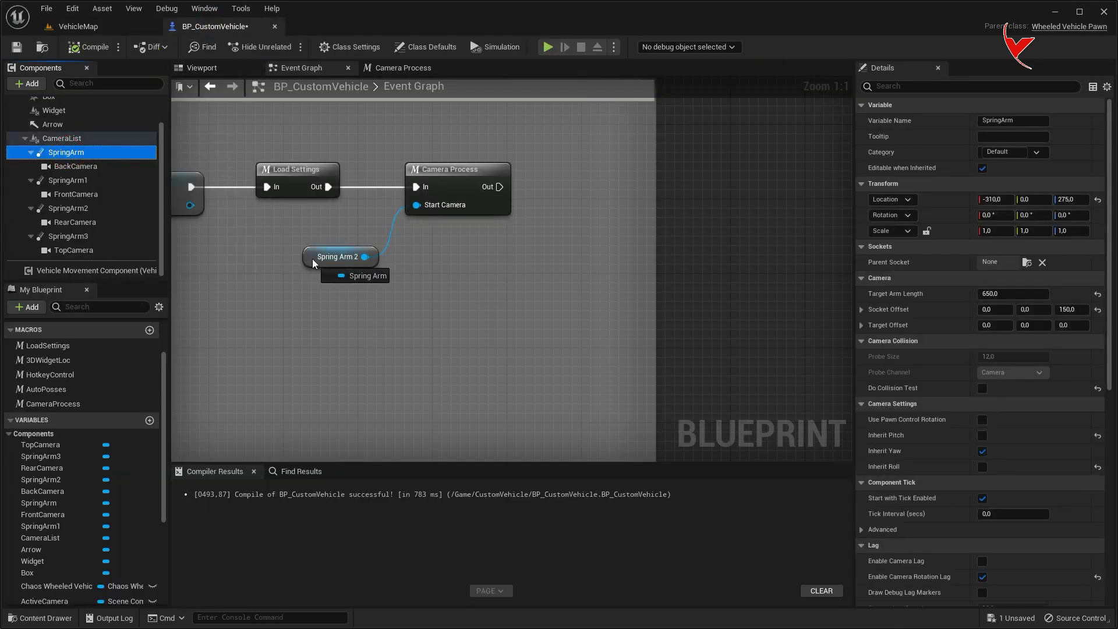
{"action": "left_click", "coordinate": [78, 26]}
{"action": "left_click", "coordinate": [260, 48]}
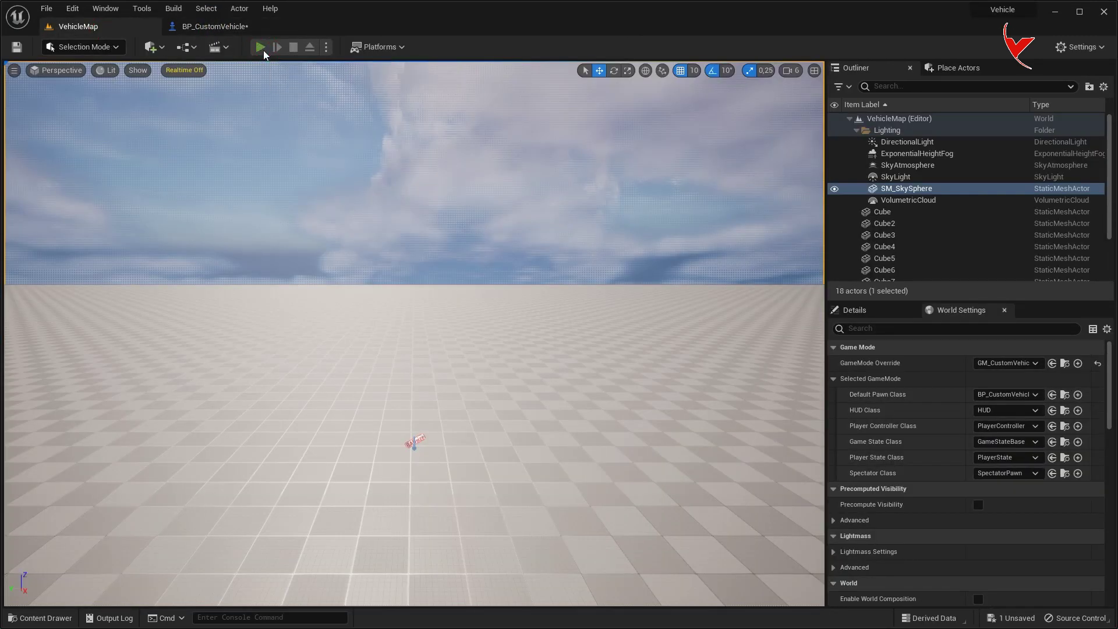
{"action": "left_click", "coordinate": [293, 48]}
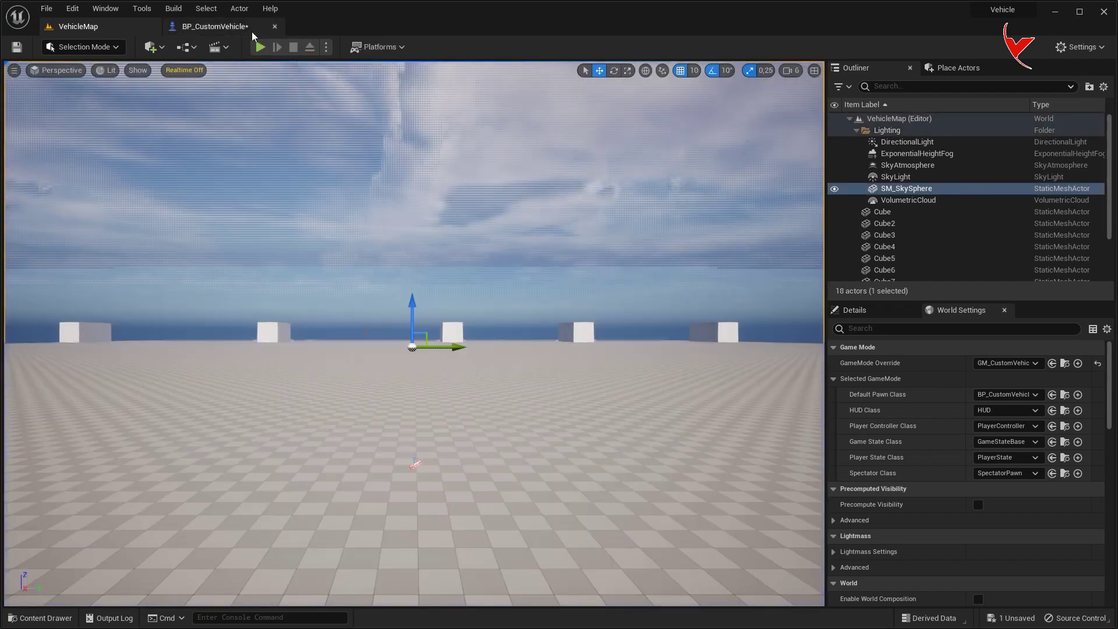
{"action": "left_click", "coordinate": [237, 27]}
{"action": "scroll", "coordinate": [384, 303], "scroll_direction": "down", "scroll_amount": 5}
{"action": "scroll", "coordinate": [644, 170], "scroll_direction": "down", "scroll_amount": 4}
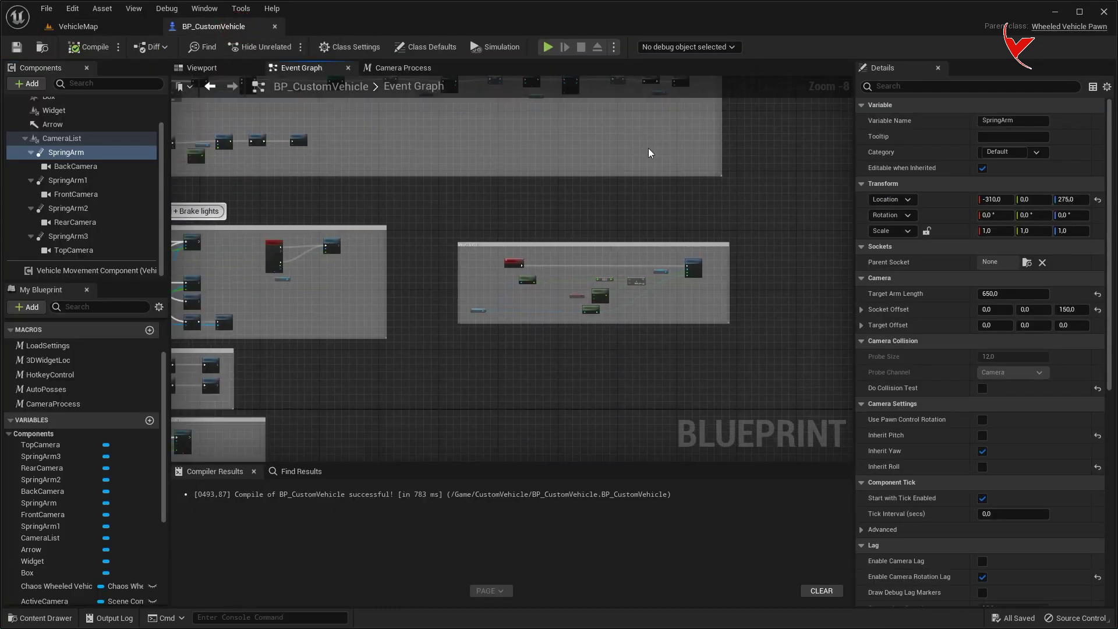
Delete the old Deactivate, Flip Flop and Activate camera toggle nodes
{"action": "right_click_drag", "start_coordinate": [687, 177], "coordinate": [652, 120]}
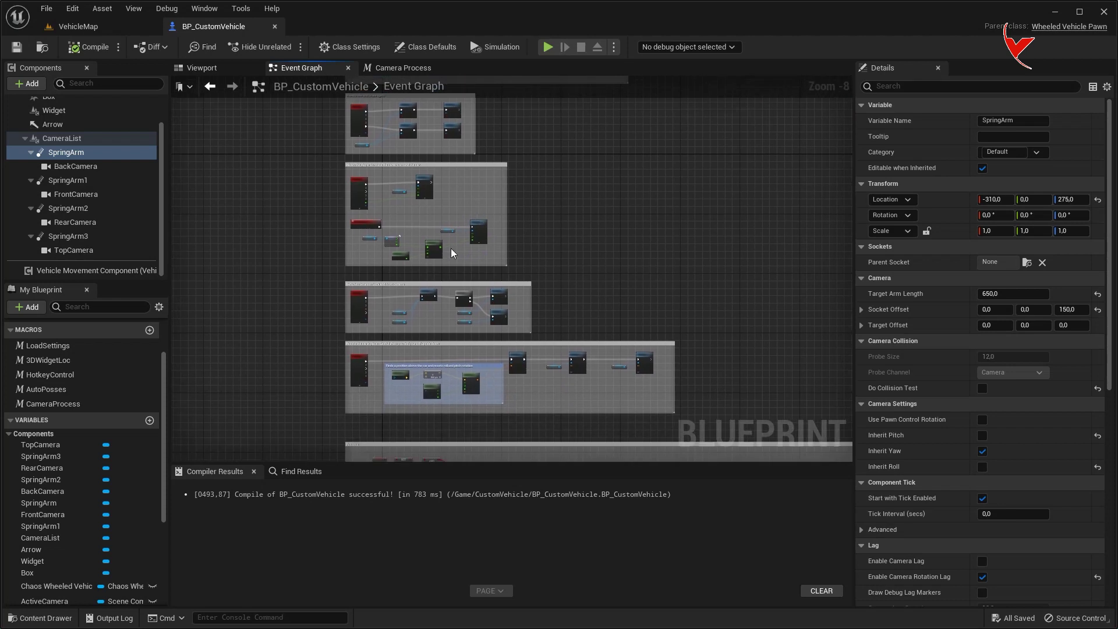
{"action": "scroll", "coordinate": [424, 307], "scroll_direction": "up", "scroll_amount": 7}
{"action": "left_click_drag", "start_coordinate": [264, 162], "coordinate": [745, 340]}
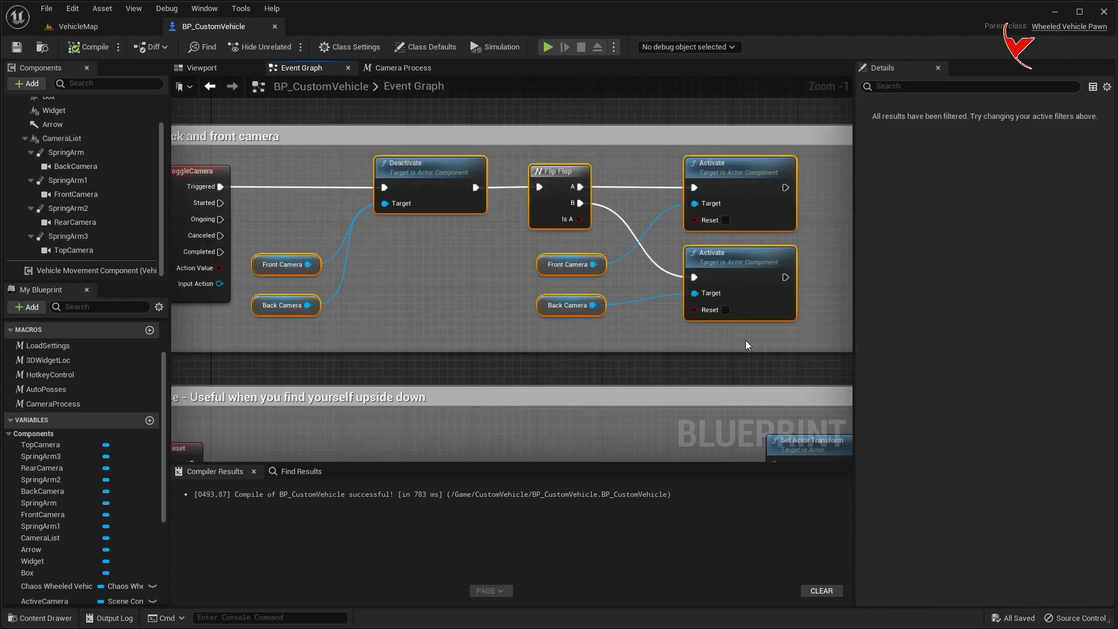
{"action": "key", "text": "Delete"}
Wire ToggleCamera's Triggered into a new Camera Process node and view the macro graph
{"action": "left_click_drag", "start_coordinate": [59, 407], "coordinate": [300, 176]}
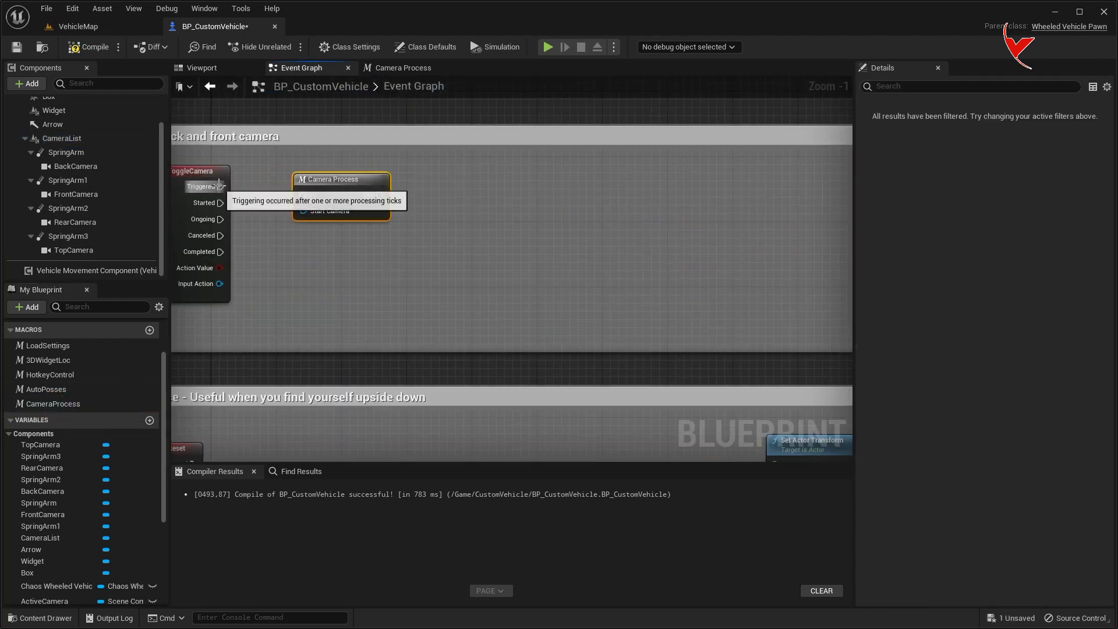
{"action": "left_click_drag", "start_coordinate": [220, 187], "coordinate": [305, 187]}
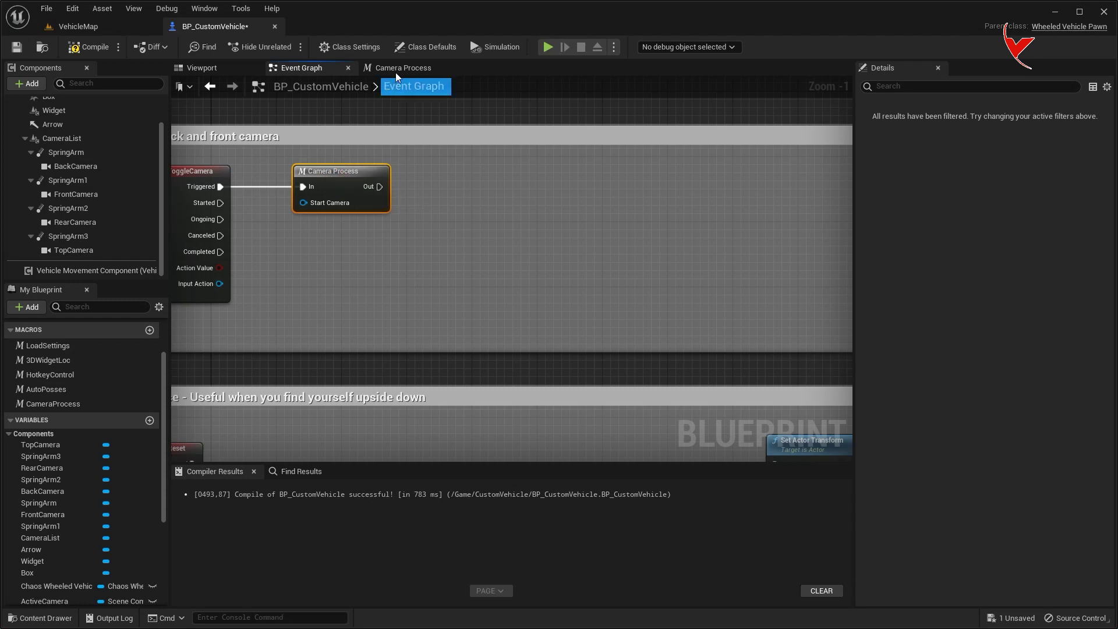
{"action": "left_click", "coordinate": [396, 69]}
{"action": "scroll", "coordinate": [436, 291], "scroll_direction": "down", "scroll_amount": 5}
{"action": "scroll", "coordinate": [553, 288], "scroll_direction": "down", "scroll_amount": 4}
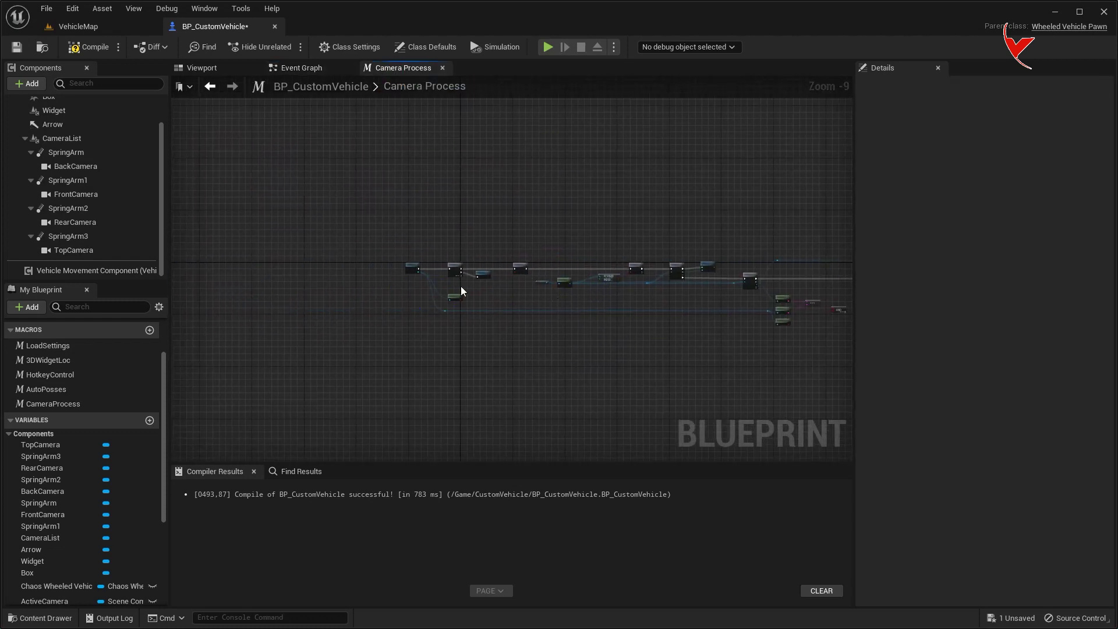
Add a new Branch node off the existing Branch's False output
{"action": "scroll", "coordinate": [554, 288], "scroll_direction": "up", "scroll_amount": 6}
{"action": "right_click_drag", "start_coordinate": [532, 281], "coordinate": [480, 183]}
{"action": "left_click_drag", "start_coordinate": [490, 176], "coordinate": [489, 180]}
{"action": "left_click_drag", "start_coordinate": [449, 358], "coordinate": [451, 355]}
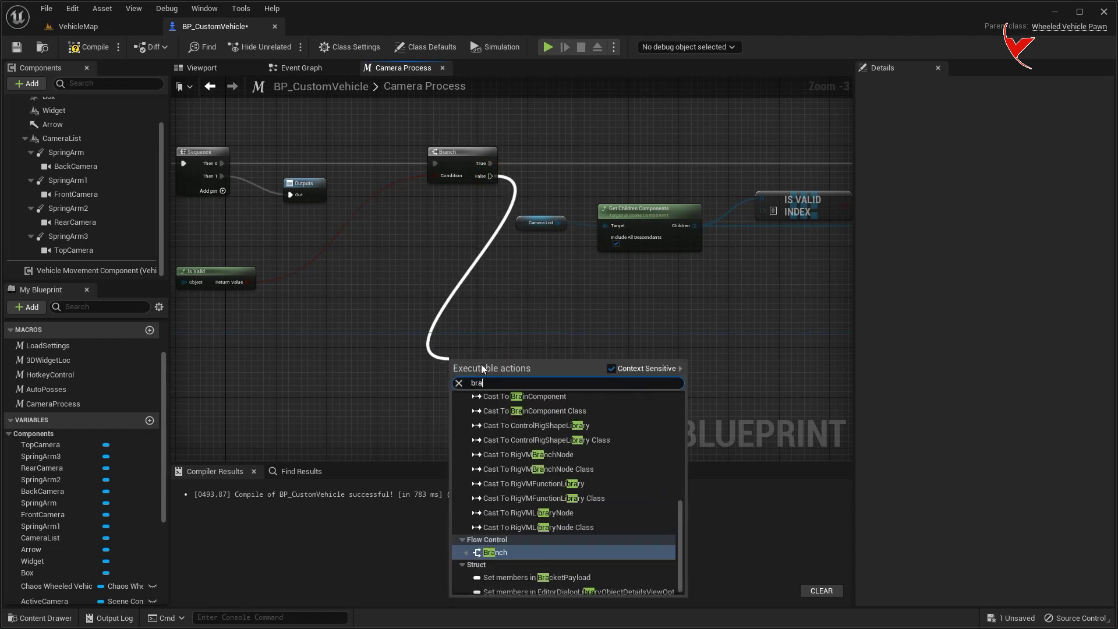
{"action": "left_click", "coordinate": [516, 554]}
{"action": "right_click_drag", "start_coordinate": [420, 374], "coordinate": [727, 306]}
{"action": "scroll", "coordinate": [543, 317], "scroll_direction": "up", "scroll_amount": 3}
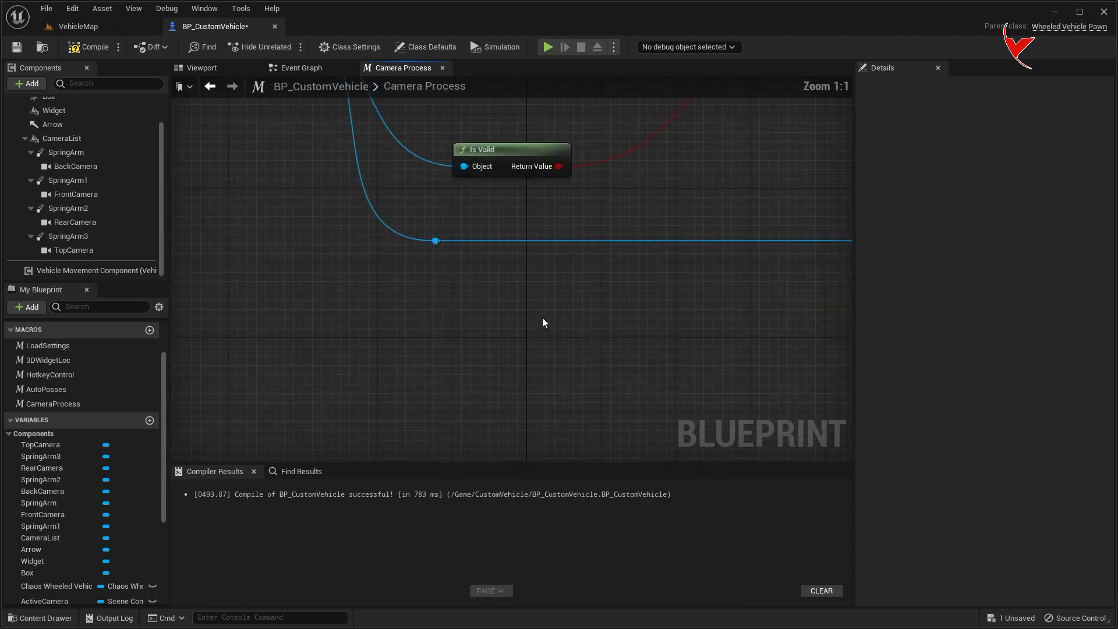
Create an Integer variable named CameraID and compile the blueprint
{"action": "left_click", "coordinate": [150, 421]}
{"action": "type", "text": "CameraID"}
{"action": "key", "text": "Return"}
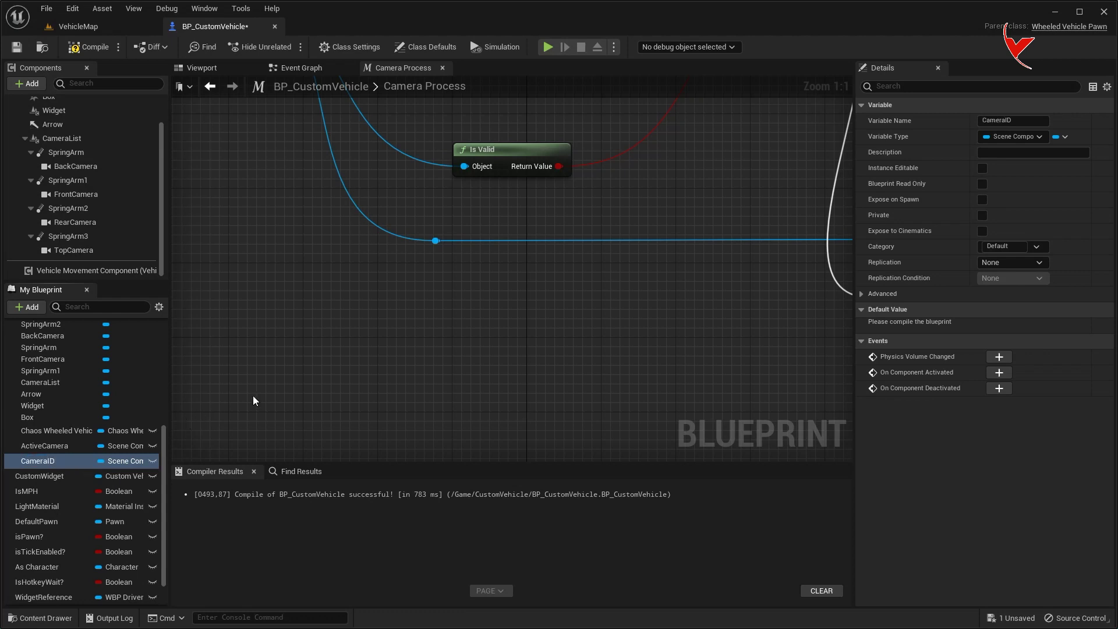
{"action": "left_click", "coordinate": [137, 463]}
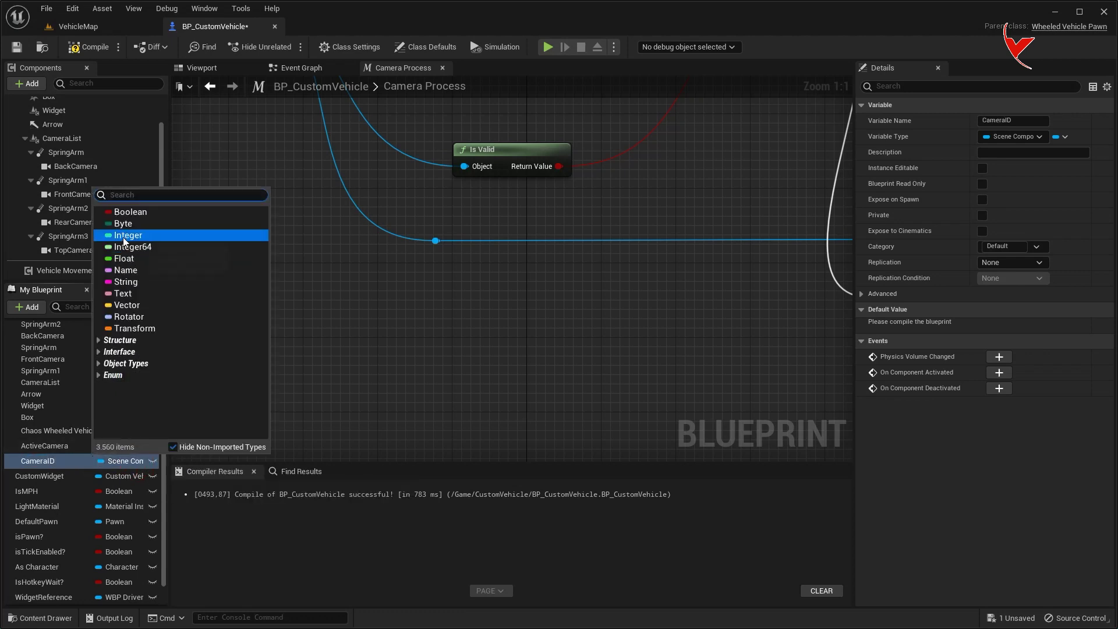
{"action": "left_click", "coordinate": [123, 235]}
{"action": "left_click", "coordinate": [88, 47]}
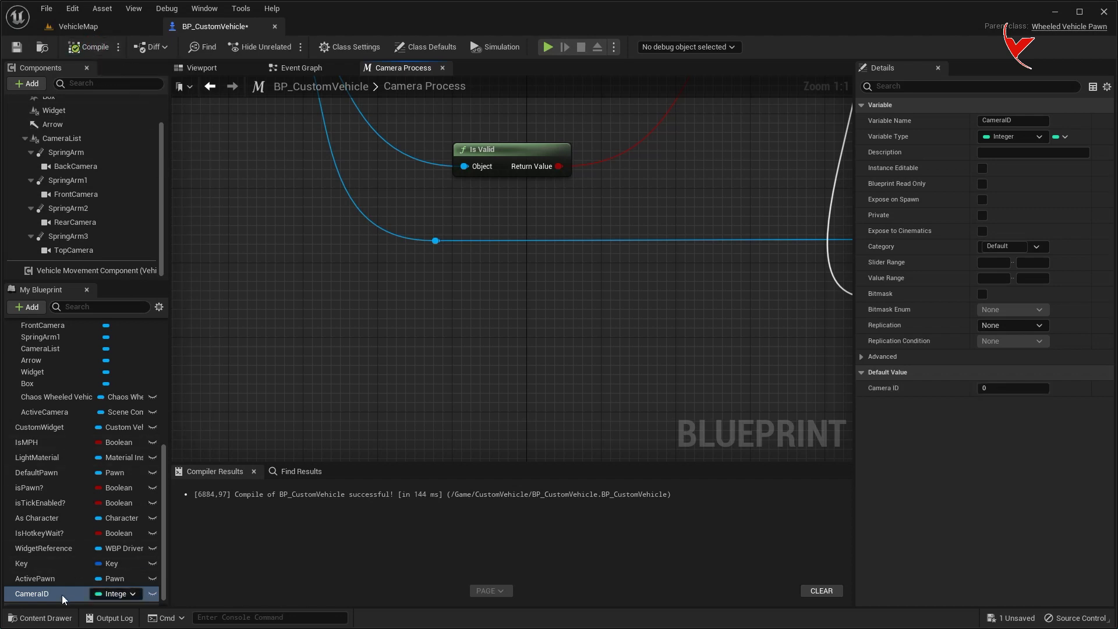
Add a Camera ID getter feeding an Add node that adds 1
{"action": "mouse_move", "coordinate": [479, 319]}
{"action": "left_mouse_down"}
{"action": "mouse_move", "coordinate": [502, 327]}
{"action": "mouse_move", "coordinate": [594, 304]}
{"action": "left_mouse_up"}
{"action": "left_click", "coordinate": [502, 327]}
{"action": "type", "text": "+"}
{"action": "key", "text": "Return"}
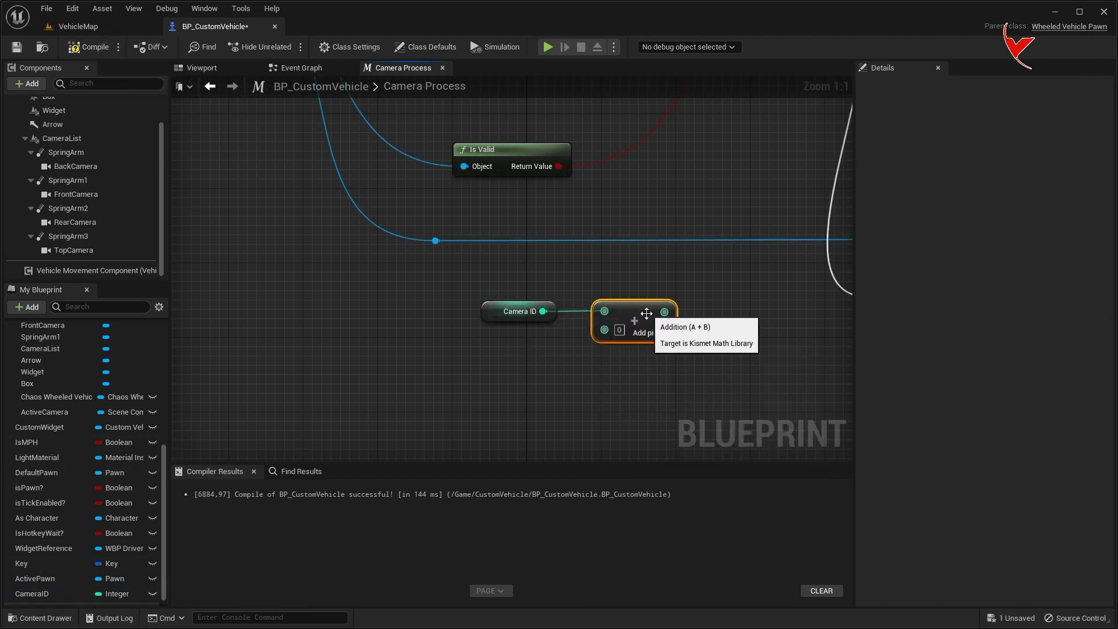
{"action": "right_click_drag", "start_coordinate": [611, 325], "coordinate": [540, 269]}
{"action": "left_click", "coordinate": [542, 262]}
{"action": "type", "text": "1"}
{"action": "key", "text": "Return"}
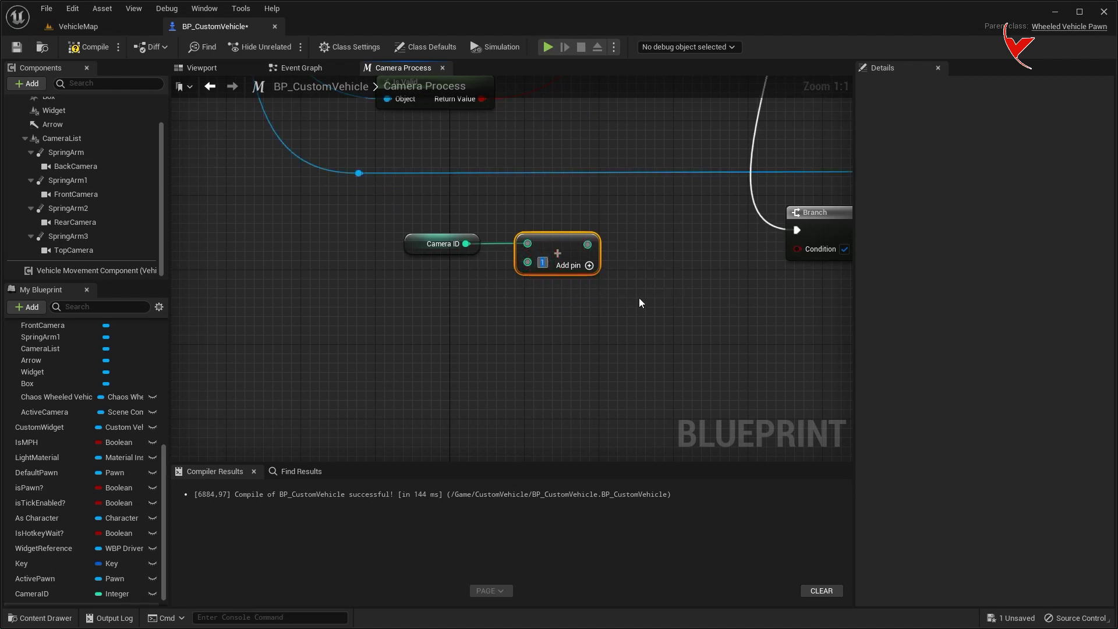
Get Camera List's Get Num Children Components and subtract 1 from it
{"action": "left_click_drag", "start_coordinate": [65, 138], "coordinate": [277, 276]}
{"action": "left_click_drag", "start_coordinate": [365, 319], "coordinate": [468, 328]}
{"action": "type", "text": "get num ch"}
{"action": "left_click", "coordinate": [524, 388]}
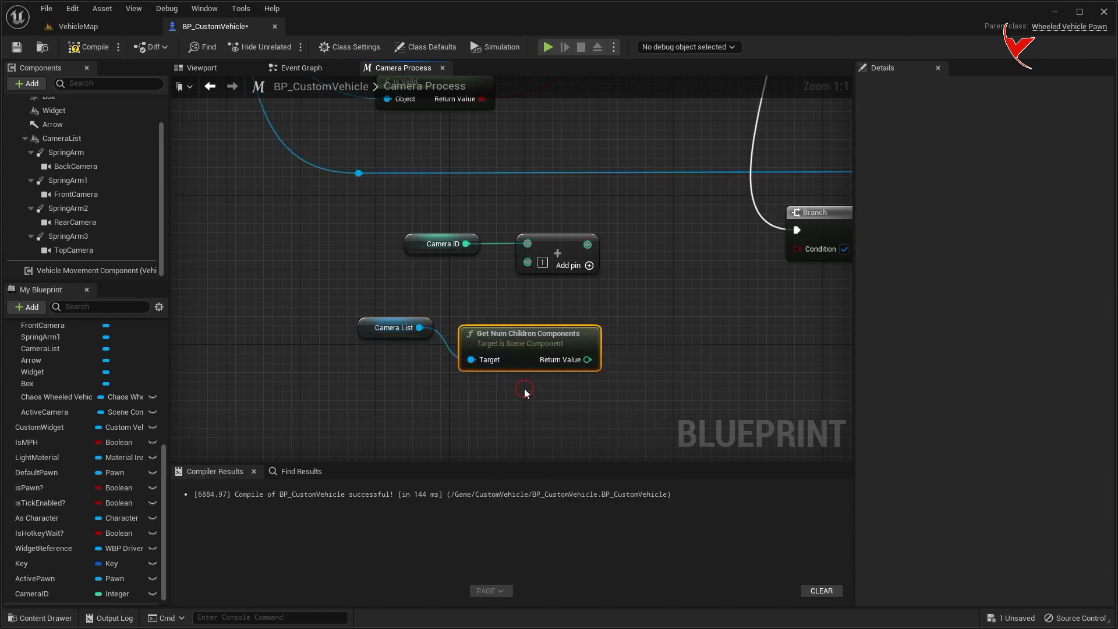
{"action": "mouse_move", "coordinate": [523, 366]}
{"action": "left_mouse_down"}
{"action": "mouse_move", "coordinate": [417, 348]}
{"action": "mouse_move", "coordinate": [518, 358]}
{"action": "left_mouse_up"}
{"action": "type", "text": "-"}
{"action": "left_click", "coordinate": [562, 457]}
{"action": "left_click", "coordinate": [543, 383]}
{"action": "type", "text": "1"}
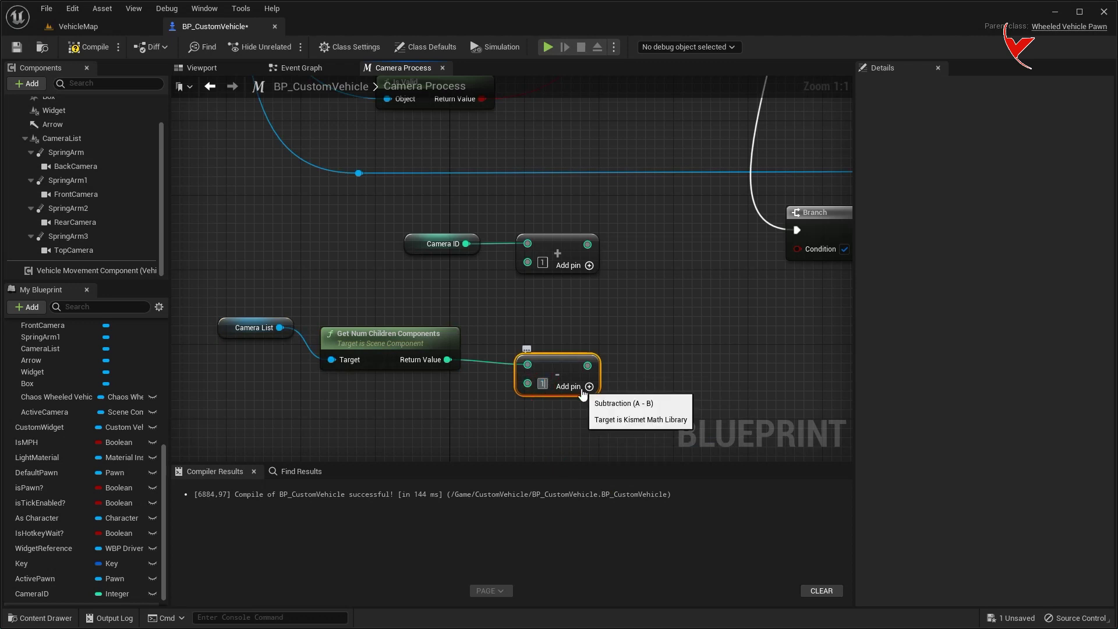
Test Camera ID + 1 > child count − 1 and feed it into the Branch condition
{"action": "left_click_drag", "start_coordinate": [587, 244], "coordinate": [634, 298]}
{"action": "type", "text": ">"}
{"action": "left_click", "coordinate": [664, 352]}
{"action": "left_click_drag", "start_coordinate": [587, 365], "coordinate": [640, 319]}
{"action": "left_click", "coordinate": [272, 330]}
{"action": "left_click", "coordinate": [391, 338], "text": "ctrl"}
{"action": "left_click", "coordinate": [557, 376], "text": "ctrl"}
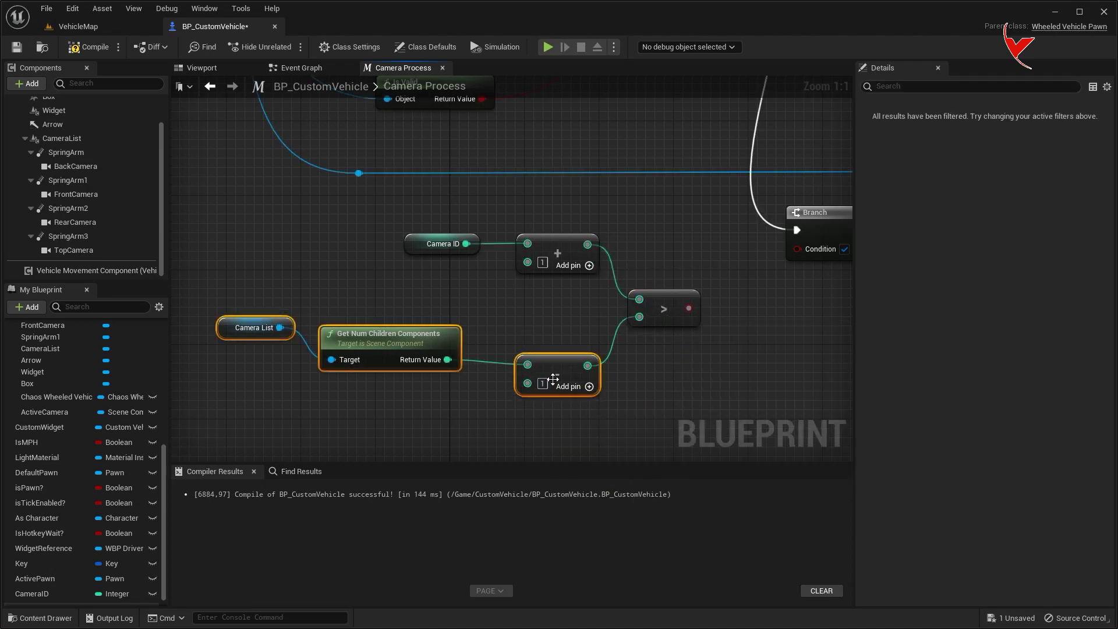
{"action": "left_click_drag", "start_coordinate": [557, 376], "coordinate": [558, 339]}
{"action": "right_click_drag", "start_coordinate": [683, 314], "coordinate": [444, 345]}
{"action": "left_click_drag", "start_coordinate": [454, 339], "coordinate": [565, 281]}
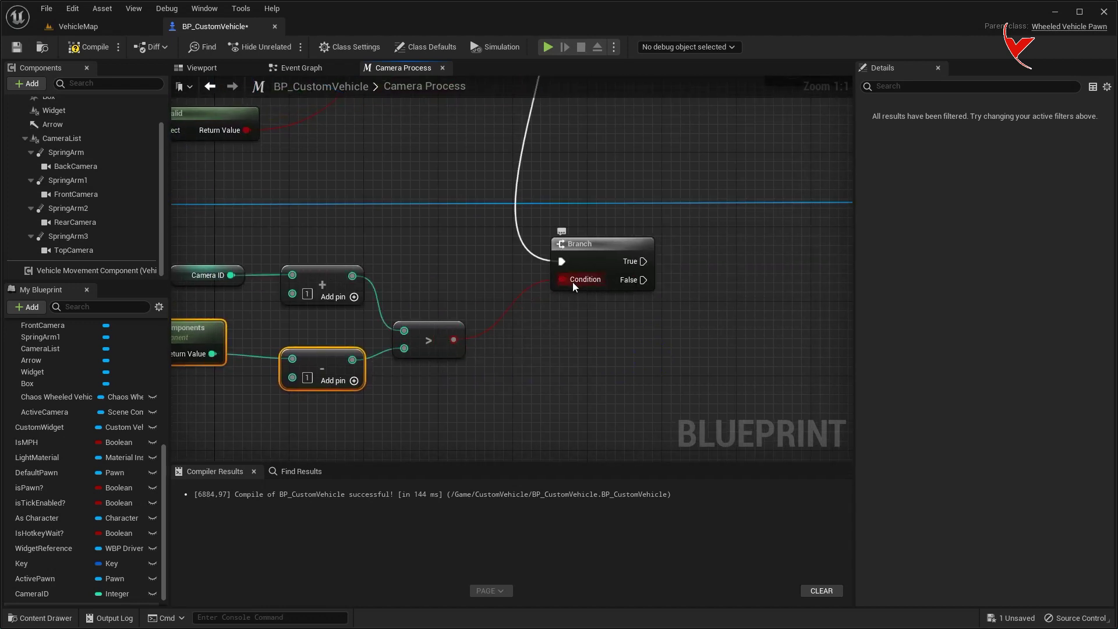
Set Camera ID to 0 on True and to Camera ID + 1 on False
{"action": "left_click_drag", "start_coordinate": [32, 595], "coordinate": [718, 275]}
{"action": "left_click", "coordinate": [717, 275]}
{"action": "left_click_drag", "start_coordinate": [643, 261], "coordinate": [710, 252]}
{"action": "key", "text": "ctrl+c"}
{"action": "key", "text": "ctrl+v"}
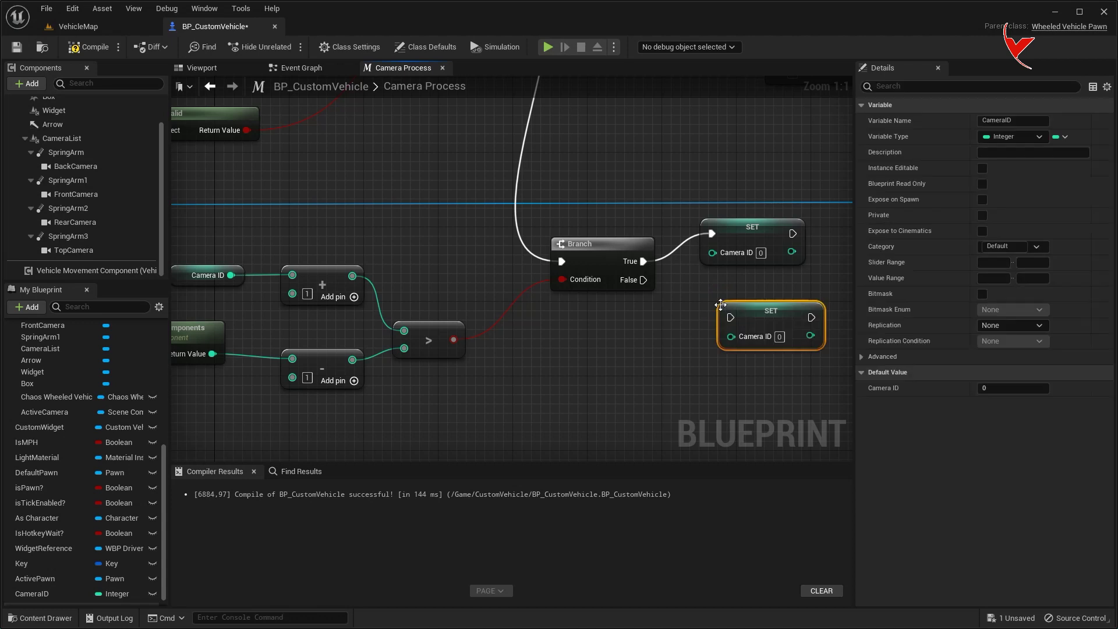
{"action": "left_click_drag", "start_coordinate": [644, 280], "coordinate": [721, 318]}
{"action": "left_click_drag", "start_coordinate": [352, 275], "coordinate": [711, 338]}
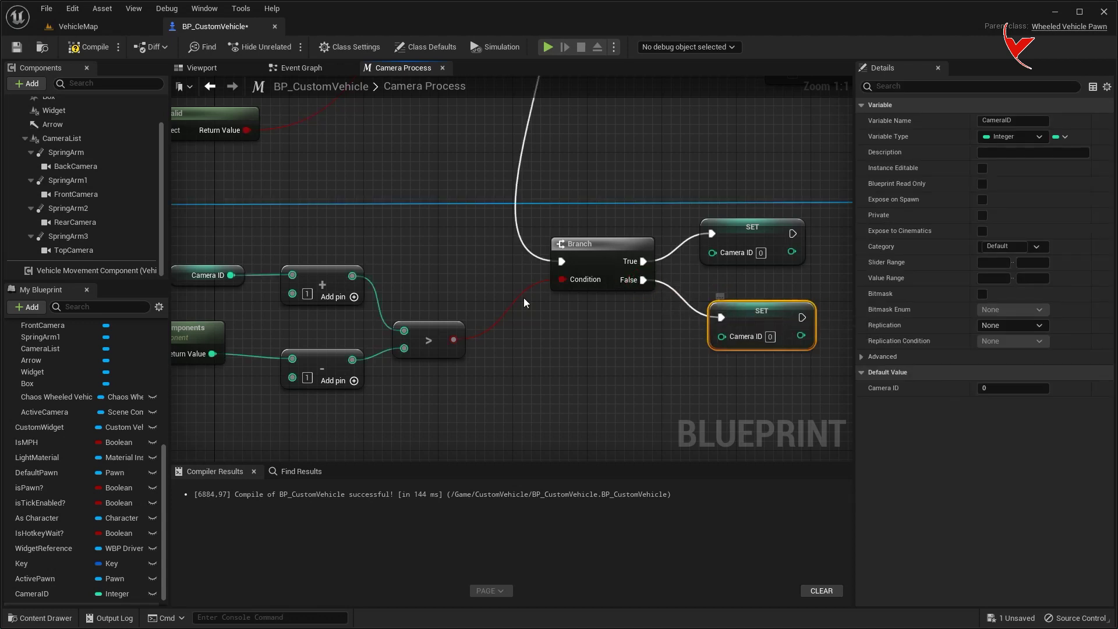
{"action": "right_click_drag", "start_coordinate": [711, 336], "coordinate": [767, 290]}
{"action": "left_click_drag", "start_coordinate": [233, 187], "coordinate": [513, 373]}
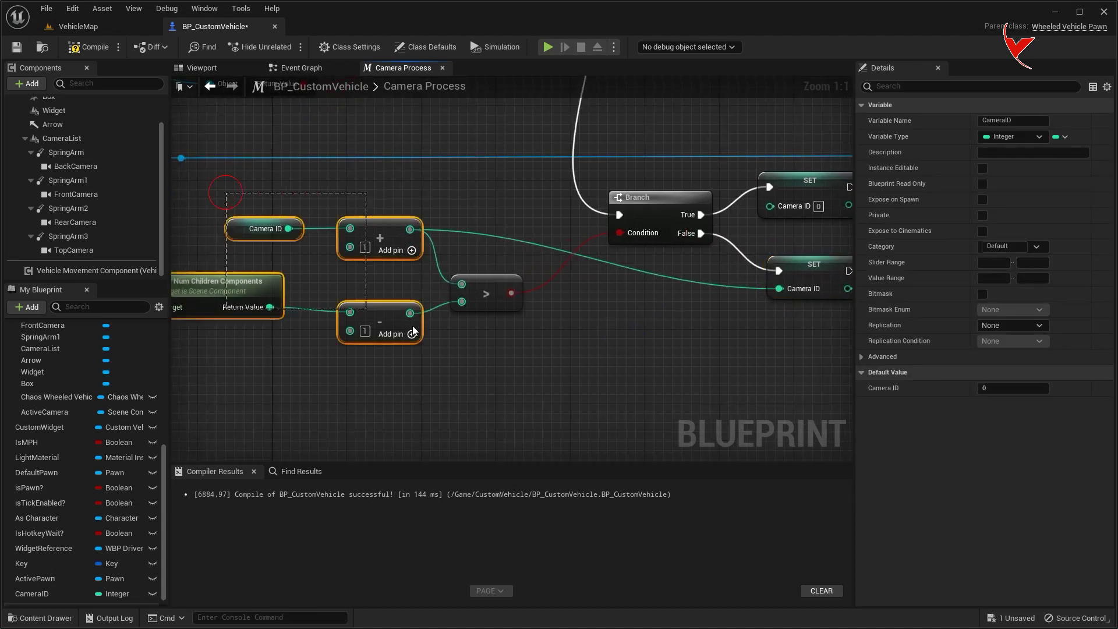
{"action": "left_click_drag", "start_coordinate": [464, 289], "coordinate": [487, 343]}
{"action": "scroll", "coordinate": [487, 343], "scroll_direction": "down", "scroll_amount": 5}
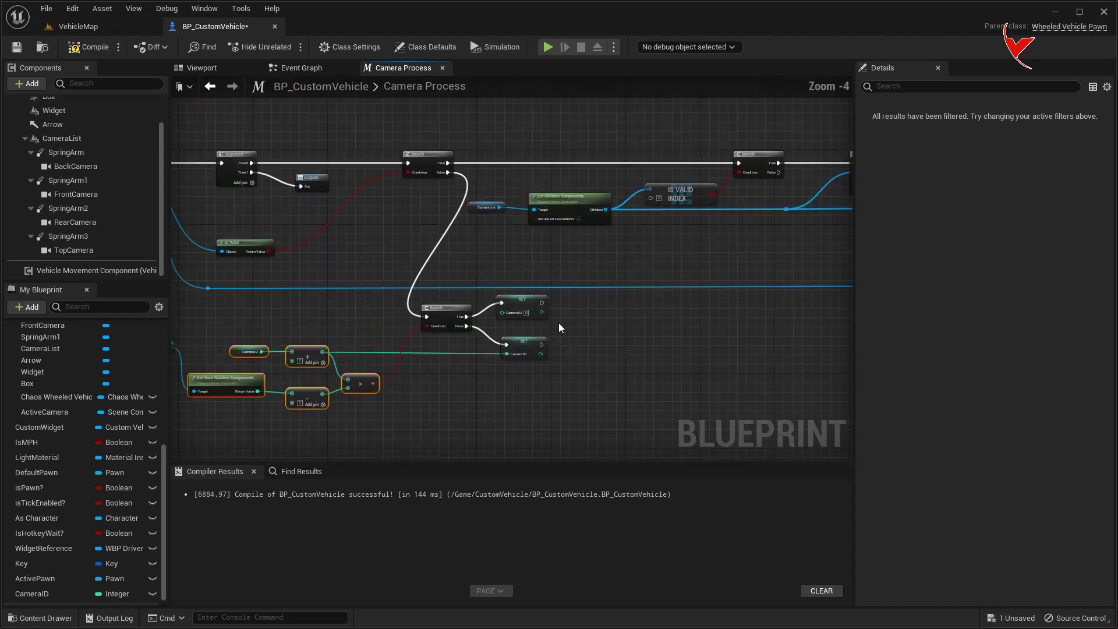
Shift the Camera ID comparison and setter nodes to the left
{"action": "right_click_drag", "start_coordinate": [559, 322], "coordinate": [432, 352]}
{"action": "right_click_drag", "start_coordinate": [504, 293], "coordinate": [254, 159]}
{"action": "scroll", "coordinate": [255, 159], "scroll_direction": "down", "scroll_amount": 1}
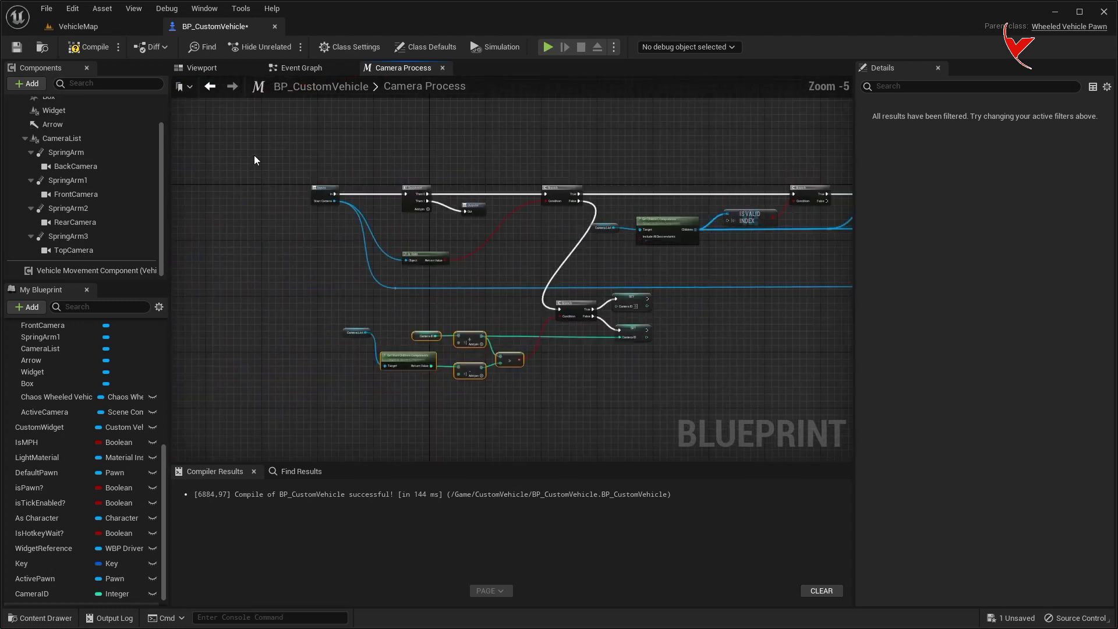
{"action": "left_click_drag", "start_coordinate": [572, 395], "coordinate": [572, 399]}
{"action": "left_click_drag", "start_coordinate": [589, 308], "coordinate": [421, 309]}
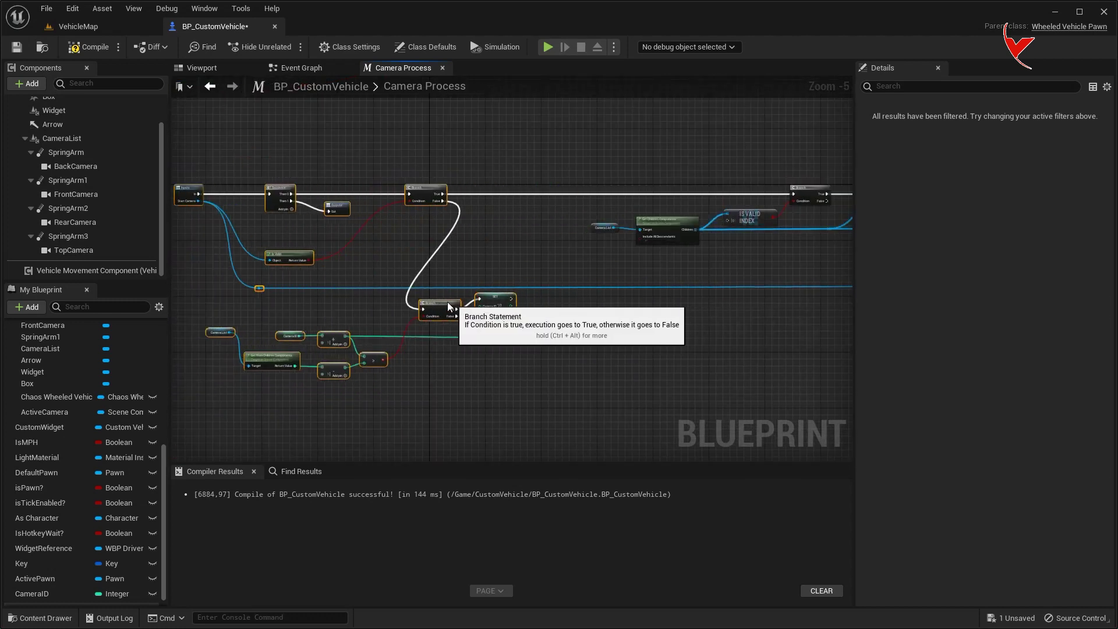
{"action": "scroll", "coordinate": [487, 244], "scroll_direction": "up", "scroll_amount": 3}
Add a reroute on the main execution wire and join both SET Camera ID outputs to it
{"action": "double_click", "coordinate": [506, 214]}
{"action": "left_click_drag", "start_coordinate": [369, 423], "coordinate": [502, 213]}
{"action": "right_click_drag", "start_coordinate": [502, 215], "coordinate": [479, 134]}
{"action": "mouse_move", "coordinate": [343, 403]}
{"action": "left_mouse_down"}
{"action": "mouse_move", "coordinate": [469, 217]}
{"action": "mouse_move", "coordinate": [478, 132]}
{"action": "left_mouse_up"}
{"action": "scroll", "coordinate": [474, 169], "scroll_direction": "down", "scroll_amount": 8}
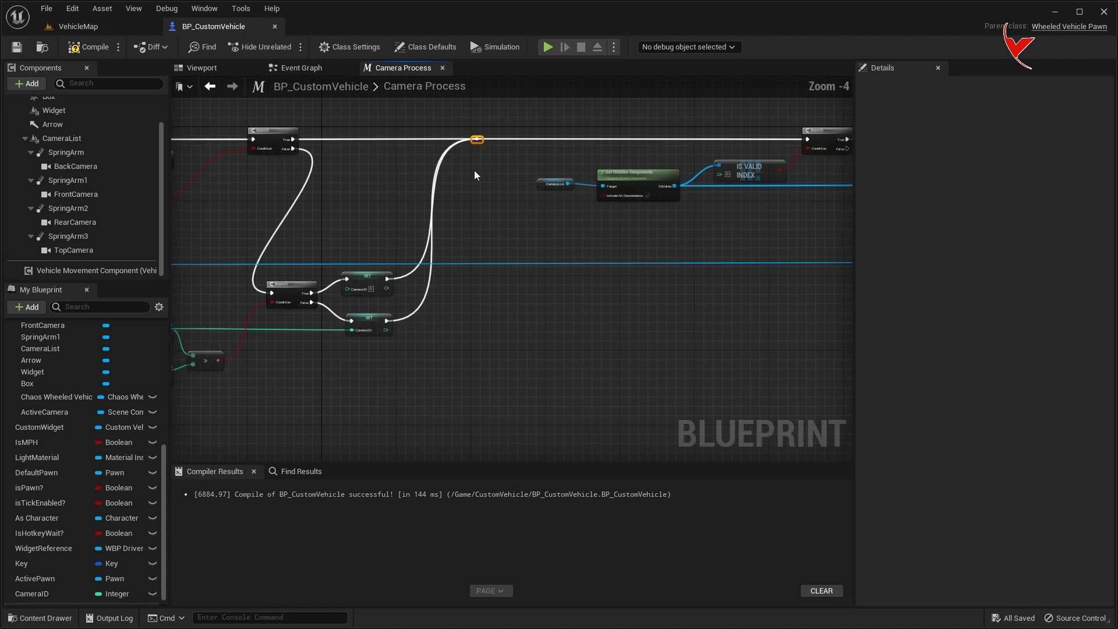
Tidy the node layout, move the function inputs left, and select the loop's Branch
{"action": "right_click_drag", "start_coordinate": [289, 251], "coordinate": [310, 251]}
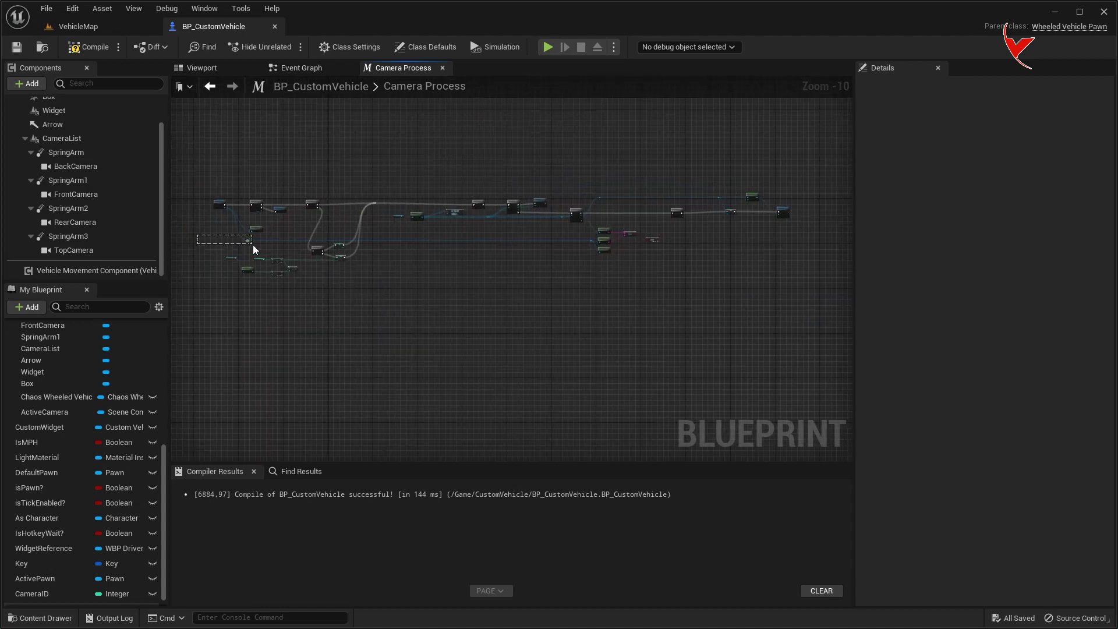
{"action": "left_click_drag", "start_coordinate": [606, 231], "coordinate": [607, 274]}
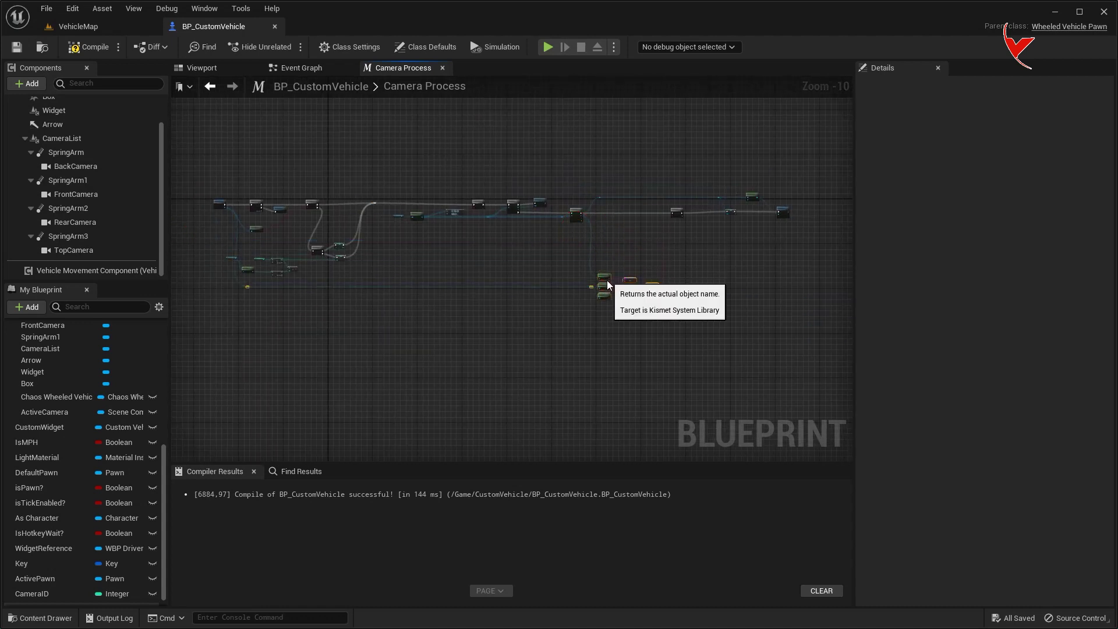
{"action": "scroll", "coordinate": [421, 243], "scroll_direction": "up", "scroll_amount": 5}
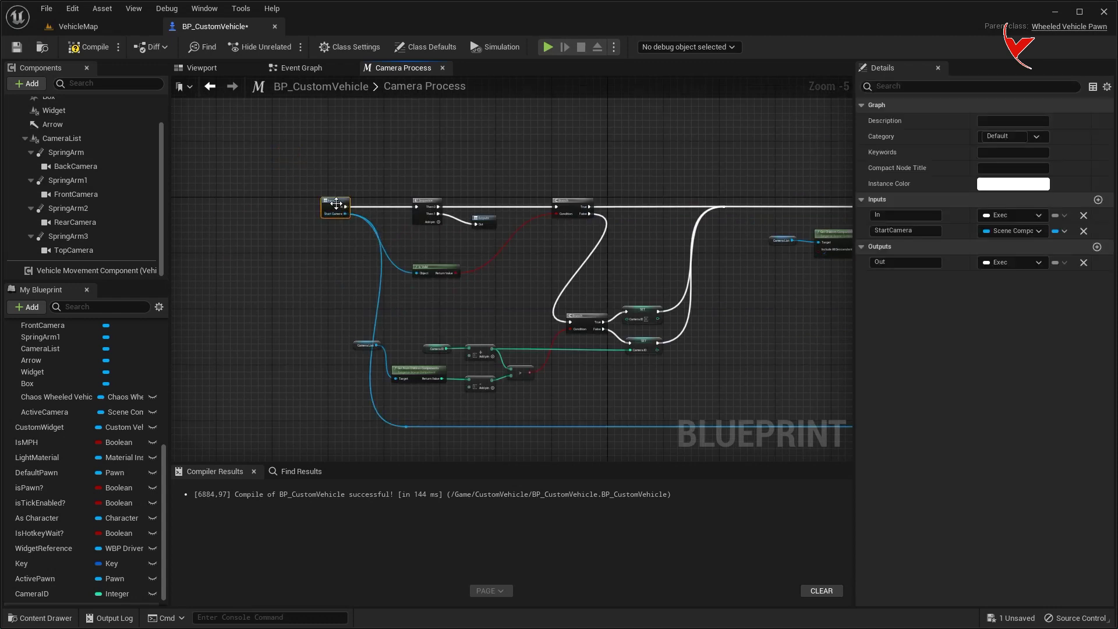
{"action": "left_click_drag", "start_coordinate": [323, 200], "coordinate": [224, 204]}
{"action": "right_click_drag", "start_coordinate": [753, 256], "coordinate": [438, 253]}
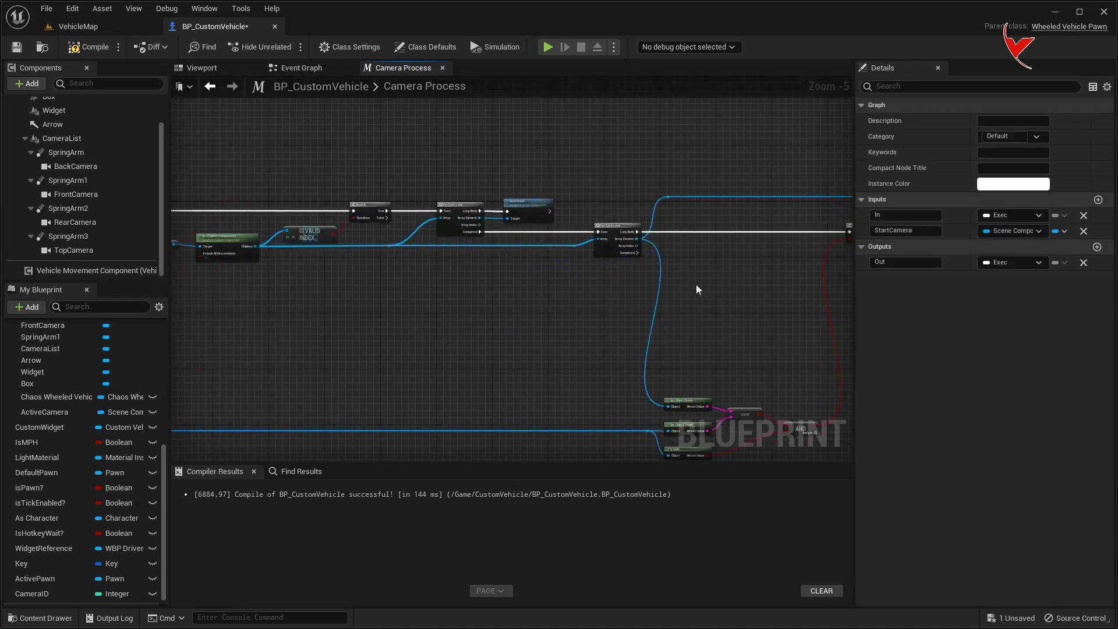
{"action": "right_click_drag", "start_coordinate": [699, 291], "coordinate": [446, 260]}
{"action": "scroll", "coordinate": [446, 260], "scroll_direction": "up", "scroll_amount": 3}
{"action": "left_click", "coordinate": [794, 158]}
{"action": "scroll", "coordinate": [355, 201], "scroll_direction": "up", "scroll_amount": 1}
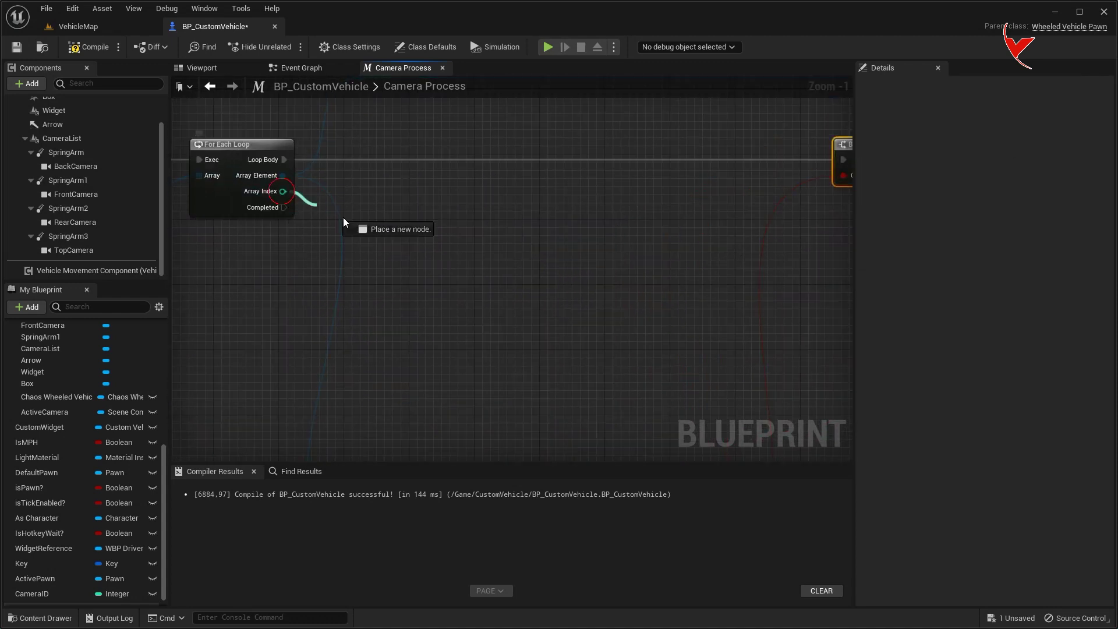
Add an Equal node comparing the loop's Array Index with Camera ID
{"action": "left_click_drag", "start_coordinate": [283, 191], "coordinate": [446, 308]}
{"action": "type", "text": "=="}
{"action": "key", "text": "Return"}
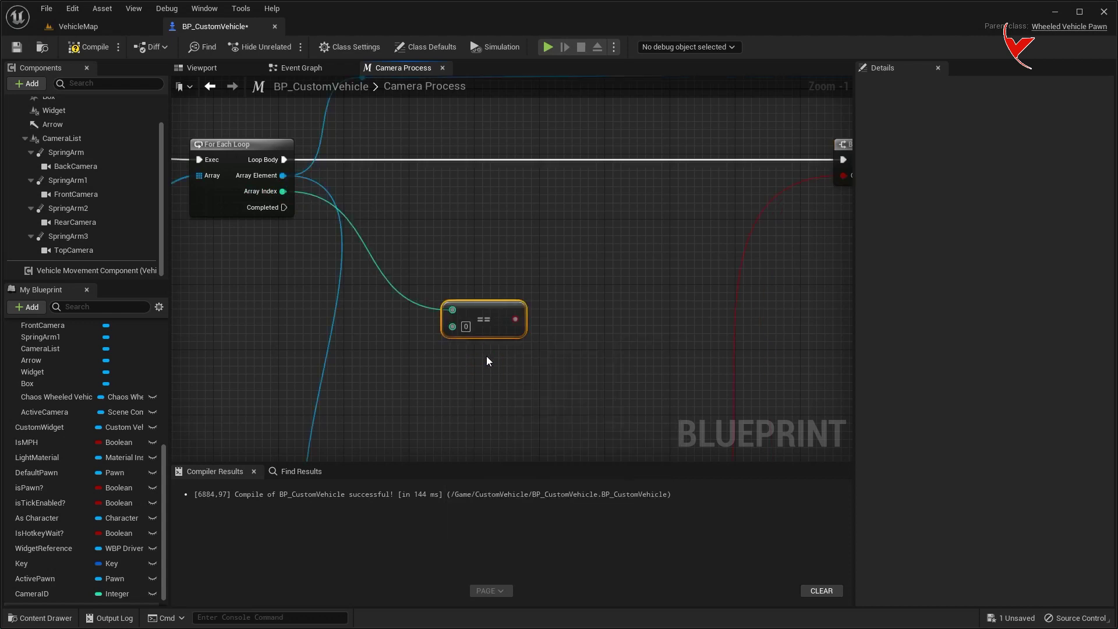
{"action": "mouse_move", "coordinate": [30, 596]}
{"action": "left_mouse_down"}
{"action": "mouse_move", "coordinate": [354, 324]}
{"action": "mouse_move", "coordinate": [452, 327]}
{"action": "left_mouse_up"}
{"action": "right_click_drag", "start_coordinate": [450, 330], "coordinate": [480, 223]}
{"action": "scroll", "coordinate": [480, 224], "scroll_direction": "down", "scroll_amount": 1}
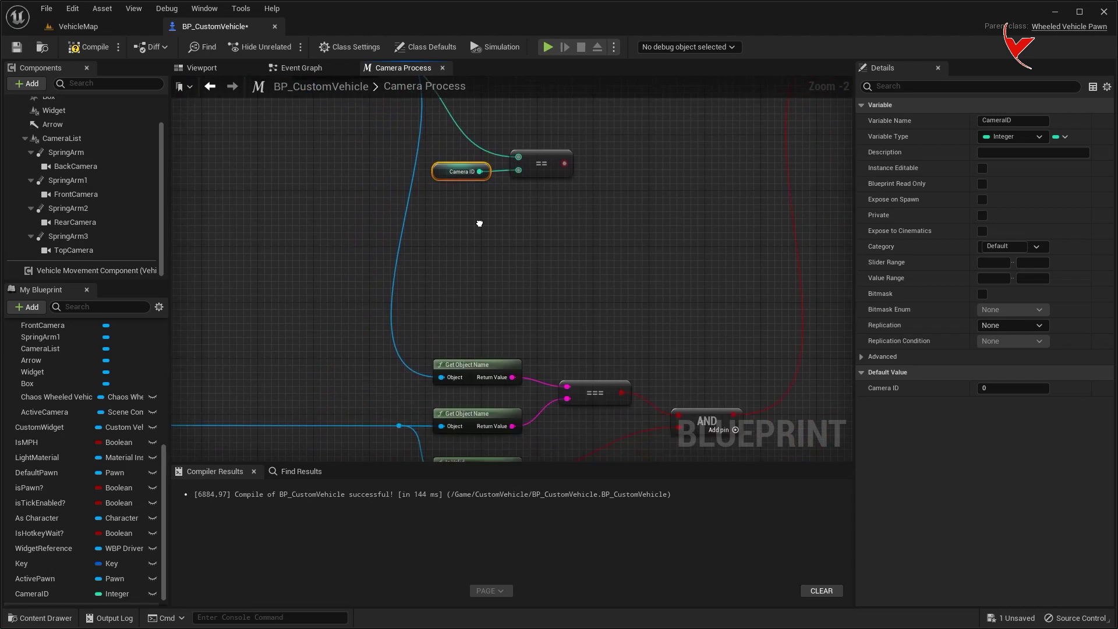
{"action": "left_click", "coordinate": [583, 162], "text": "ctrl"}
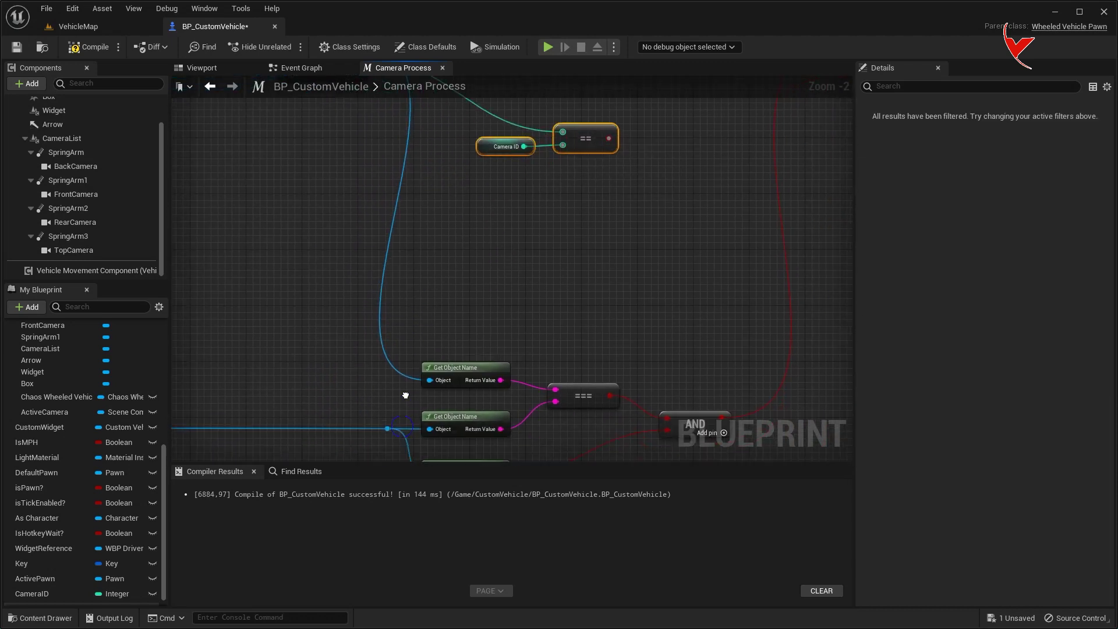
Add an Equal node comparing the loop's array element
{"action": "left_click_drag", "start_coordinate": [400, 411], "coordinate": [400, 411]}
{"action": "left_click_drag", "start_coordinate": [496, 182], "coordinate": [493, 179]}
{"action": "type", "text": "=="}
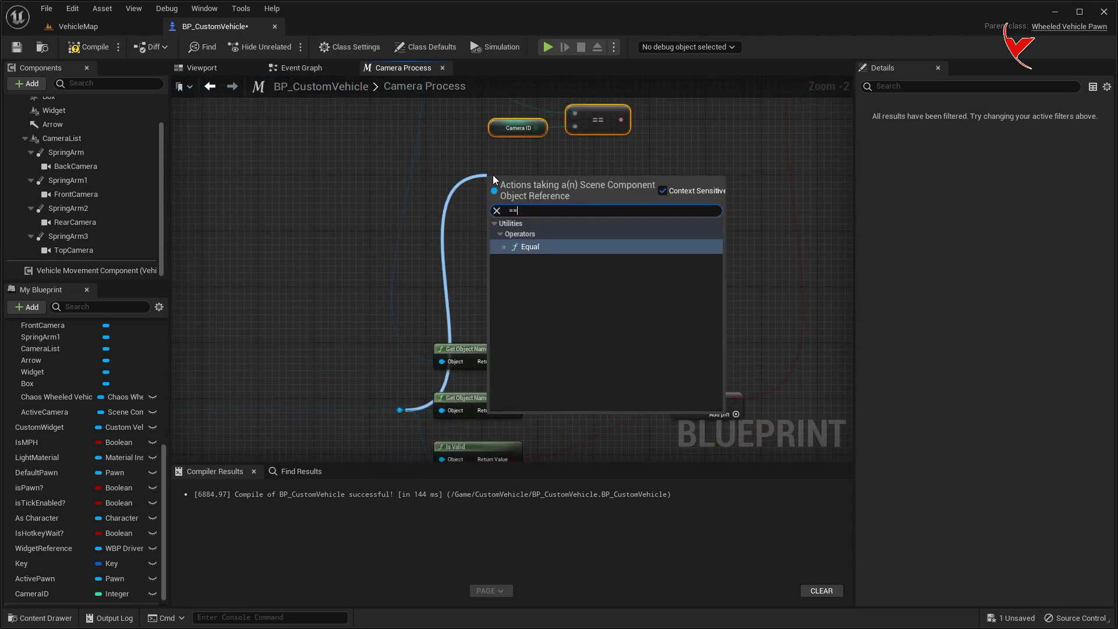
{"action": "left_click", "coordinate": [525, 246]}
{"action": "scroll", "coordinate": [527, 225], "scroll_direction": "down", "scroll_amount": 1}
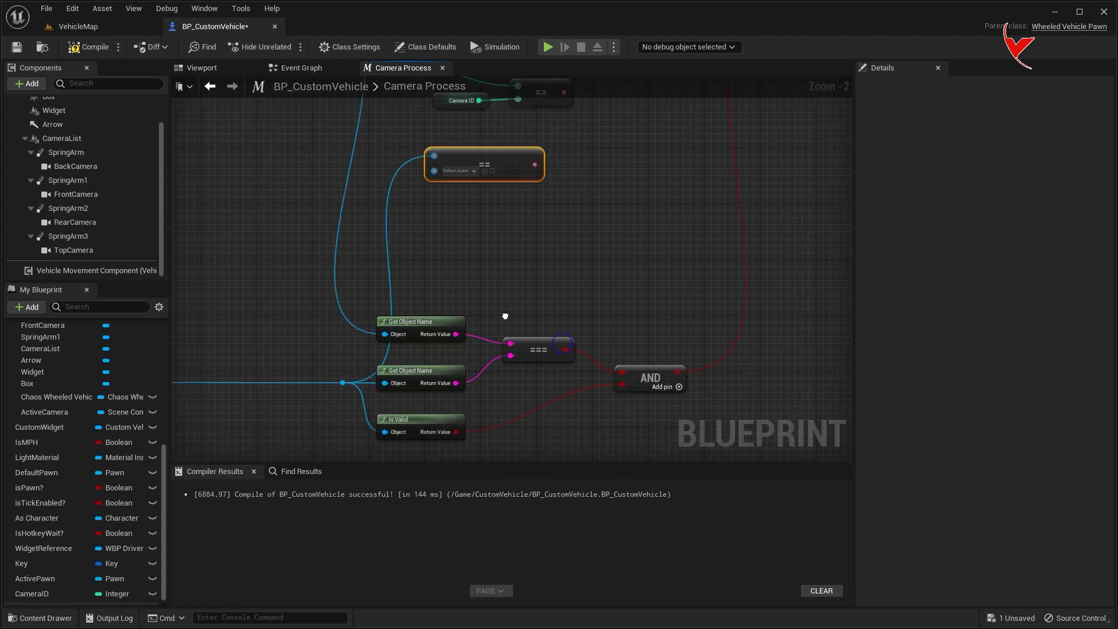
{"action": "left_click_drag", "start_coordinate": [285, 279], "coordinate": [554, 347]}
{"action": "right_click_drag", "start_coordinate": [462, 120], "coordinate": [426, 247]}
{"action": "scroll", "coordinate": [426, 247], "scroll_direction": "up", "scroll_amount": 2}
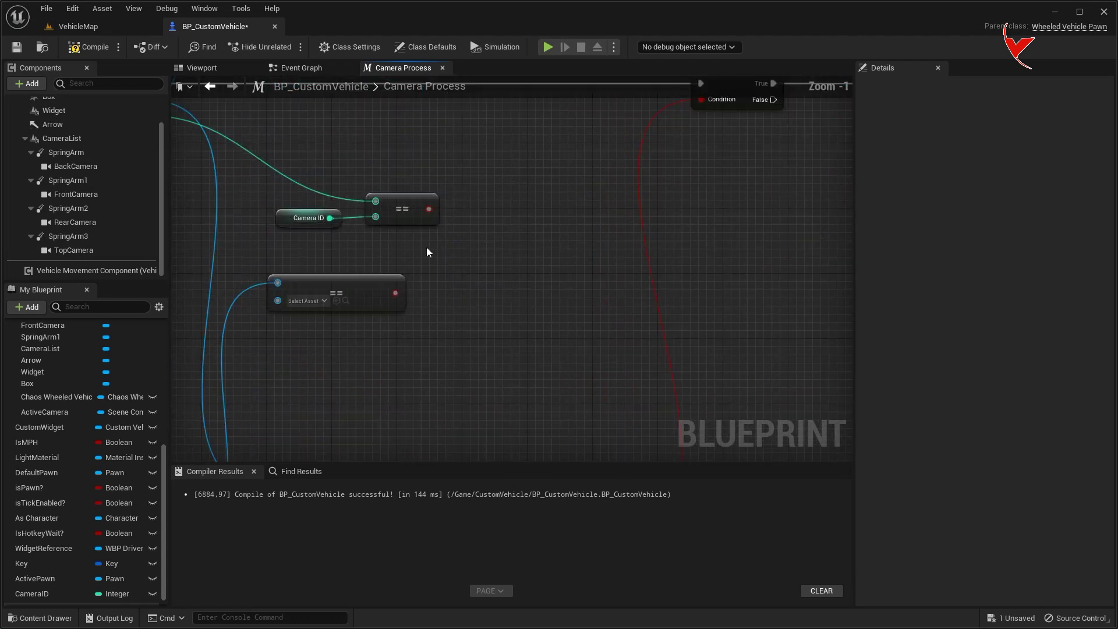
Combine the index and object comparisons with an AND boolean node
{"action": "left_click_drag", "start_coordinate": [429, 209], "coordinate": [468, 223]}
{"action": "type", "text": "and bo"}
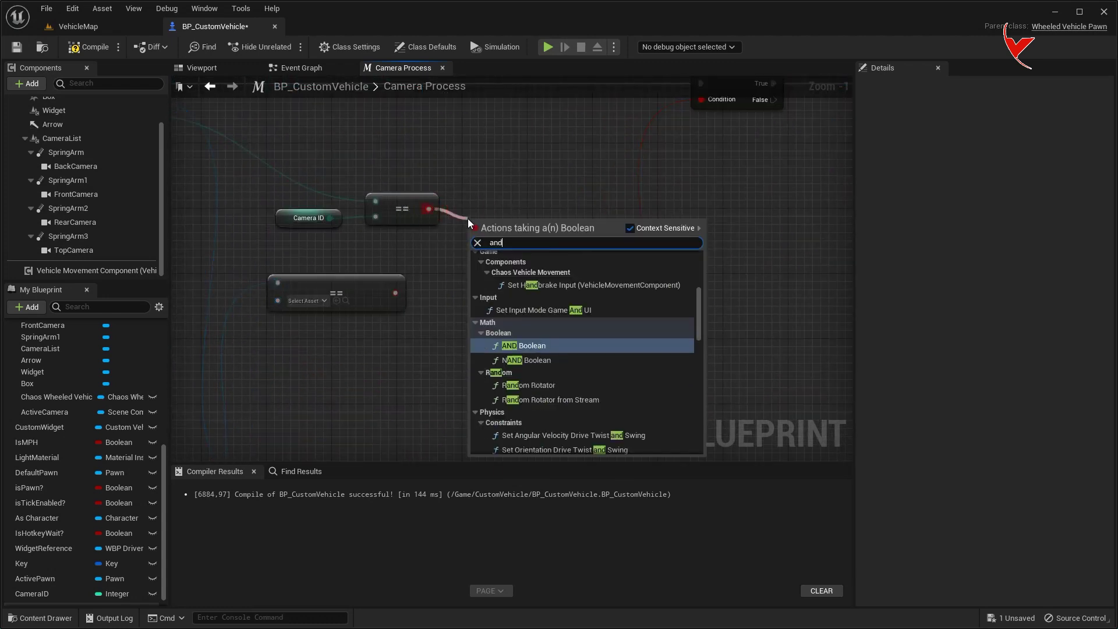
{"action": "left_click", "coordinate": [511, 279]}
{"action": "left_click_drag", "start_coordinate": [395, 293], "coordinate": [472, 241]}
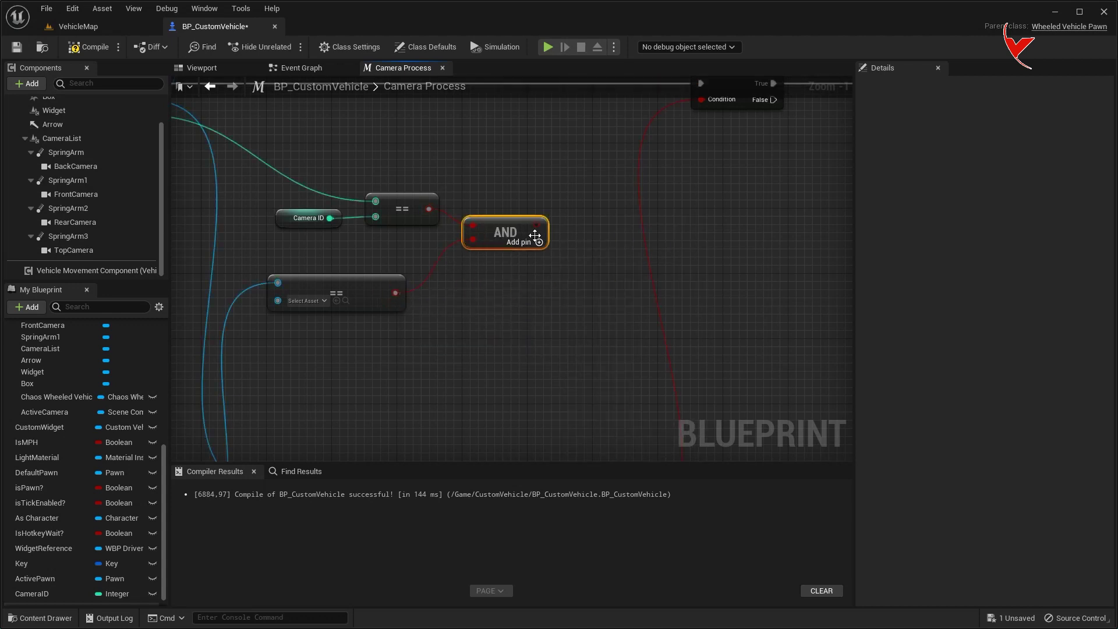
Pass the AND through an OR node into the loop Branch condition and save
{"action": "left_click_drag", "start_coordinate": [545, 225], "coordinate": [631, 284]}
{"action": "type", "text": "or bo"}
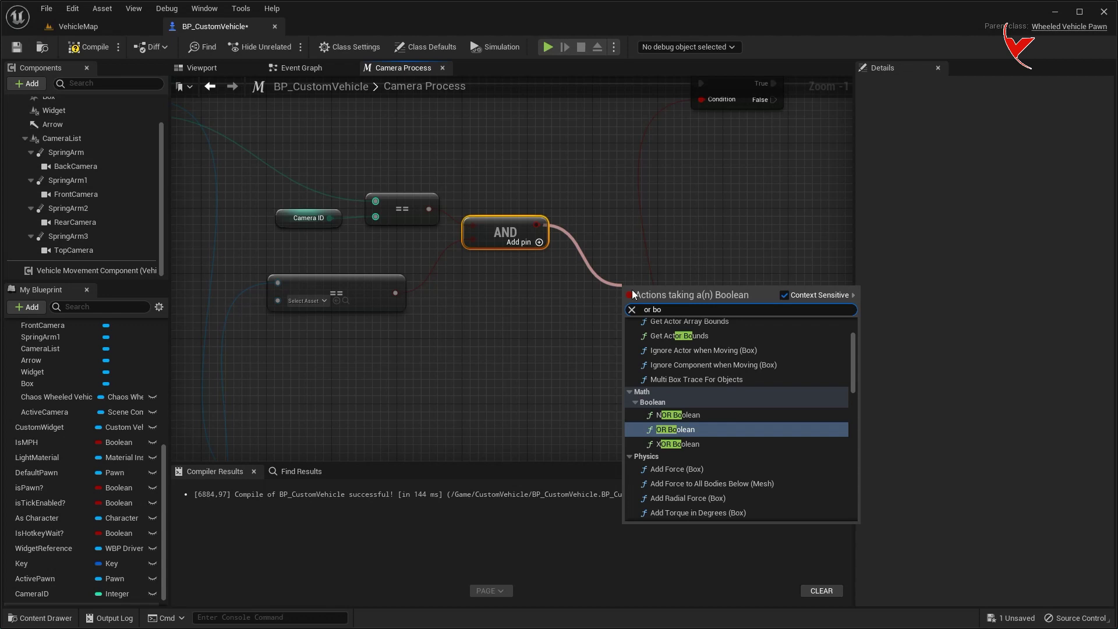
{"action": "key", "text": "Return"}
{"action": "right_click_drag", "start_coordinate": [677, 428], "coordinate": [644, 288]}
{"action": "left_click_drag", "start_coordinate": [645, 156], "coordinate": [469, 144]}
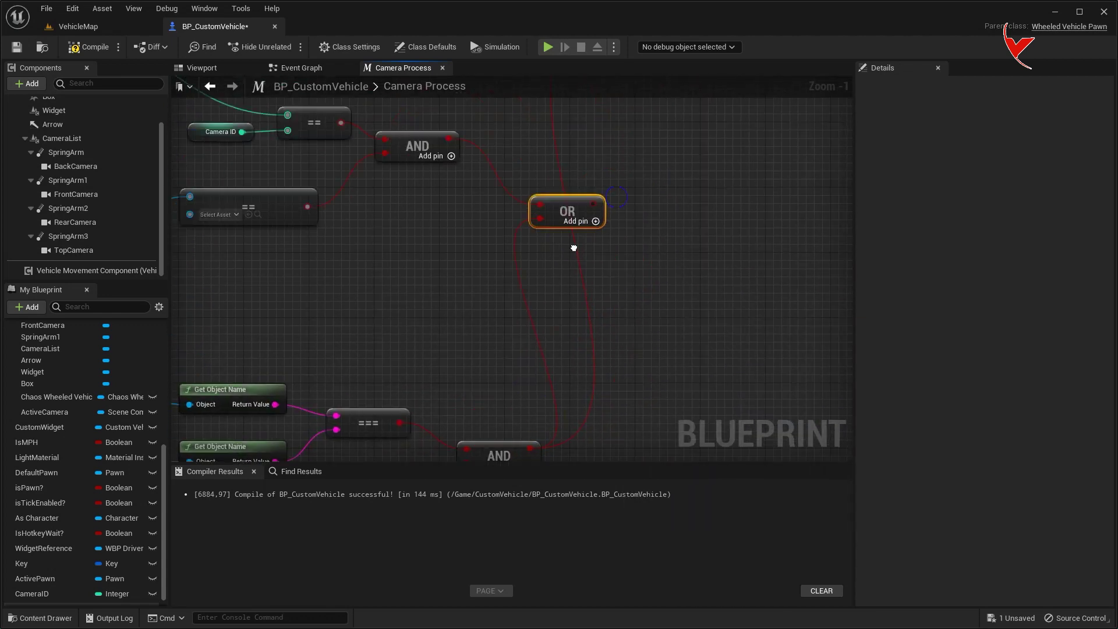
{"action": "scroll", "coordinate": [470, 144], "scroll_direction": "down", "scroll_amount": 3}
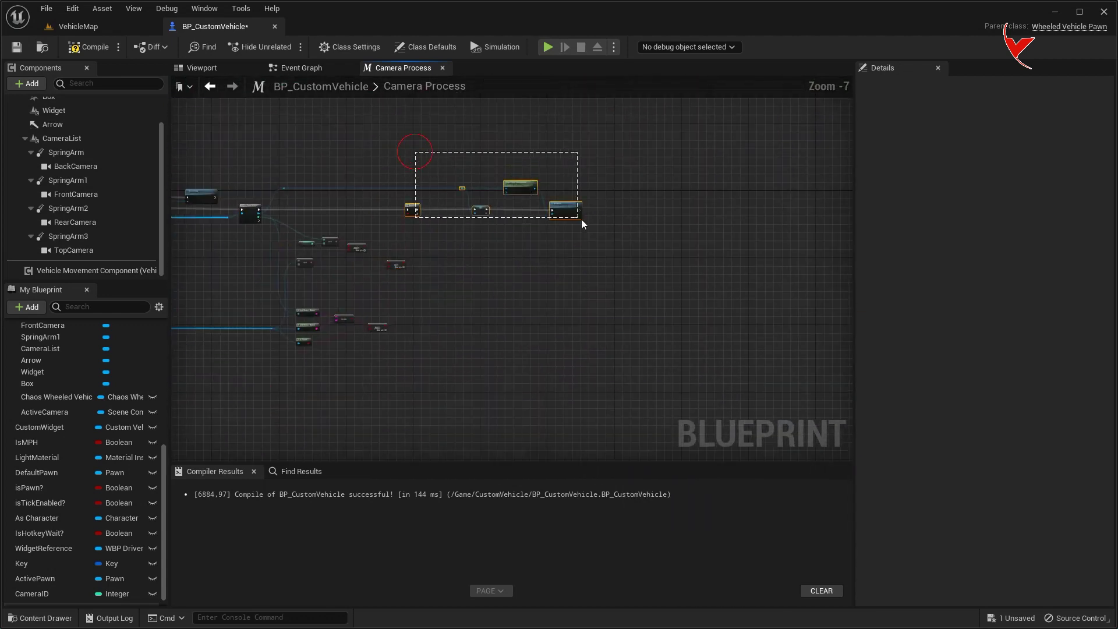
{"action": "left_click", "coordinate": [566, 216]}
{"action": "key", "text": "ctrl+s"}
Add an Equal node comparing the chosen camera with Active Camera
{"action": "right_click_drag", "start_coordinate": [633, 210], "coordinate": [315, 267]}
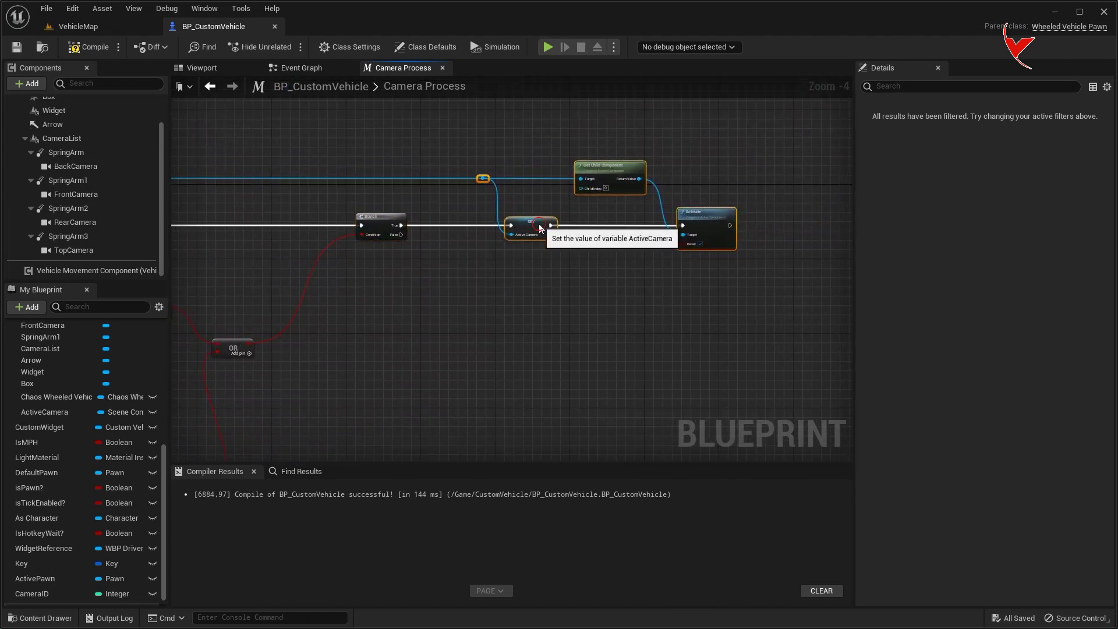
{"action": "left_click_drag", "start_coordinate": [539, 223], "coordinate": [723, 223]}
{"action": "scroll", "coordinate": [452, 258], "scroll_direction": "up", "scroll_amount": 4}
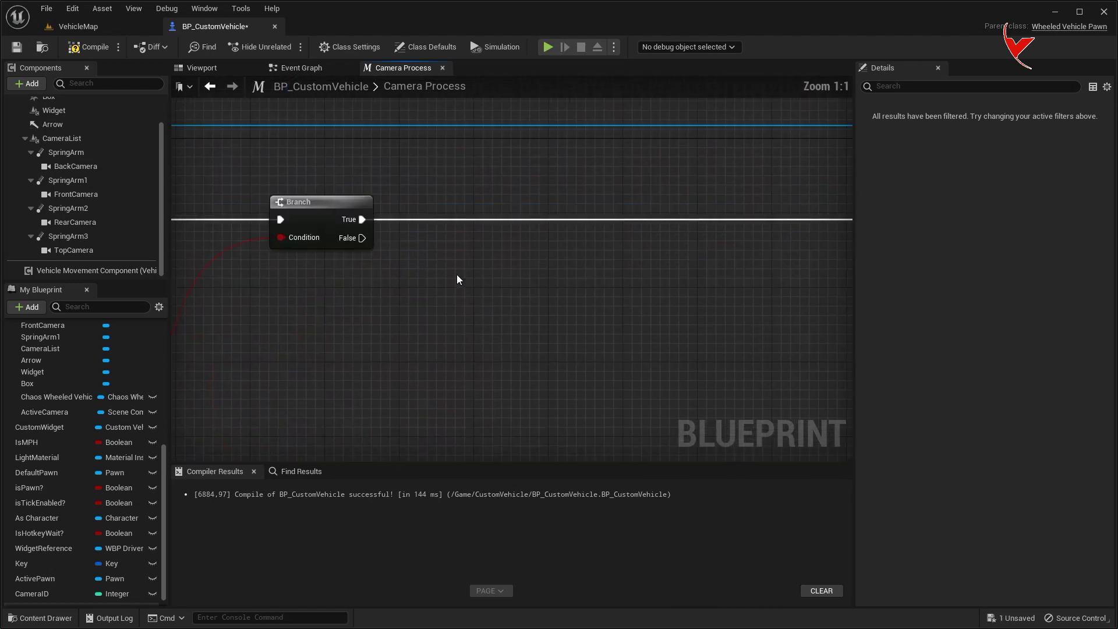
{"action": "scroll", "coordinate": [77, 577], "scroll_direction": "up", "scroll_amount": 3}
{"action": "mouse_move", "coordinate": [53, 467]}
{"action": "left_mouse_down"}
{"action": "mouse_move", "coordinate": [418, 152]}
{"action": "mouse_move", "coordinate": [524, 157]}
{"action": "left_mouse_up"}
{"action": "type", "text": "=="}
{"action": "key", "text": "Return"}
{"action": "scroll", "coordinate": [600, 157], "scroll_direction": "down", "scroll_amount": 2}
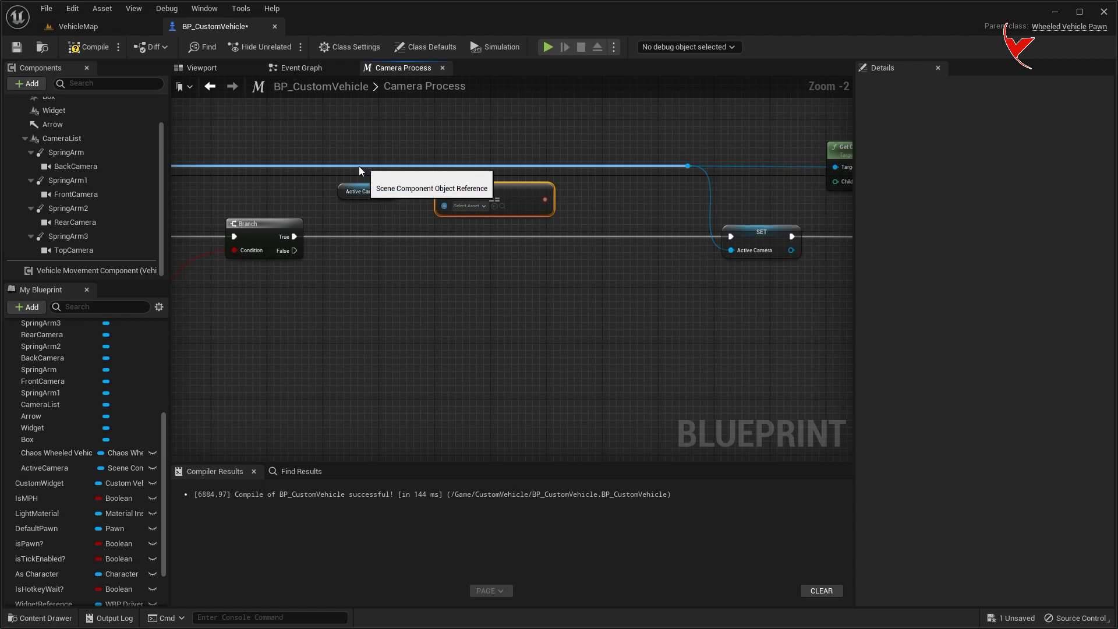
{"action": "left_click", "coordinate": [375, 159]}
{"action": "mouse_move", "coordinate": [375, 159]}
{"action": "left_mouse_down"}
{"action": "mouse_move", "coordinate": [444, 191]}
{"action": "mouse_move", "coordinate": [448, 207]}
{"action": "left_mouse_up"}
{"action": "left_click_drag", "start_coordinate": [350, 203], "coordinate": [349, 209]}
Insert a Branch on that comparison, setting Active Camera only on False
{"action": "mouse_move", "coordinate": [294, 236]}
{"action": "left_mouse_down"}
{"action": "mouse_move", "coordinate": [567, 236]}
{"action": "mouse_move", "coordinate": [580, 224]}
{"action": "left_mouse_up"}
{"action": "type", "text": "branch"}
{"action": "key", "text": "Return"}
{"action": "left_click_drag", "start_coordinate": [490, 197], "coordinate": [557, 250]}
{"action": "left_click", "coordinate": [401, 166]}
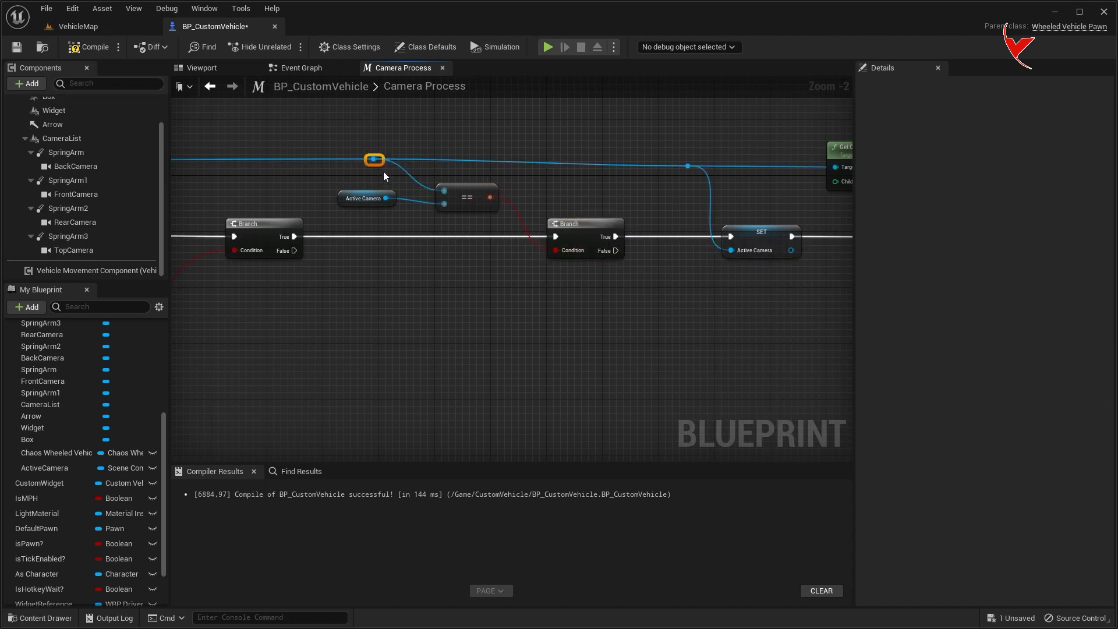
{"action": "right_click_drag", "start_coordinate": [487, 247], "coordinate": [462, 270]}
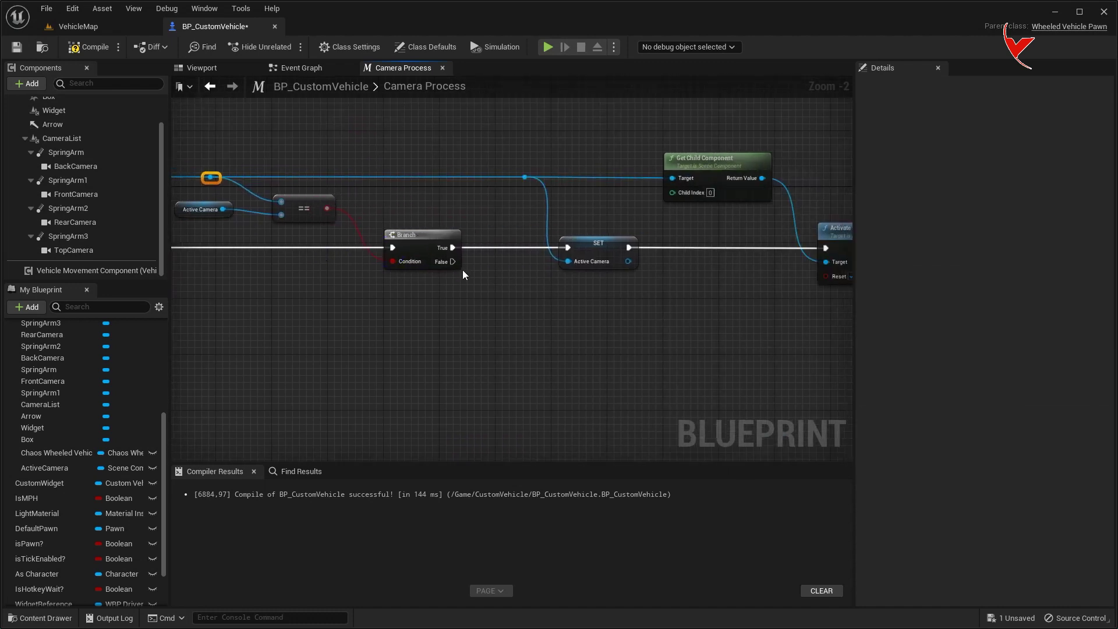
{"action": "left_click", "coordinate": [454, 249], "text": "alt"}
{"action": "left_click_drag", "start_coordinate": [452, 262], "coordinate": [568, 247]}
{"action": "scroll", "coordinate": [548, 268], "scroll_direction": "down", "scroll_amount": 1}
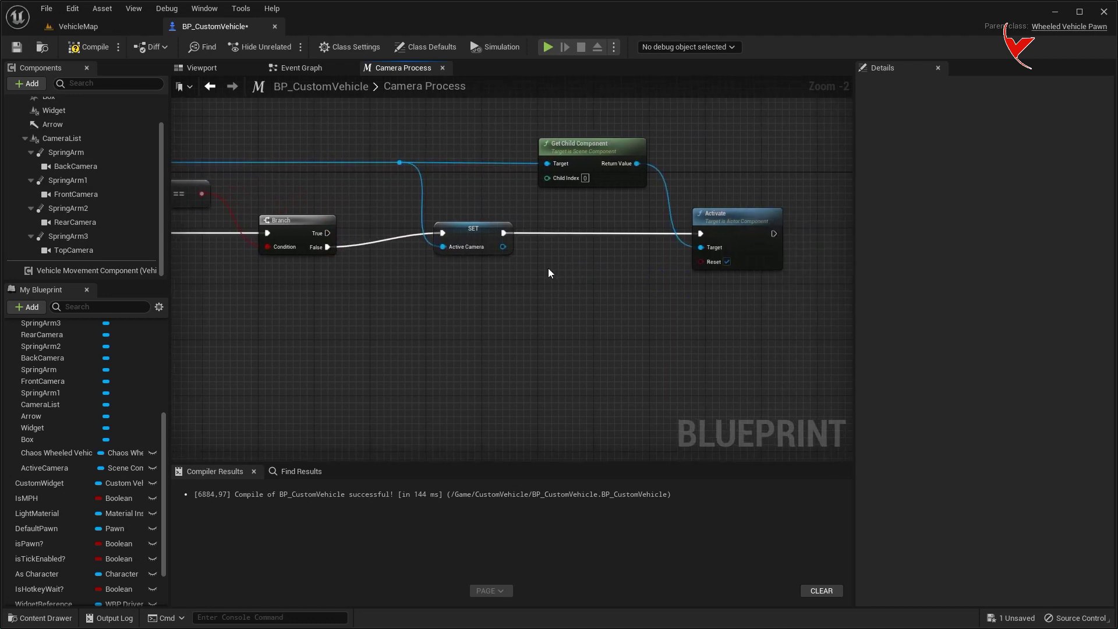
{"action": "mouse_move", "coordinate": [481, 216]}
{"action": "left_mouse_down"}
{"action": "mouse_move", "coordinate": [679, 230]}
{"action": "mouse_move", "coordinate": [674, 242]}
{"action": "left_mouse_up"}
{"action": "scroll", "coordinate": [477, 289], "scroll_direction": "up", "scroll_amount": 2}
{"action": "left_click_drag", "start_coordinate": [456, 289], "coordinate": [512, 161]}
Add a Delay after the True output and loop its Completed pin back into the first Branch
{"action": "type", "text": "ay"}
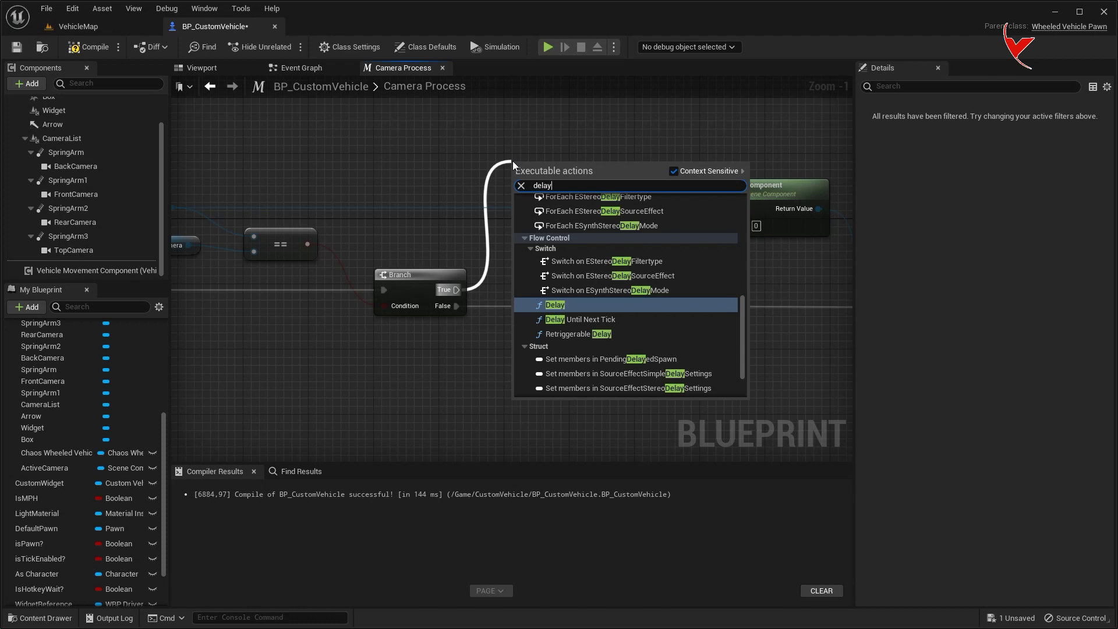
{"action": "left_click", "coordinate": [551, 304]}
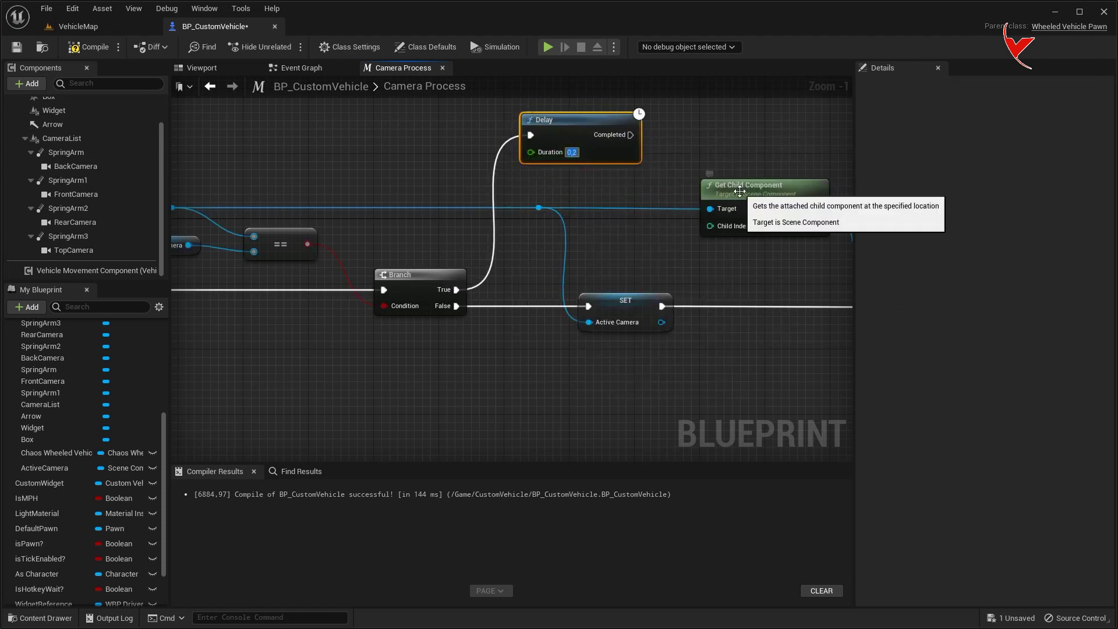
{"action": "scroll", "coordinate": [747, 226], "scroll_direction": "down", "scroll_amount": 3}
{"action": "scroll", "coordinate": [747, 226], "scroll_direction": "down", "scroll_amount": 3}
{"action": "scroll", "coordinate": [748, 226], "scroll_direction": "up", "scroll_amount": 2}
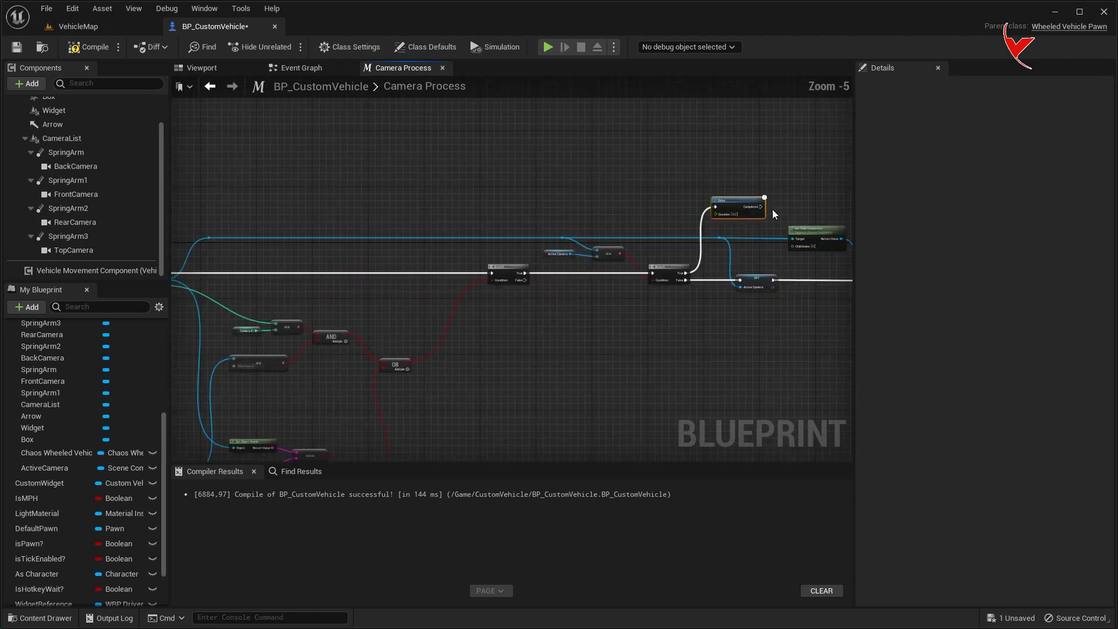
{"action": "left_click_drag", "start_coordinate": [770, 208], "coordinate": [289, 178]}
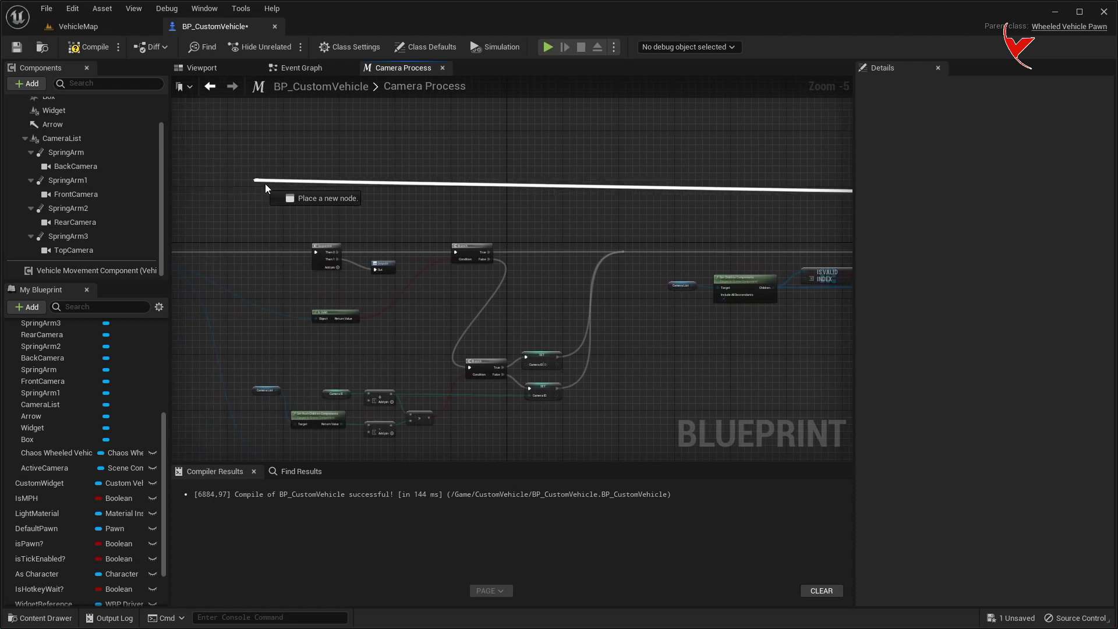
{"action": "left_click_drag", "start_coordinate": [290, 177], "coordinate": [456, 252]}
Add a reroute point and route the loop-back wire above the nodes
{"action": "scroll", "coordinate": [454, 254], "scroll_direction": "up", "scroll_amount": 2}
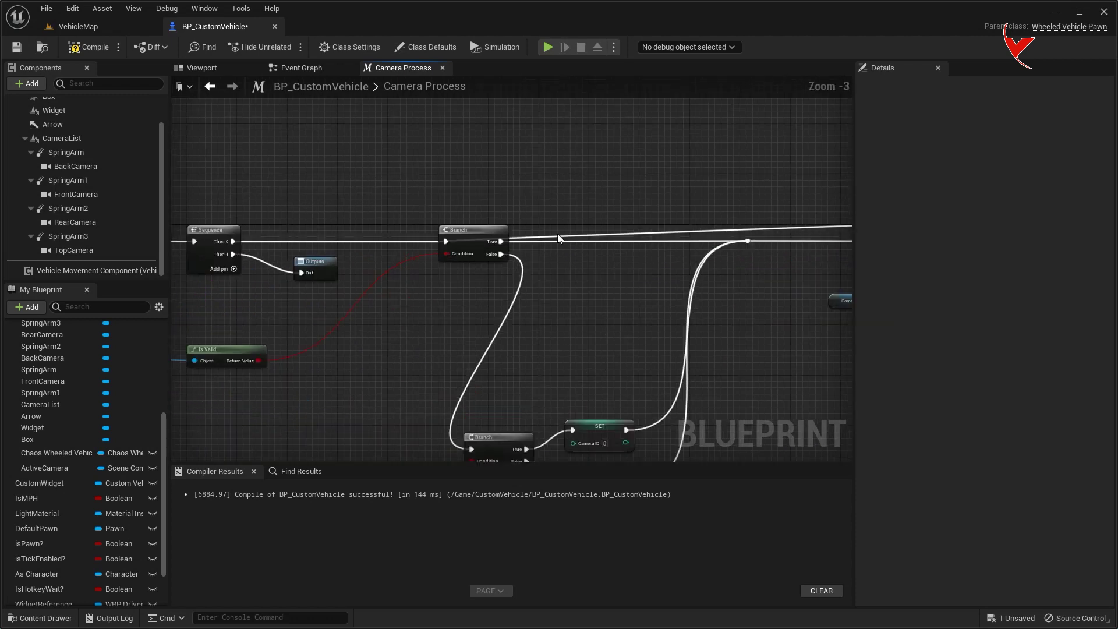
{"action": "double_click", "coordinate": [554, 237]}
{"action": "left_click_drag", "start_coordinate": [554, 237], "coordinate": [440, 123]}
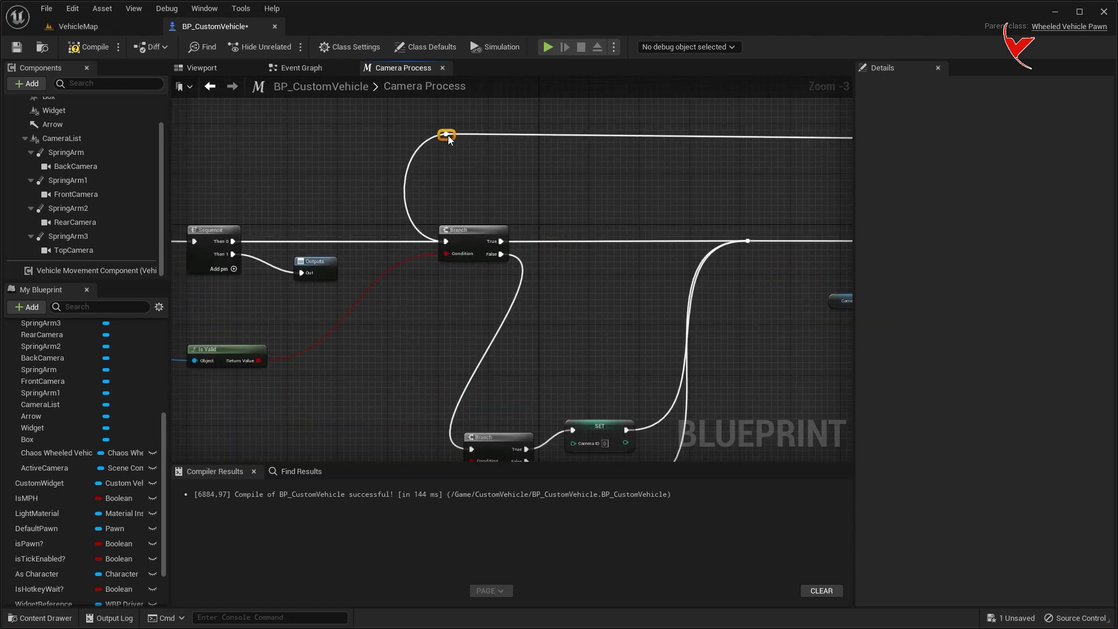
{"action": "scroll", "coordinate": [641, 233], "scroll_direction": "down", "scroll_amount": 3}
{"action": "scroll", "coordinate": [593, 227], "scroll_direction": "up", "scroll_amount": 3}
{"action": "scroll", "coordinate": [593, 216], "scroll_direction": "up", "scroll_amount": 1}
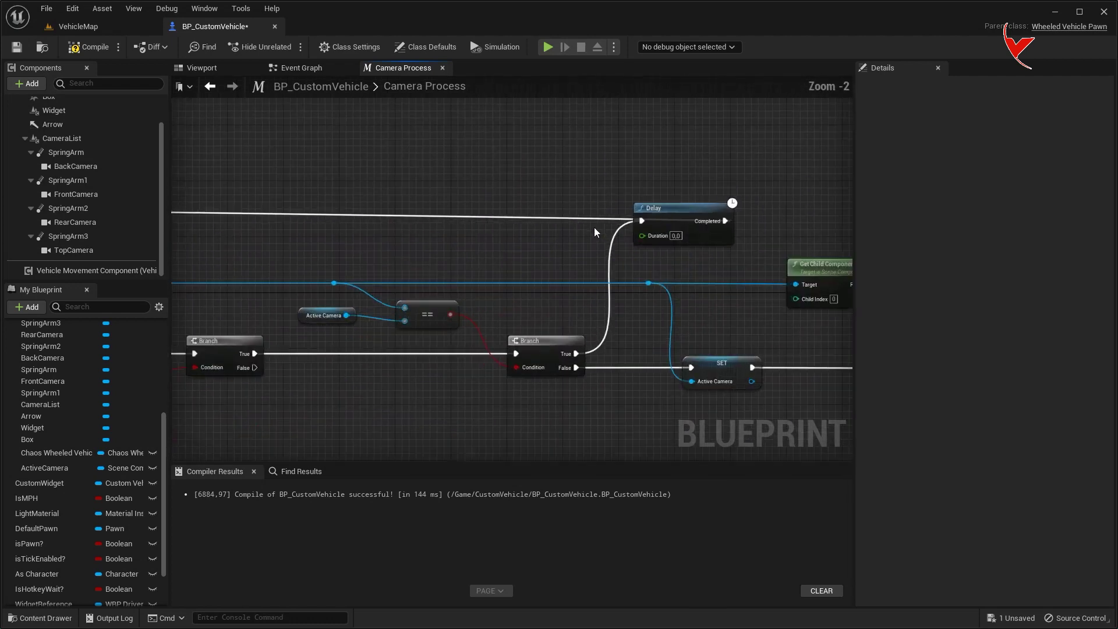
{"action": "left_click_drag", "start_coordinate": [585, 219], "coordinate": [755, 187]}
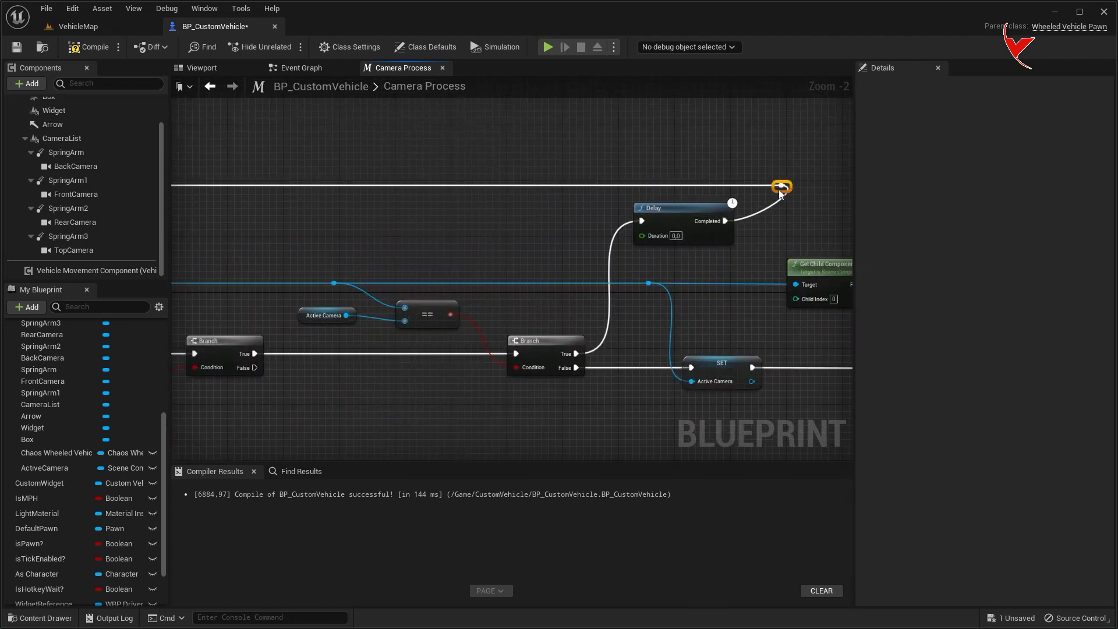
Compile, test-drive the vehicle on VehicleMap in Play mode, then return to BP_CustomVehicle
{"action": "left_click", "coordinate": [75, 47]}
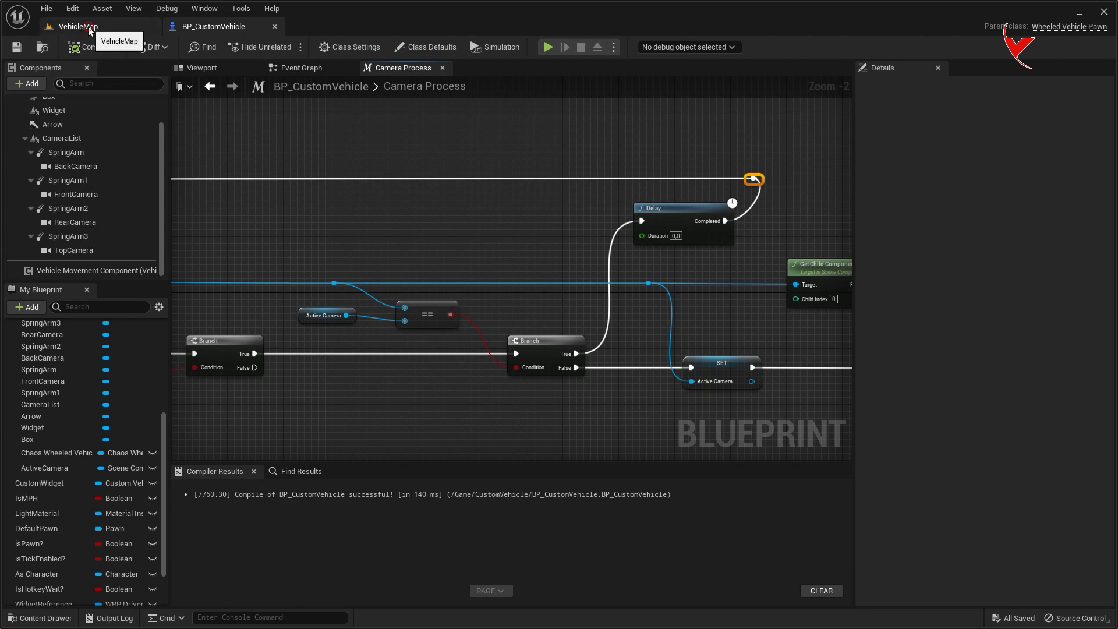
{"action": "left_click", "coordinate": [78, 27]}
{"action": "left_click", "coordinate": [259, 47]}
{"action": "left_click", "coordinate": [328, 102]}
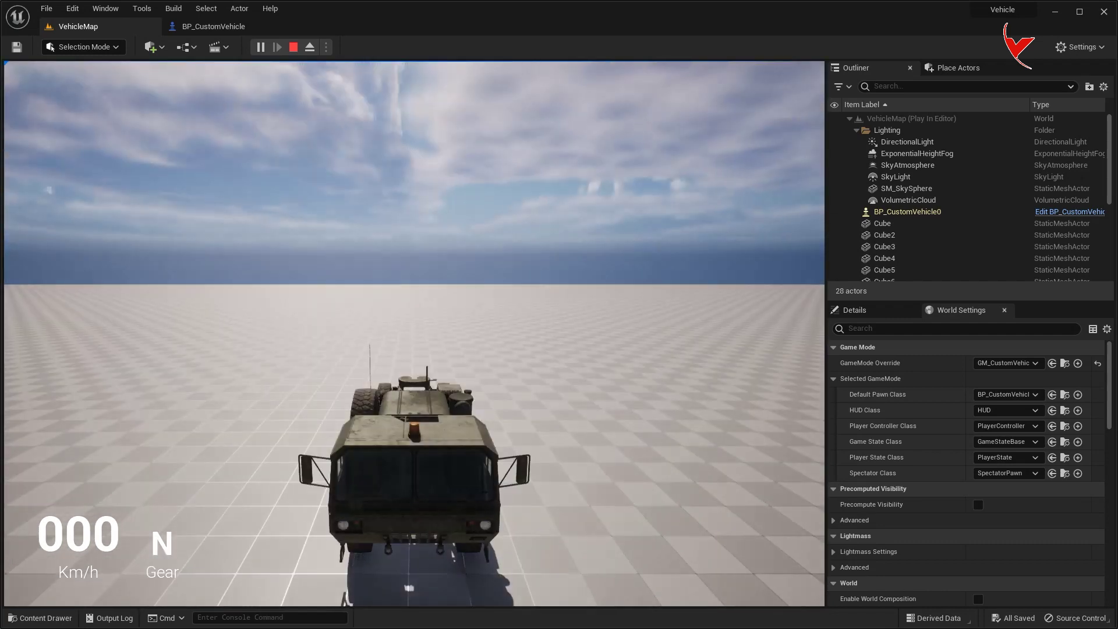
{"action": "key", "text": "Escape"}
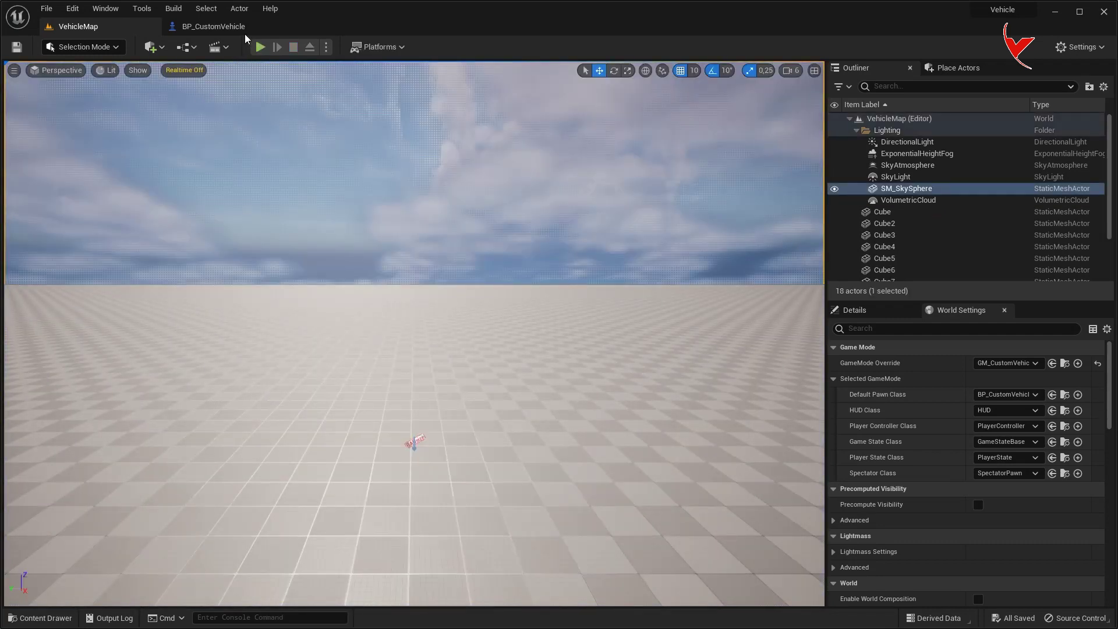
{"action": "left_click", "coordinate": [247, 26]}
Add a rotation Component Tag to the BackCamera component
{"action": "left_click", "coordinate": [90, 167]}
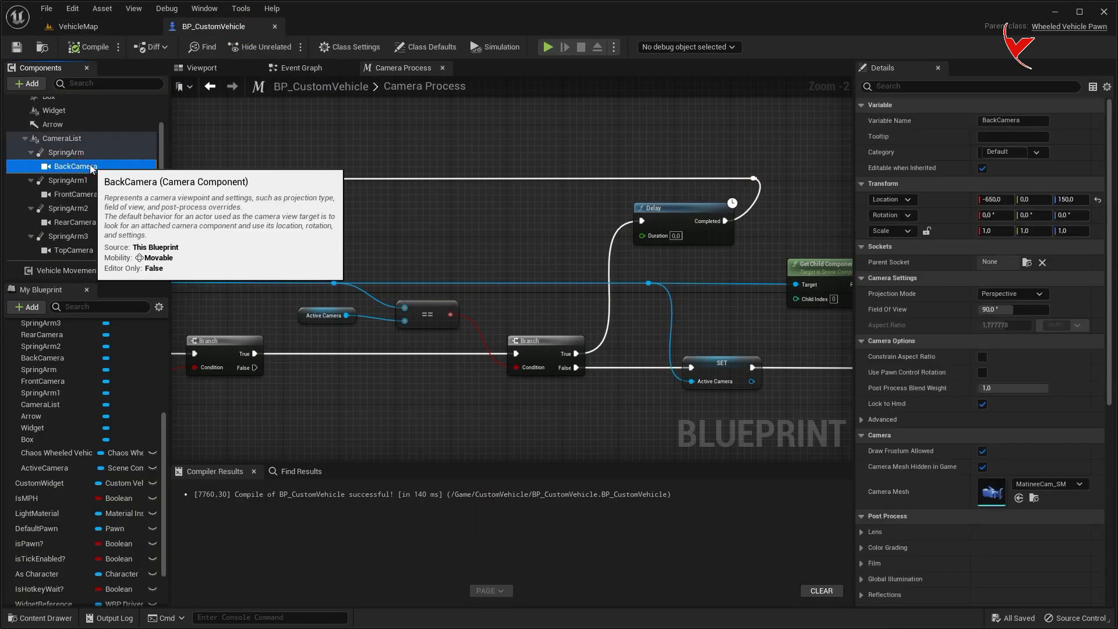
{"action": "left_click", "coordinate": [944, 87]}
{"action": "type", "text": "tag"}
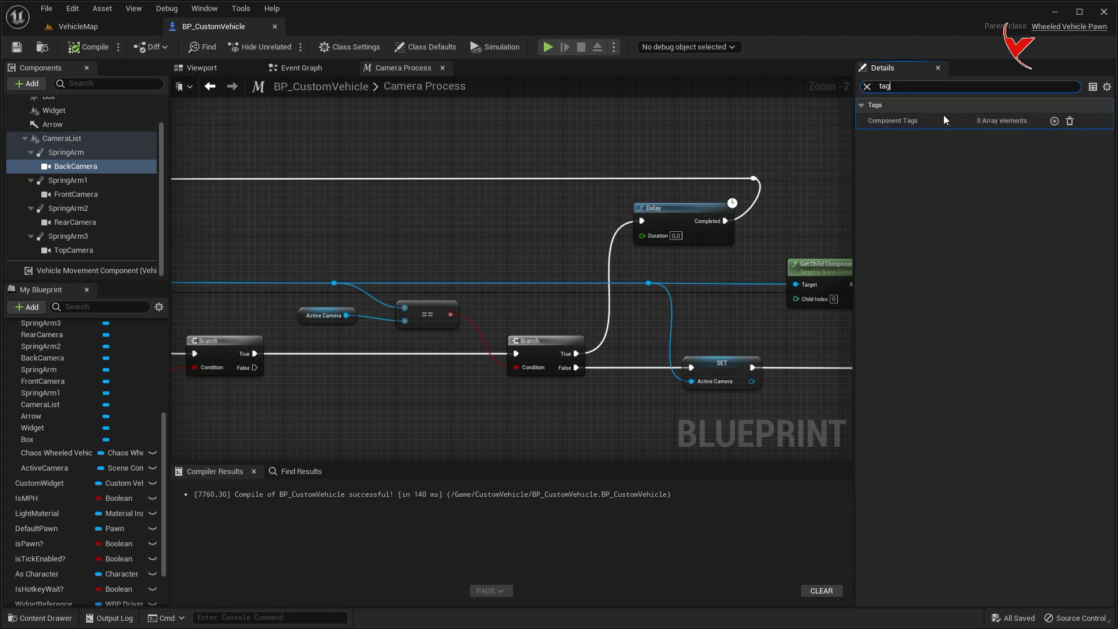
{"action": "left_click", "coordinate": [1055, 120]}
{"action": "left_click", "coordinate": [997, 137]}
{"action": "type", "text": "rotation"}
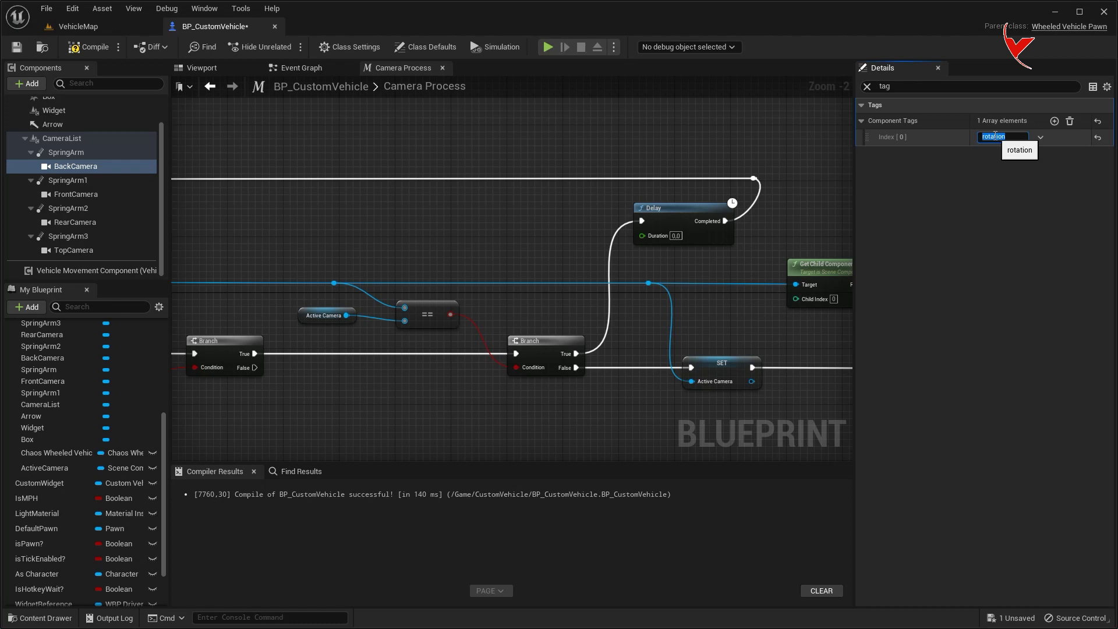
Set RearCamera's first Component Tag to rotation
{"action": "left_click", "coordinate": [97, 222]}
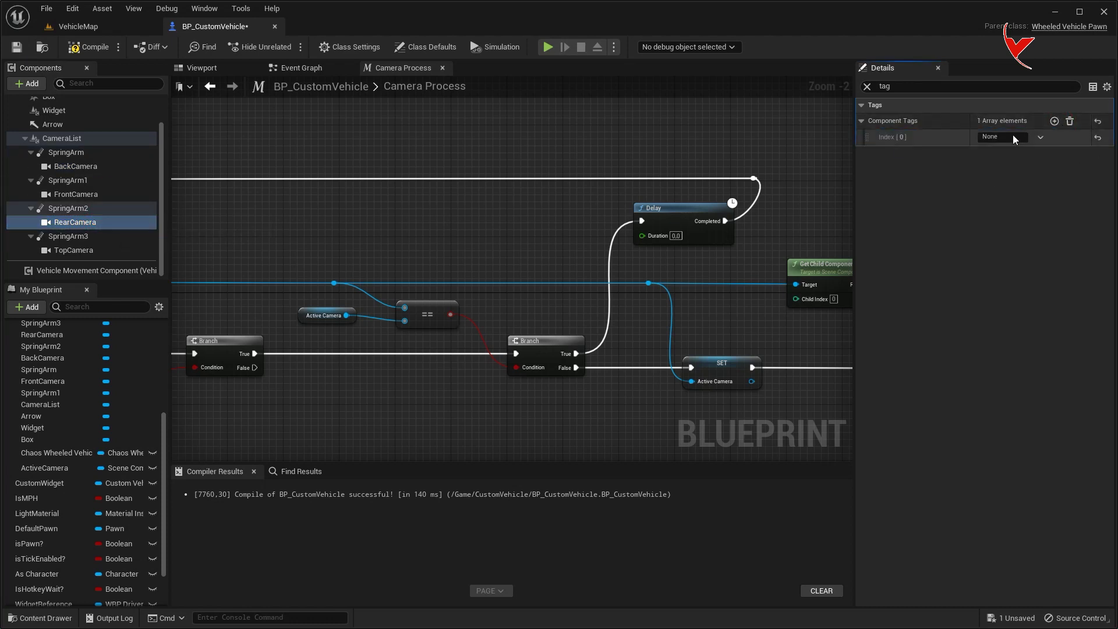
{"action": "left_click", "coordinate": [1002, 137]}
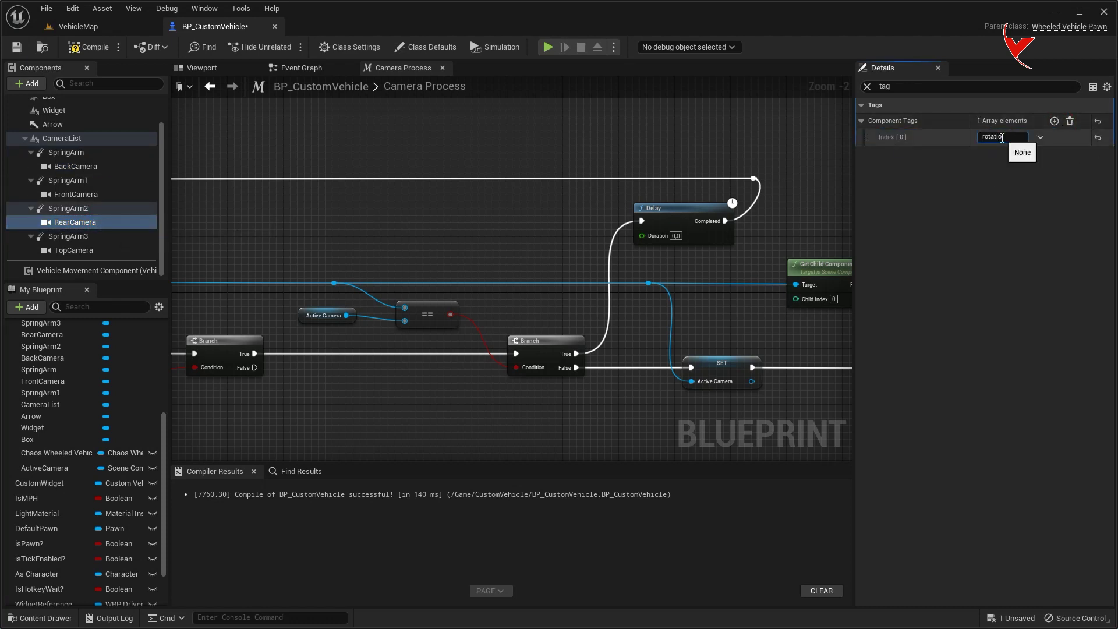
{"action": "key", "text": "Return"}
{"action": "right_click_drag", "start_coordinate": [797, 191], "coordinate": [435, 254]}
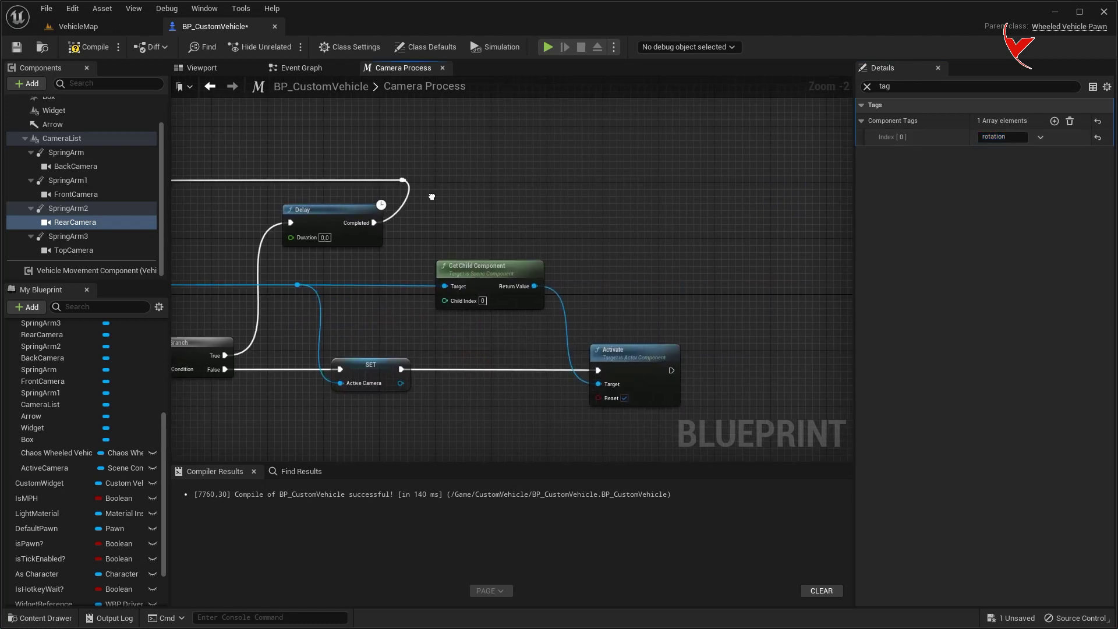
Compare the child component's first Component Tag (Get index 0) with rotation using an == node
{"action": "left_click_drag", "start_coordinate": [417, 249], "coordinate": [631, 249]}
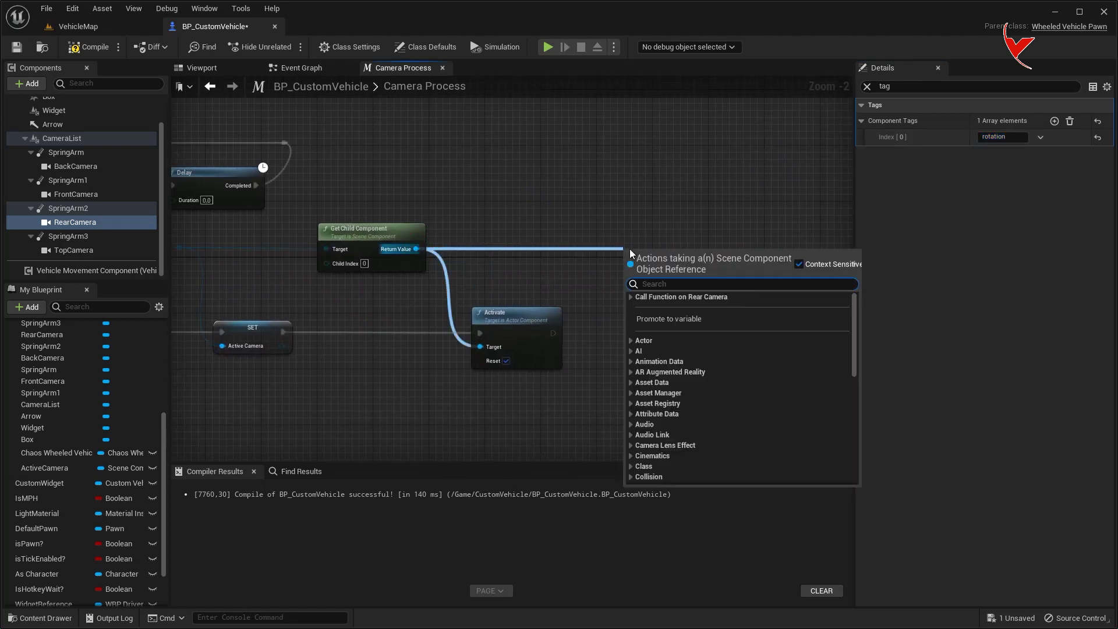
{"action": "type", "text": "get tag"}
{"action": "left_click", "coordinate": [704, 362]}
{"action": "scroll", "coordinate": [580, 250], "scroll_direction": "up", "scroll_amount": 2}
{"action": "left_click_drag", "start_coordinate": [580, 251], "coordinate": [630, 246]}
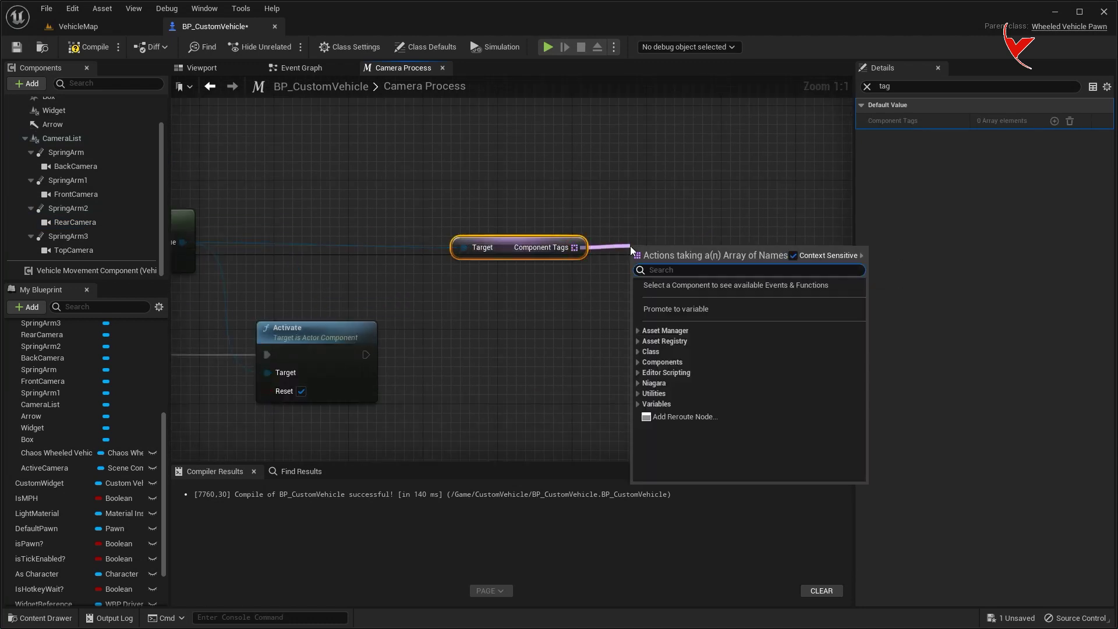
{"action": "type", "text": "get"}
{"action": "left_click", "coordinate": [688, 370]}
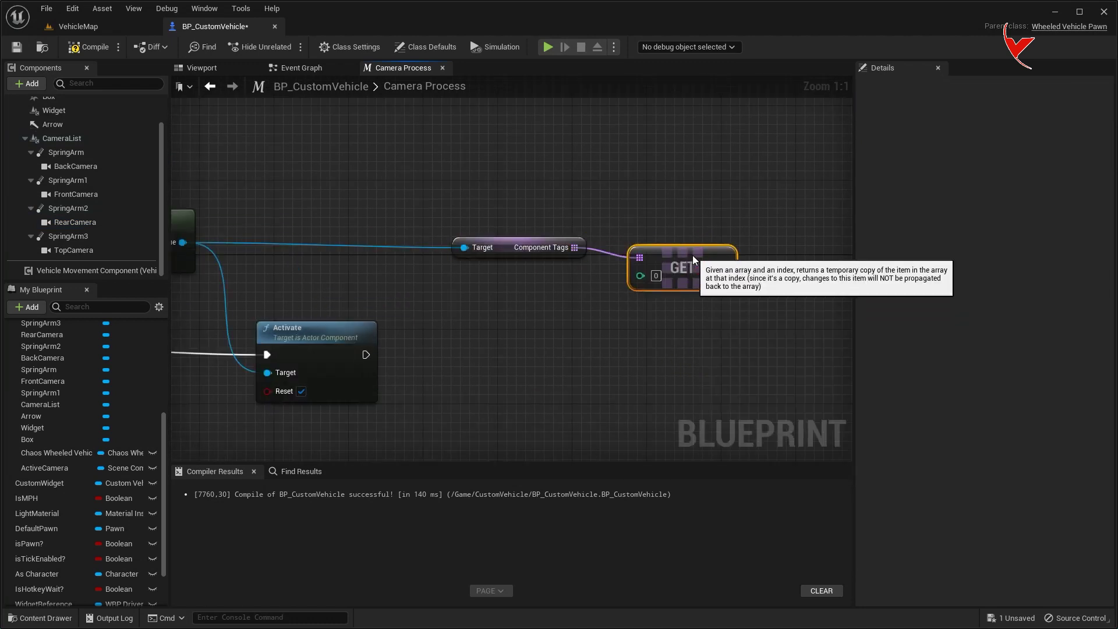
{"action": "right_click_drag", "start_coordinate": [693, 255], "coordinate": [512, 255]}
{"action": "left_click_drag", "start_coordinate": [541, 252], "coordinate": [592, 256]}
{"action": "type", "text": "=="}
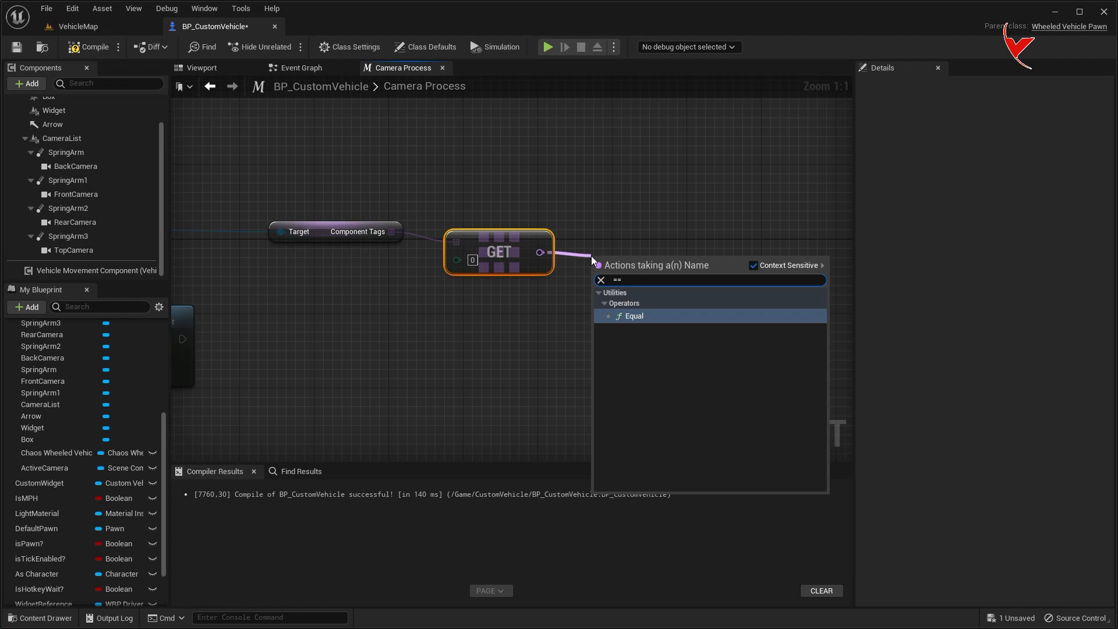
{"action": "left_click", "coordinate": [644, 316]}
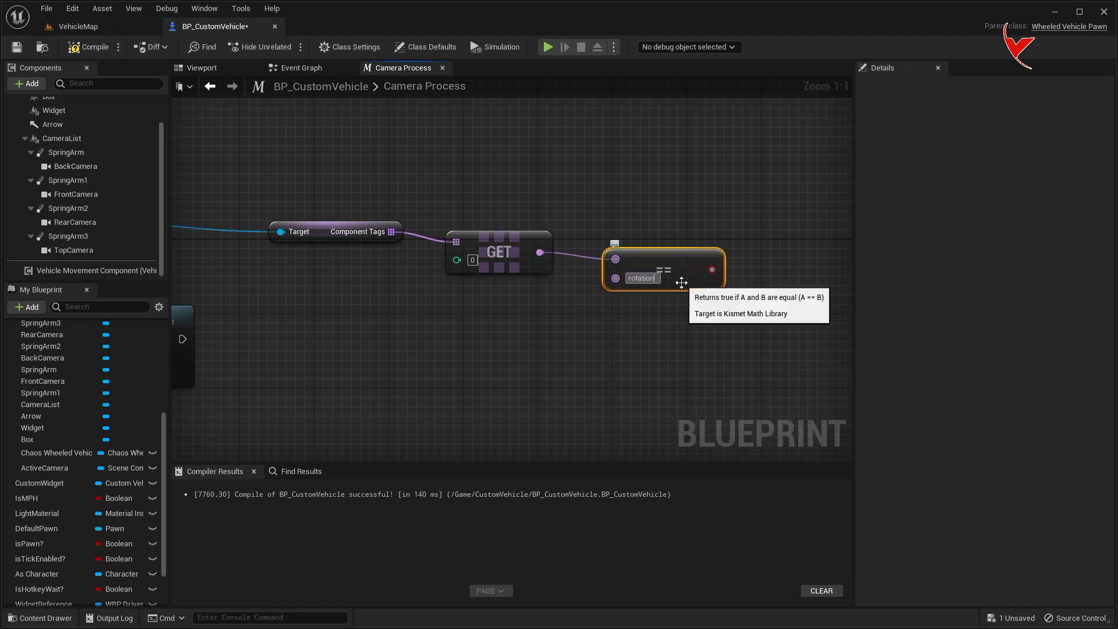
Add a Branch after Activate using the tag comparison as its Condition
{"action": "scroll", "coordinate": [682, 283], "scroll_direction": "down", "scroll_amount": 2}
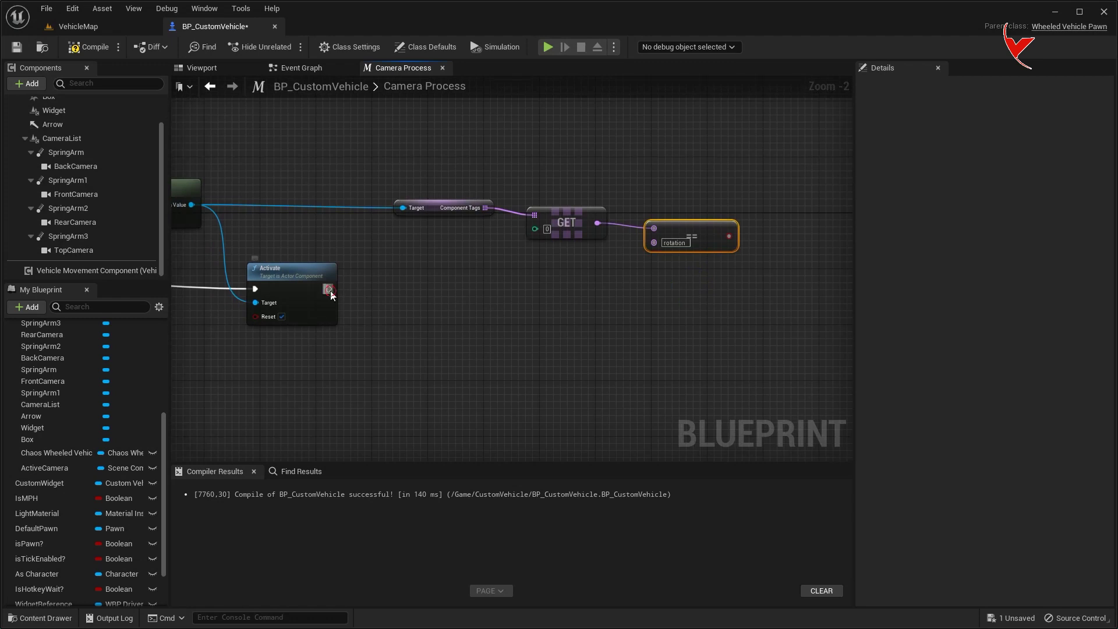
{"action": "left_click_drag", "start_coordinate": [329, 289], "coordinate": [777, 281]}
{"action": "left_click", "coordinate": [815, 477]}
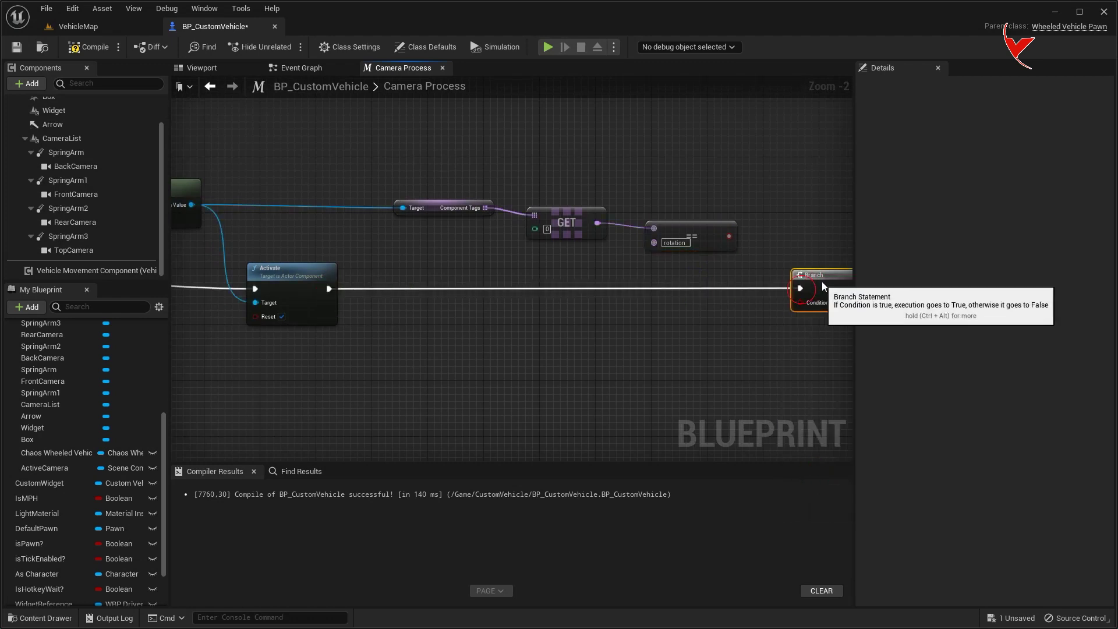
{"action": "right_click_drag", "start_coordinate": [823, 282], "coordinate": [705, 264]}
{"action": "left_click_drag", "start_coordinate": [612, 220], "coordinate": [688, 285]}
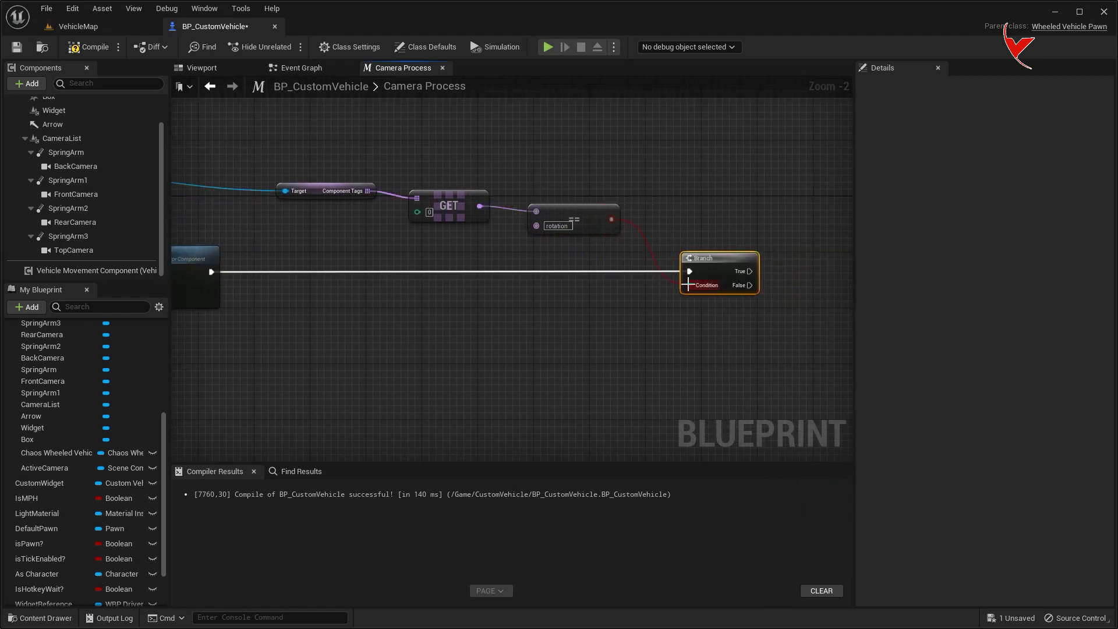
Create a RotationComponent variable of type Scene Component reference
{"action": "scroll", "coordinate": [134, 396], "scroll_direction": "up", "scroll_amount": 5}
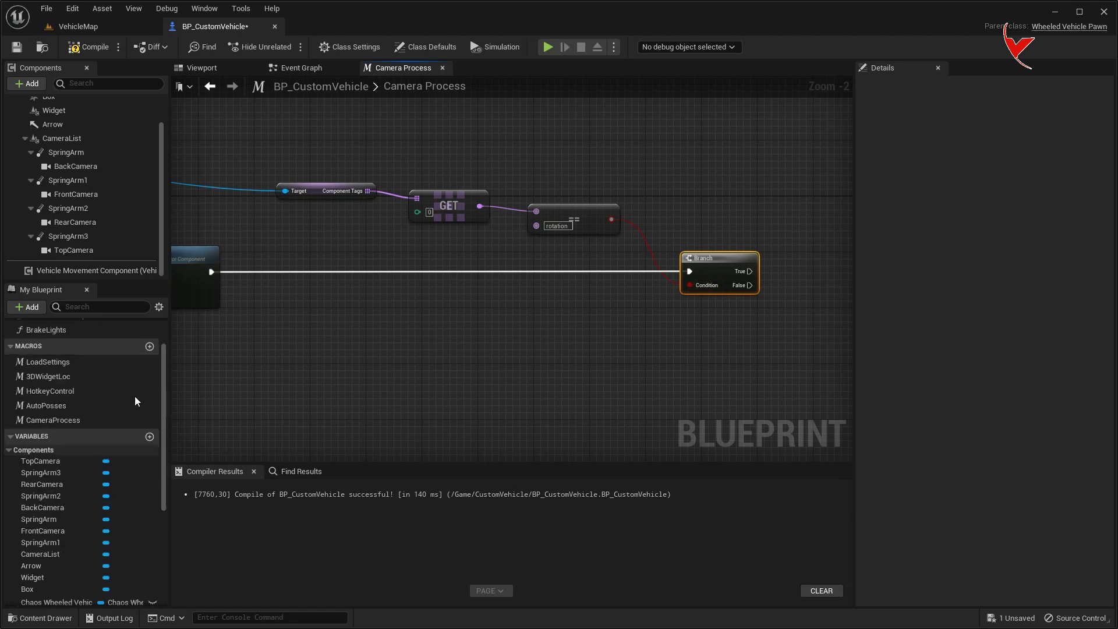
{"action": "left_click", "coordinate": [150, 437]}
{"action": "type", "text": "RotationComponent"}
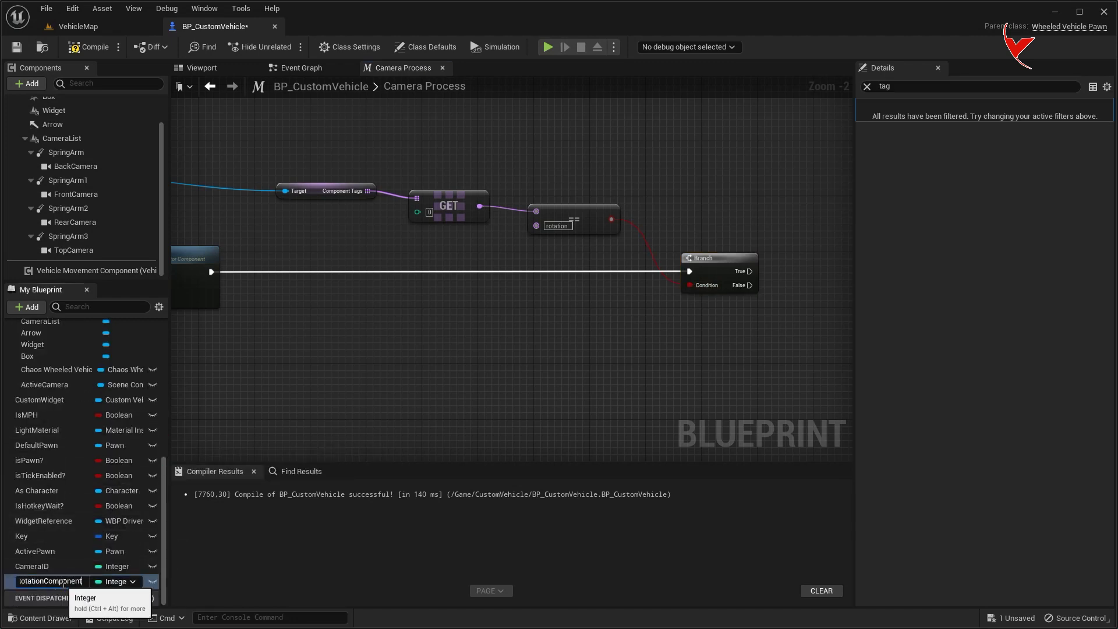
{"action": "key", "text": "Return"}
{"action": "left_click", "coordinate": [117, 581]}
{"action": "type", "text": "scene "}
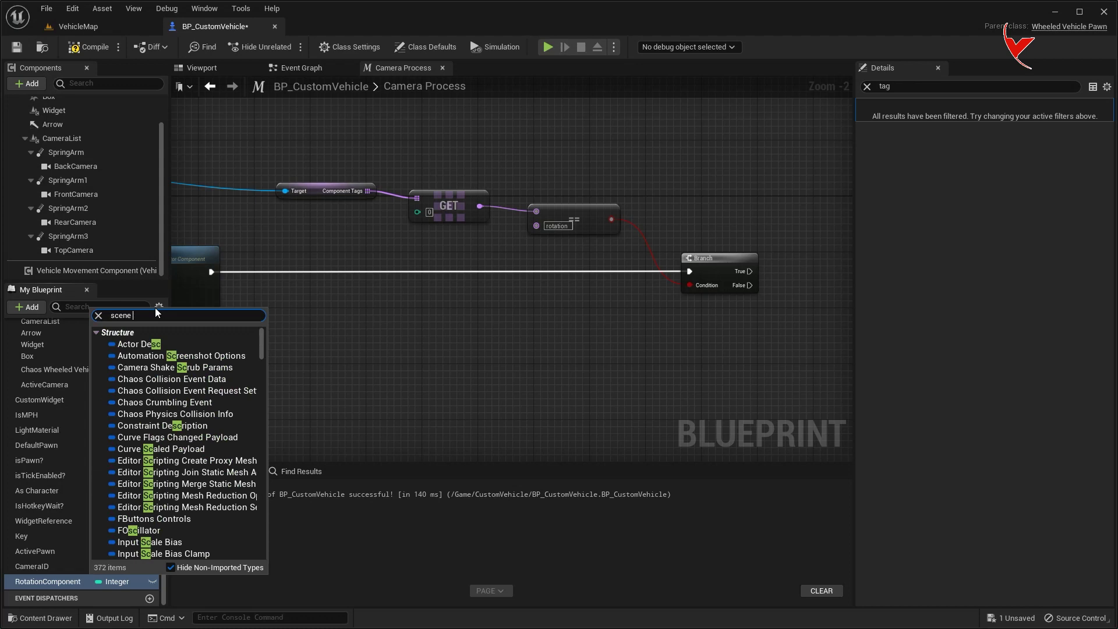
{"action": "type", "text": "com"}
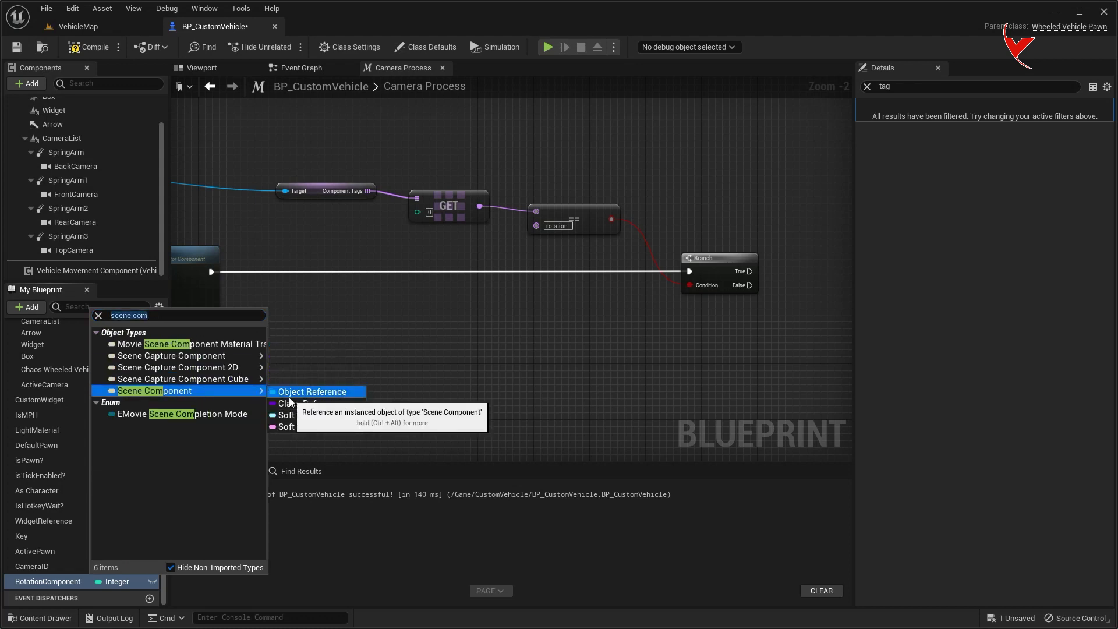
{"action": "left_click", "coordinate": [289, 388]}
Set RotationComponent to the child component on the Branch's True output
{"action": "left_click_drag", "start_coordinate": [151, 400], "coordinate": [775, 204]}
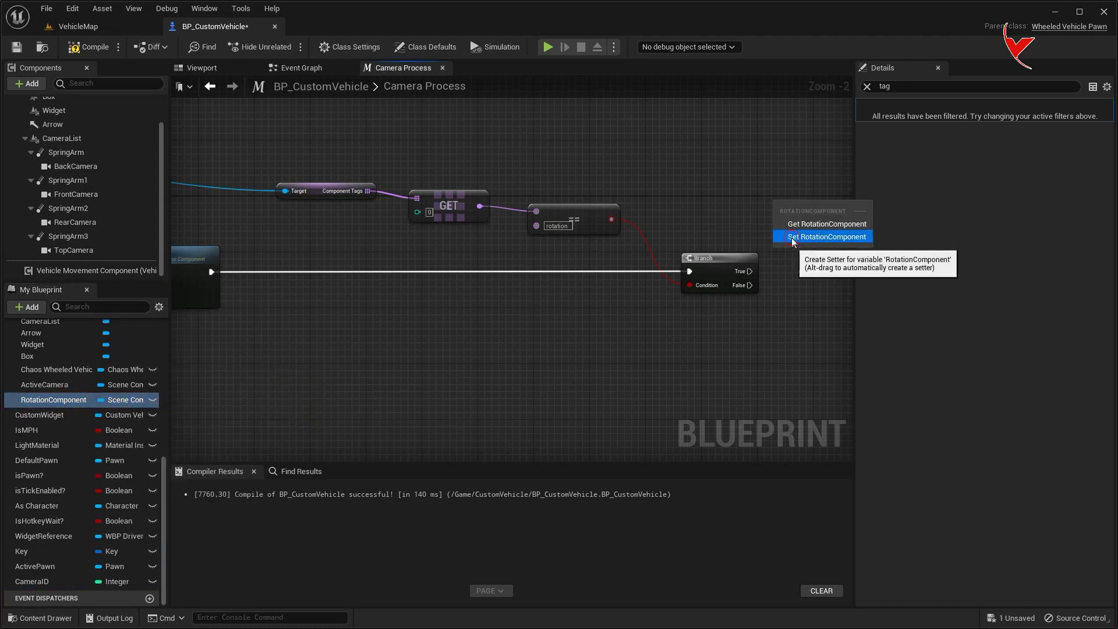
{"action": "left_click", "coordinate": [809, 234]}
{"action": "right_click_drag", "start_coordinate": [756, 253], "coordinate": [525, 253]}
{"action": "mouse_move", "coordinate": [519, 271]}
{"action": "left_mouse_down"}
{"action": "mouse_move", "coordinate": [553, 211]}
{"action": "mouse_move", "coordinate": [620, 266]}
{"action": "left_mouse_up"}
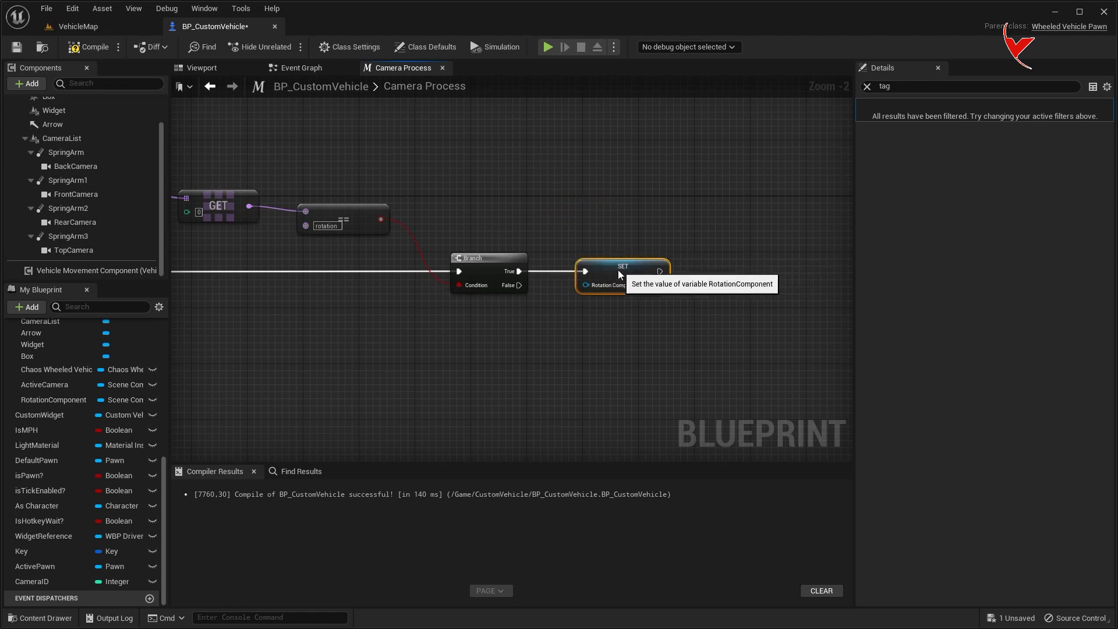
{"action": "mouse_move", "coordinate": [619, 268]}
{"action": "right_mouse_down"}
{"action": "mouse_move", "coordinate": [865, 251]}
{"action": "mouse_move", "coordinate": [375, 244]}
{"action": "right_mouse_up"}
{"action": "scroll", "coordinate": [375, 244], "scroll_direction": "down", "scroll_amount": 1}
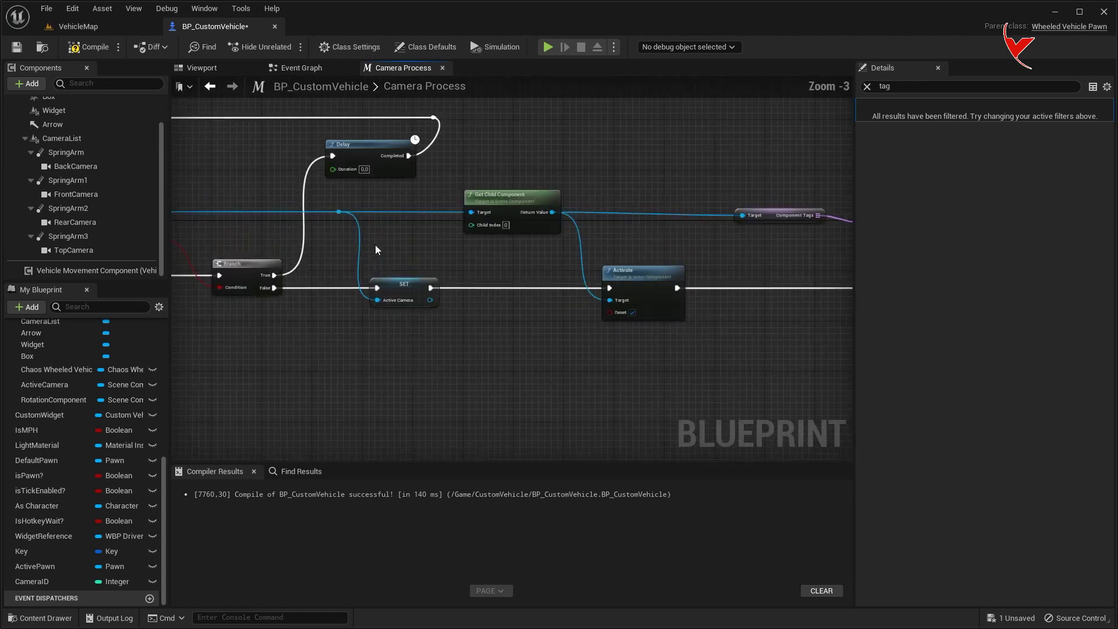
{"action": "mouse_move", "coordinate": [339, 212]}
{"action": "left_mouse_down"}
{"action": "mouse_move", "coordinate": [873, 223]}
{"action": "mouse_move", "coordinate": [342, 292]}
{"action": "left_mouse_up"}
{"action": "scroll", "coordinate": [782, 322], "scroll_direction": "up", "scroll_amount": 3}
{"action": "right_click_drag", "start_coordinate": [343, 292], "coordinate": [591, 338]}
Tidy the setter's blue input wire with reroute points and save the blueprint
{"action": "double_click", "coordinate": [556, 310]}
{"action": "left_click_drag", "start_coordinate": [556, 308], "coordinate": [556, 118]}
{"action": "scroll", "coordinate": [613, 257], "scroll_direction": "down", "scroll_amount": 4}
{"action": "right_click_drag", "start_coordinate": [612, 257], "coordinate": [885, 279]}
{"action": "double_click", "coordinate": [558, 220]}
{"action": "left_click_drag", "start_coordinate": [555, 223], "coordinate": [445, 197]}
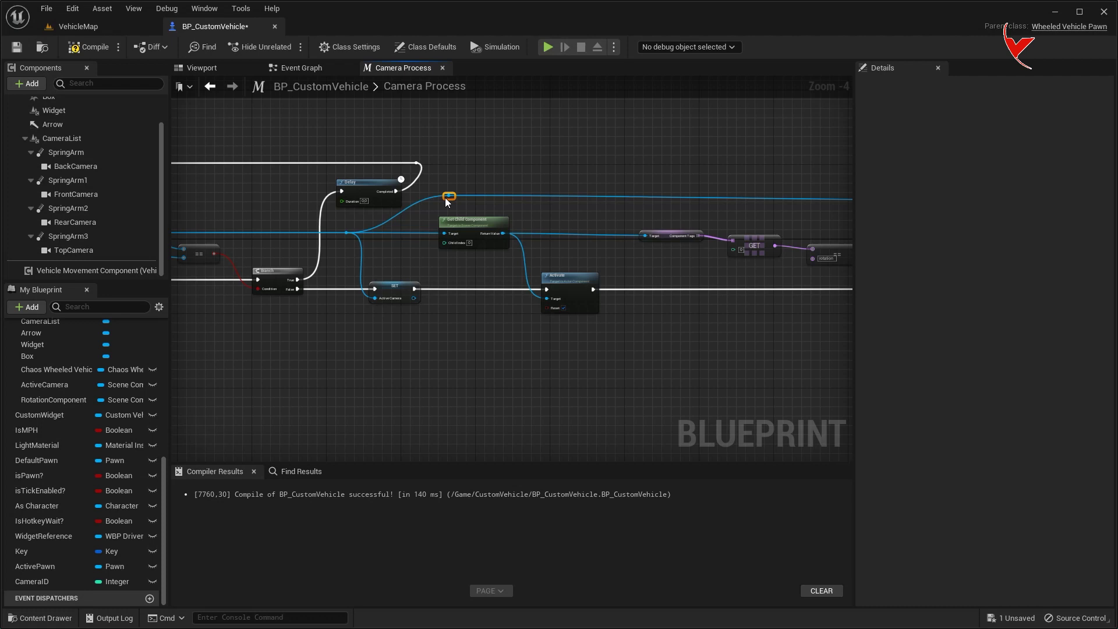
{"action": "right_click_drag", "start_coordinate": [659, 202], "coordinate": [297, 215]}
{"action": "double_click", "coordinate": [618, 212]}
{"action": "left_click_drag", "start_coordinate": [618, 212], "coordinate": [563, 209]}
{"action": "key", "text": "ctrl+s"}
Add a second RotationComponent setter on Branch False to clear it
{"action": "scroll", "coordinate": [618, 347], "scroll_direction": "up", "scroll_amount": 3}
{"action": "right_click_drag", "start_coordinate": [625, 359], "coordinate": [479, 327]}
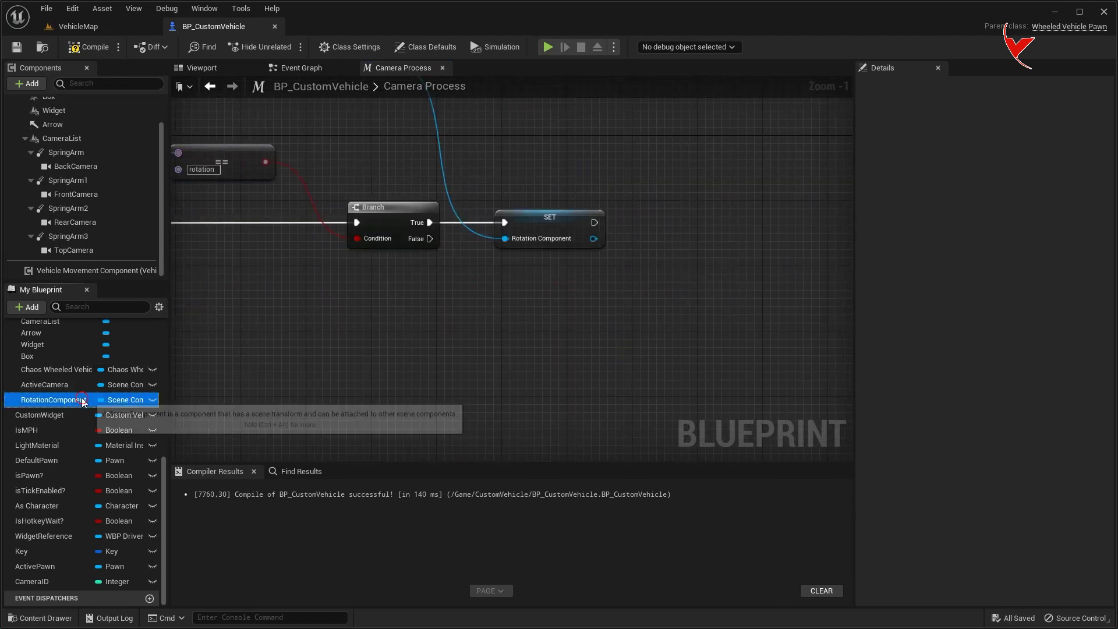
{"action": "left_click_drag", "start_coordinate": [54, 400], "coordinate": [499, 332]}
{"action": "left_click", "coordinate": [551, 360]}
{"action": "left_click_drag", "start_coordinate": [430, 239], "coordinate": [505, 337]}
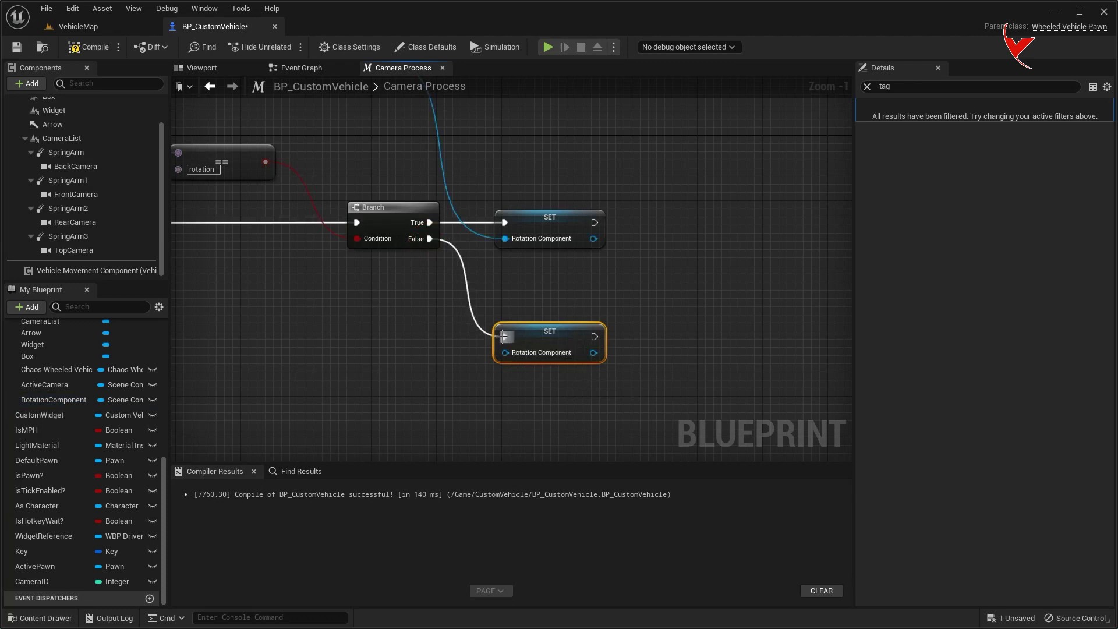
{"action": "left_click", "coordinate": [324, 68]}
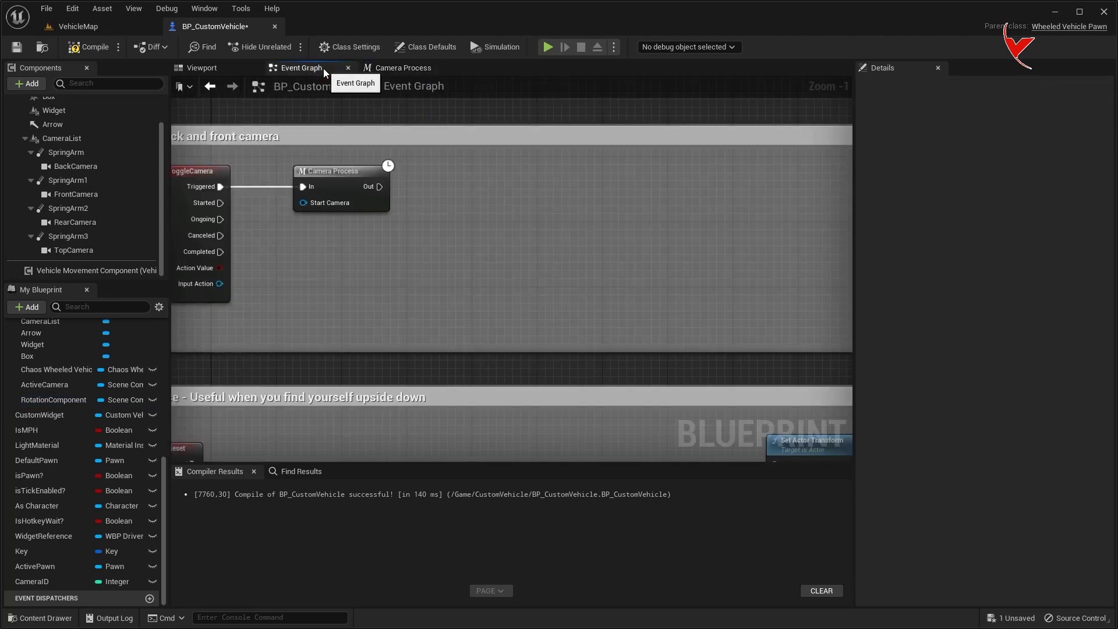
Group the camera-reset nodes under a comment titled Original Rotation
{"action": "scroll", "coordinate": [385, 254], "scroll_direction": "down", "scroll_amount": 4}
{"action": "right_click_drag", "start_coordinate": [420, 371], "coordinate": [408, 424]}
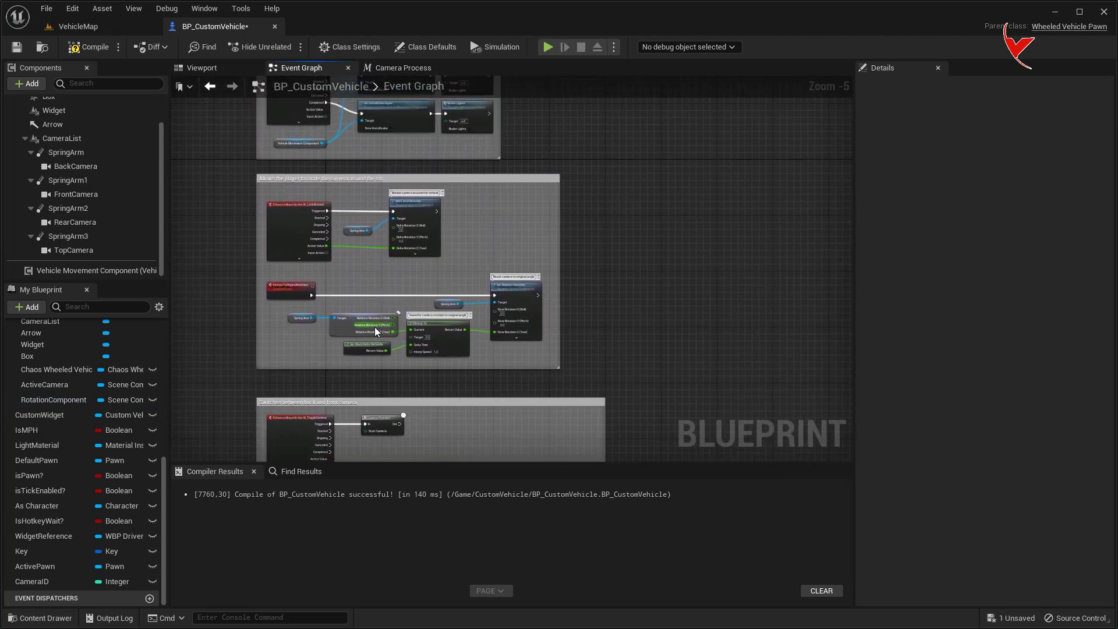
{"action": "left_click_drag", "start_coordinate": [328, 316], "coordinate": [540, 366]}
{"action": "left_click_drag", "start_coordinate": [506, 292], "coordinate": [833, 227]}
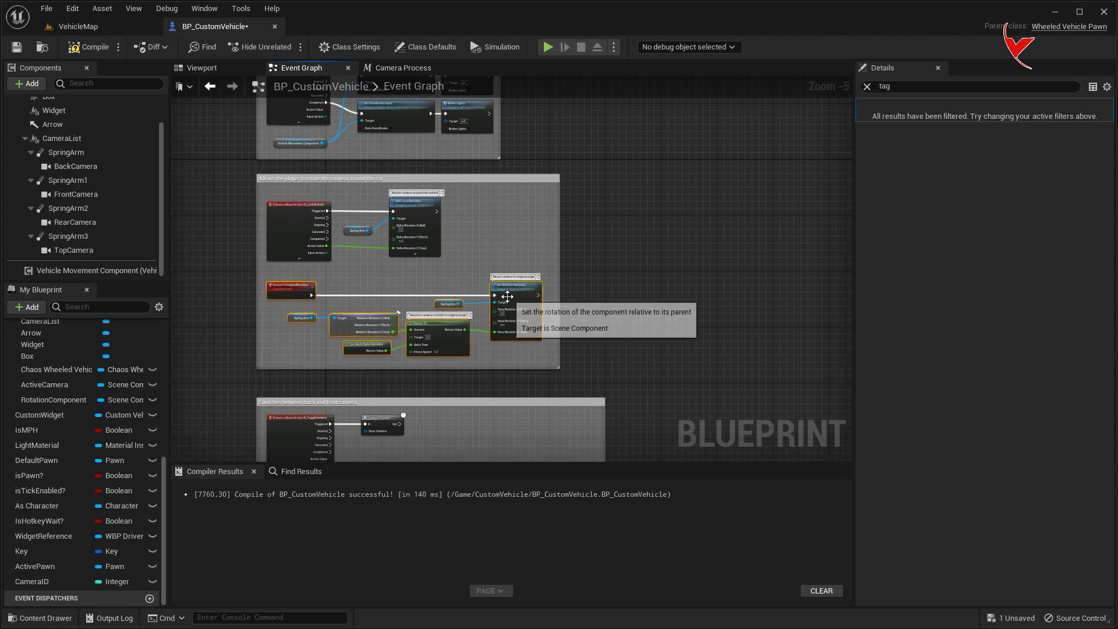
{"action": "right_click_drag", "start_coordinate": [833, 227], "coordinate": [638, 239]}
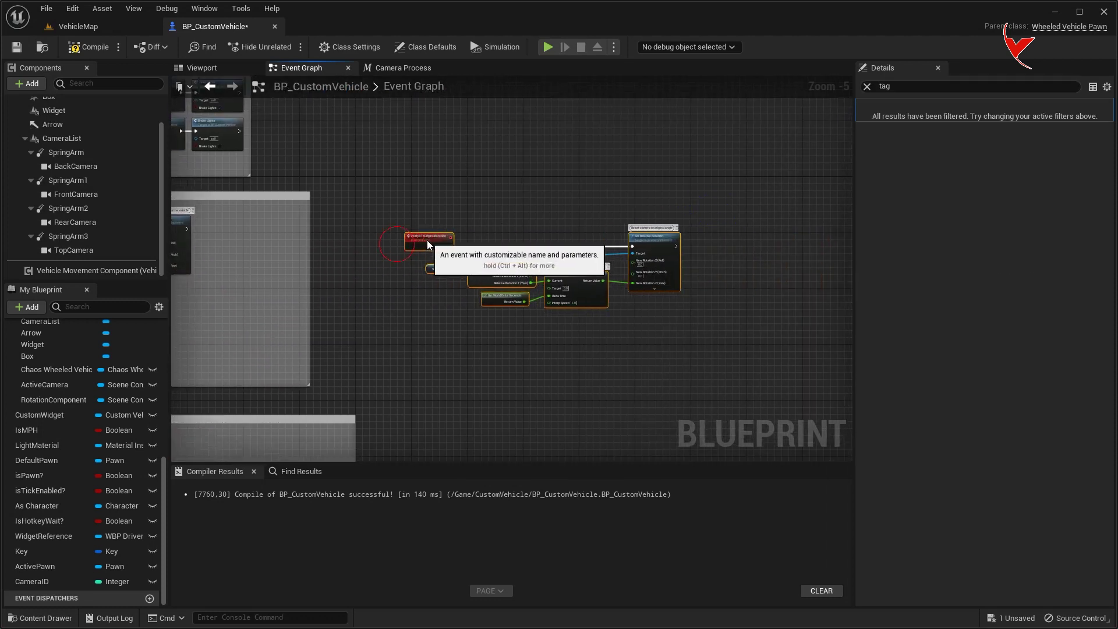
{"action": "scroll", "coordinate": [439, 246], "scroll_direction": "up", "scroll_amount": 5}
{"action": "type", "text": "cOriginal Rotation"}
{"action": "key", "text": "Return"}
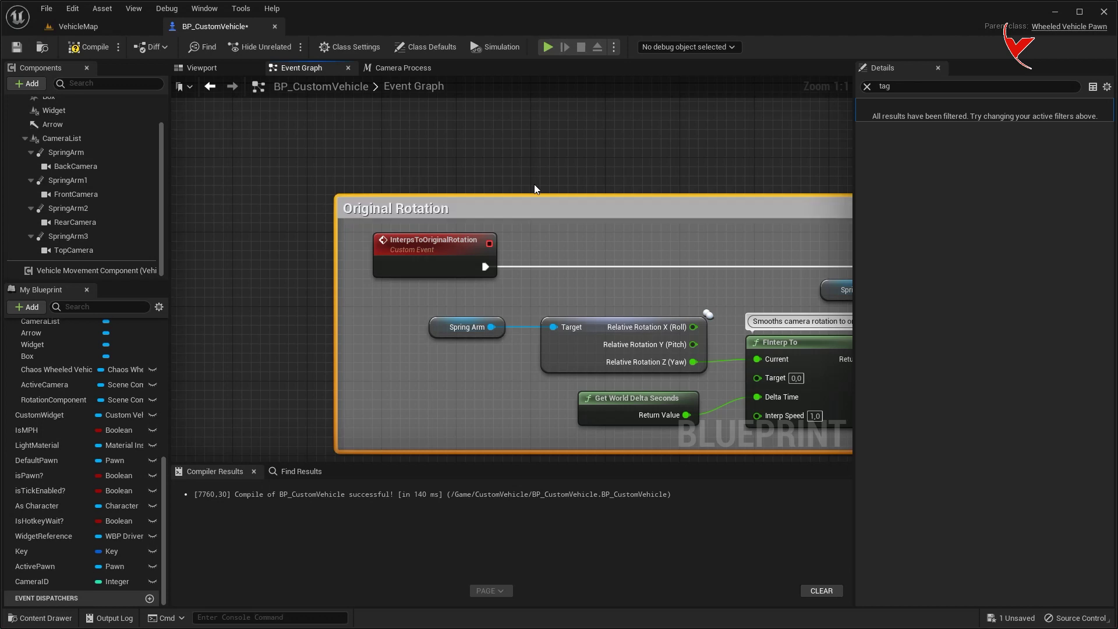
Place a Rotation Component getter in the reset graph
{"action": "scroll", "coordinate": [317, 190], "scroll_direction": "down", "scroll_amount": 1}
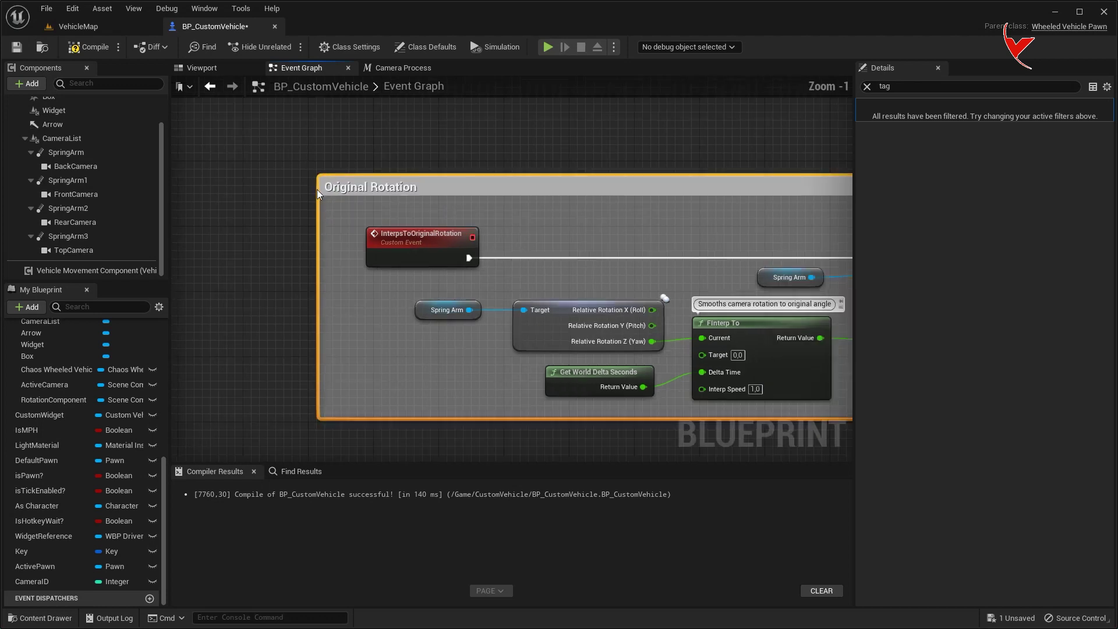
{"action": "right_click_drag", "start_coordinate": [674, 300], "coordinate": [476, 241]}
{"action": "right_click_drag", "start_coordinate": [675, 299], "coordinate": [786, 345]}
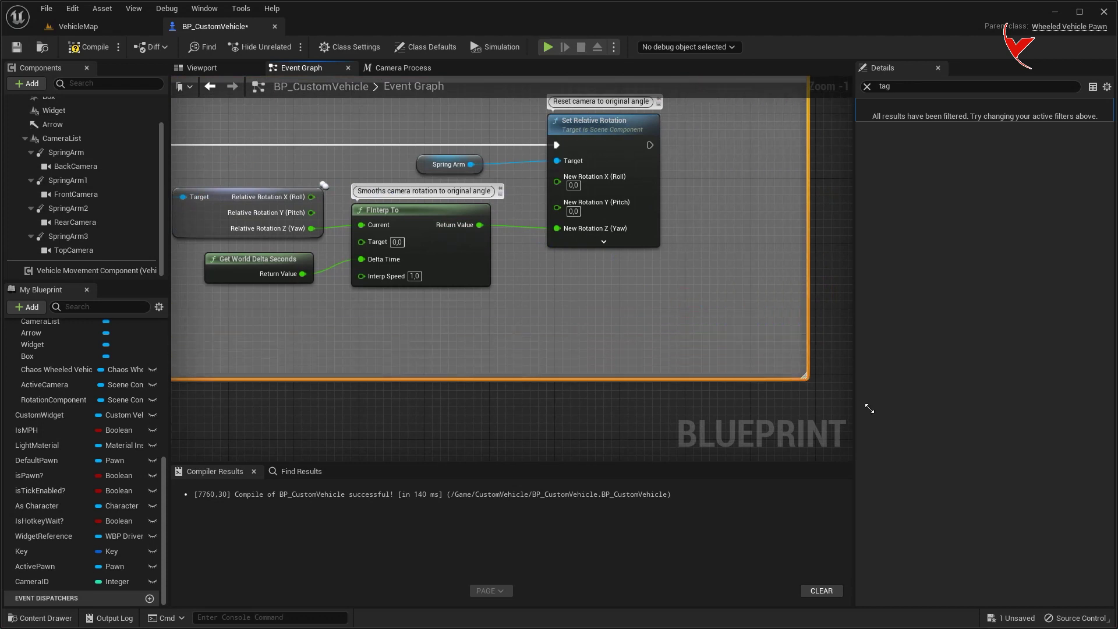
{"action": "left_click_drag", "start_coordinate": [54, 399], "coordinate": [292, 282]}
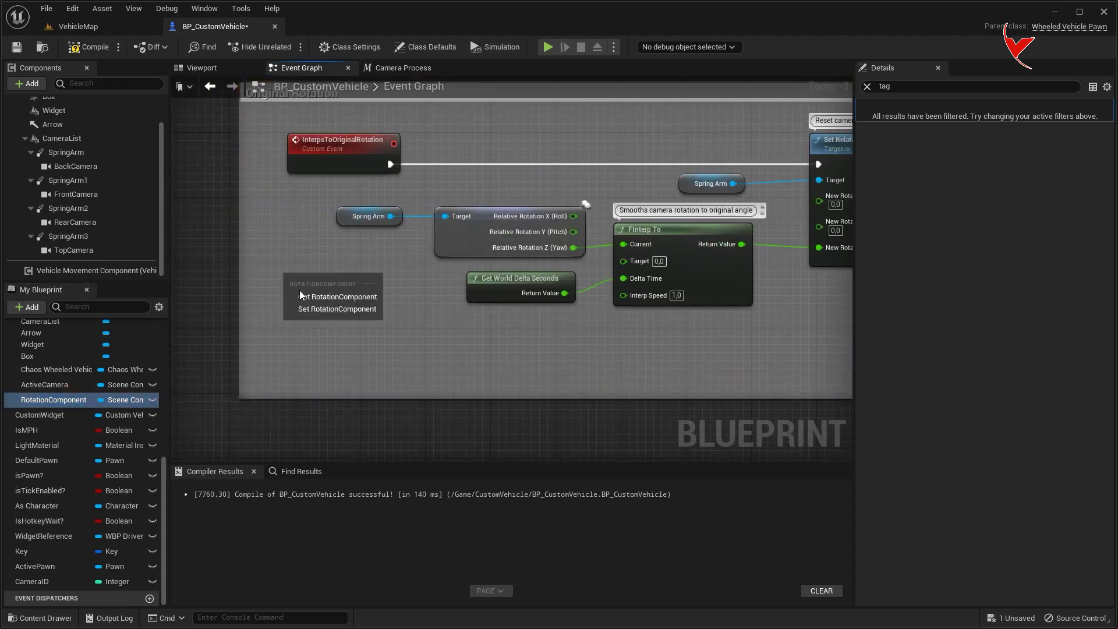
{"action": "left_click", "coordinate": [305, 298]}
Insert a Branch after the reset event, shifting the rotation nodes right
{"action": "left_click_drag", "start_coordinate": [390, 164], "coordinate": [512, 160]}
{"action": "type", "text": "branch"}
{"action": "left_click", "coordinate": [557, 356]}
{"action": "scroll", "coordinate": [530, 166], "scroll_direction": "down", "scroll_amount": 3}
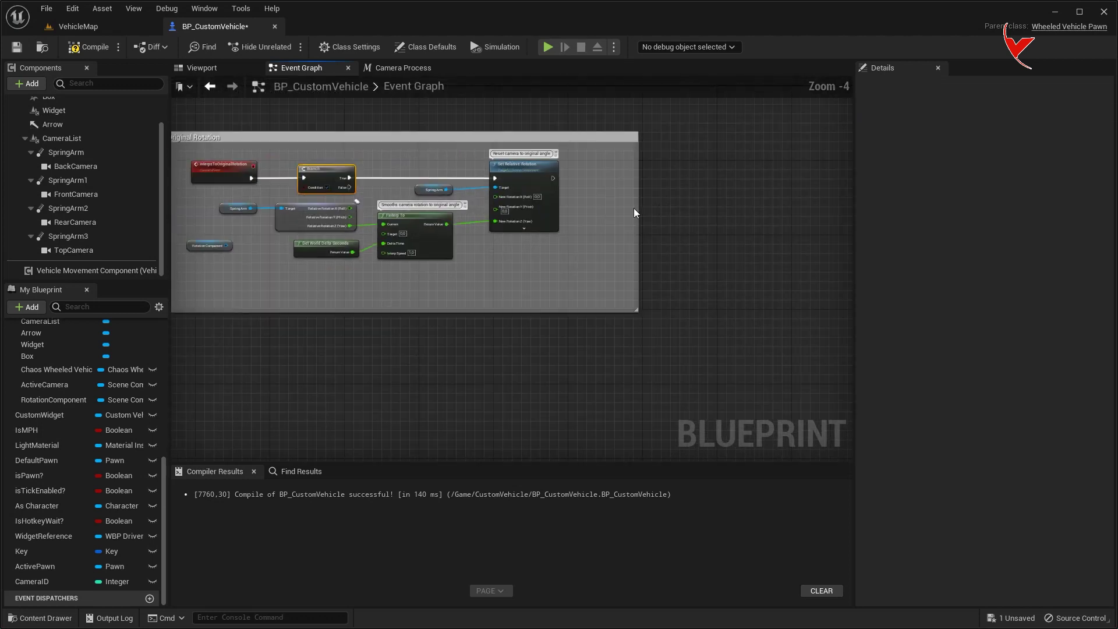
{"action": "left_click_drag", "start_coordinate": [632, 266], "coordinate": [456, 173]}
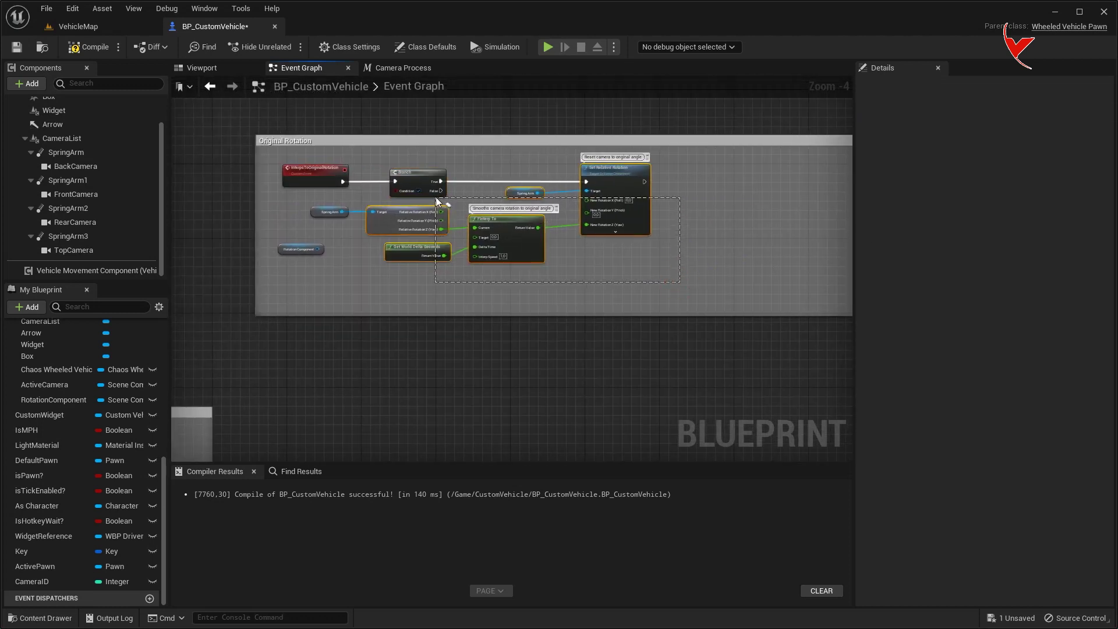
{"action": "left_click_drag", "start_coordinate": [512, 226], "coordinate": [675, 226]}
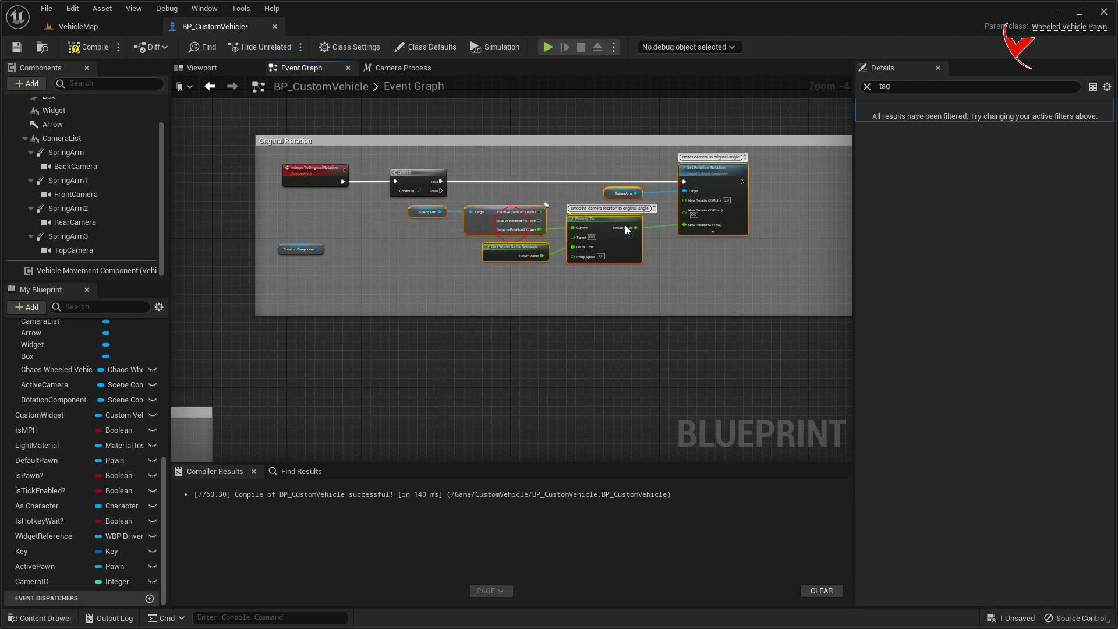
{"action": "scroll", "coordinate": [674, 226], "scroll_direction": "up", "scroll_amount": 2}
{"action": "left_click_drag", "start_coordinate": [520, 211], "coordinate": [568, 200]}
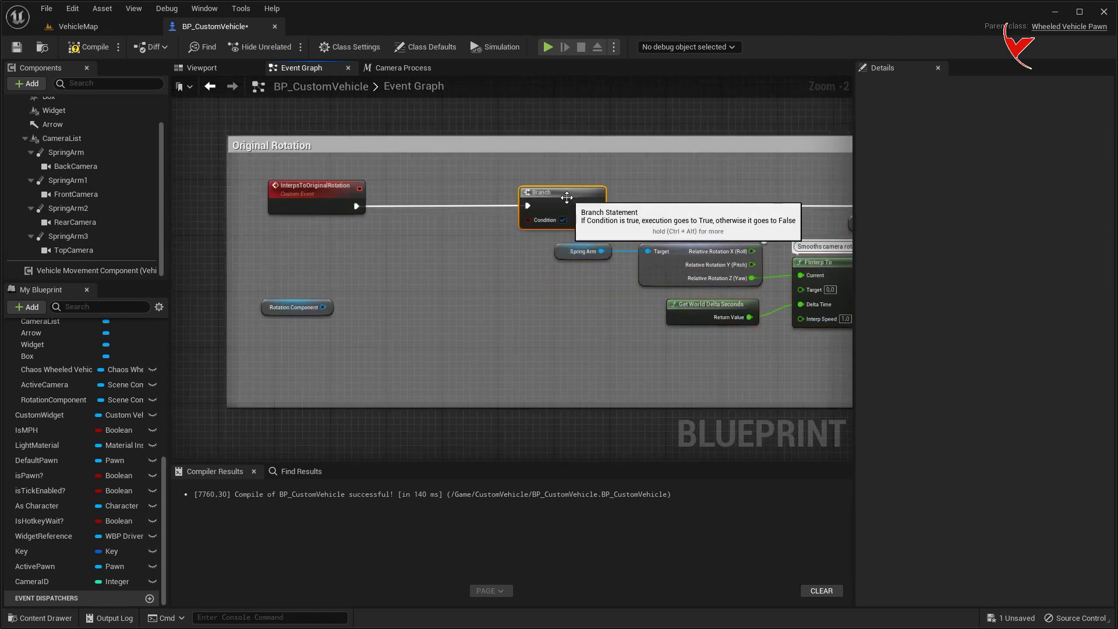
Feed an Is Valid check on Rotation Component into the Branch condition
{"action": "scroll", "coordinate": [352, 265], "scroll_direction": "up", "scroll_amount": 2}
{"action": "left_click_drag", "start_coordinate": [332, 308], "coordinate": [369, 255]}
{"action": "type", "text": "is valid"}
{"action": "left_click", "coordinate": [408, 318]}
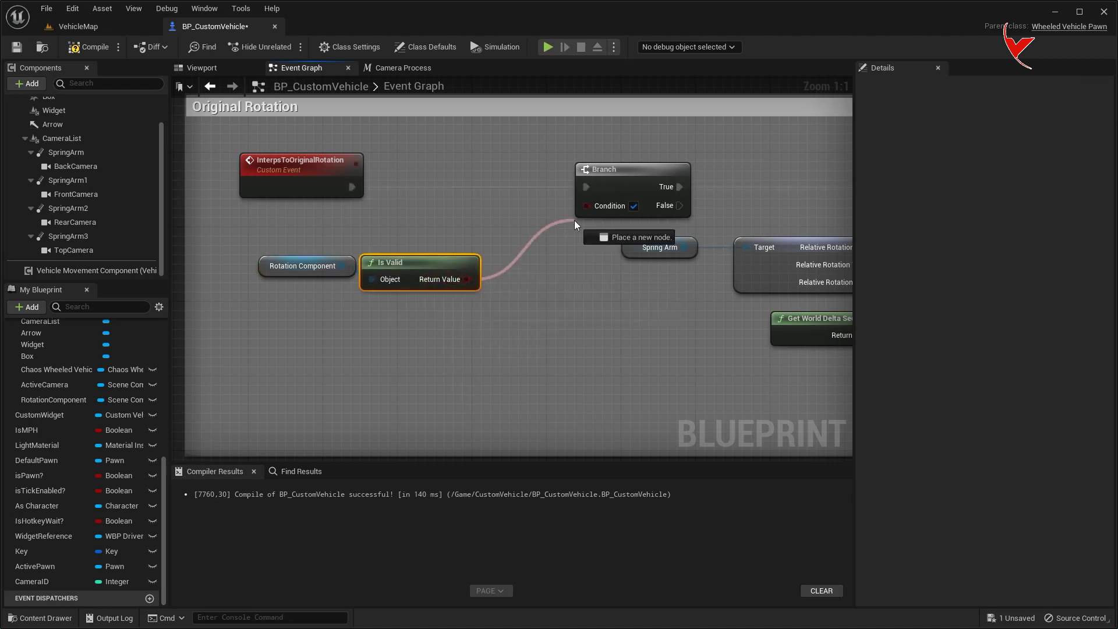
{"action": "left_click_drag", "start_coordinate": [468, 280], "coordinate": [586, 206]}
{"action": "left_click_drag", "start_coordinate": [417, 262], "coordinate": [464, 253]}
{"action": "mouse_move", "coordinate": [464, 252]}
{"action": "right_mouse_down"}
{"action": "mouse_move", "coordinate": [374, 229]}
{"action": "mouse_move", "coordinate": [446, 199]}
{"action": "right_mouse_up"}
Wire Rotation Component into the rotation reader's Target and delete the old Spring Arm node
{"action": "mouse_move", "coordinate": [252, 194]}
{"action": "left_mouse_down"}
{"action": "mouse_move", "coordinate": [262, 240]}
{"action": "mouse_move", "coordinate": [691, 176]}
{"action": "left_mouse_up"}
{"action": "left_click", "coordinate": [611, 175]}
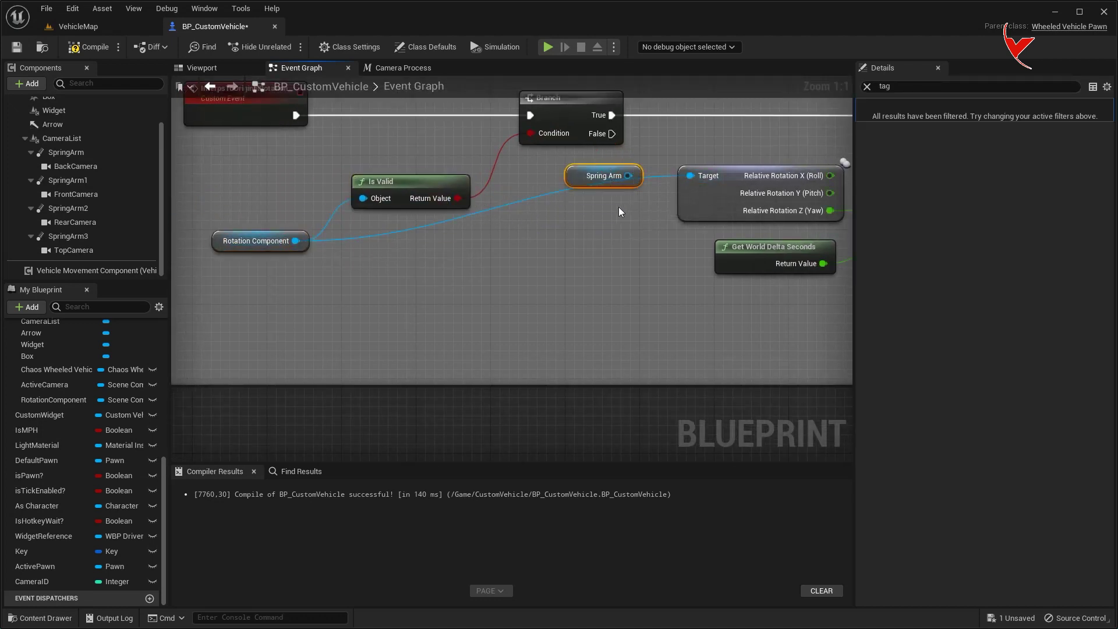
{"action": "key", "text": "Delete"}
{"action": "double_click", "coordinate": [573, 187]}
{"action": "left_click_drag", "start_coordinate": [571, 185], "coordinate": [553, 254]}
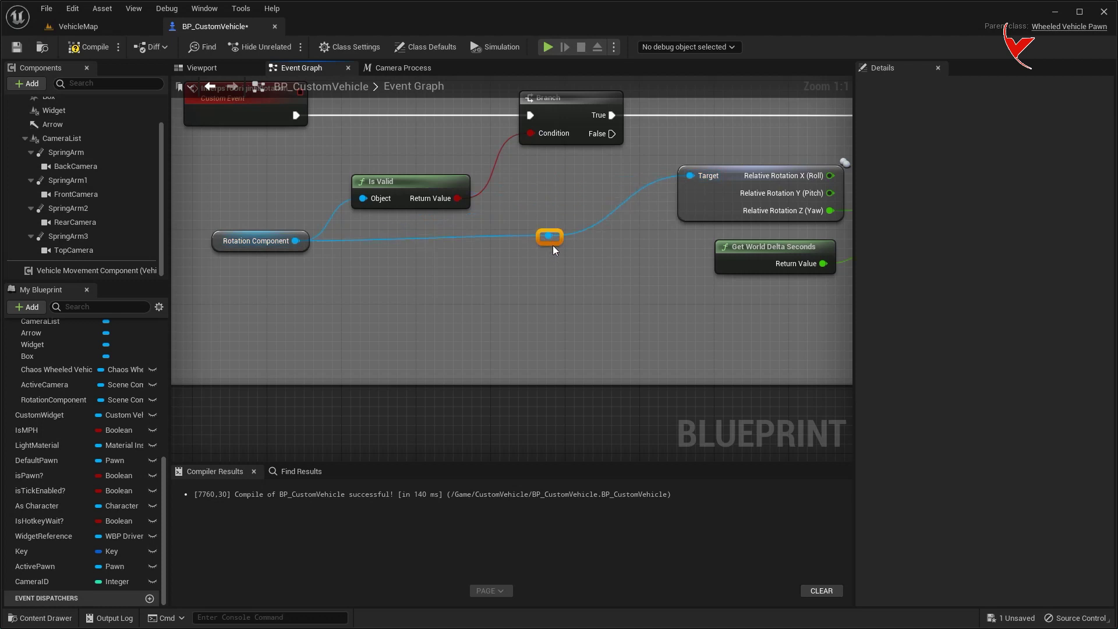
{"action": "right_click_drag", "start_coordinate": [553, 254], "coordinate": [335, 279]}
Connect Rotation Component to Set Relative Rotation's Target and delete the remaining Spring Arm node
{"action": "scroll", "coordinate": [335, 280], "scroll_direction": "down", "scroll_amount": 1}
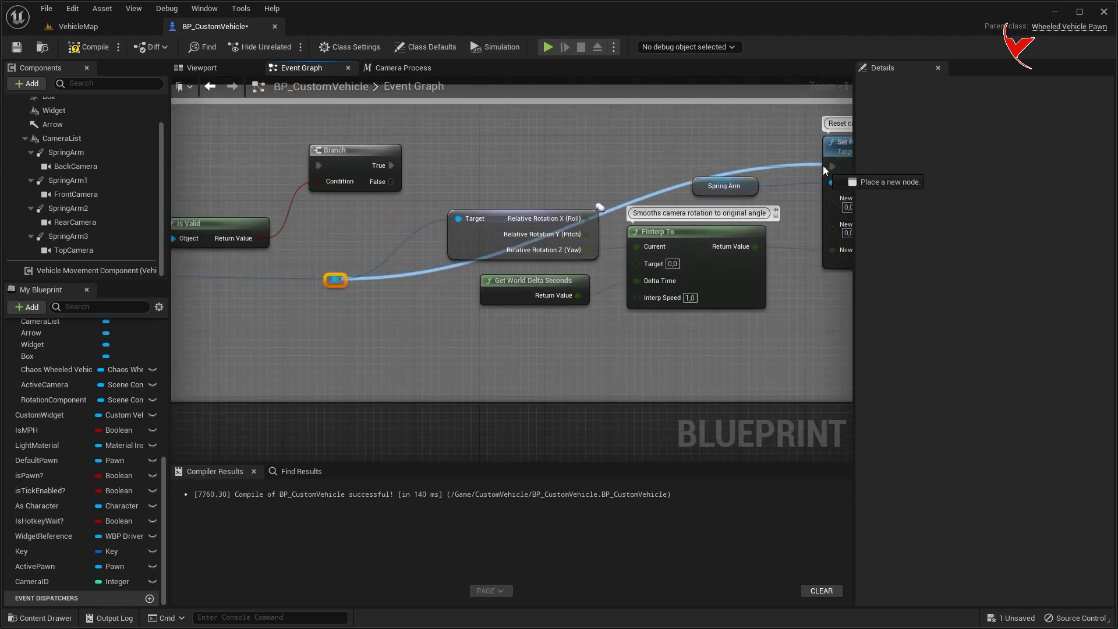
{"action": "left_click_drag", "start_coordinate": [335, 279], "coordinate": [796, 183]}
{"action": "left_click", "coordinate": [708, 193]}
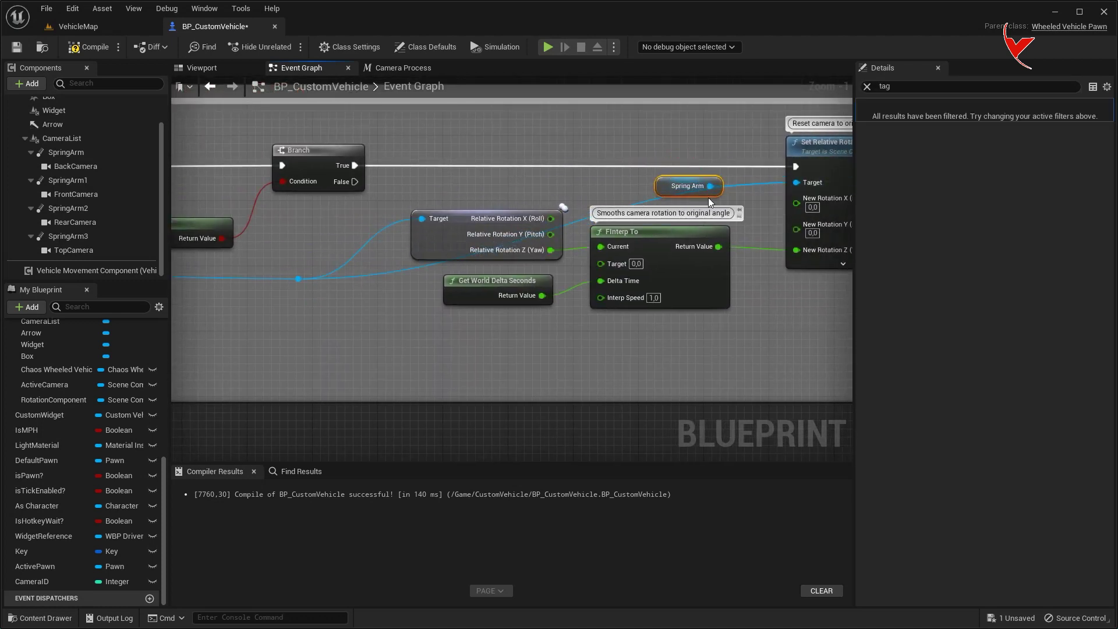
{"action": "key", "text": "Delete"}
{"action": "double_click", "coordinate": [389, 264]}
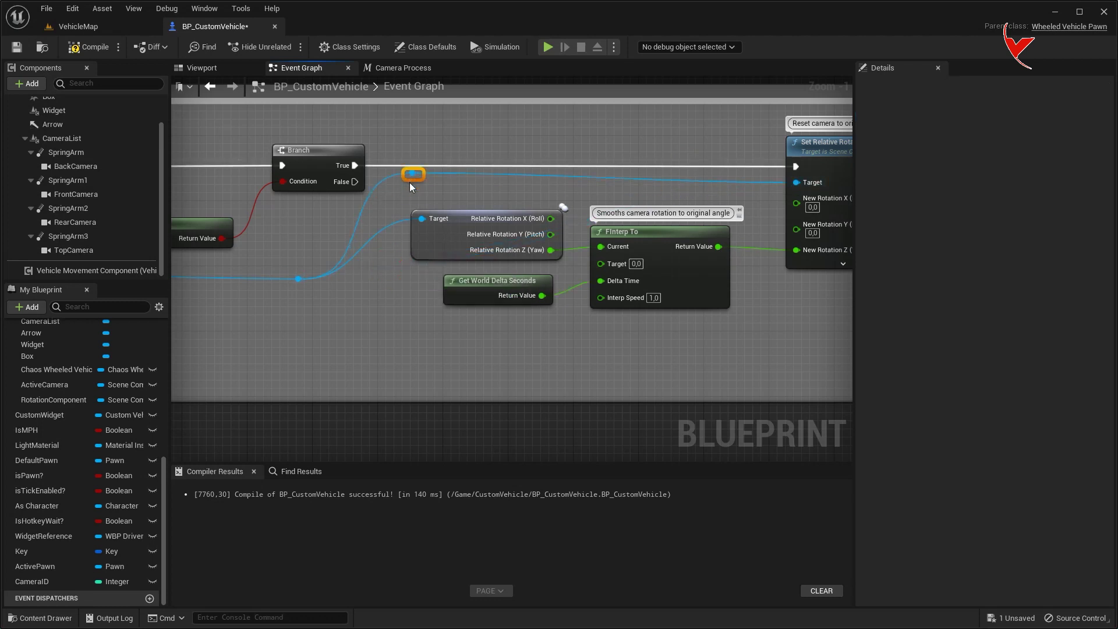
{"action": "right_click_drag", "start_coordinate": [410, 184], "coordinate": [566, 219]}
{"action": "scroll", "coordinate": [731, 263], "scroll_direction": "down", "scroll_amount": 3}
{"action": "scroll", "coordinate": [530, 264], "scroll_direction": "down", "scroll_amount": 2}
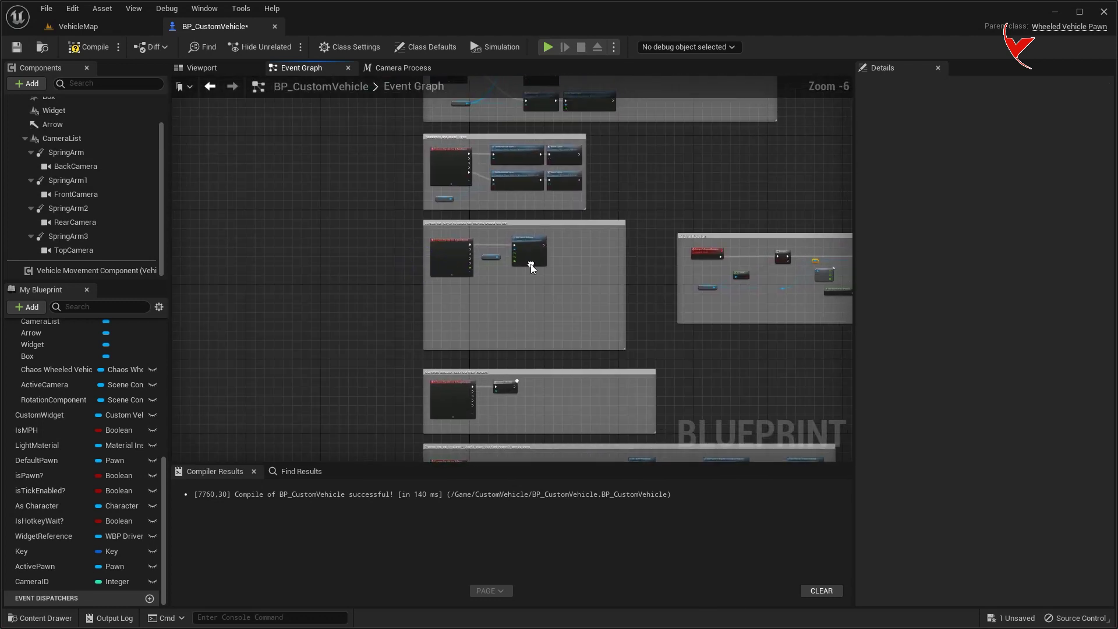
Insert a Branch after the IA_LookAround Triggered event
{"action": "scroll", "coordinate": [530, 264], "scroll_direction": "up", "scroll_amount": 4}
{"action": "key", "text": "ctrl+z"}
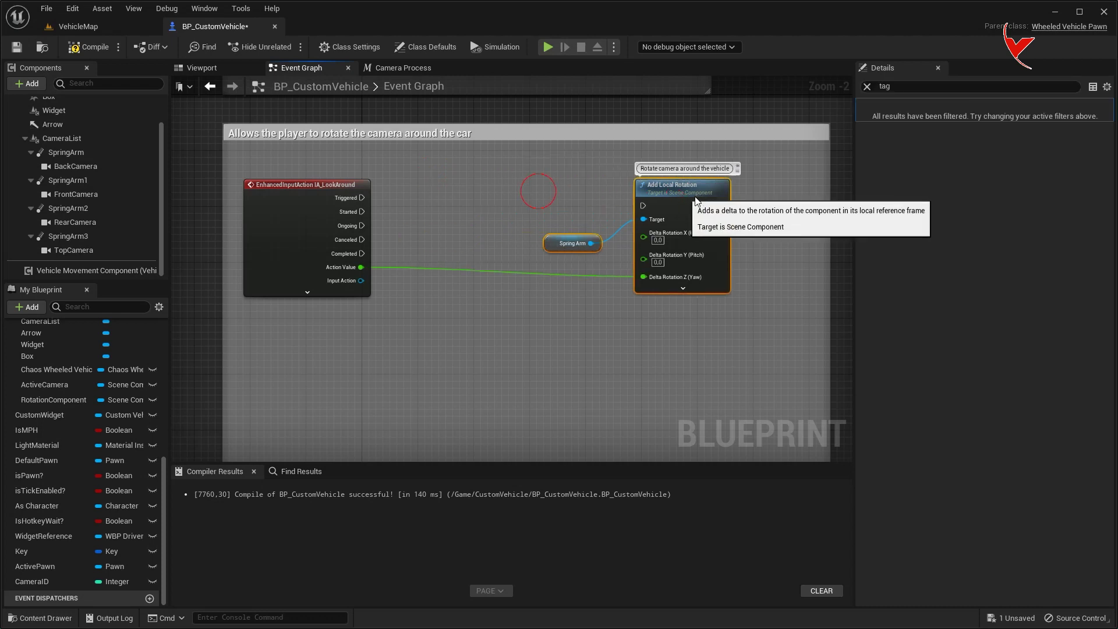
{"action": "scroll", "coordinate": [350, 262], "scroll_direction": "up", "scroll_amount": 1}
{"action": "left_click_drag", "start_coordinate": [342, 259], "coordinate": [442, 263]}
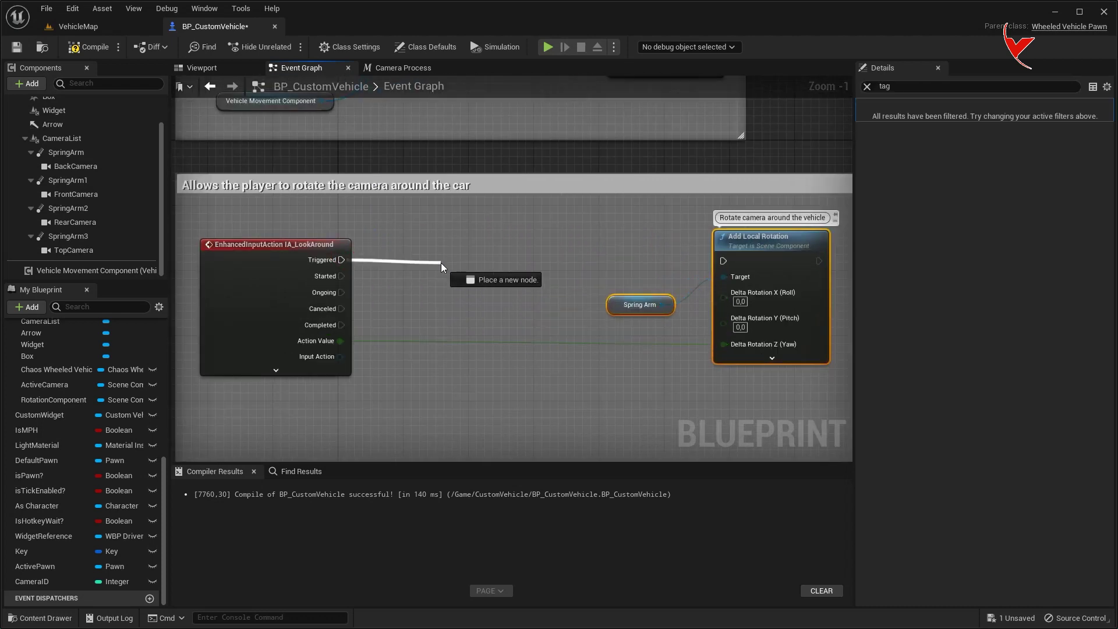
{"action": "left_click", "coordinate": [478, 456]}
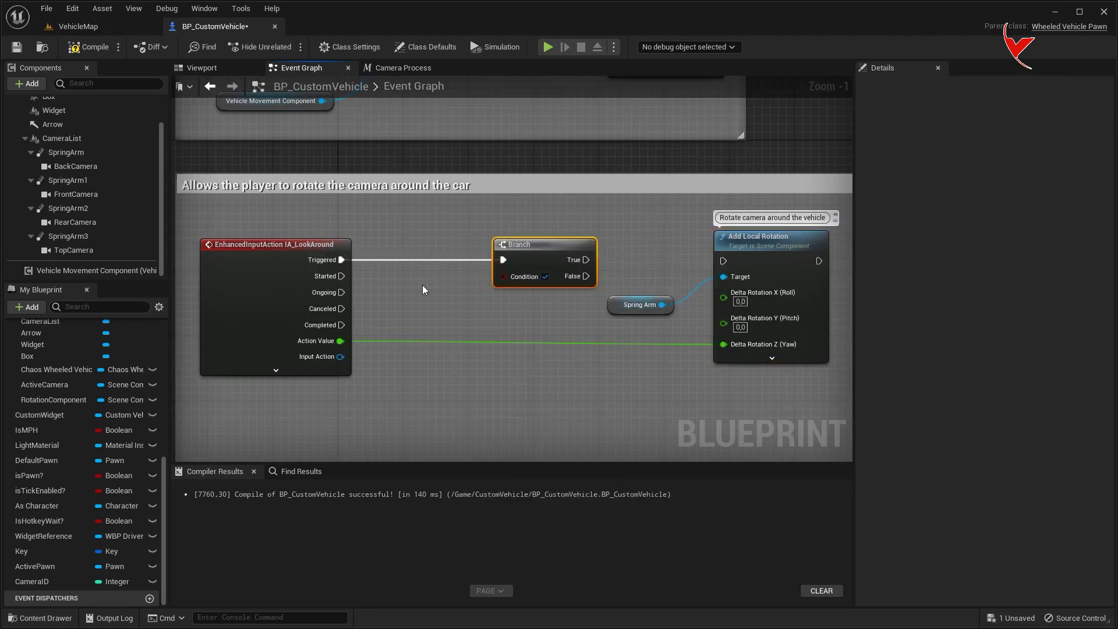
Feed the Branch condition from a Rotation Component getter through an Is Valid check
{"action": "scroll", "coordinate": [82, 442], "scroll_direction": "up", "scroll_amount": 1}
{"action": "left_click_drag", "start_coordinate": [54, 418], "coordinate": [485, 317]}
{"action": "left_click", "coordinate": [408, 343]}
{"action": "type", "text": "is valid"}
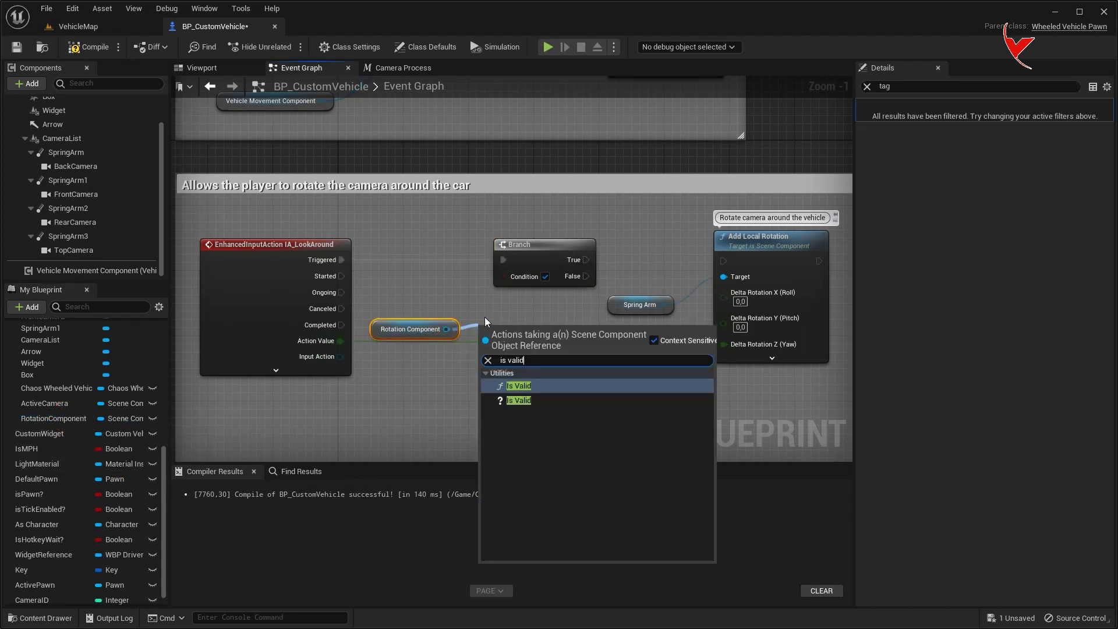
{"action": "left_click", "coordinate": [520, 387]}
Widen the camera-rotation comment box and wire Branch True into Add Local Rotation
{"action": "scroll", "coordinate": [554, 282], "scroll_direction": "down", "scroll_amount": 1}
{"action": "scroll", "coordinate": [554, 282], "scroll_direction": "down", "scroll_amount": 2}
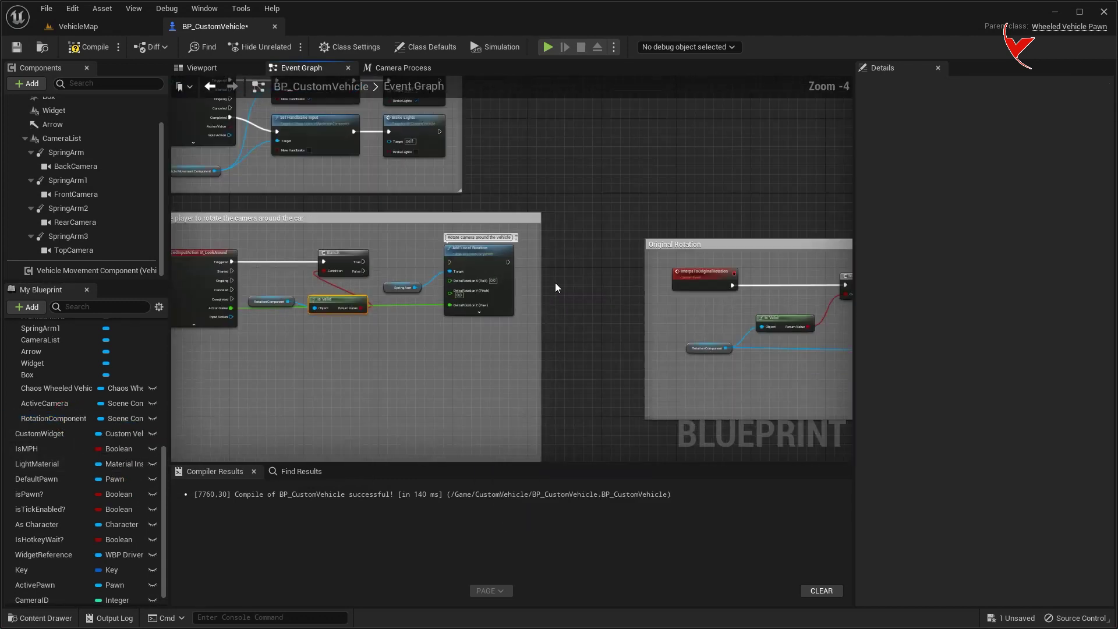
{"action": "left_click_drag", "start_coordinate": [541, 285], "coordinate": [631, 285]}
{"action": "right_click_drag", "start_coordinate": [438, 271], "coordinate": [516, 264]}
{"action": "mouse_move", "coordinate": [497, 257]}
{"action": "left_mouse_down"}
{"action": "mouse_move", "coordinate": [582, 291]}
{"action": "mouse_move", "coordinate": [661, 257]}
{"action": "left_mouse_up"}
{"action": "scroll", "coordinate": [507, 262], "scroll_direction": "up", "scroll_amount": 1}
{"action": "left_click_drag", "start_coordinate": [496, 301], "coordinate": [736, 297]}
{"action": "left_click_drag", "start_coordinate": [568, 292], "coordinate": [612, 292]}
Wire Rotation Component into Add Local Rotation's Target through a reroute point
{"action": "left_click_drag", "start_coordinate": [359, 331], "coordinate": [509, 369]}
{"action": "mouse_move", "coordinate": [465, 350]}
{"action": "left_mouse_down"}
{"action": "mouse_move", "coordinate": [490, 319]}
{"action": "mouse_move", "coordinate": [491, 270]}
{"action": "left_mouse_up"}
{"action": "left_click", "coordinate": [491, 320]}
{"action": "left_click_drag", "start_coordinate": [422, 318], "coordinate": [737, 308]}
{"action": "scroll", "coordinate": [470, 327], "scroll_direction": "up", "scroll_amount": 2}
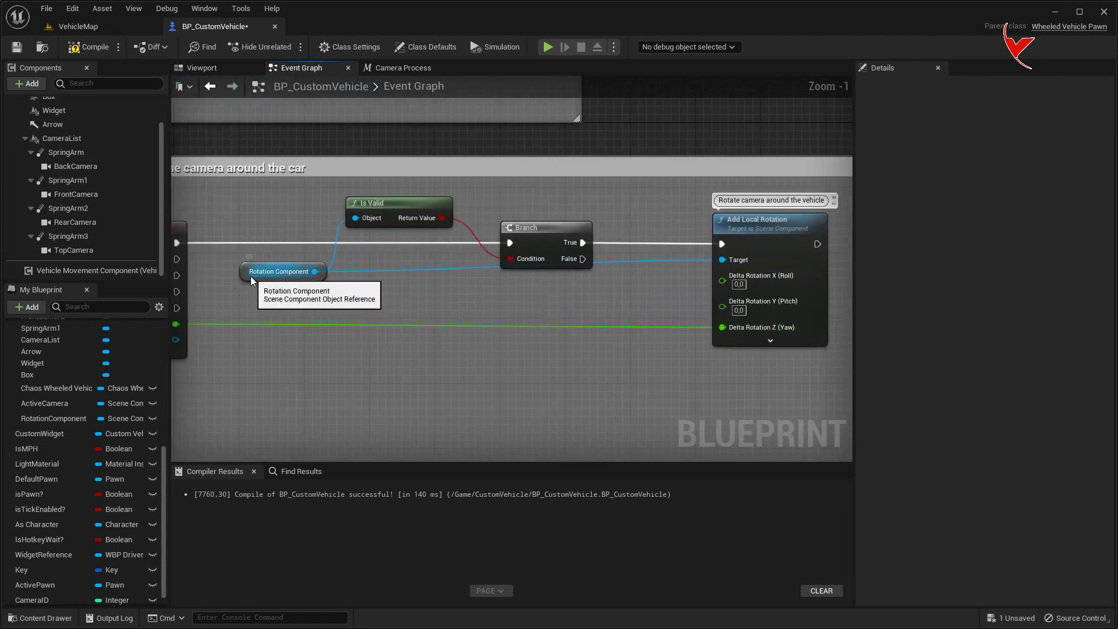
{"action": "left_click_drag", "start_coordinate": [251, 281], "coordinate": [317, 297]}
{"action": "double_click", "coordinate": [649, 267]}
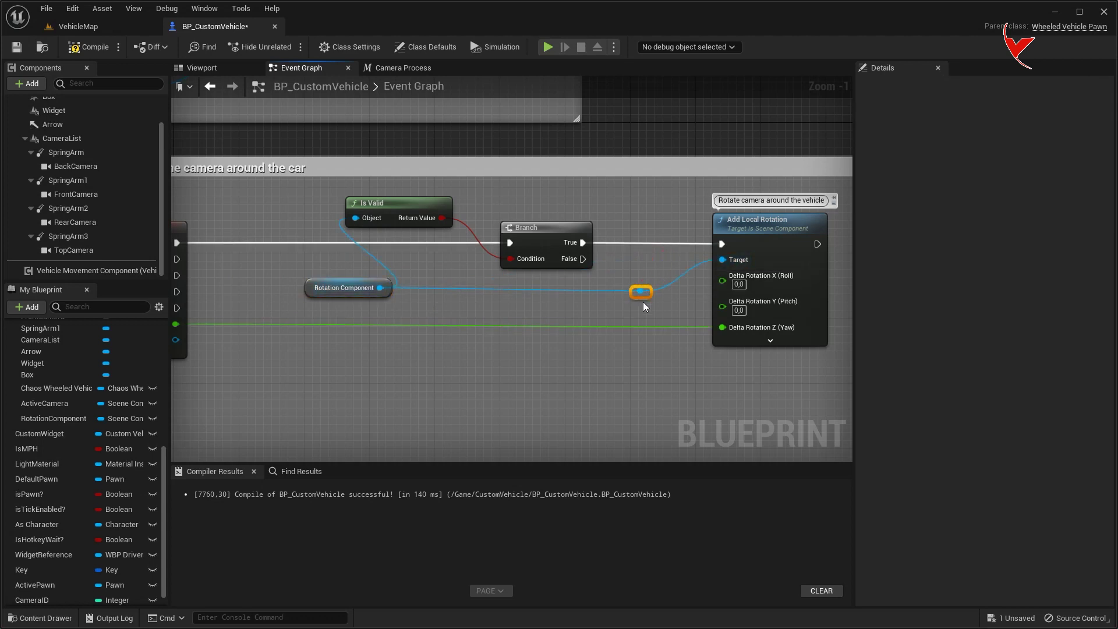
{"action": "right_click_drag", "start_coordinate": [646, 296], "coordinate": [830, 365]}
{"action": "left_click", "coordinate": [455, 310]}
{"action": "scroll", "coordinate": [582, 341], "scroll_direction": "down", "scroll_amount": 3}
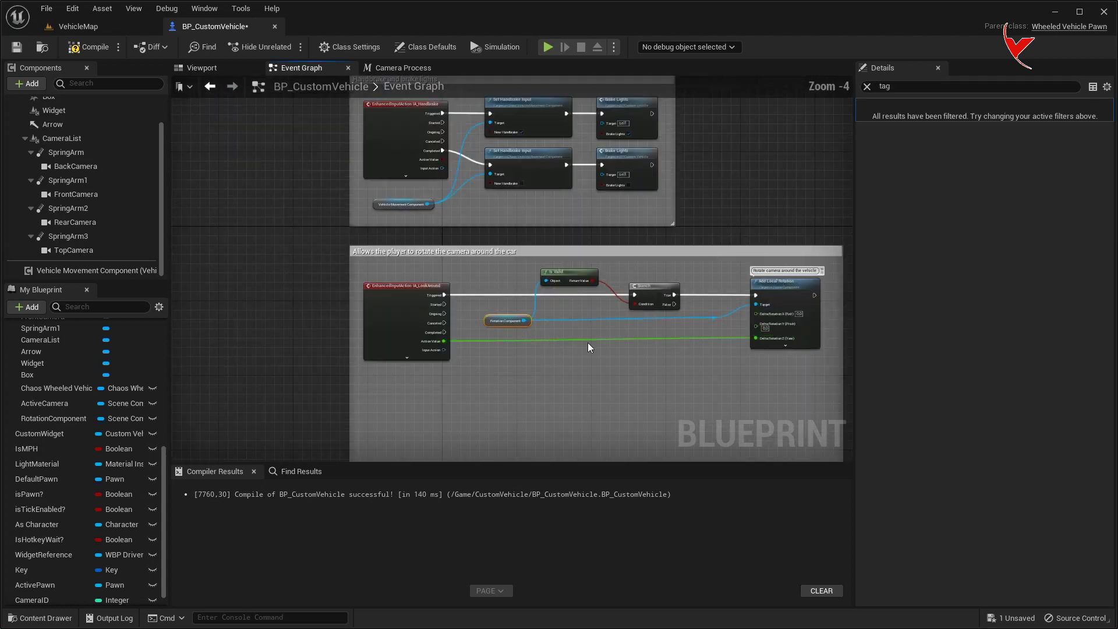
{"action": "left_click", "coordinate": [76, 26]}
Play the VehicleMap, orbit the camera around the truck, then stop the session
{"action": "left_click", "coordinate": [260, 46]}
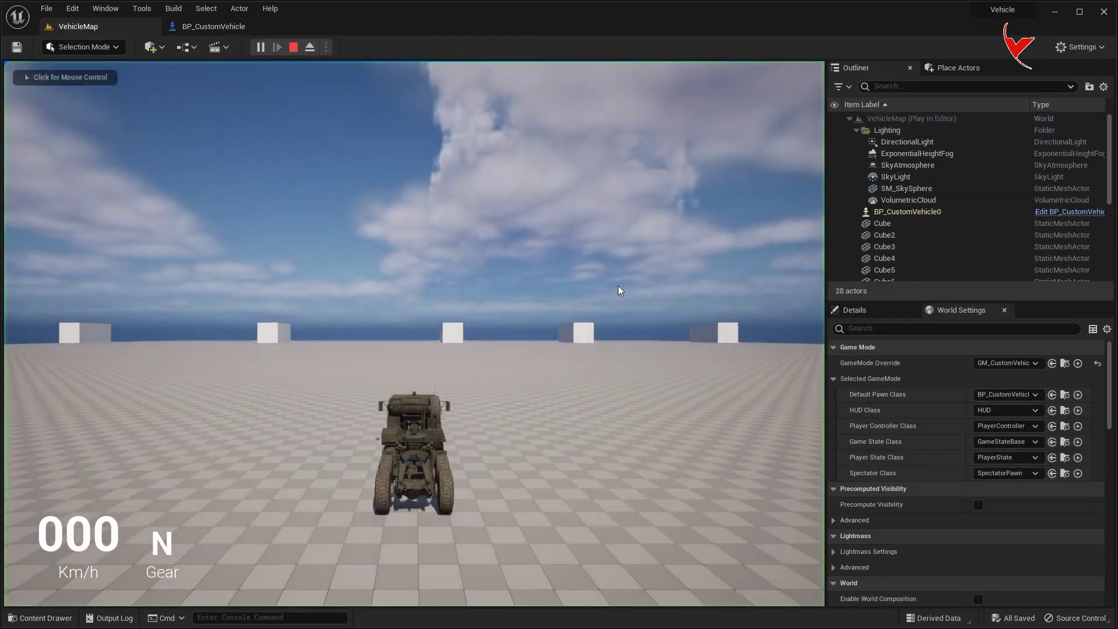
{"action": "left_click", "coordinate": [620, 290]}
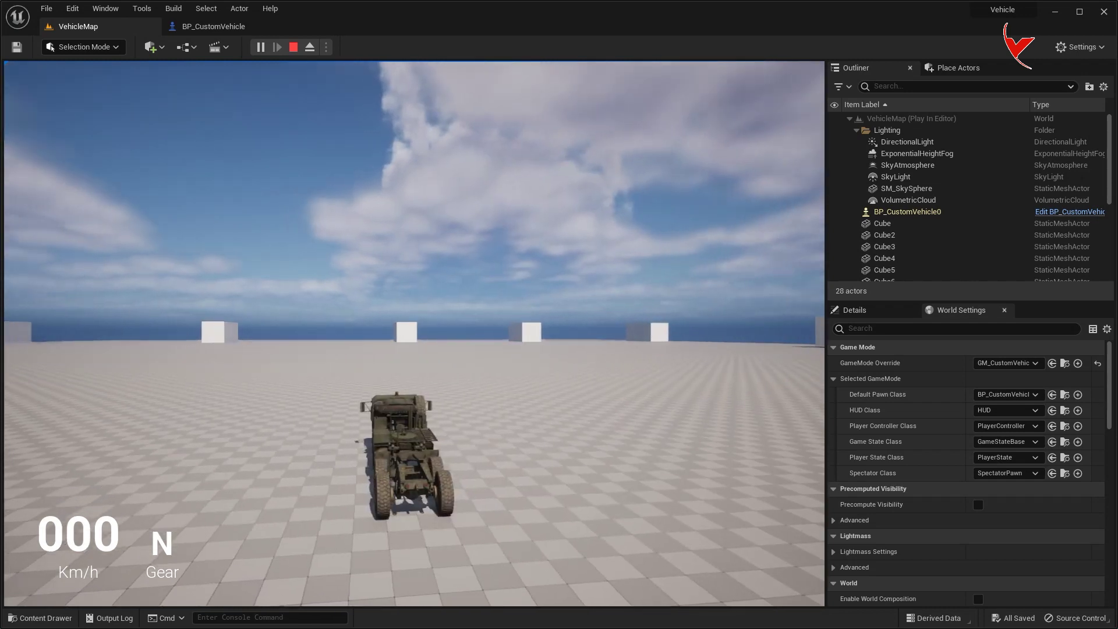
{"action": "key", "text": "Escape"}
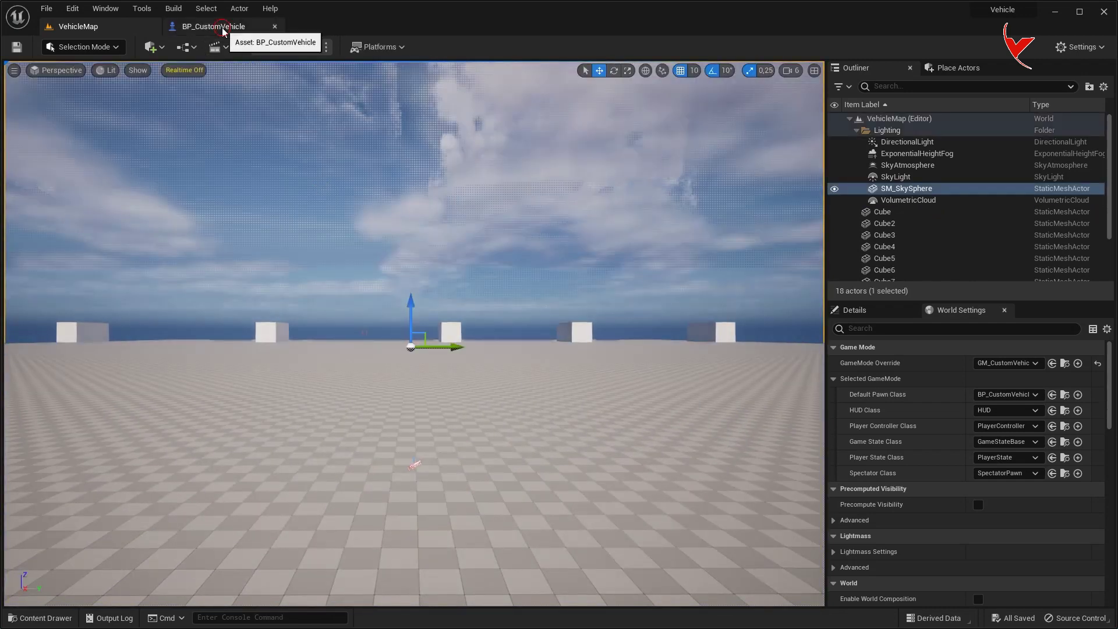
In BP_CustomVehicle, give the RearCamera component the tag customrotation
{"action": "left_click", "coordinate": [222, 27]}
{"action": "left_click", "coordinate": [89, 223]}
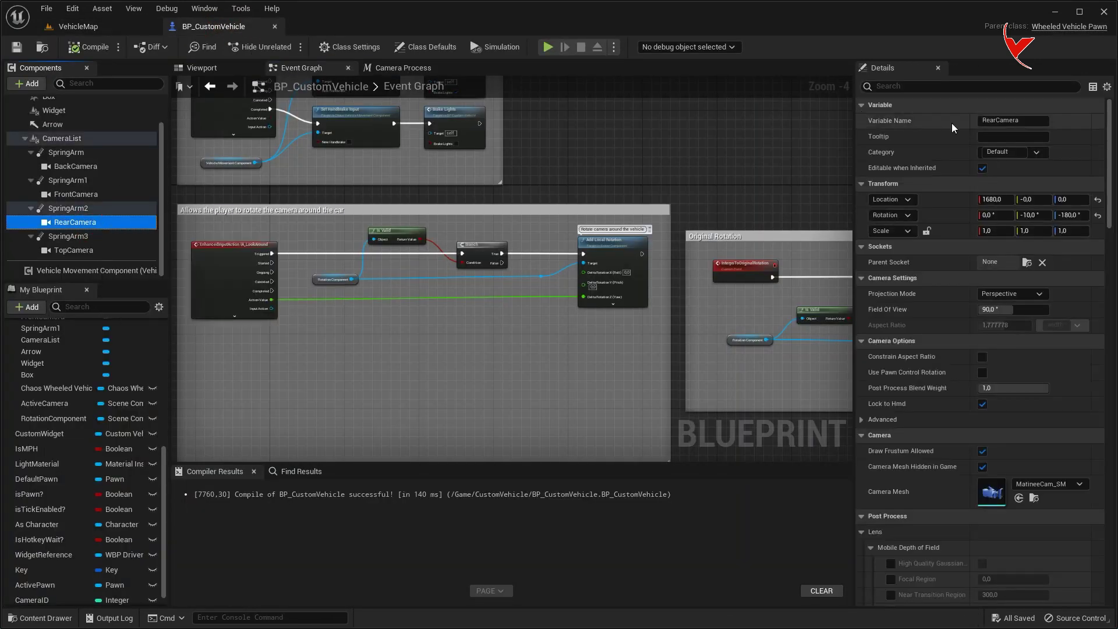
{"action": "left_click", "coordinate": [949, 87]}
{"action": "type", "text": "tag"}
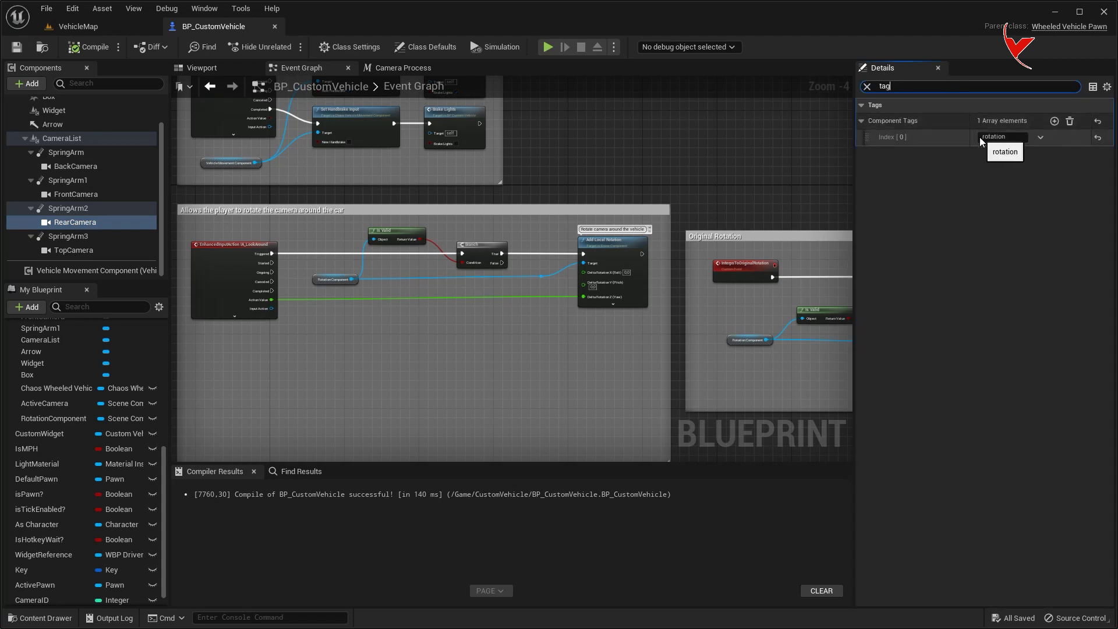
{"action": "type", "text": "custom"}
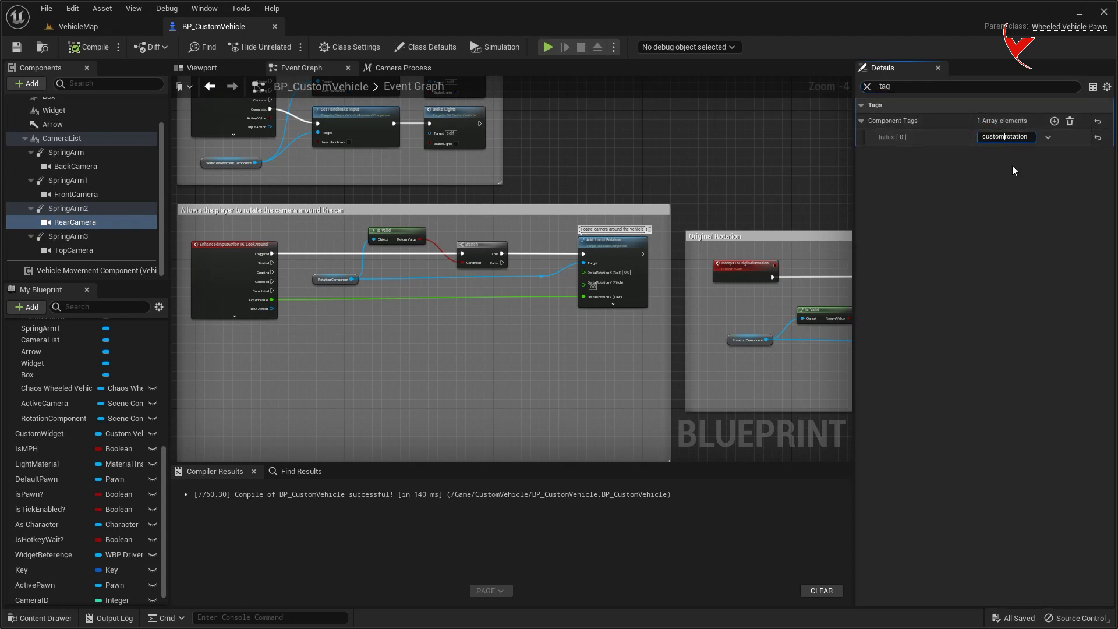
Duplicate the RotationComponent variable and name the copy CustomRotationComponent
{"action": "right_click", "coordinate": [80, 419]}
{"action": "left_click", "coordinate": [110, 488]}
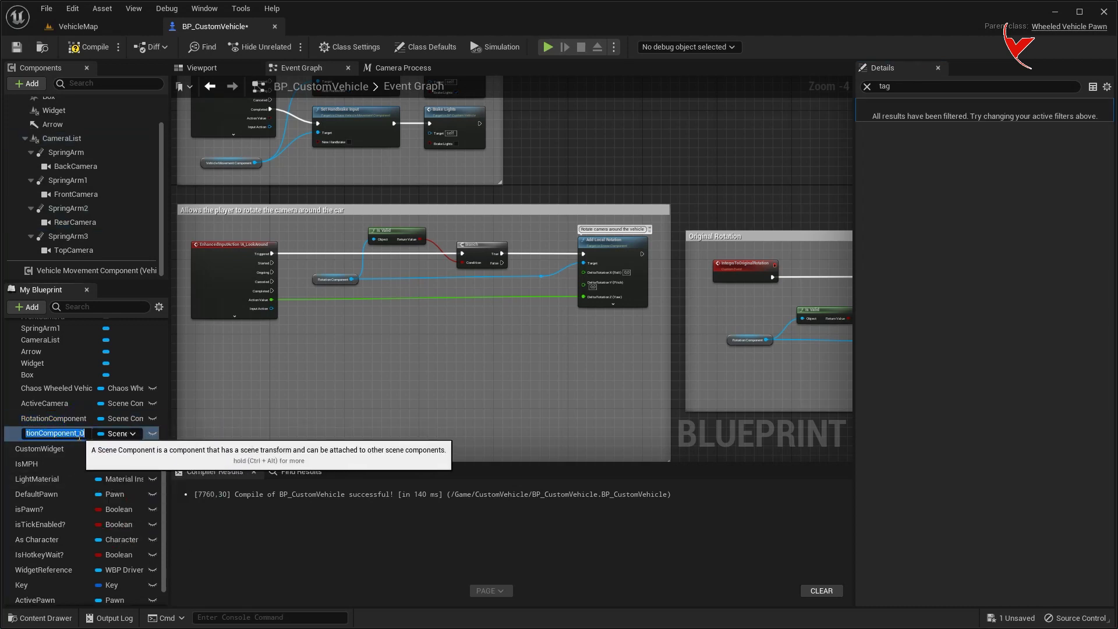
{"action": "key", "text": "BackSpace"}
{"action": "key", "text": "BackSpace"}
{"action": "key", "text": "Home"}
{"action": "type", "text": "Custom"}
{"action": "key", "text": "Return"}
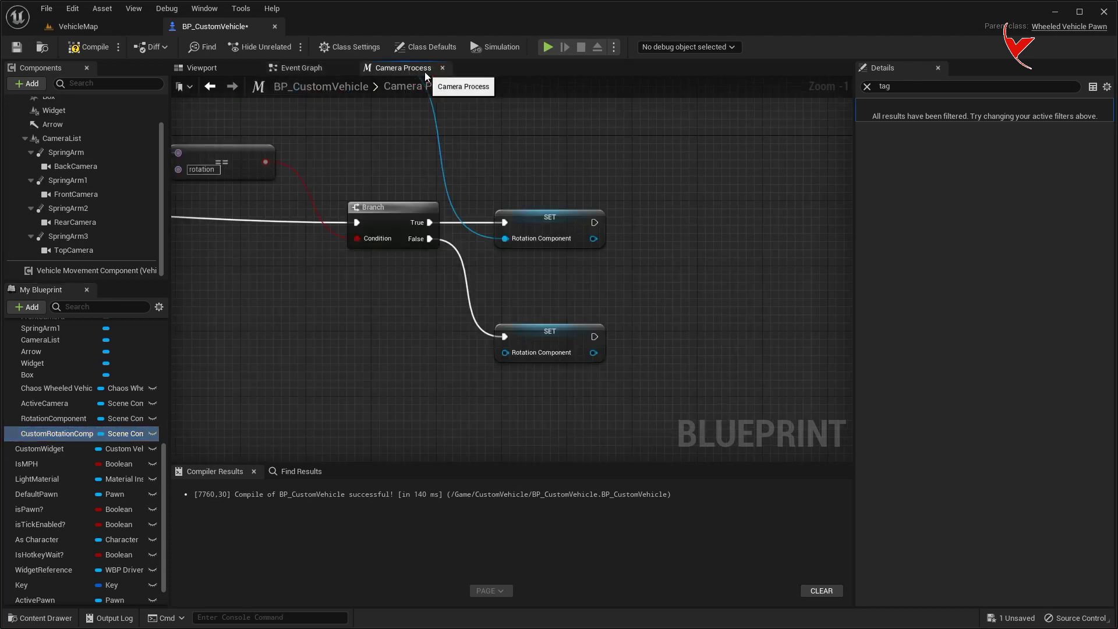
Add an Equal (==) node comparing the component tag to customrotation
{"action": "right_click_drag", "start_coordinate": [341, 289], "coordinate": [391, 194]}
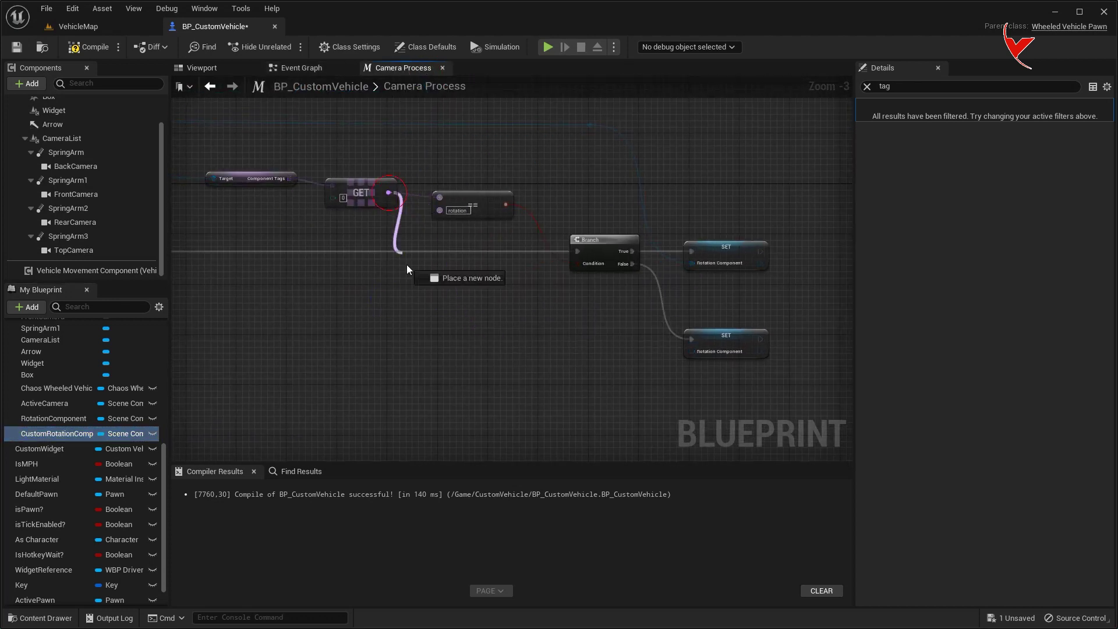
{"action": "left_click_drag", "start_coordinate": [390, 194], "coordinate": [423, 362]}
{"action": "type", "text": "=="}
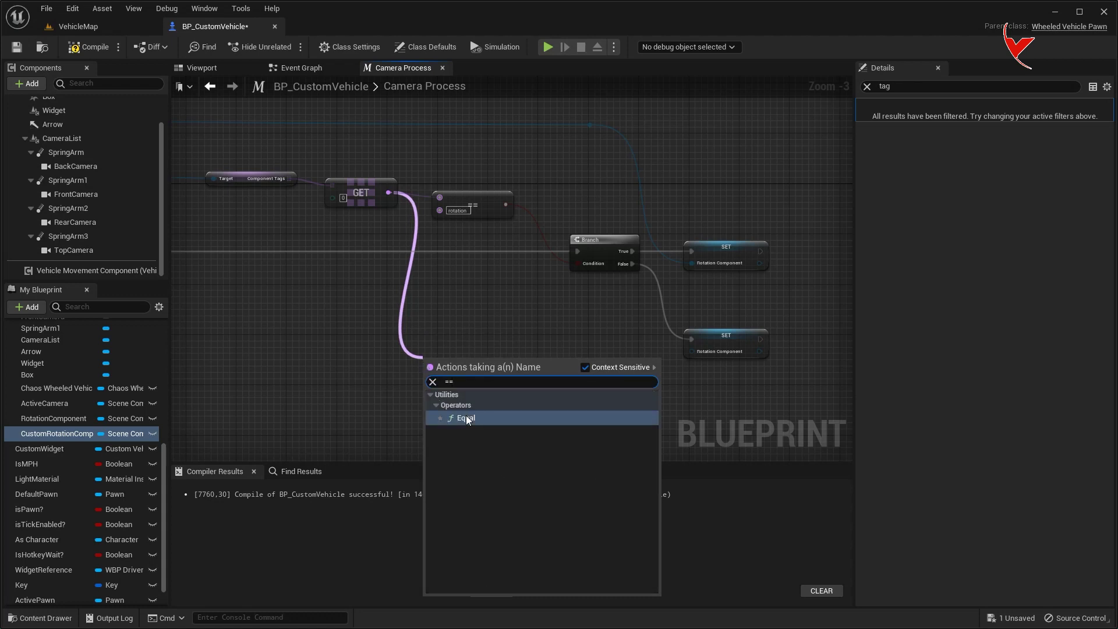
{"action": "key", "text": "Return"}
{"action": "scroll", "coordinate": [459, 389], "scroll_direction": "up", "scroll_amount": 2}
{"action": "left_click", "coordinate": [431, 369]}
{"action": "type", "text": "customrotation"}
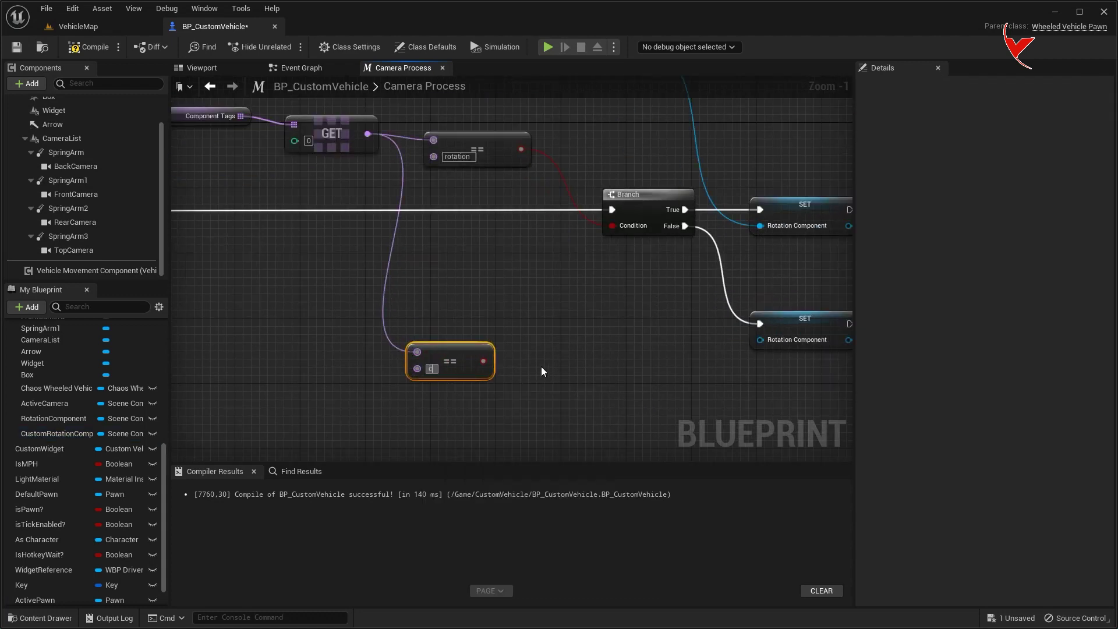
{"action": "key", "text": "Return"}
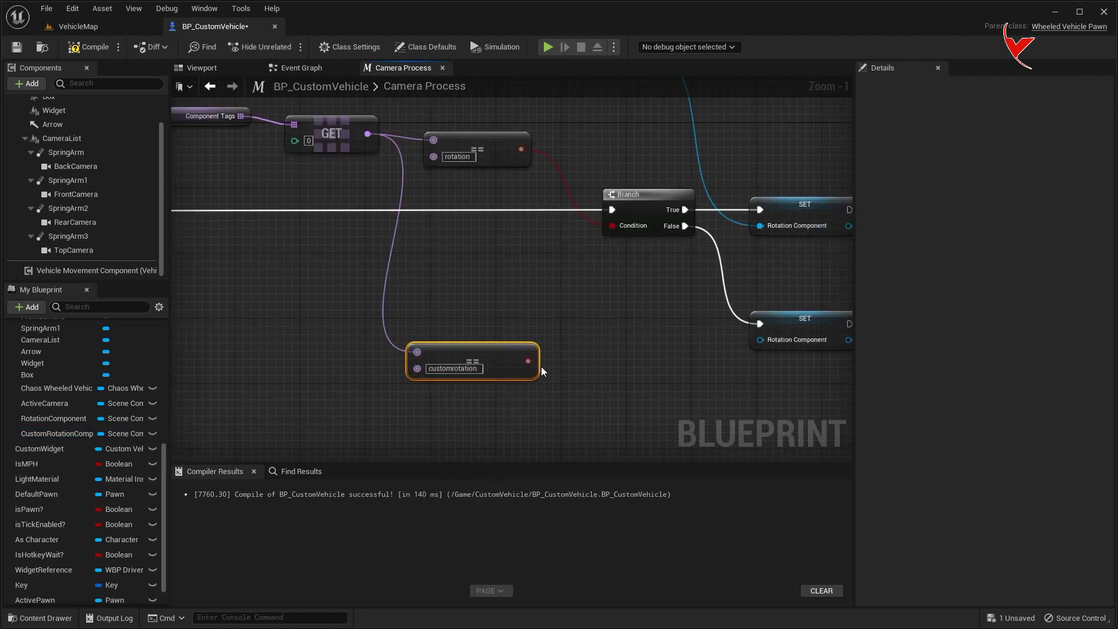
Add a second Branch on the first Branch's False path, driven by the customrotation comparison
{"action": "left_click_drag", "start_coordinate": [685, 226], "coordinate": [604, 322]}
{"action": "type", "text": "bra"}
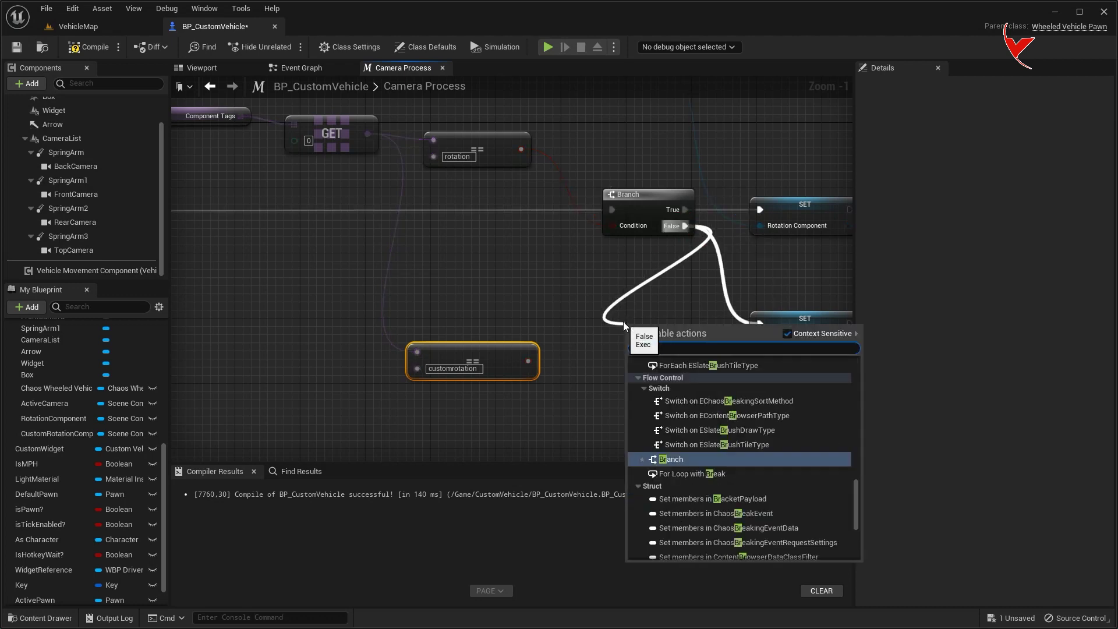
{"action": "left_click", "coordinate": [676, 518]}
{"action": "left_click_drag", "start_coordinate": [528, 361], "coordinate": [626, 370]}
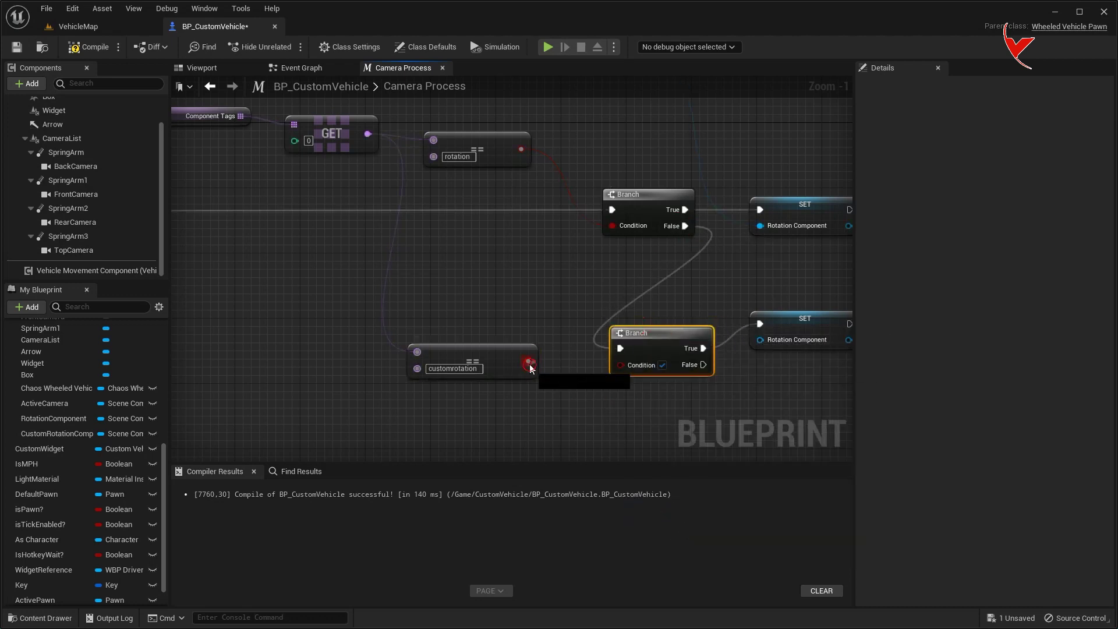
{"action": "right_click_drag", "start_coordinate": [624, 365], "coordinate": [363, 375]}
Set CustomRotationComponent to the tagged component when the customrotation tag matches
{"action": "left_click_drag", "start_coordinate": [538, 328], "coordinate": [717, 351]}
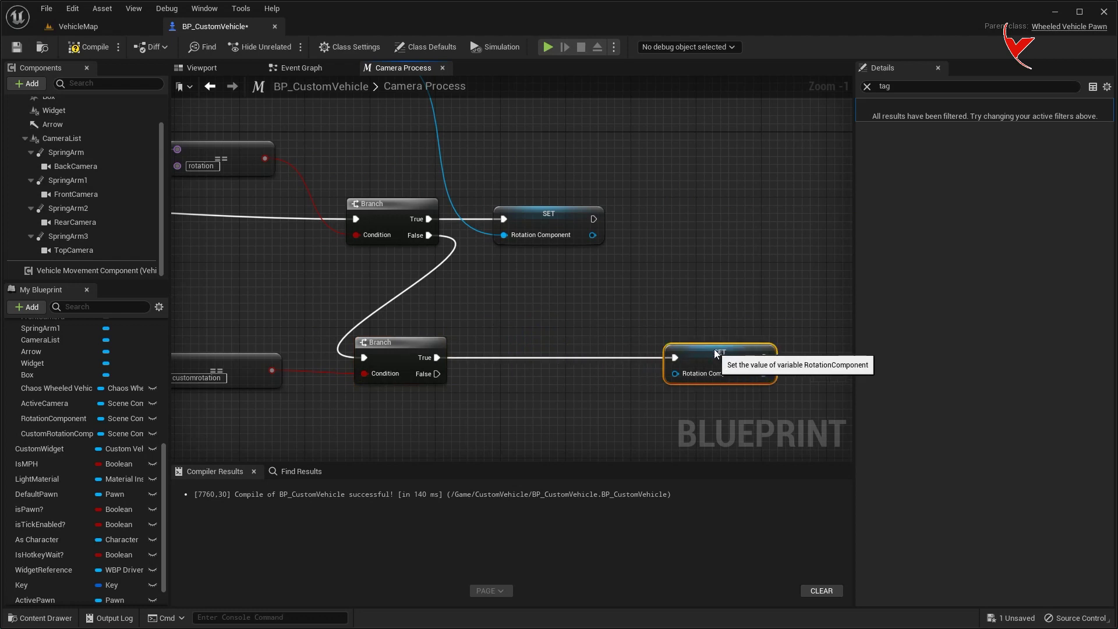
{"action": "left_click", "coordinate": [56, 435]}
{"action": "left_click_drag", "start_coordinate": [439, 357], "coordinate": [440, 358]}
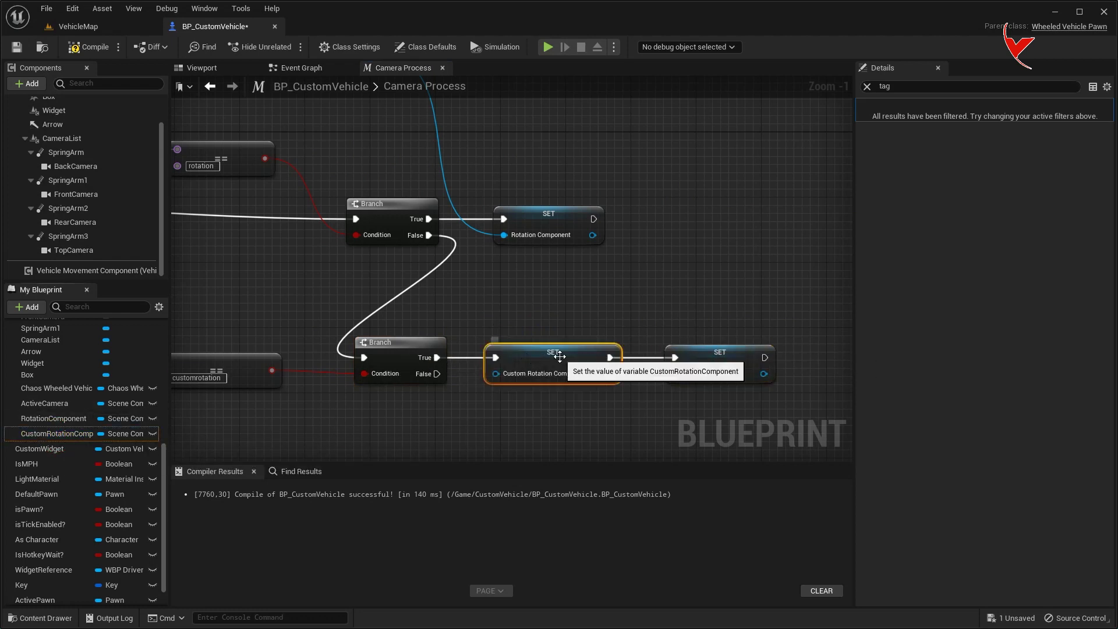
{"action": "scroll", "coordinate": [612, 303], "scroll_direction": "down", "scroll_amount": 3}
{"action": "left_click_drag", "start_coordinate": [461, 158], "coordinate": [699, 372]}
{"action": "left_click_drag", "start_coordinate": [563, 268], "coordinate": [675, 268]}
{"action": "mouse_move", "coordinate": [551, 167]}
{"action": "left_mouse_down"}
{"action": "mouse_move", "coordinate": [589, 186]}
{"action": "mouse_move", "coordinate": [645, 361]}
{"action": "left_mouse_up"}
{"action": "right_click_drag", "start_coordinate": [597, 319], "coordinate": [482, 302]}
Also set CustomRotationComponent after RotationComponent, and copy those setters onto the second Branch's False path
{"action": "scroll", "coordinate": [552, 274], "scroll_direction": "up", "scroll_amount": 3}
{"action": "mouse_move", "coordinate": [79, 433]}
{"action": "left_mouse_down", "text": "alt"}
{"action": "mouse_move", "coordinate": [616, 239]}
{"action": "mouse_move", "coordinate": [721, 238]}
{"action": "left_mouse_up", "text": "alt"}
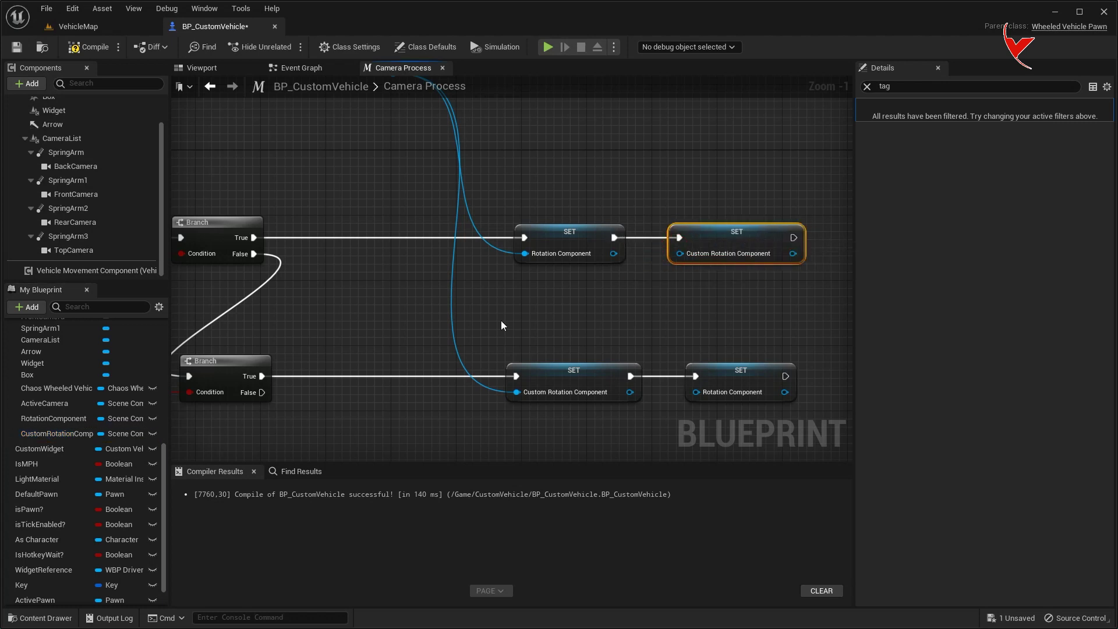
{"action": "right_click_drag", "start_coordinate": [479, 271], "coordinate": [484, 172]}
{"action": "left_click_drag", "start_coordinate": [561, 224], "coordinate": [751, 336]}
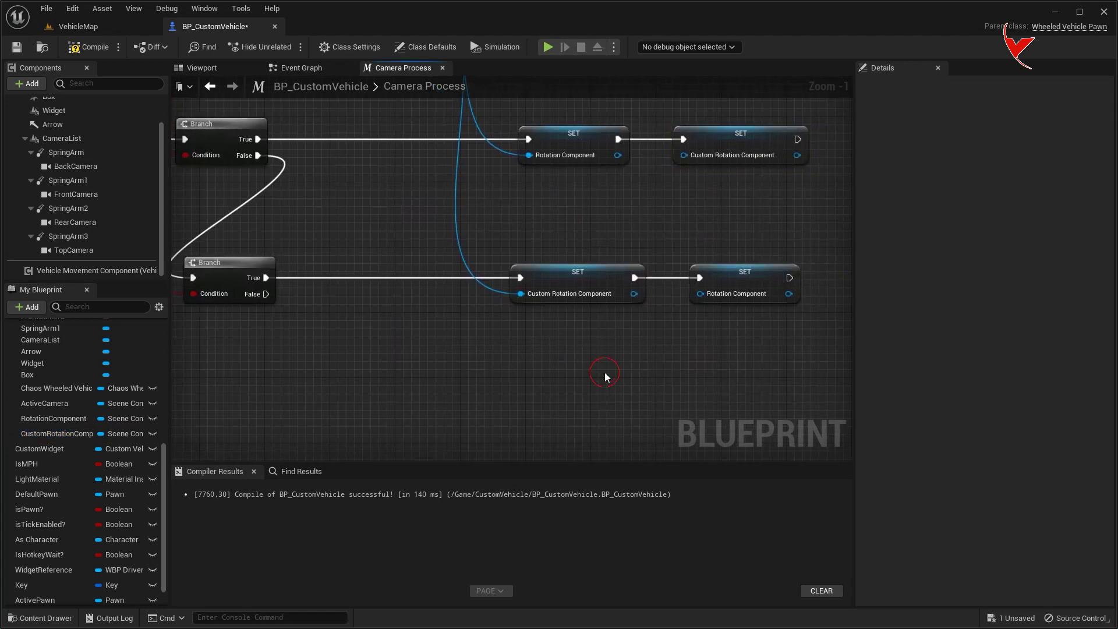
{"action": "key", "text": "ctrl+c"}
{"action": "key", "text": "ctrl+v"}
{"action": "left_click_drag", "start_coordinate": [266, 294], "coordinate": [521, 384]}
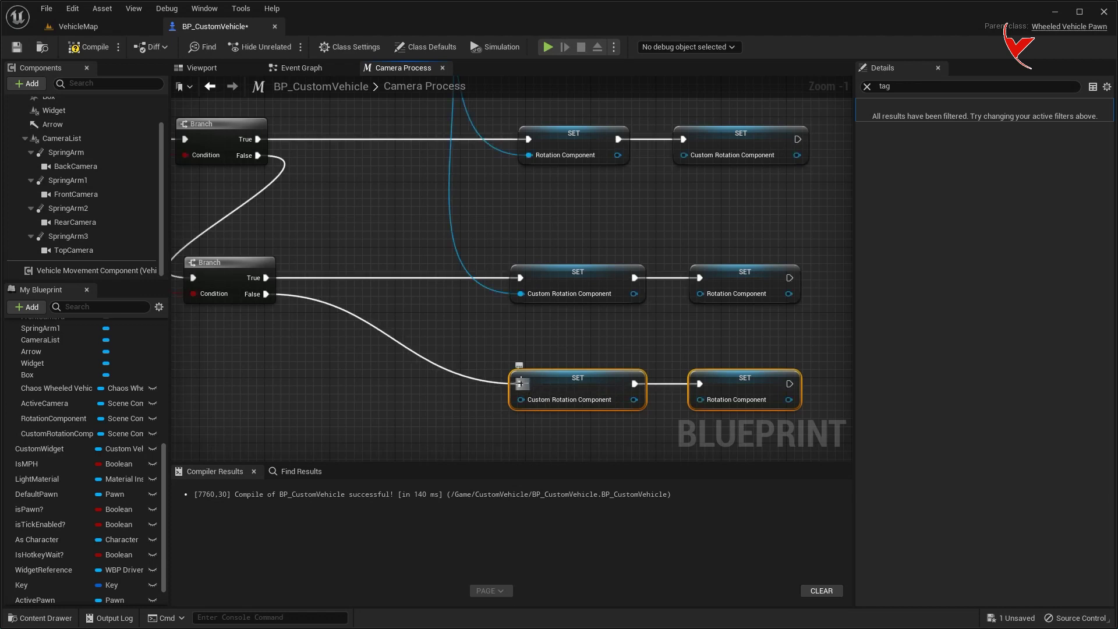
{"action": "left_click", "coordinate": [298, 69]}
{"action": "scroll", "coordinate": [394, 300], "scroll_direction": "up", "scroll_amount": 3}
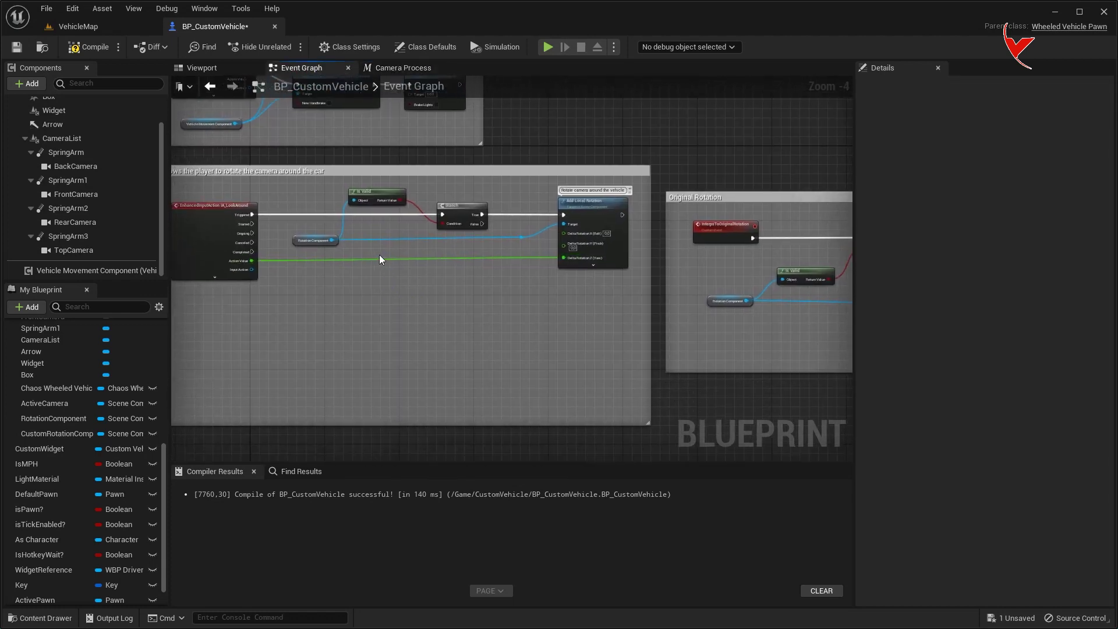
Add a Branch on the look-around False path conditioned on Is Valid(CustomRotationComponent)
{"action": "left_click_drag", "start_coordinate": [556, 201], "coordinate": [459, 322]}
{"action": "type", "text": "bra"}
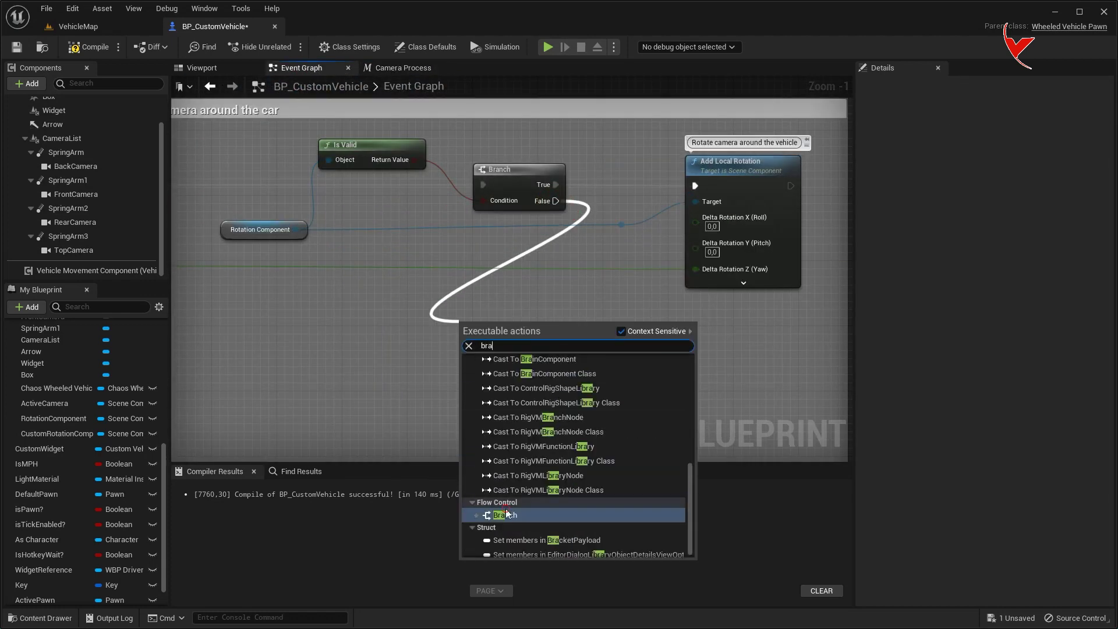
{"action": "key", "text": "Return"}
{"action": "right_click_drag", "start_coordinate": [501, 344], "coordinate": [627, 326]}
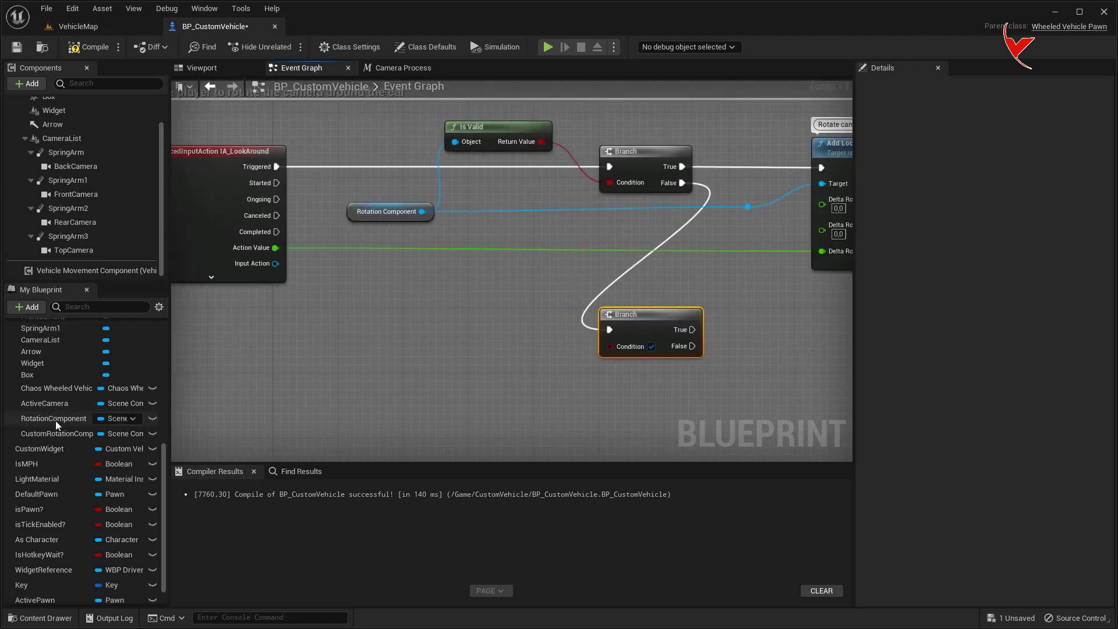
{"action": "mouse_move", "coordinate": [56, 434]}
{"action": "left_mouse_down", "text": "ctrl"}
{"action": "mouse_move", "coordinate": [334, 356]}
{"action": "mouse_move", "coordinate": [396, 362]}
{"action": "left_mouse_up", "text": "ctrl"}
{"action": "type", "text": "is valid"}
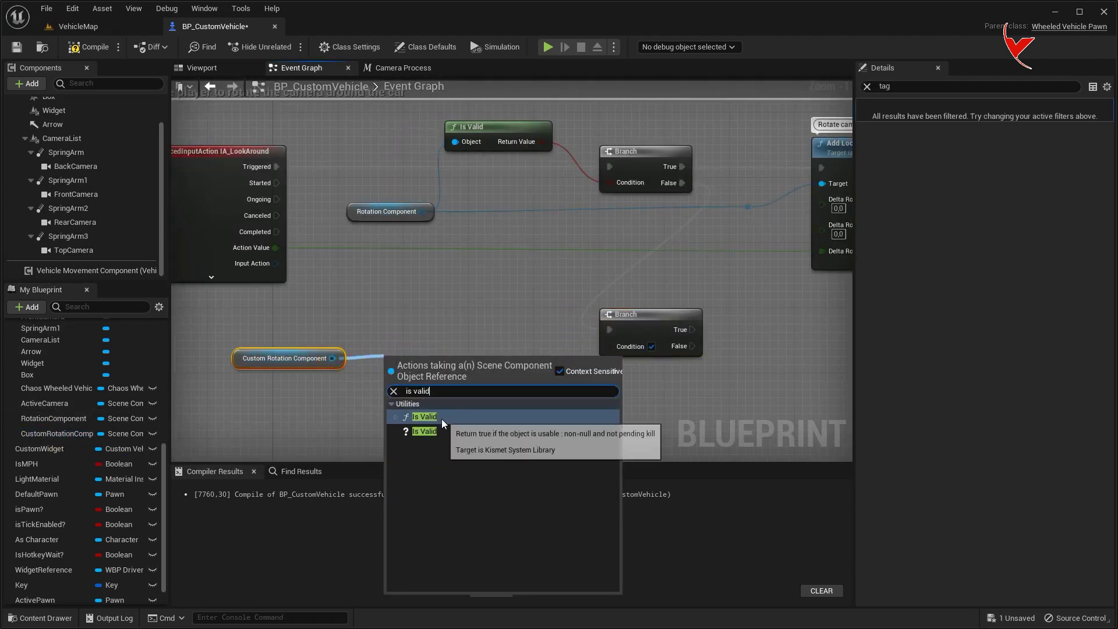
{"action": "left_click", "coordinate": [441, 417]}
{"action": "left_click_drag", "start_coordinate": [473, 370], "coordinate": [611, 348]}
Run a copied Add Local Rotation from True, targeting CustomRotationComponent with the action value as yaw
{"action": "right_click_drag", "start_coordinate": [614, 348], "coordinate": [539, 226]}
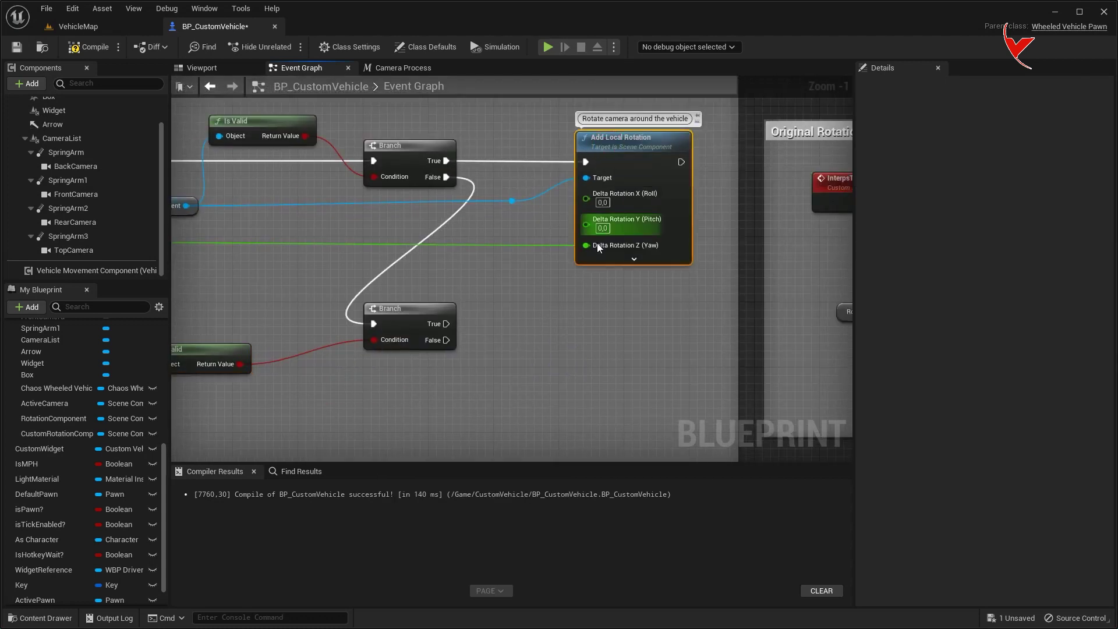
{"action": "key", "text": "ctrl+c"}
{"action": "key", "text": "ctrl+v"}
{"action": "left_click_drag", "start_coordinate": [446, 323], "coordinate": [585, 323]}
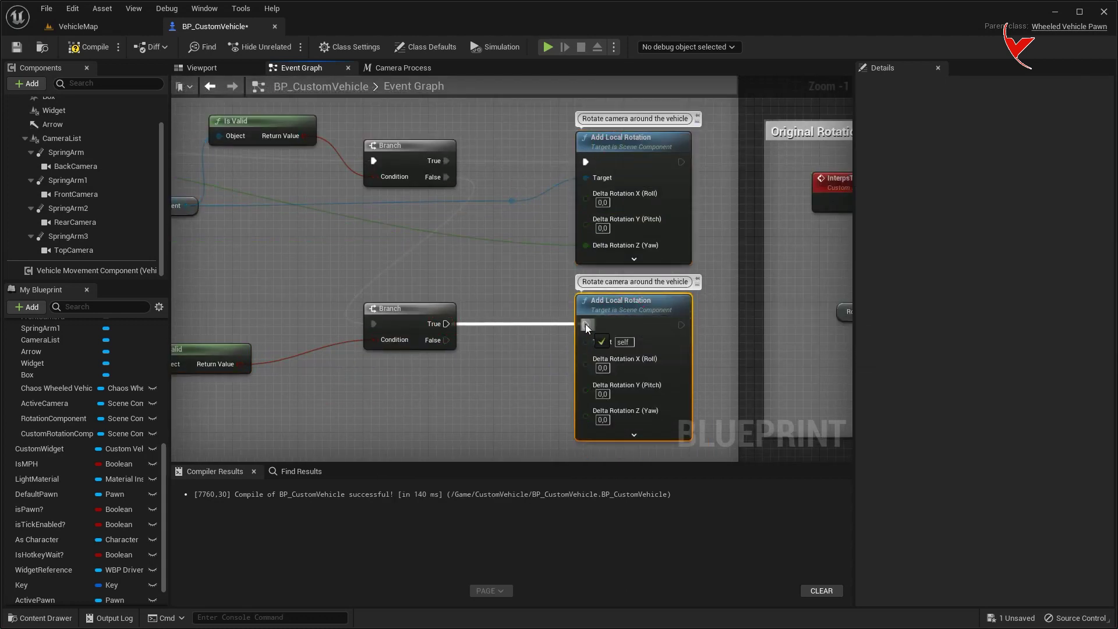
{"action": "right_click_drag", "start_coordinate": [554, 324], "coordinate": [692, 229]}
{"action": "left_click_drag", "start_coordinate": [344, 255], "coordinate": [361, 222]}
{"action": "mouse_move", "coordinate": [219, 250]}
{"action": "left_mouse_down"}
{"action": "mouse_move", "coordinate": [261, 267]}
{"action": "mouse_move", "coordinate": [662, 252]}
{"action": "mouse_move", "coordinate": [642, 279]}
{"action": "left_mouse_up"}
{"action": "double_click", "coordinate": [652, 249]}
{"action": "right_click_drag", "start_coordinate": [642, 279], "coordinate": [484, 299]}
{"action": "double_click", "coordinate": [513, 176]}
{"action": "left_click_drag", "start_coordinate": [512, 175], "coordinate": [587, 346]}
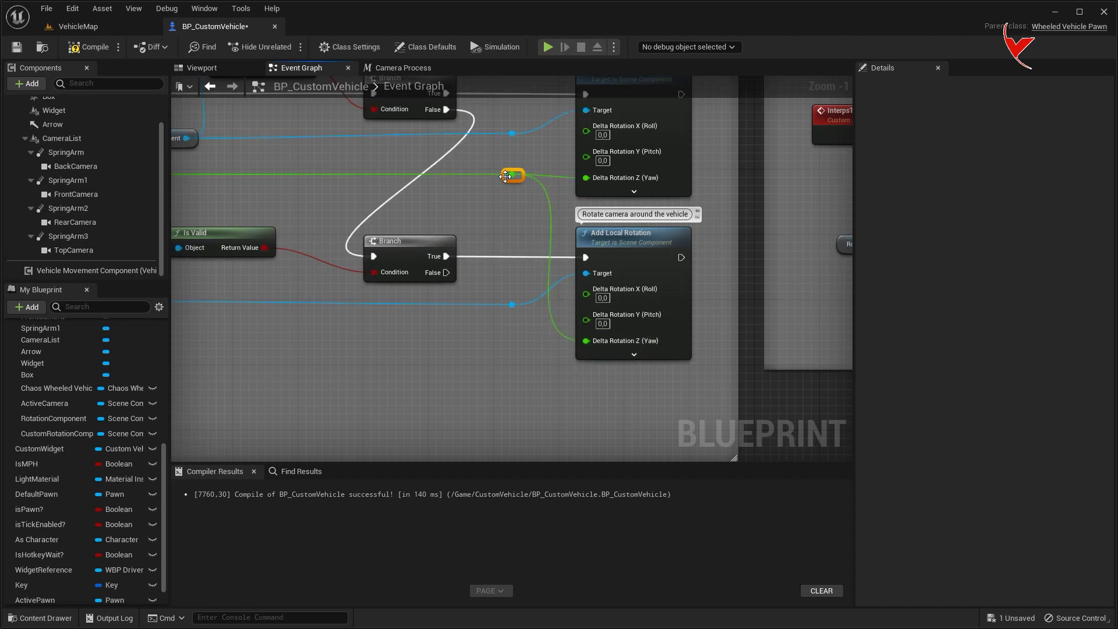
Save BP_CustomVehicle and inspect the Rotation Component in the reset logic
{"action": "key", "text": "ctrl+s"}
{"action": "right_click_drag", "start_coordinate": [495, 313], "coordinate": [406, 358]}
{"action": "left_click", "coordinate": [519, 328]}
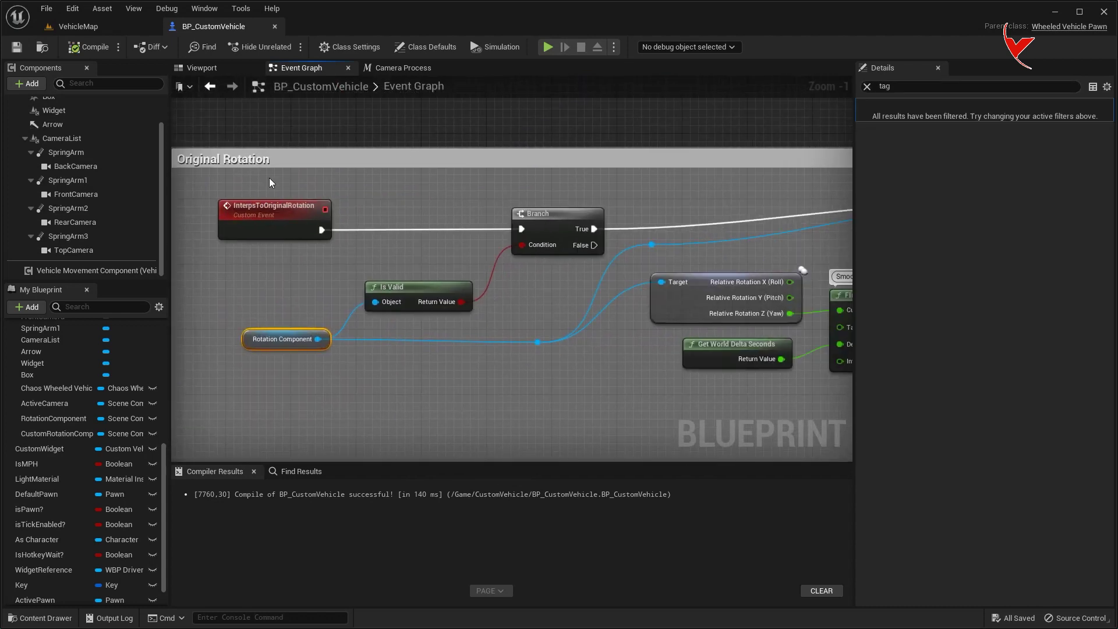
Switch to VehicleMap and launch Play to test the updated camera rotation
{"action": "right_click_drag", "start_coordinate": [269, 177], "coordinate": [525, 190]}
{"action": "left_click", "coordinate": [126, 27]}
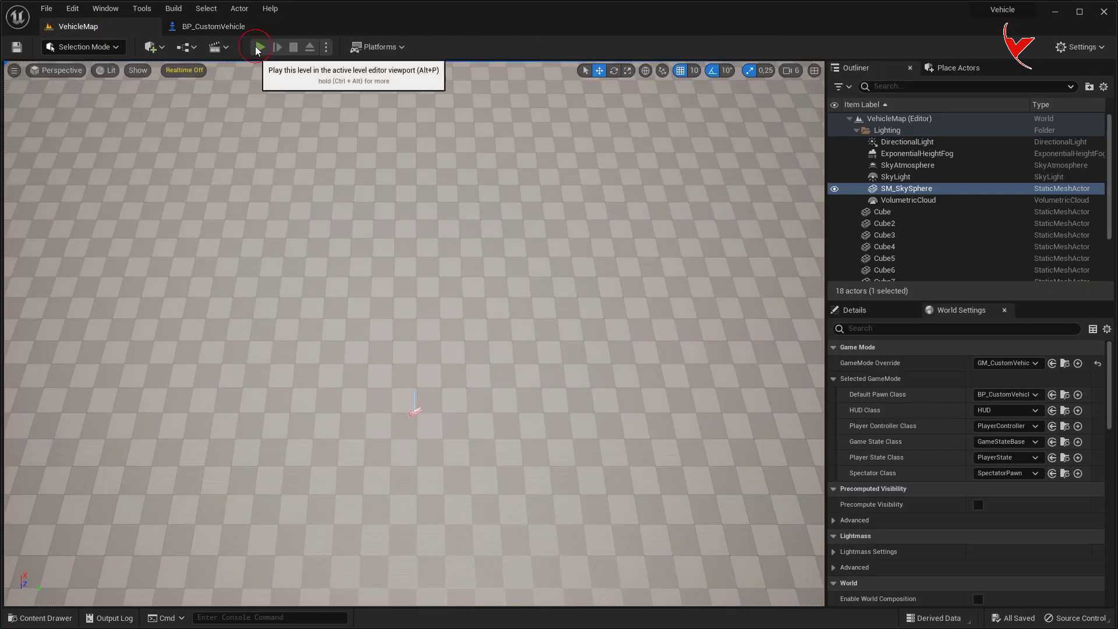
{"action": "left_click", "coordinate": [260, 46]}
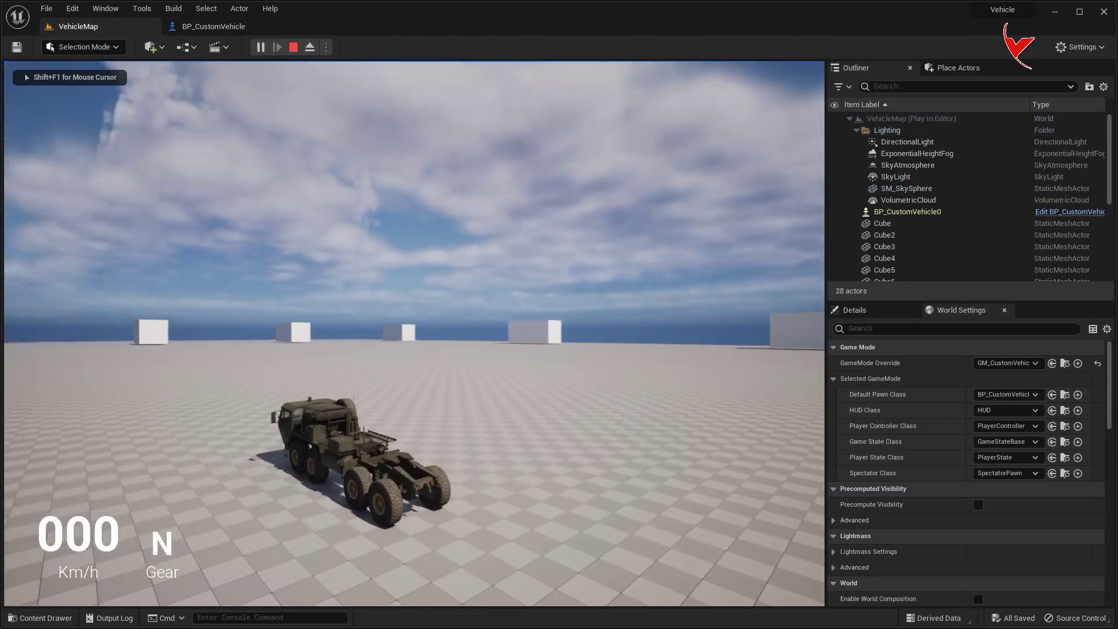
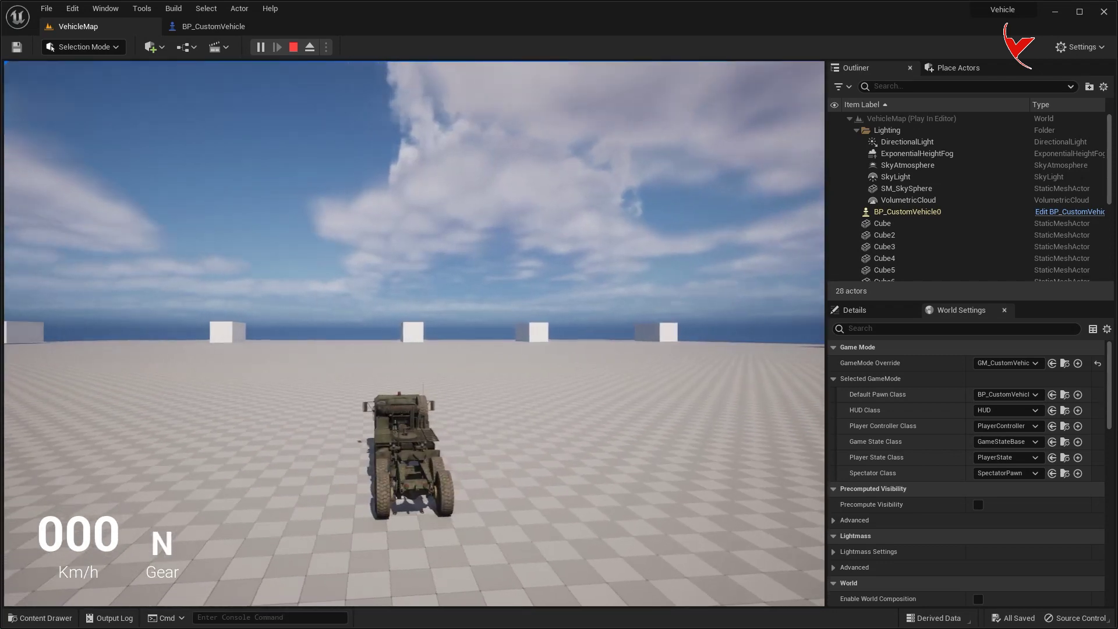
Stop the play test and add a macro named CameraRotationReset to BP_CustomVehicle
{"action": "key", "text": "Escape"}
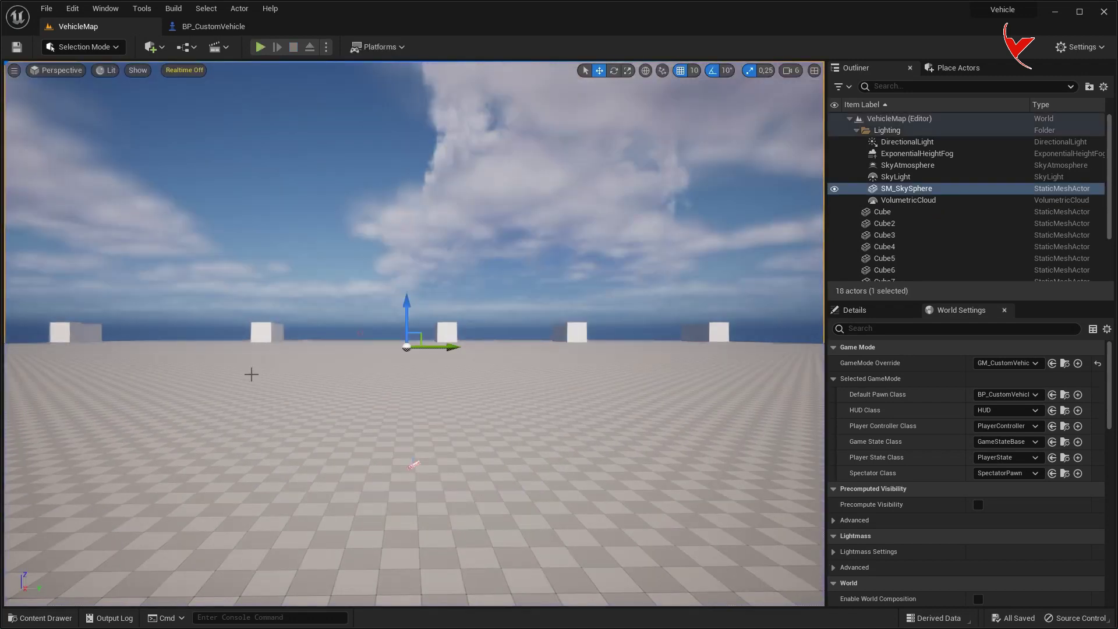
{"action": "left_click", "coordinate": [229, 28]}
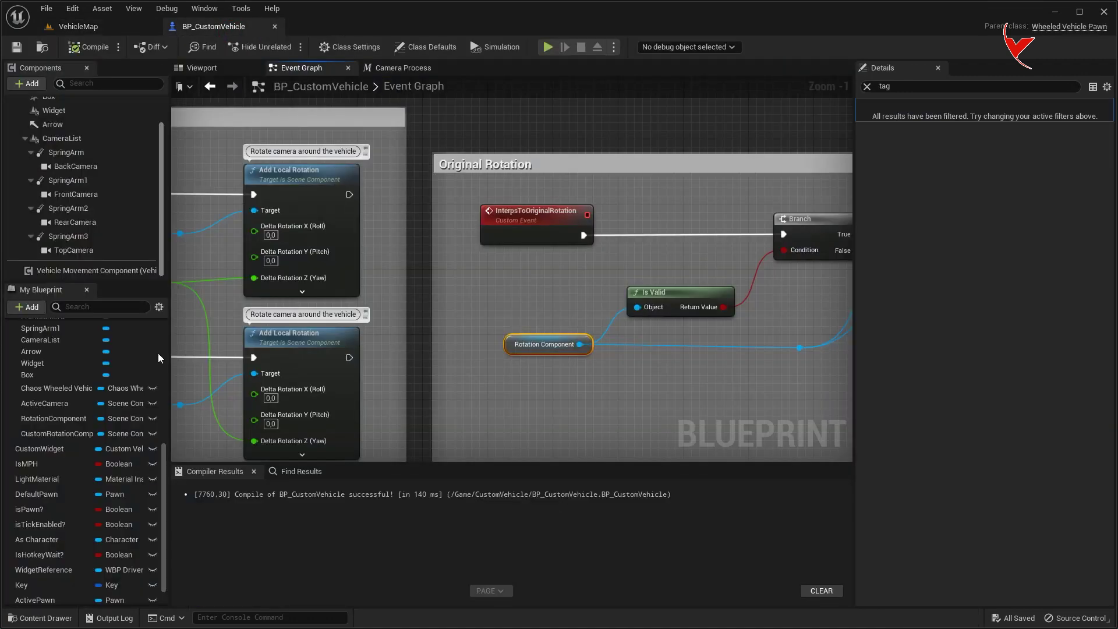
{"action": "scroll", "coordinate": [151, 410], "scroll_direction": "up", "scroll_amount": 5}
{"action": "left_click", "coordinate": [149, 371]}
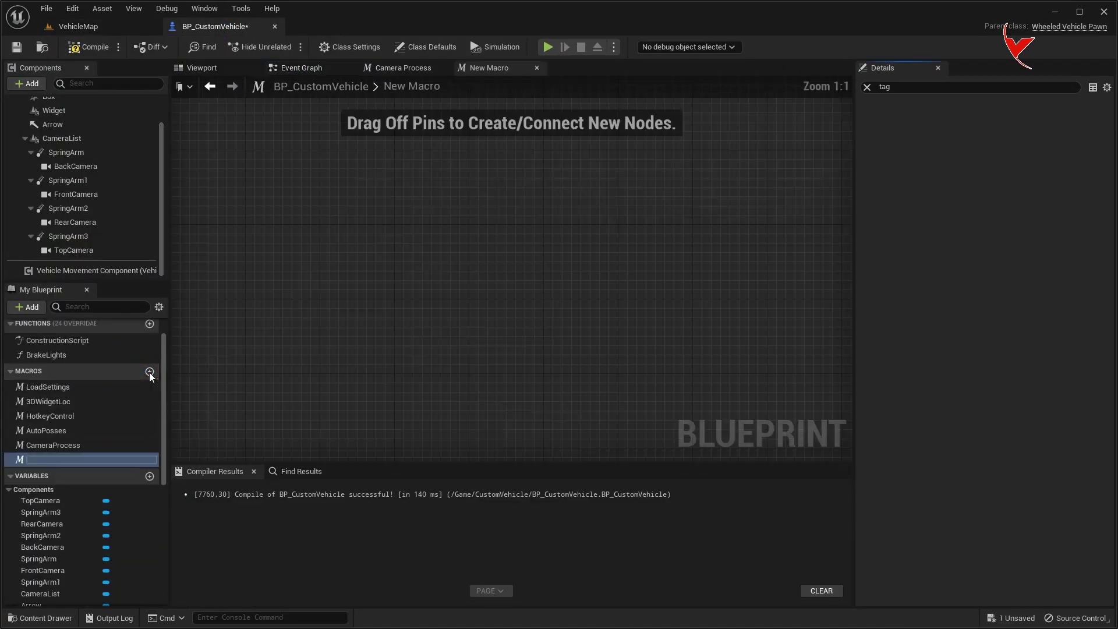
{"action": "type", "text": "CameraRotationReset"}
{"action": "key", "text": "Return"}
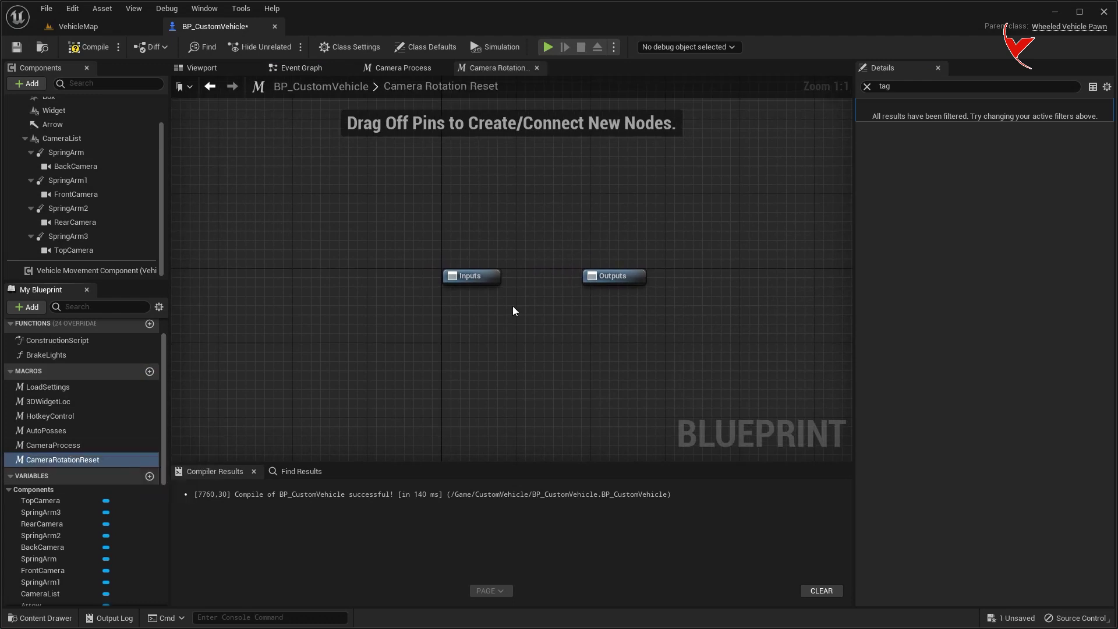
Give the macro an Exec input named In and an Exec output named Out
{"action": "left_click", "coordinate": [867, 86]}
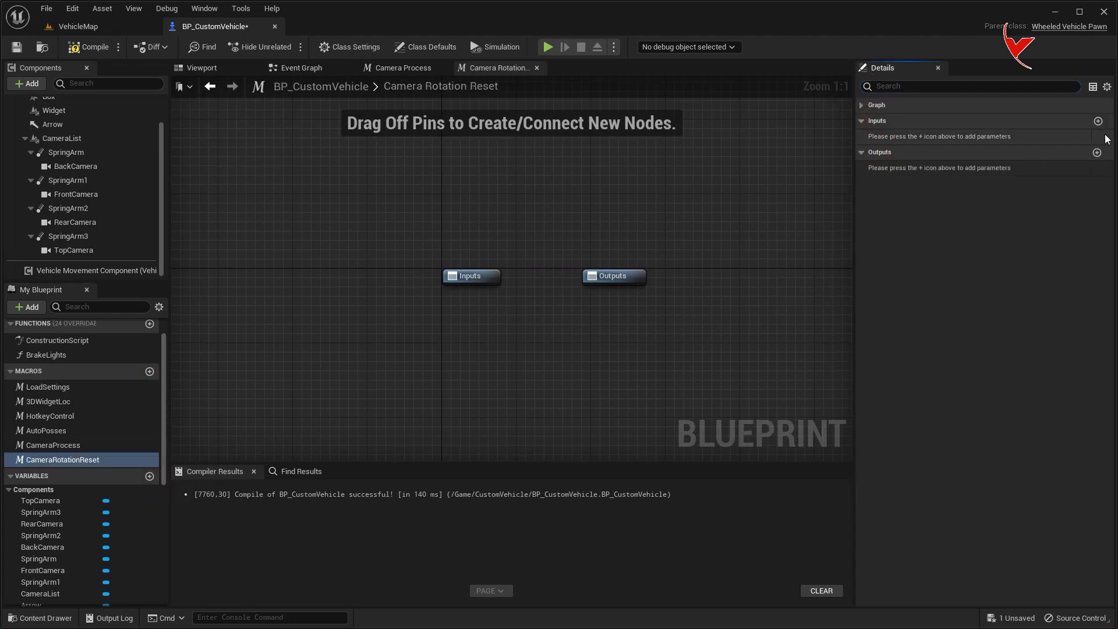
{"action": "left_click", "coordinate": [1098, 117]}
{"action": "left_click", "coordinate": [901, 216]}
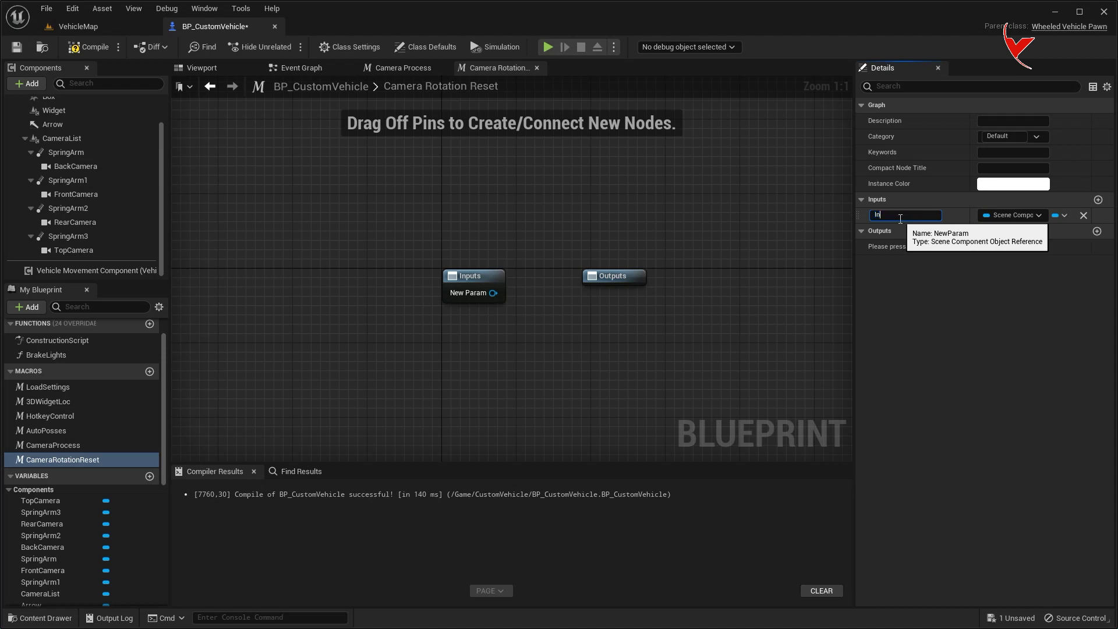
{"action": "key", "text": "Return"}
{"action": "left_click", "coordinate": [1014, 215]}
{"action": "left_click", "coordinate": [1001, 249]}
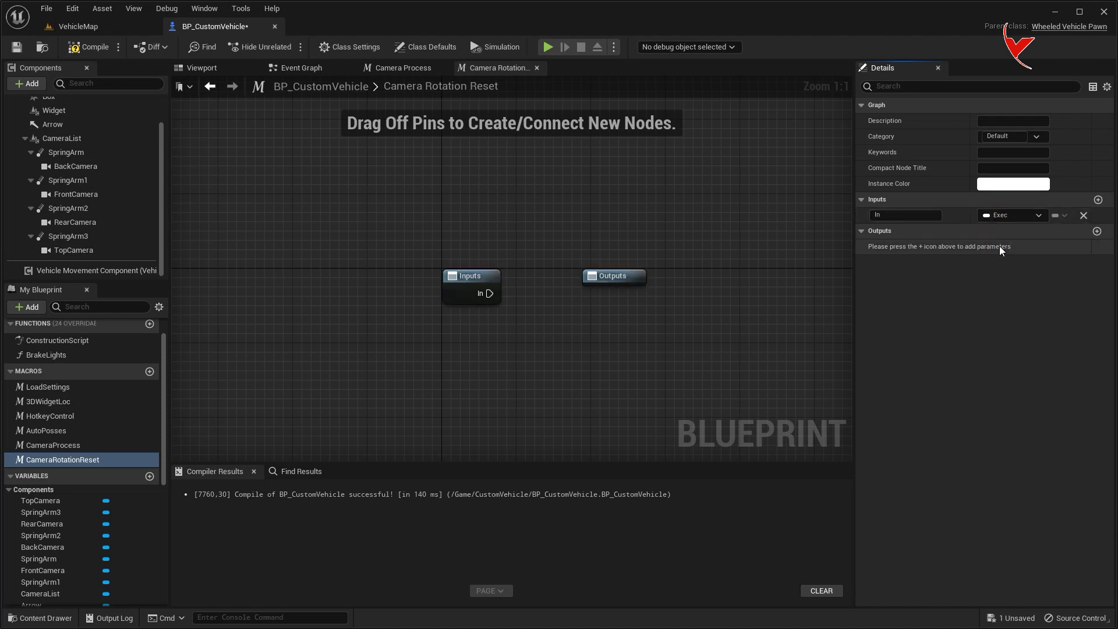
{"action": "left_click", "coordinate": [1097, 233]}
{"action": "type", "text": "Out"}
{"action": "key", "text": "Return"}
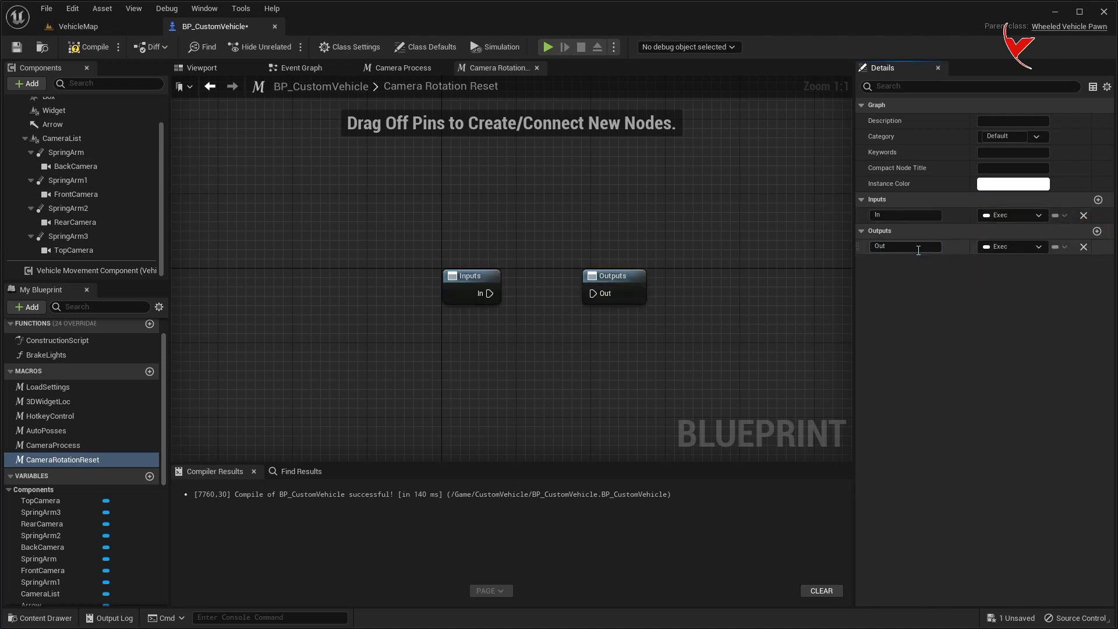
Add Scene Component inputs named Old Camera and New Camera to the macro
{"action": "left_click", "coordinate": [1098, 200]}
{"action": "left_click", "coordinate": [886, 231]}
{"action": "type", "text": "Old Camera"}
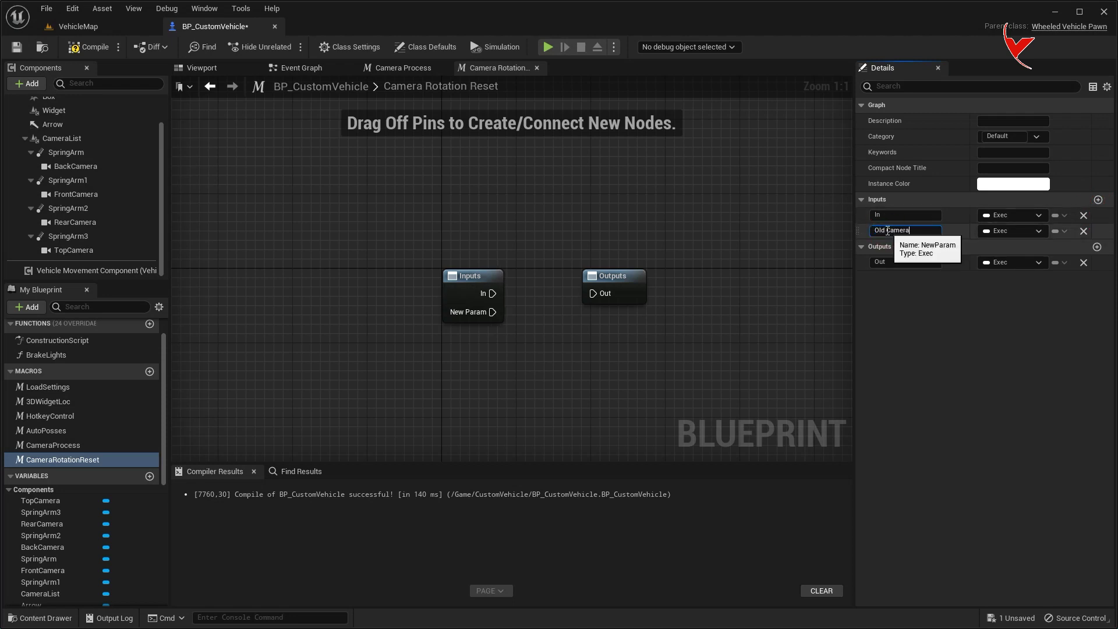
{"action": "left_click", "coordinate": [1011, 231]}
{"action": "type", "text": "scene comp"}
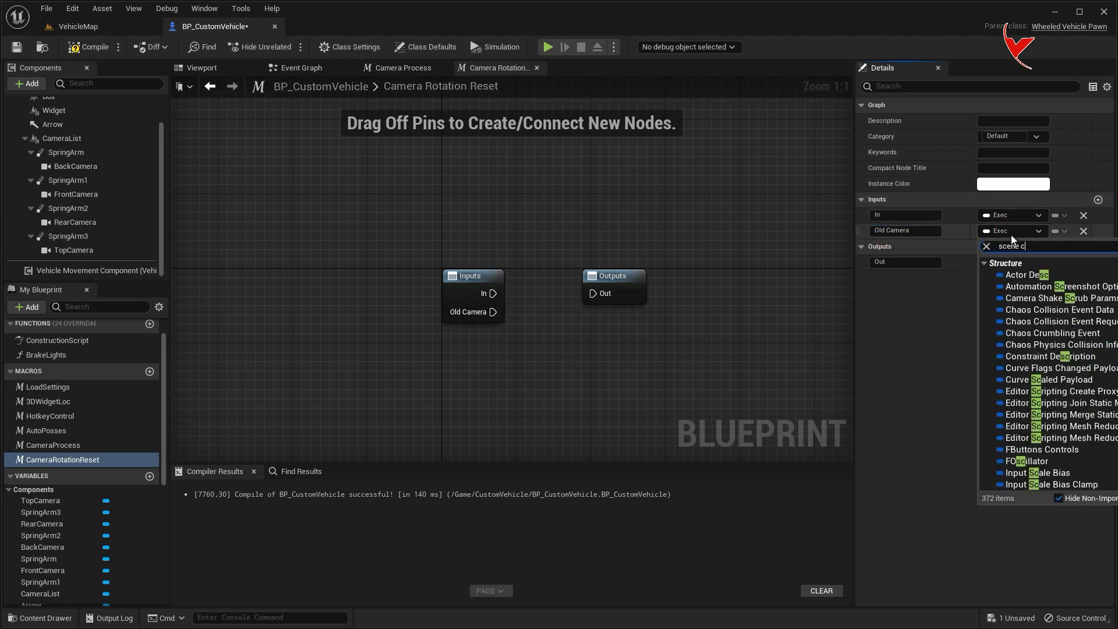
{"action": "left_click", "coordinate": [1027, 328]}
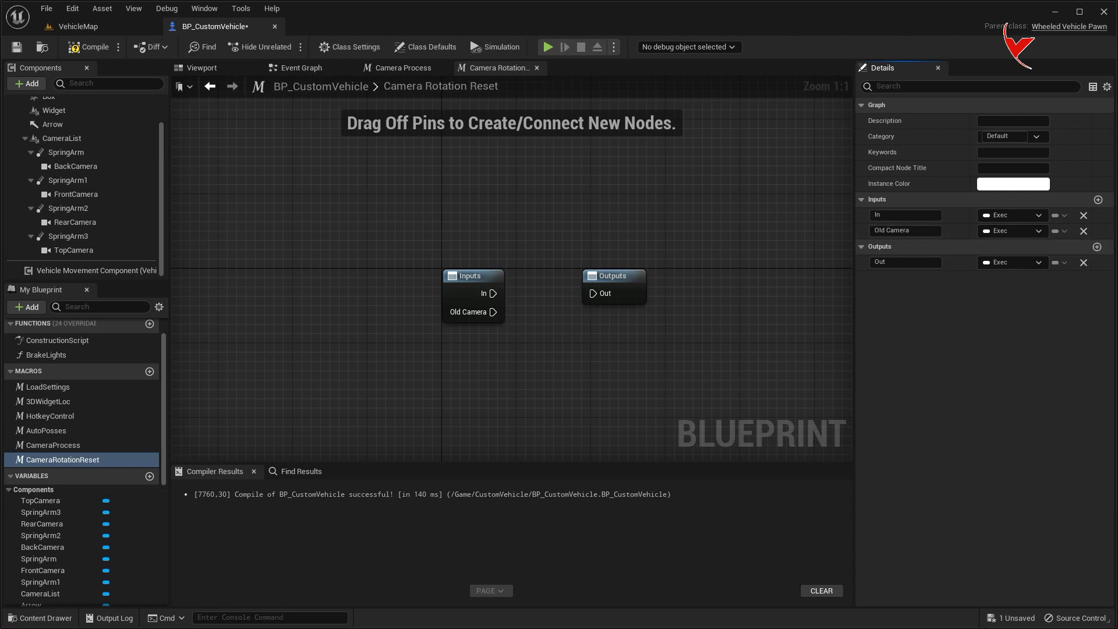
{"action": "left_click", "coordinate": [1098, 201]}
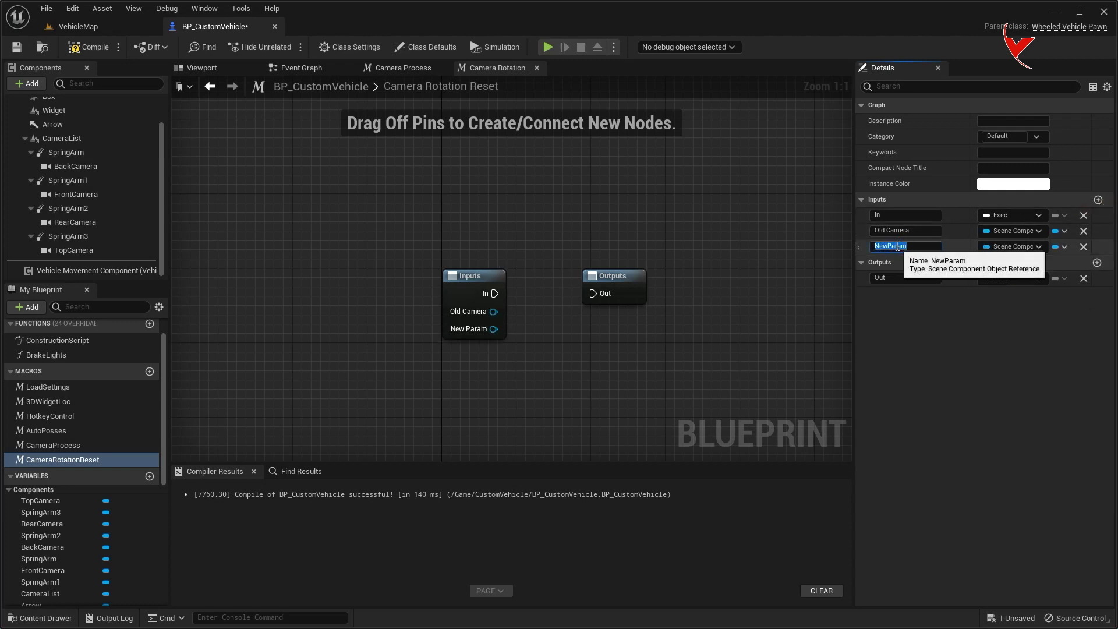
{"action": "key", "text": "Return"}
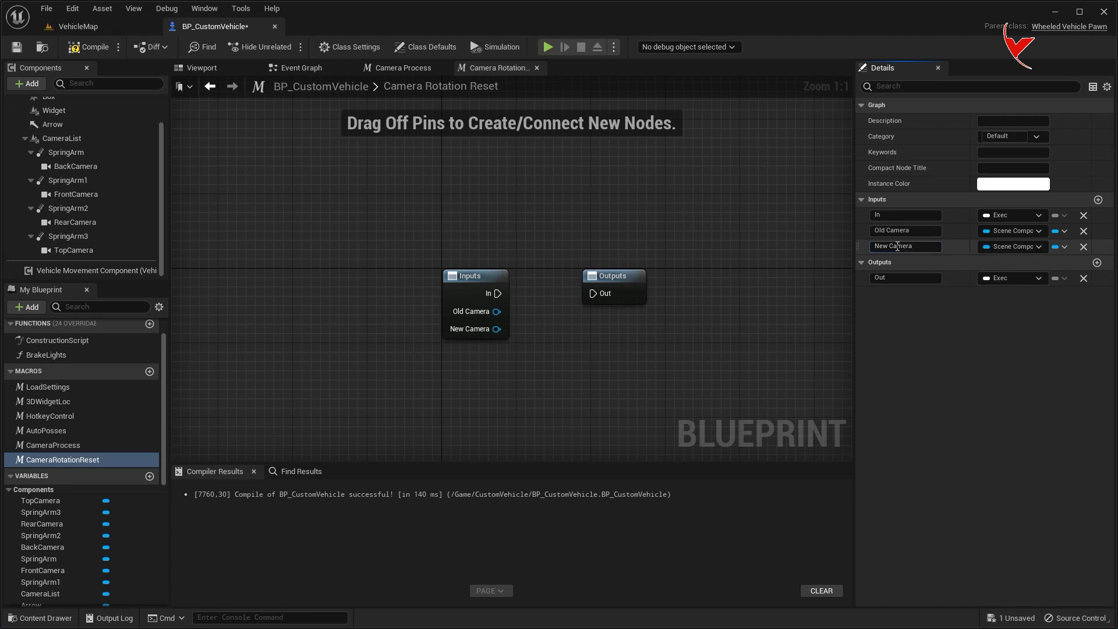
{"action": "scroll", "coordinate": [646, 324], "scroll_direction": "down", "scroll_amount": 6}
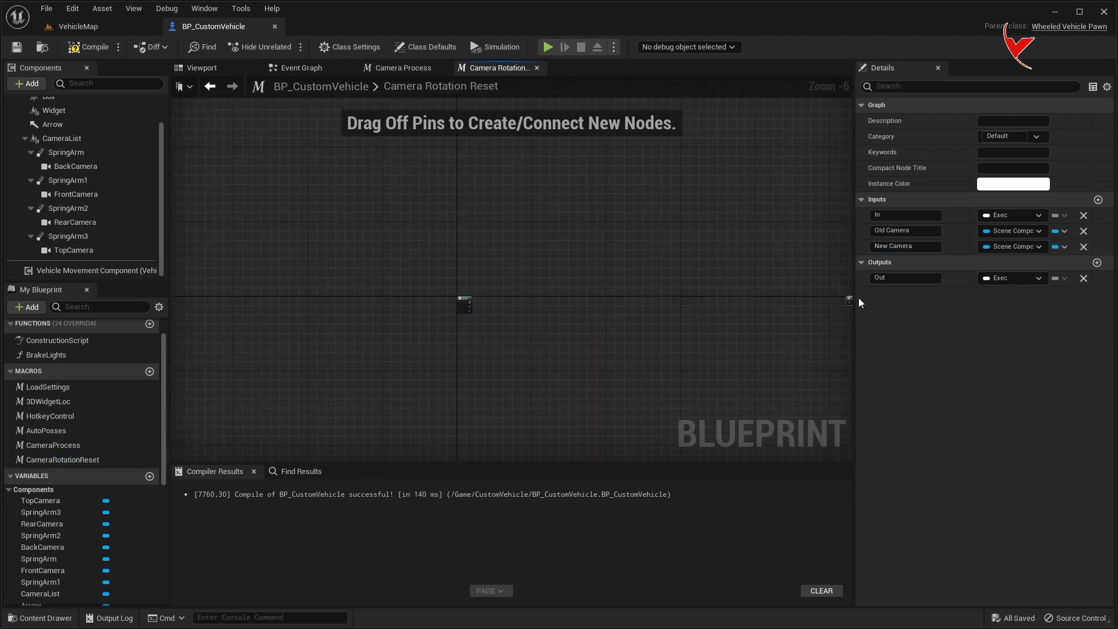
Drive a Branch from In, with Old Camera's Is Valid result as its condition
{"action": "scroll", "coordinate": [501, 306], "scroll_direction": "up", "scroll_amount": 6}
{"action": "right_click_drag", "start_coordinate": [501, 308], "coordinate": [297, 300]}
{"action": "left_click_drag", "start_coordinate": [315, 279], "coordinate": [409, 277]}
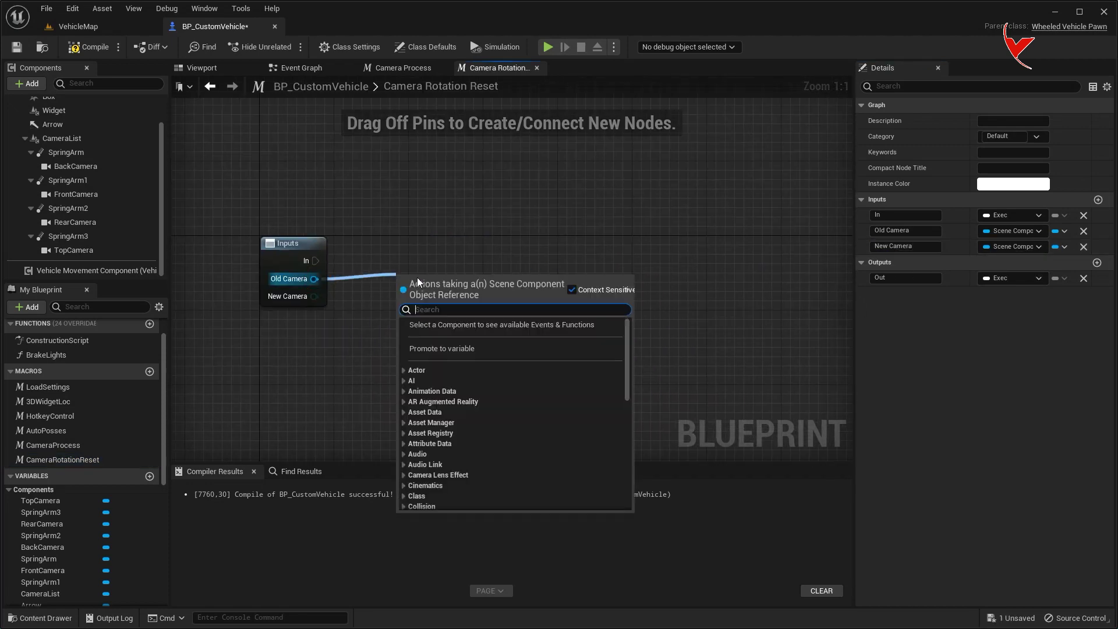
{"action": "type", "text": "is valid"}
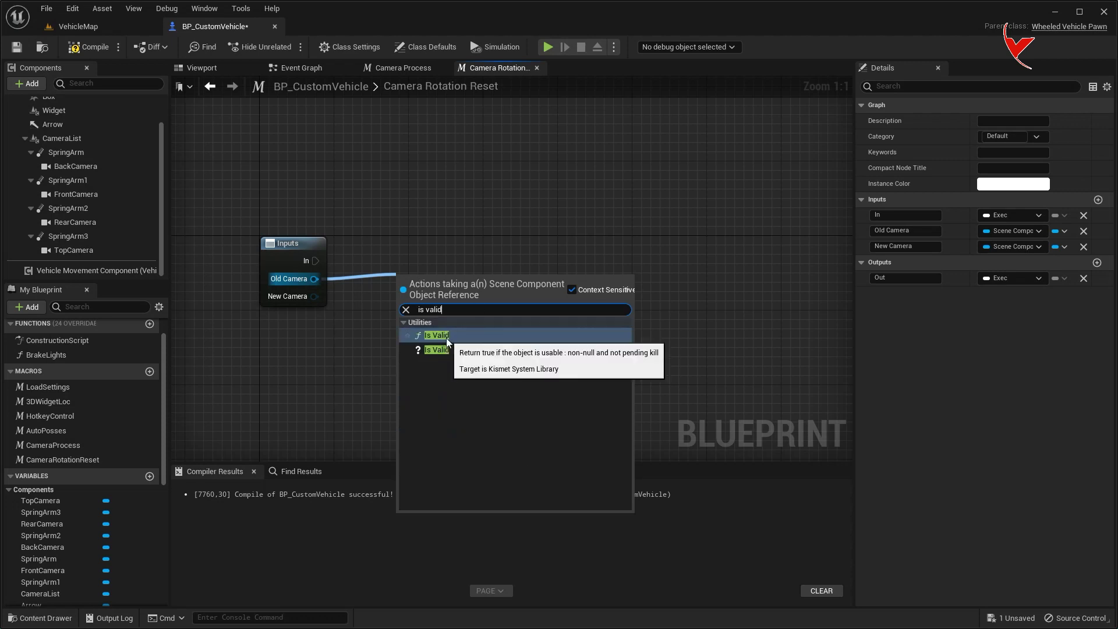
{"action": "left_click", "coordinate": [446, 338]}
{"action": "left_click_drag", "start_coordinate": [621, 261], "coordinate": [621, 261]}
{"action": "type", "text": "branch"}
{"action": "left_click", "coordinate": [676, 452]}
{"action": "left_click_drag", "start_coordinate": [543, 335], "coordinate": [645, 280]}
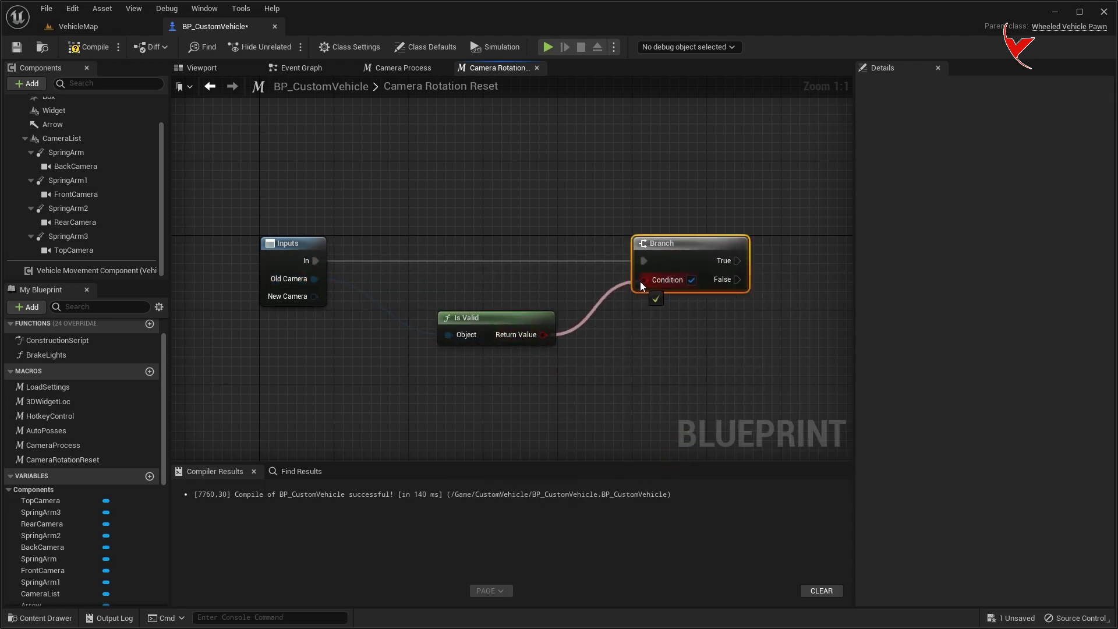
Place a RotationComponent getter and connect it to its own Is Valid check
{"action": "right_click_drag", "start_coordinate": [560, 379], "coordinate": [301, 384]}
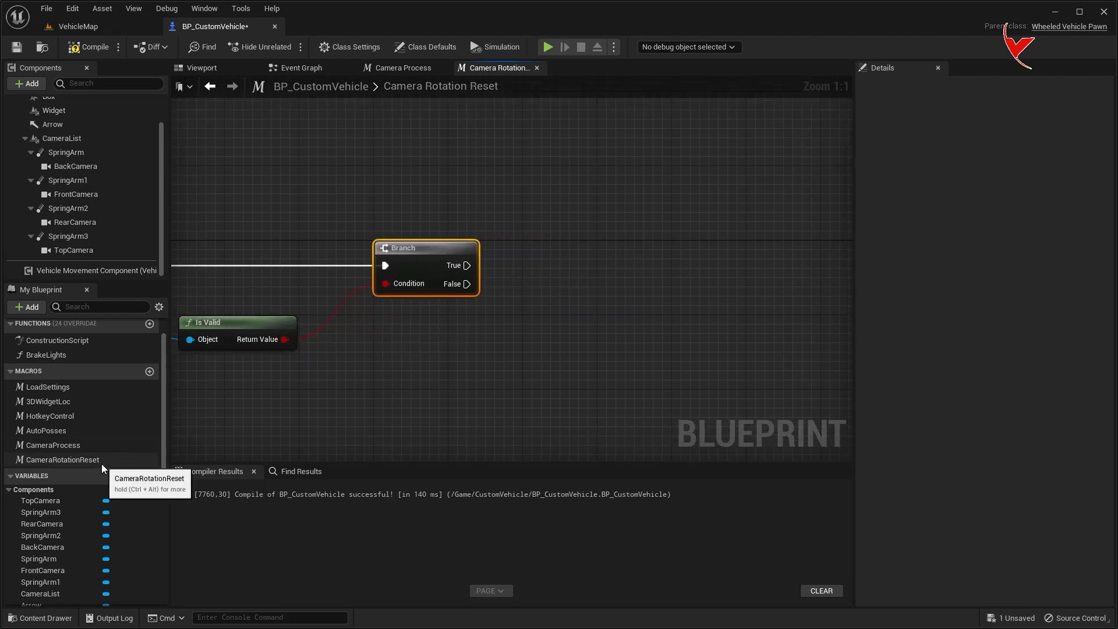
{"action": "scroll", "coordinate": [83, 490], "scroll_direction": "down", "scroll_amount": 5}
{"action": "mouse_move", "coordinate": [58, 542]}
{"action": "left_mouse_down"}
{"action": "mouse_move", "coordinate": [491, 345]}
{"action": "mouse_move", "coordinate": [620, 323]}
{"action": "left_mouse_up"}
{"action": "left_click", "coordinate": [492, 351]}
{"action": "type", "text": "is valid"}
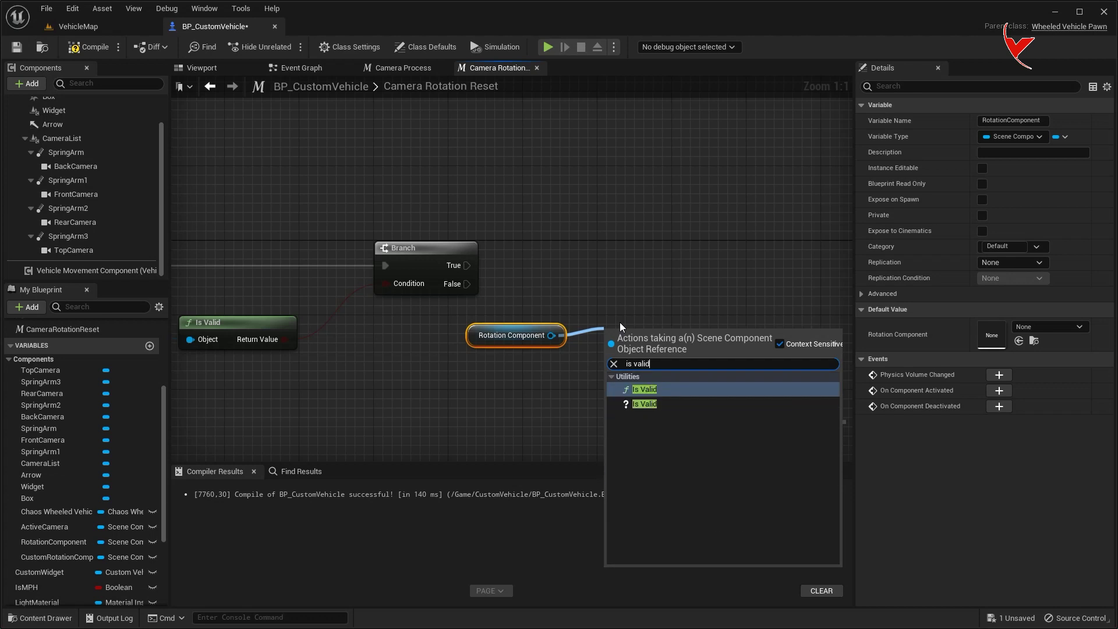
{"action": "left_click", "coordinate": [645, 389]}
{"action": "left_click_drag", "start_coordinate": [658, 330], "coordinate": [693, 330]}
{"action": "right_click_drag", "start_coordinate": [467, 265], "coordinate": [284, 251]}
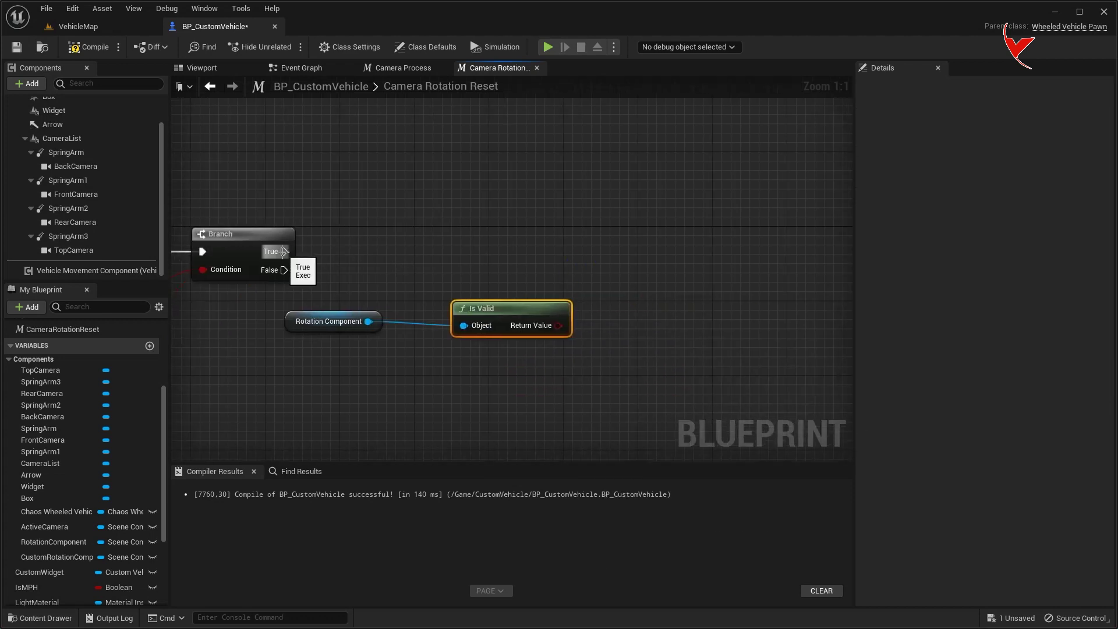
Add a second Branch on the True path, conditioned on the Rotation Component validity check
{"action": "left_click_drag", "start_coordinate": [284, 252], "coordinate": [610, 261]}
{"action": "type", "text": "bra"}
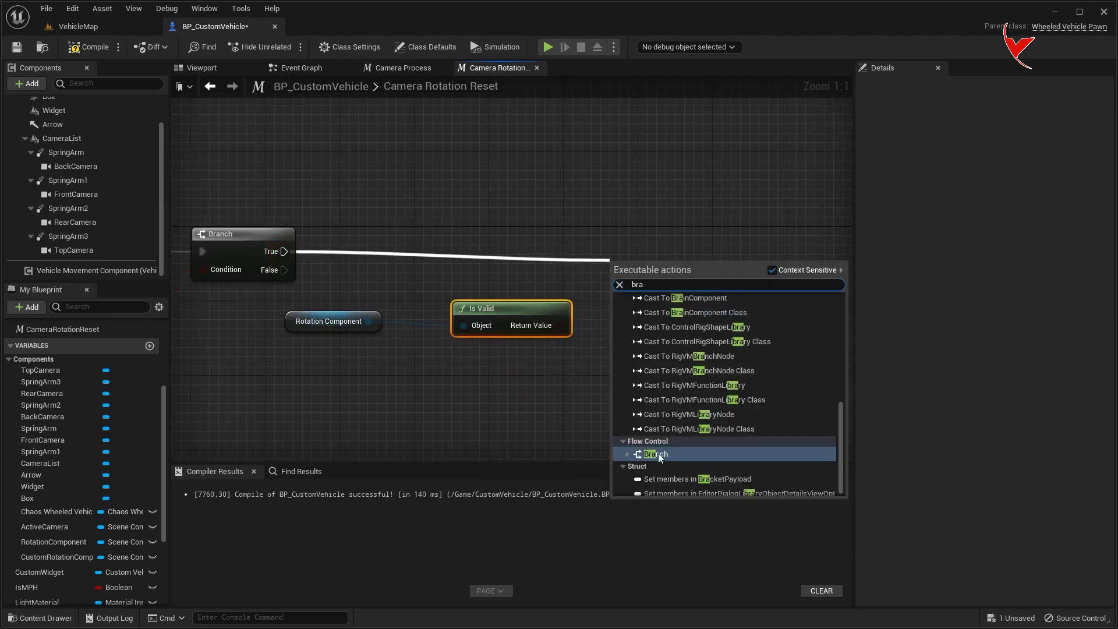
{"action": "left_click", "coordinate": [657, 453]}
{"action": "left_click_drag", "start_coordinate": [558, 326], "coordinate": [623, 269]}
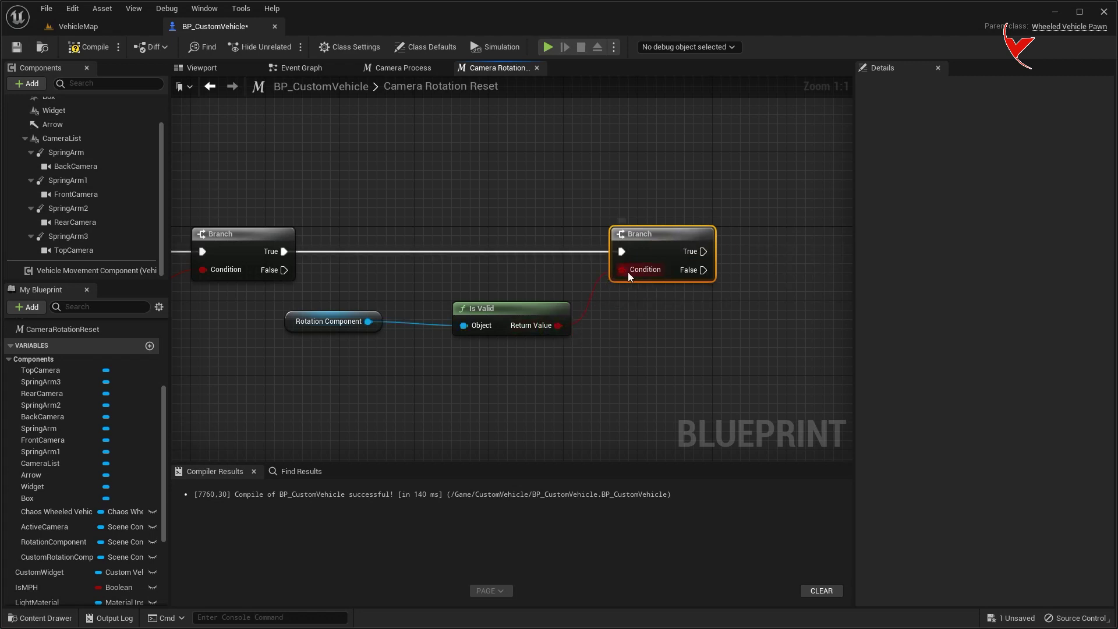
{"action": "right_click_drag", "start_coordinate": [640, 337], "coordinate": [426, 339]}
Run Set Relative Rotation on RotationComponent, promoting New Rotation to a CameraRotator variable
{"action": "mouse_move", "coordinate": [54, 541]}
{"action": "left_mouse_down"}
{"action": "mouse_move", "coordinate": [527, 187]}
{"action": "mouse_move", "coordinate": [610, 202]}
{"action": "left_mouse_up"}
{"action": "left_click", "coordinate": [530, 196]}
{"action": "type", "text": "set relative rot"}
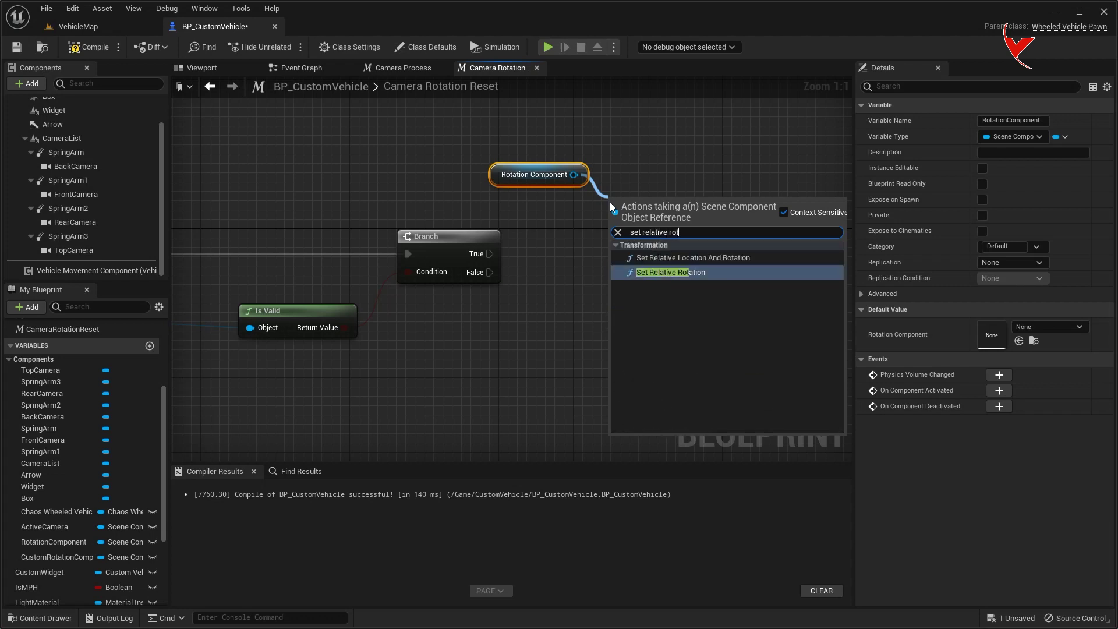
{"action": "key", "text": "Return"}
{"action": "mouse_move", "coordinate": [490, 254]}
{"action": "left_mouse_down"}
{"action": "mouse_move", "coordinate": [670, 216]}
{"action": "mouse_move", "coordinate": [740, 239]}
{"action": "left_mouse_up"}
{"action": "right_click", "coordinate": [685, 294]}
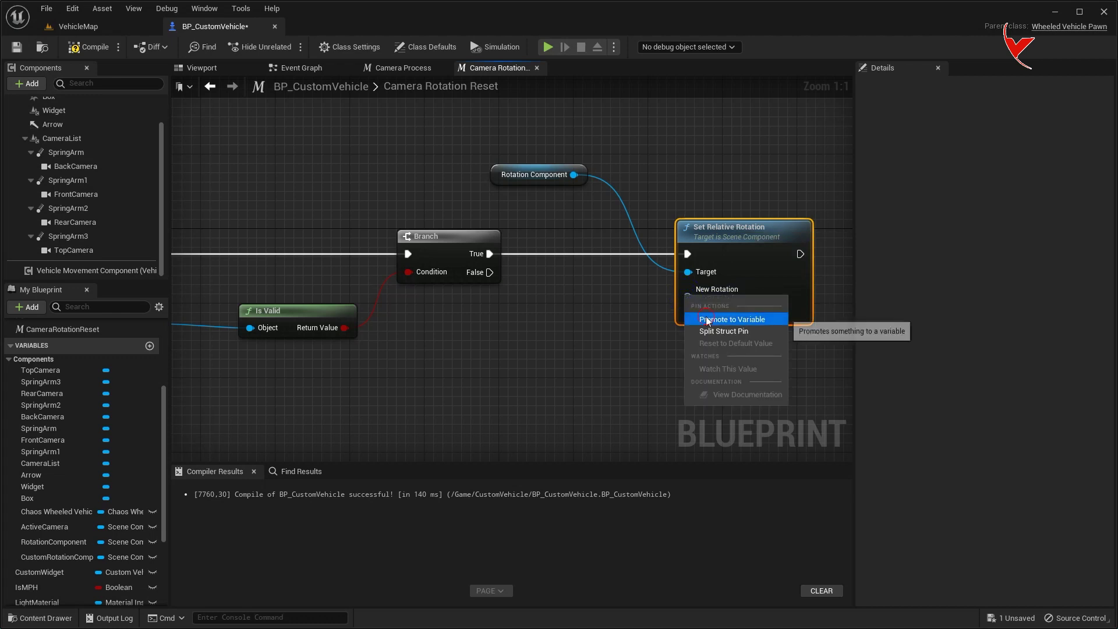
{"action": "left_click", "coordinate": [708, 320]}
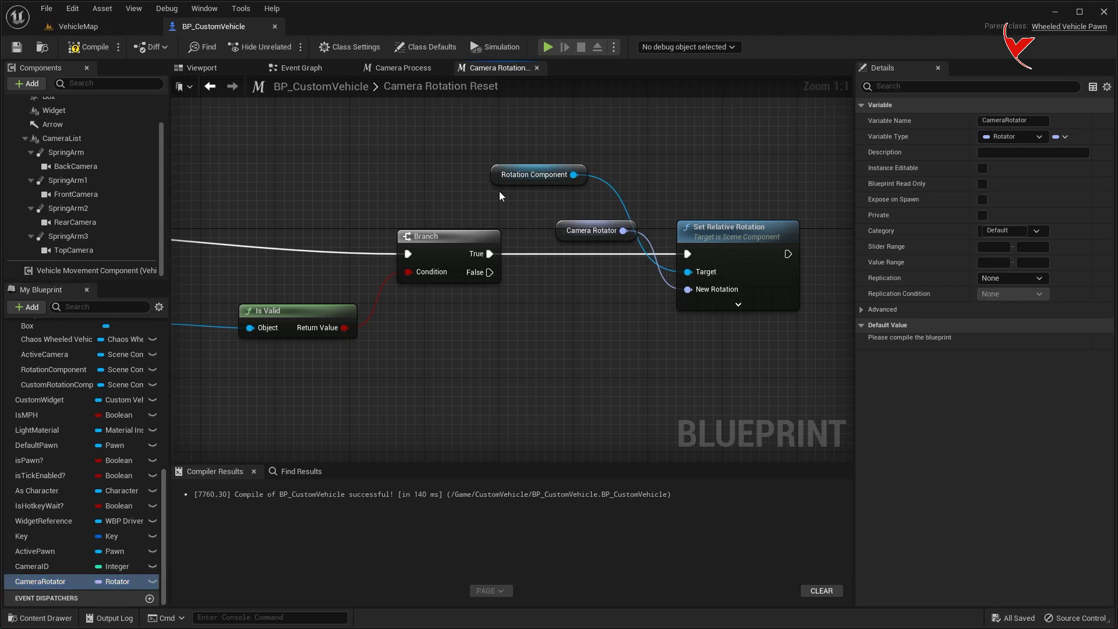
Arrange the Rotation Component and Camera Rotator getters beside Set Relative Rotation
{"action": "left_click_drag", "start_coordinate": [474, 231], "coordinate": [594, 163]}
{"action": "left_click_drag", "start_coordinate": [599, 234], "coordinate": [609, 362]}
{"action": "left_click_drag", "start_coordinate": [562, 309], "coordinate": [583, 309]}
{"action": "left_click", "coordinate": [596, 356]}
{"action": "left_click_drag", "start_coordinate": [595, 356], "coordinate": [558, 339]}
{"action": "scroll", "coordinate": [605, 396], "scroll_direction": "down", "scroll_amount": 2}
{"action": "left_click_drag", "start_coordinate": [582, 256], "coordinate": [739, 372]}
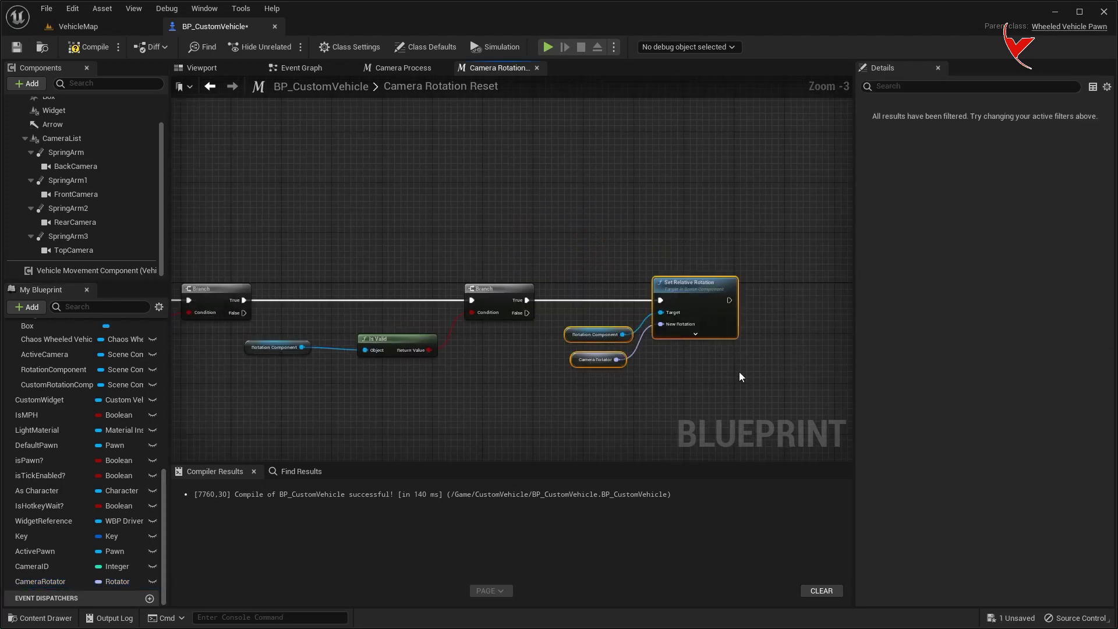
On the False path, add a Branch conditioned on Custom Rotation Component's Is Valid
{"action": "left_click_drag", "start_coordinate": [745, 280], "coordinate": [766, 164]}
{"action": "scroll", "coordinate": [569, 237], "scroll_direction": "down", "scroll_amount": 1}
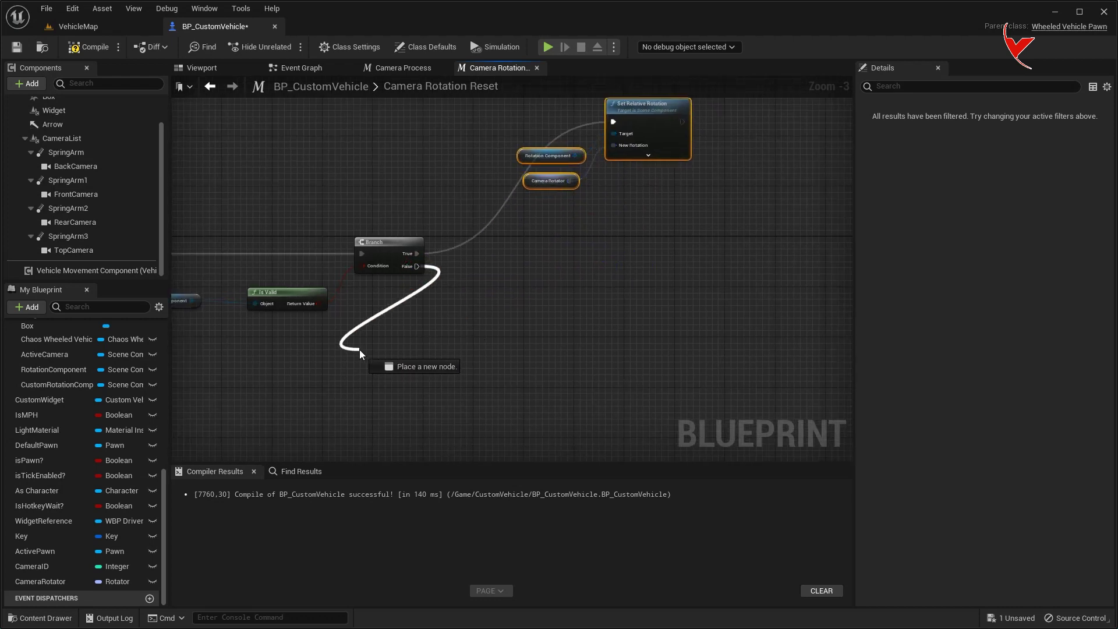
{"action": "left_click_drag", "start_coordinate": [359, 350], "coordinate": [359, 350]}
{"action": "left_click", "coordinate": [402, 482]}
{"action": "scroll", "coordinate": [393, 317], "scroll_direction": "up", "scroll_amount": 2}
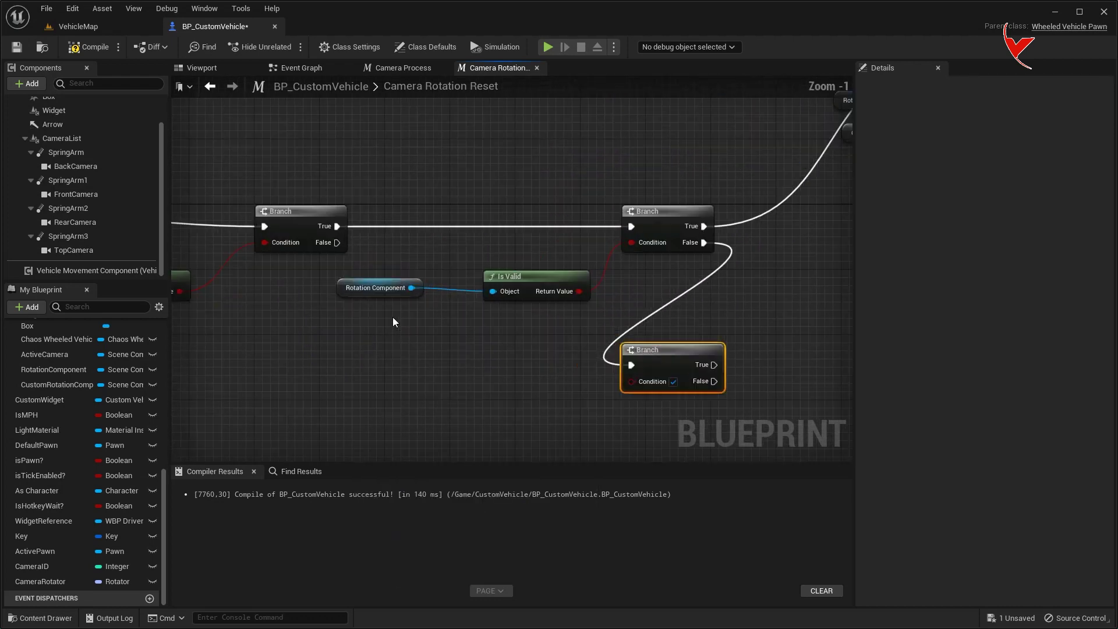
{"action": "scroll", "coordinate": [392, 321], "scroll_direction": "up", "scroll_amount": 1}
{"action": "scroll", "coordinate": [87, 496], "scroll_direction": "up", "scroll_amount": 3}
{"action": "mouse_move", "coordinate": [63, 515]}
{"action": "left_mouse_down"}
{"action": "mouse_move", "coordinate": [157, 508]}
{"action": "mouse_move", "coordinate": [344, 389]}
{"action": "left_mouse_up"}
{"action": "left_click", "coordinate": [384, 392]}
{"action": "left_click_drag", "start_coordinate": [438, 386], "coordinate": [493, 390]}
{"action": "type", "text": "i"}
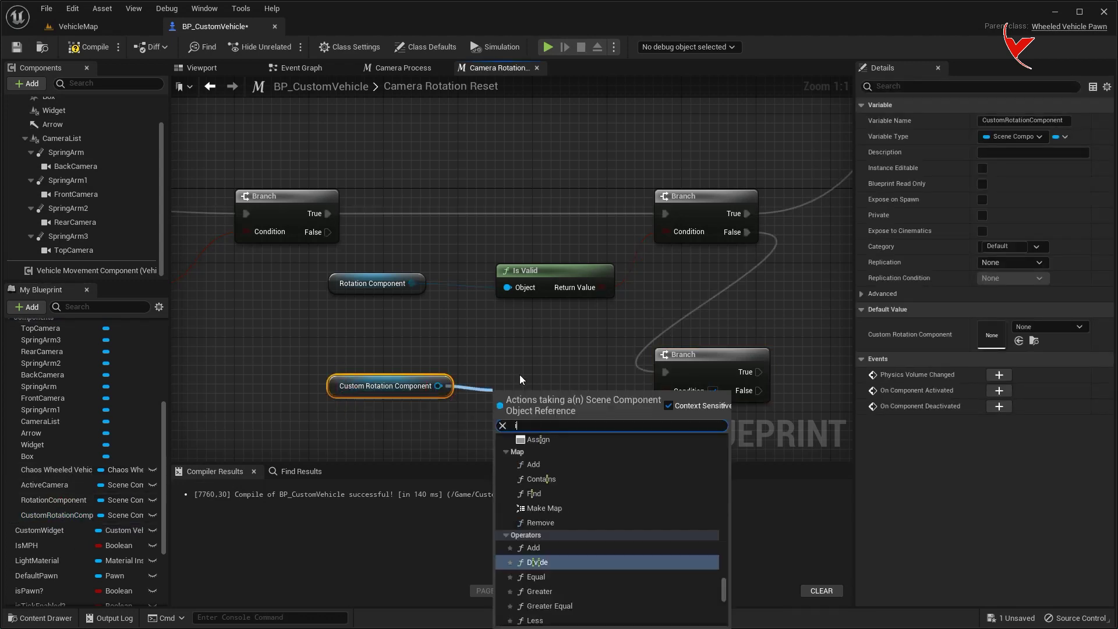
{"action": "type", "text": "s valid"}
{"action": "key", "text": "Return"}
{"action": "left_click_drag", "start_coordinate": [592, 409], "coordinate": [675, 393]}
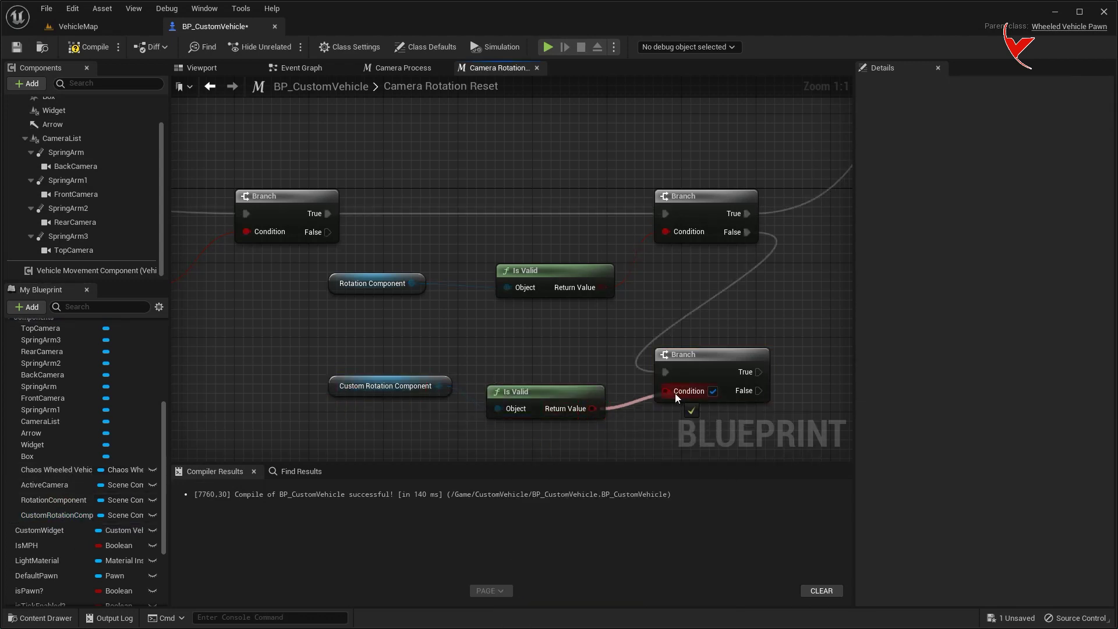
Duplicate Set Relative Rotation beside the new Branch, fed by Camera Rotator
{"action": "scroll", "coordinate": [389, 275], "scroll_direction": "down", "scroll_amount": 3}
{"action": "left_click_drag", "start_coordinate": [425, 145], "coordinate": [582, 239]}
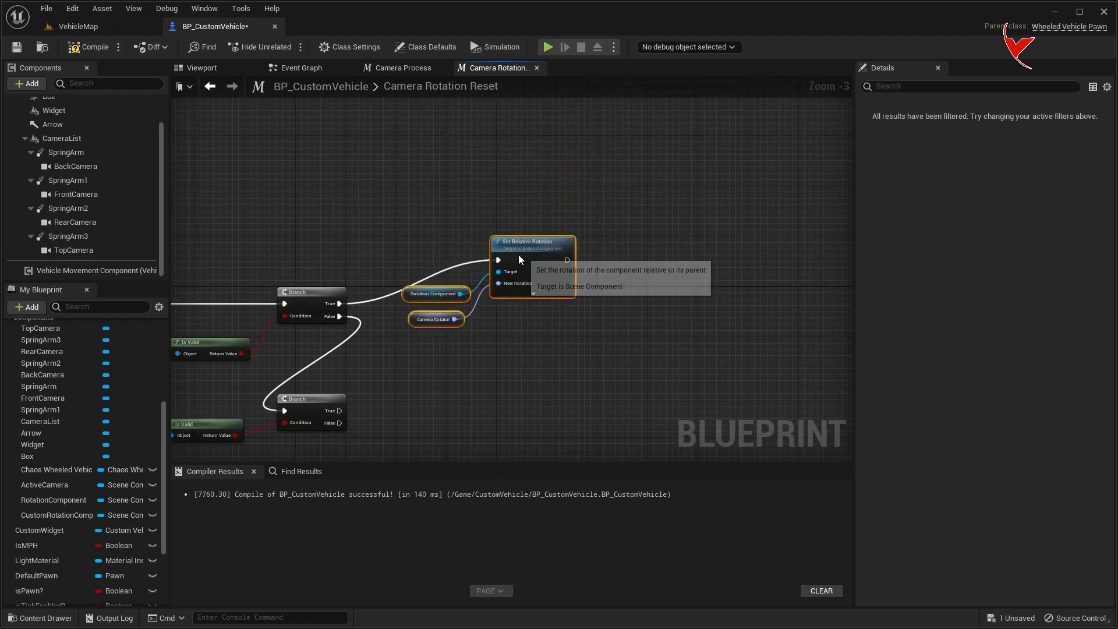
{"action": "key", "text": "ctrl+c"}
{"action": "key", "text": "ctrl+v"}
{"action": "right_click_drag", "start_coordinate": [481, 374], "coordinate": [446, 327]}
{"action": "left_click_drag", "start_coordinate": [541, 281], "coordinate": [491, 310]}
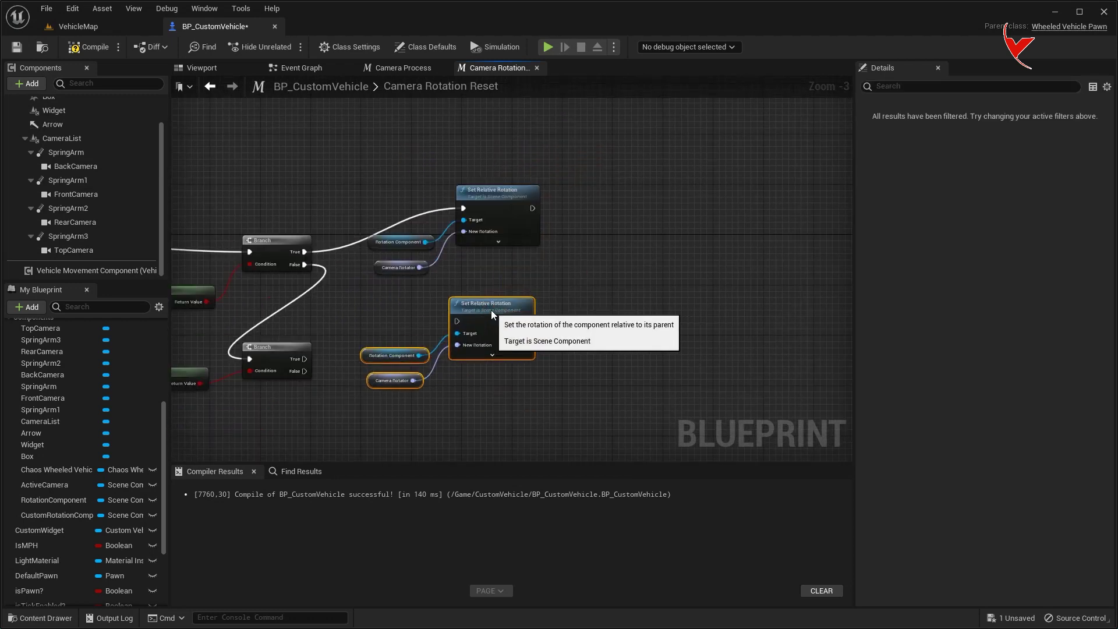
{"action": "scroll", "coordinate": [491, 315], "scroll_direction": "up", "scroll_amount": 2}
{"action": "left_click", "coordinate": [499, 351]}
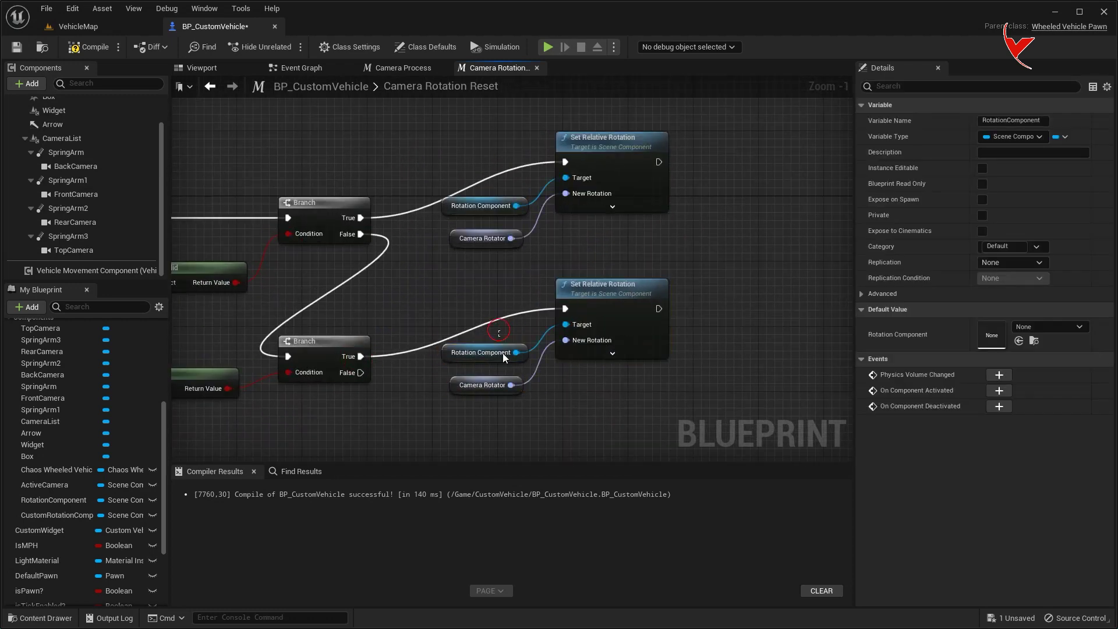
{"action": "key", "text": "Delete"}
{"action": "left_click_drag", "start_coordinate": [510, 238], "coordinate": [566, 342]}
Target the copied Set Relative Rotation at Custom Rotation Component and save the blueprint
{"action": "mouse_move", "coordinate": [443, 175]}
{"action": "left_mouse_down"}
{"action": "mouse_move", "coordinate": [613, 284]}
{"action": "mouse_move", "coordinate": [668, 341]}
{"action": "left_mouse_up"}
{"action": "right_click_drag", "start_coordinate": [669, 341], "coordinate": [802, 318]}
{"action": "left_click", "coordinate": [673, 273]}
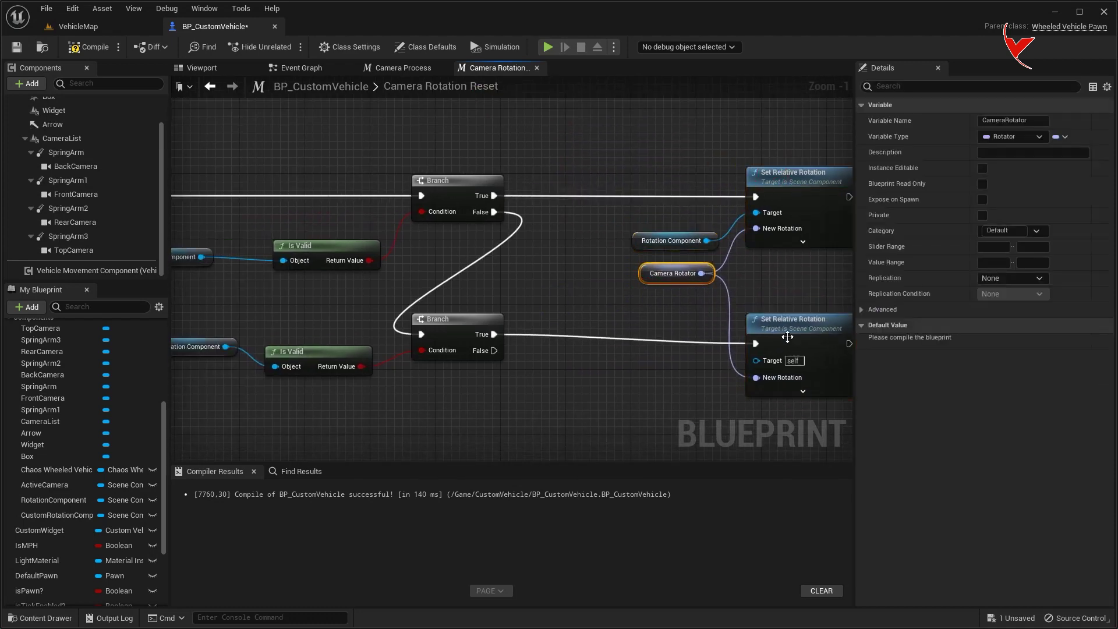
{"action": "left_click", "coordinate": [773, 340]}
{"action": "right_click_drag", "start_coordinate": [602, 309], "coordinate": [598, 246]}
{"action": "left_click", "coordinate": [212, 279]}
{"action": "left_click", "coordinate": [607, 294]}
{"action": "key", "text": "ctrl+v"}
{"action": "left_click_drag", "start_coordinate": [695, 296], "coordinate": [752, 285]}
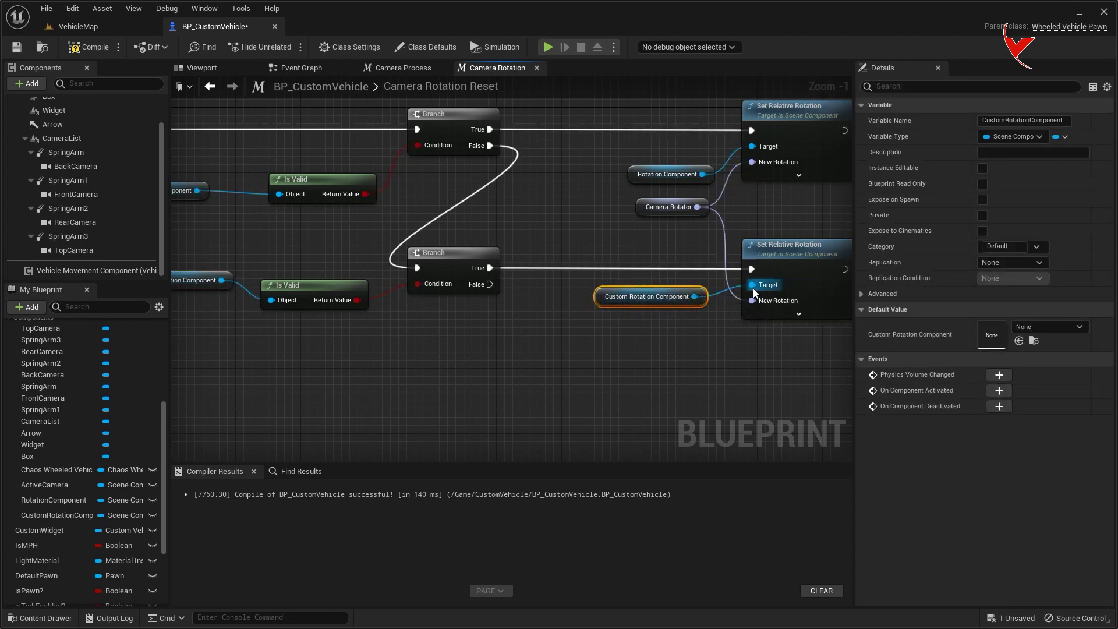
{"action": "key", "text": "ctrl+s"}
Add an Is Valid check connected to the New Camera input
{"action": "scroll", "coordinate": [753, 288], "scroll_direction": "down", "scroll_amount": 1}
{"action": "right_click_drag", "start_coordinate": [339, 239], "coordinate": [654, 252]}
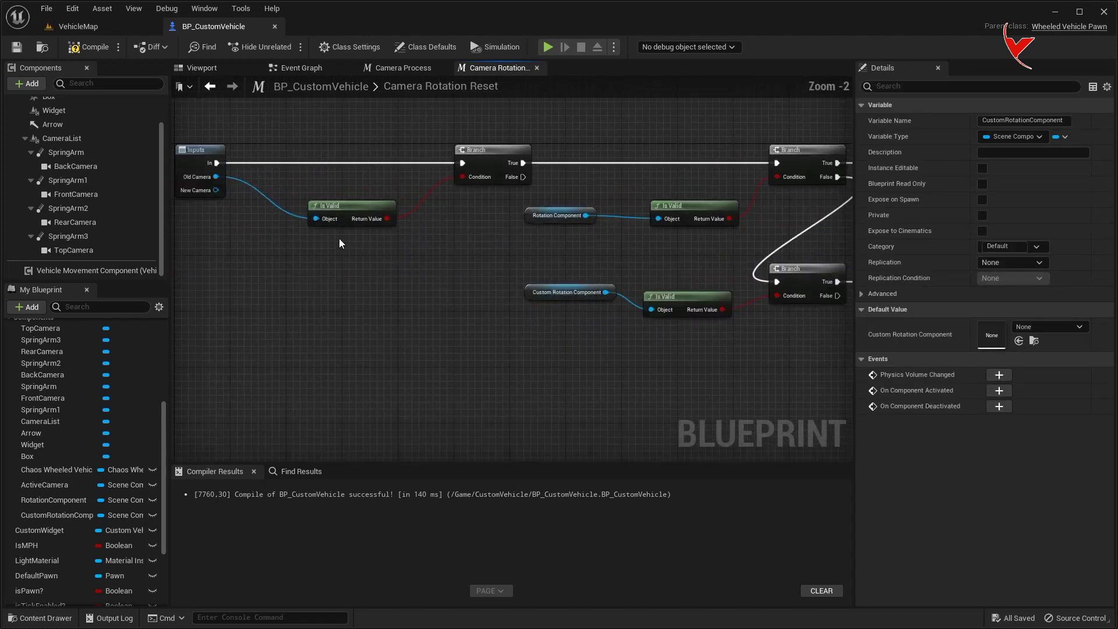
{"action": "left_click_drag", "start_coordinate": [215, 190], "coordinate": [683, 255]}
{"action": "type", "text": "i"}
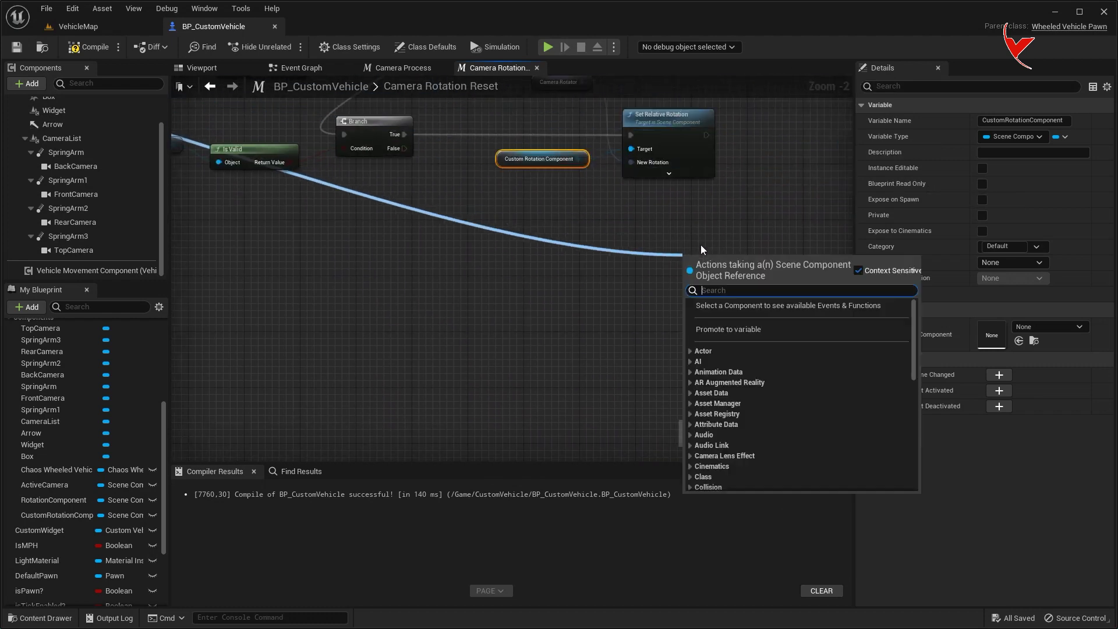
{"action": "type", "text": "s valid"}
{"action": "key", "text": "Return"}
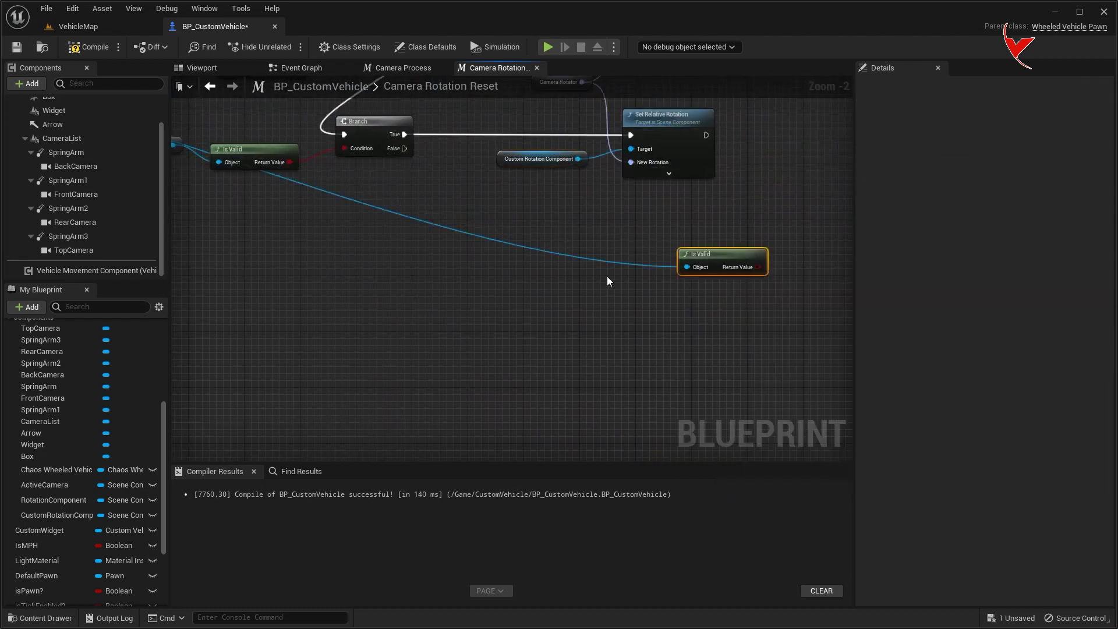
Add a reroute point on the New Camera wire to tidy it
{"action": "scroll", "coordinate": [620, 278], "scroll_direction": "down", "scroll_amount": 2}
{"action": "right_click_drag", "start_coordinate": [409, 262], "coordinate": [601, 290]}
{"action": "double_click", "coordinate": [449, 205]}
{"action": "left_click_drag", "start_coordinate": [449, 205], "coordinate": [389, 340]}
{"action": "right_click_drag", "start_coordinate": [391, 339], "coordinate": [327, 303]}
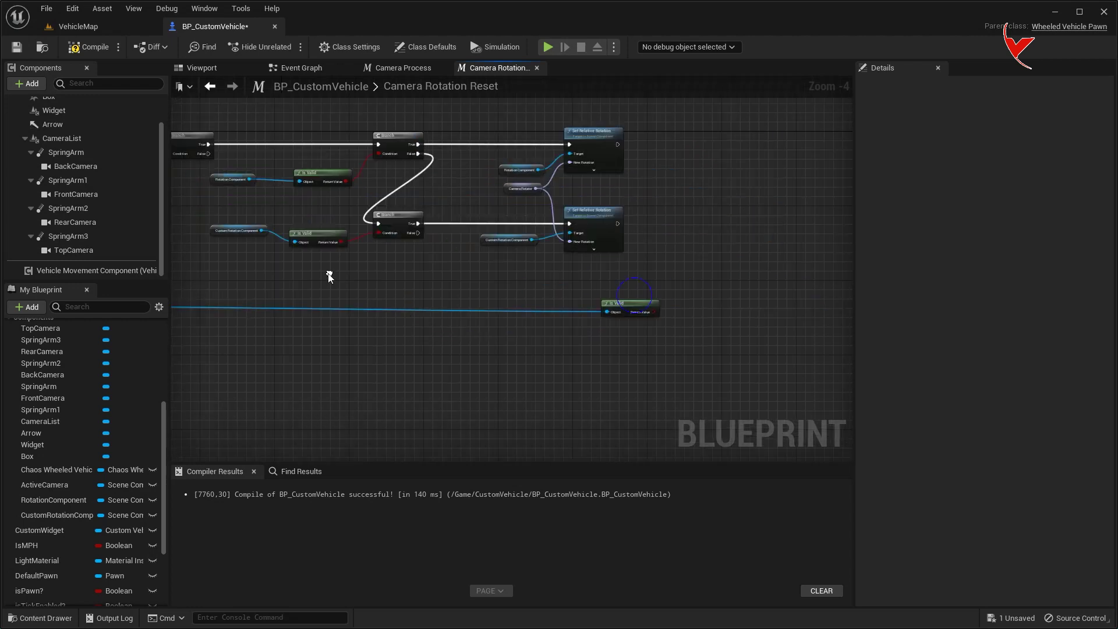
{"action": "scroll", "coordinate": [641, 280], "scroll_direction": "up", "scroll_amount": 1}
{"action": "left_click", "coordinate": [678, 279]}
{"action": "scroll", "coordinate": [679, 279], "scroll_direction": "up", "scroll_amount": 1}
{"action": "right_click_drag", "start_coordinate": [678, 278], "coordinate": [405, 339]}
{"action": "scroll", "coordinate": [513, 322], "scroll_direction": "down", "scroll_amount": 1}
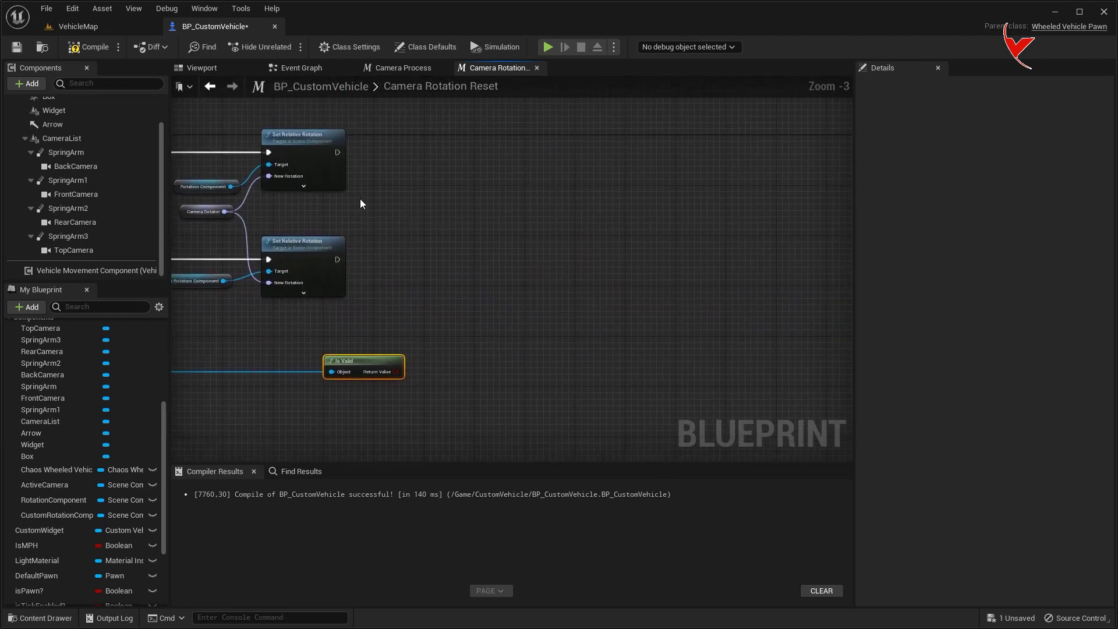
Feed both Set Relative Rotation outputs into a Branch on New Camera's Is Valid
{"action": "left_click_drag", "start_coordinate": [364, 174], "coordinate": [455, 222]}
{"action": "left_click", "coordinate": [486, 417]}
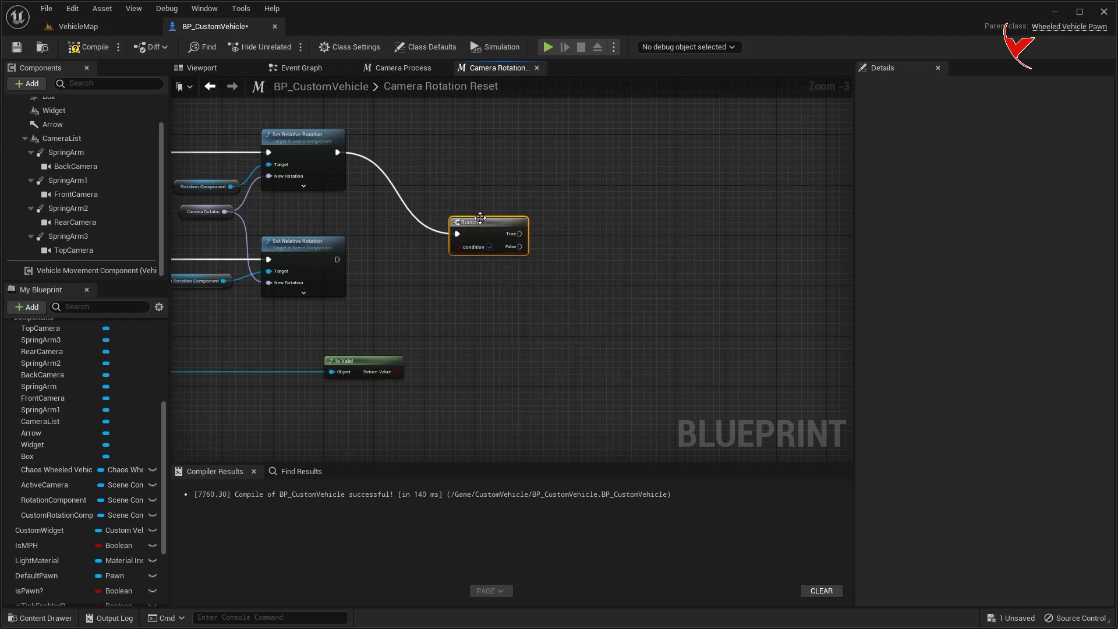
{"action": "mouse_move", "coordinate": [338, 259]}
{"action": "left_mouse_down"}
{"action": "mouse_move", "coordinate": [457, 234]}
{"action": "mouse_move", "coordinate": [493, 207]}
{"action": "left_mouse_up"}
{"action": "left_click_drag", "start_coordinate": [396, 371], "coordinate": [480, 232]}
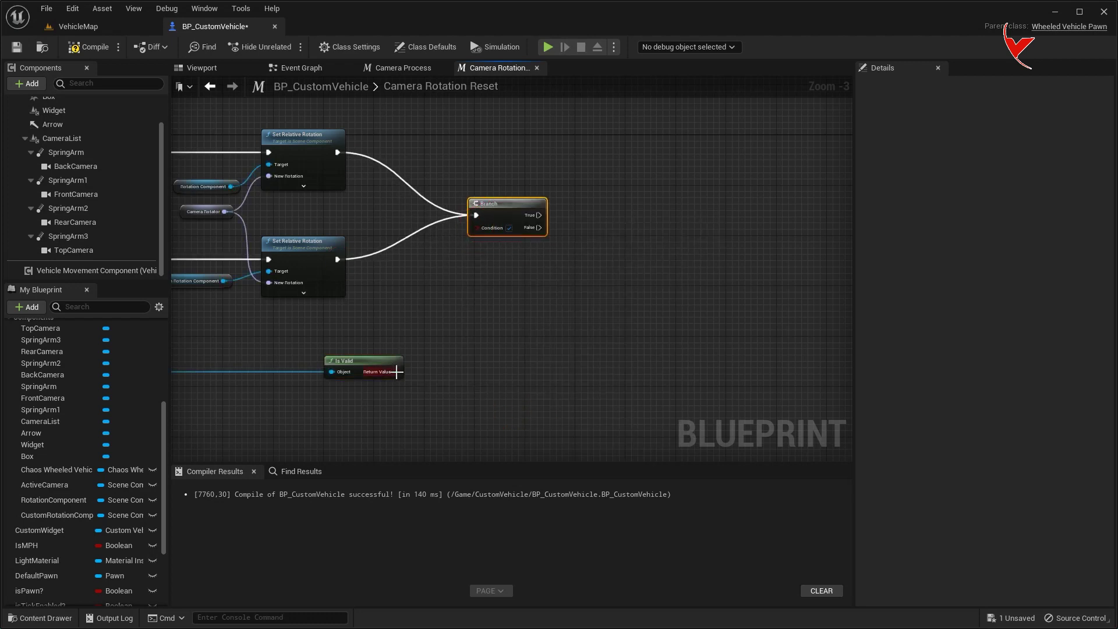
{"action": "scroll", "coordinate": [51, 586], "scroll_direction": "down", "scroll_amount": 5}
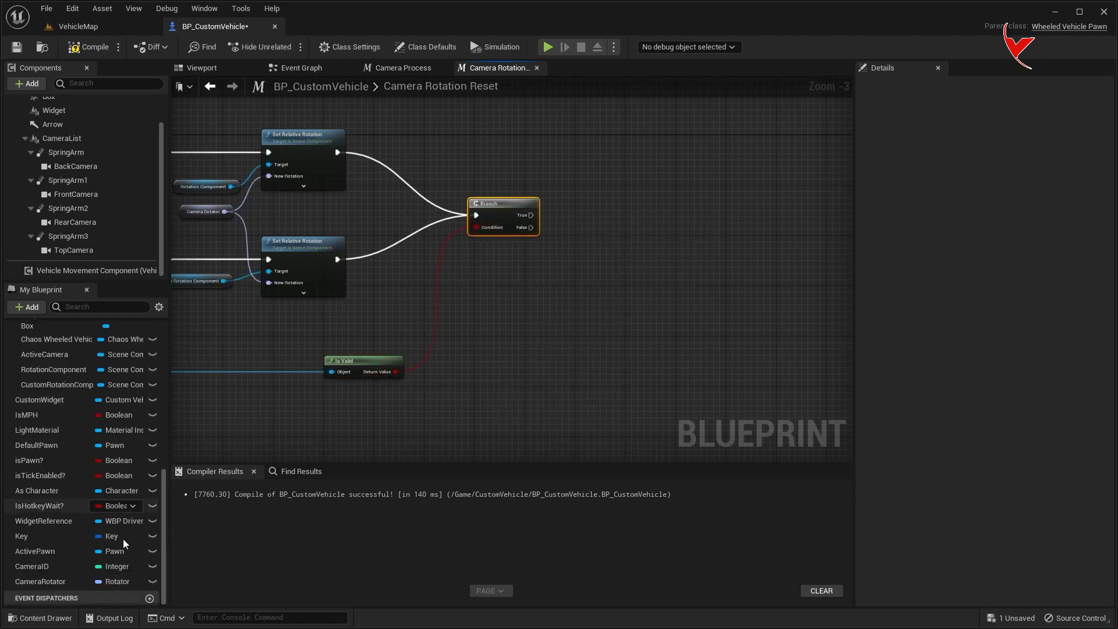
On True, set CameraRotator from Get Relative Rotation of New Camera
{"action": "left_click_drag", "start_coordinate": [52, 585], "coordinate": [562, 210], "text": "alt"}
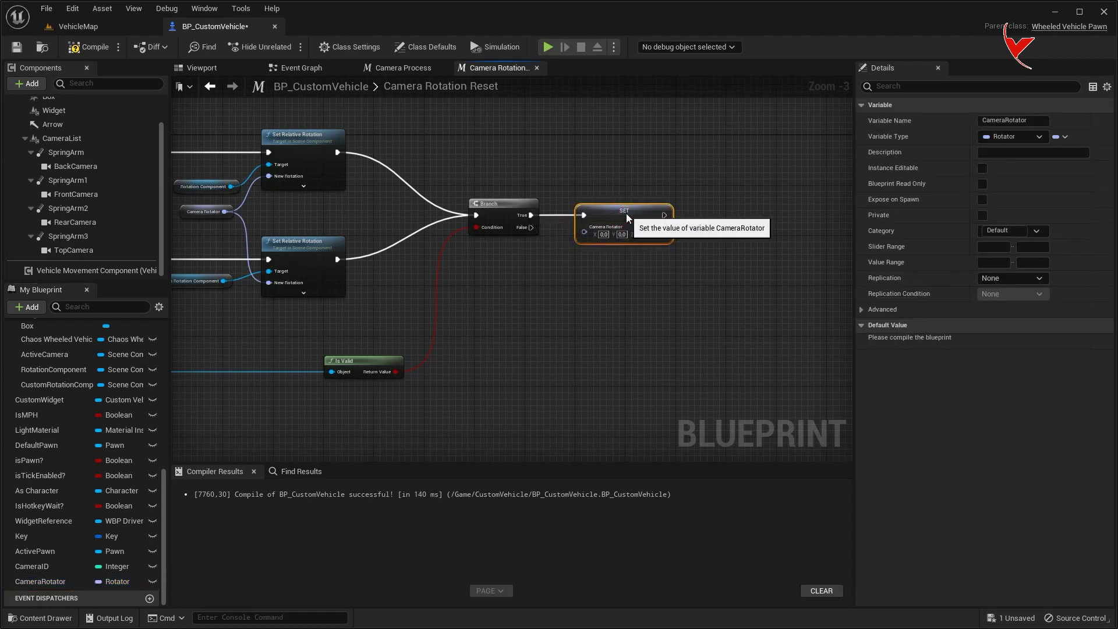
{"action": "right_click_drag", "start_coordinate": [457, 308], "coordinate": [613, 290]}
{"action": "scroll", "coordinate": [490, 373], "scroll_direction": "up", "scroll_amount": 1}
{"action": "left_click_drag", "start_coordinate": [378, 374], "coordinate": [614, 281]}
{"action": "type", "text": "get relati"}
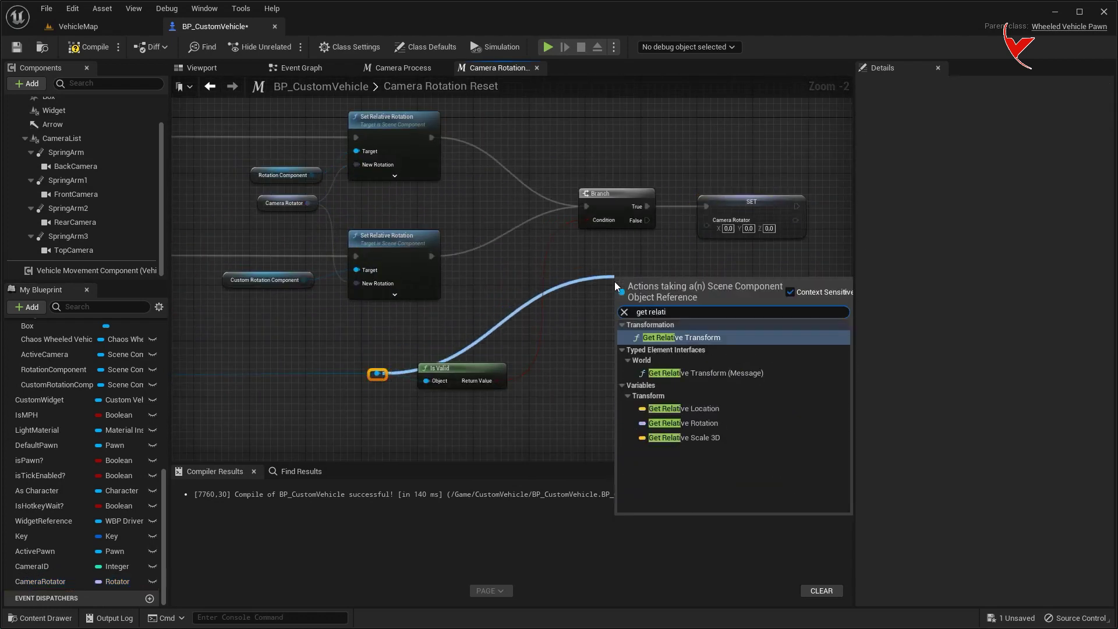
{"action": "left_click", "coordinate": [674, 427]}
{"action": "left_click_drag", "start_coordinate": [686, 287], "coordinate": [707, 223]}
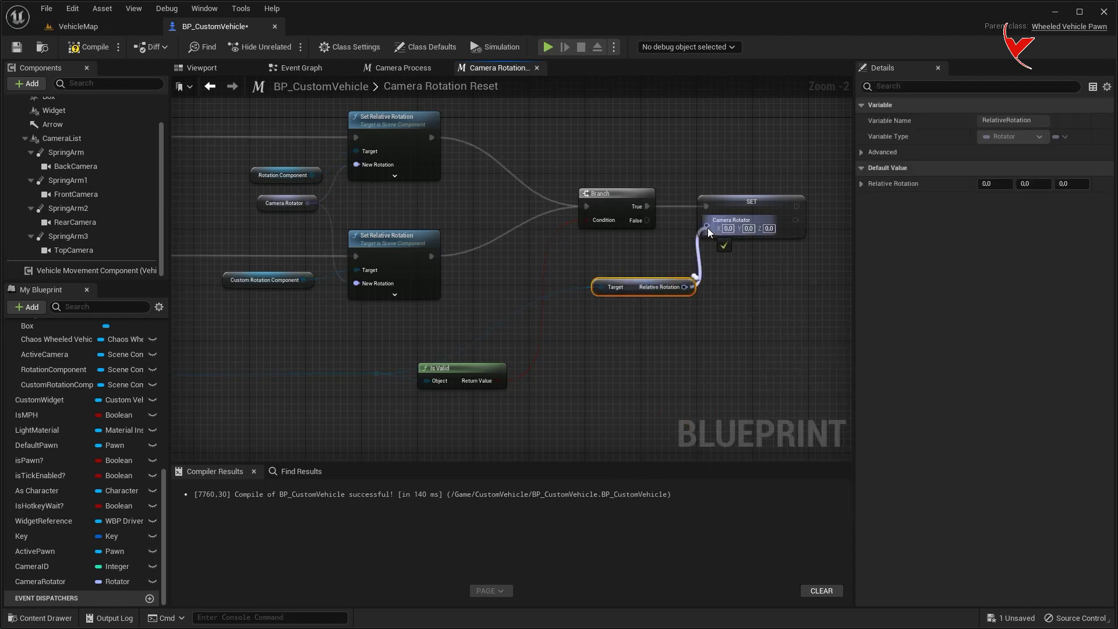
{"action": "right_click_drag", "start_coordinate": [576, 354], "coordinate": [637, 347]}
{"action": "left_click_drag", "start_coordinate": [538, 363], "coordinate": [593, 357]}
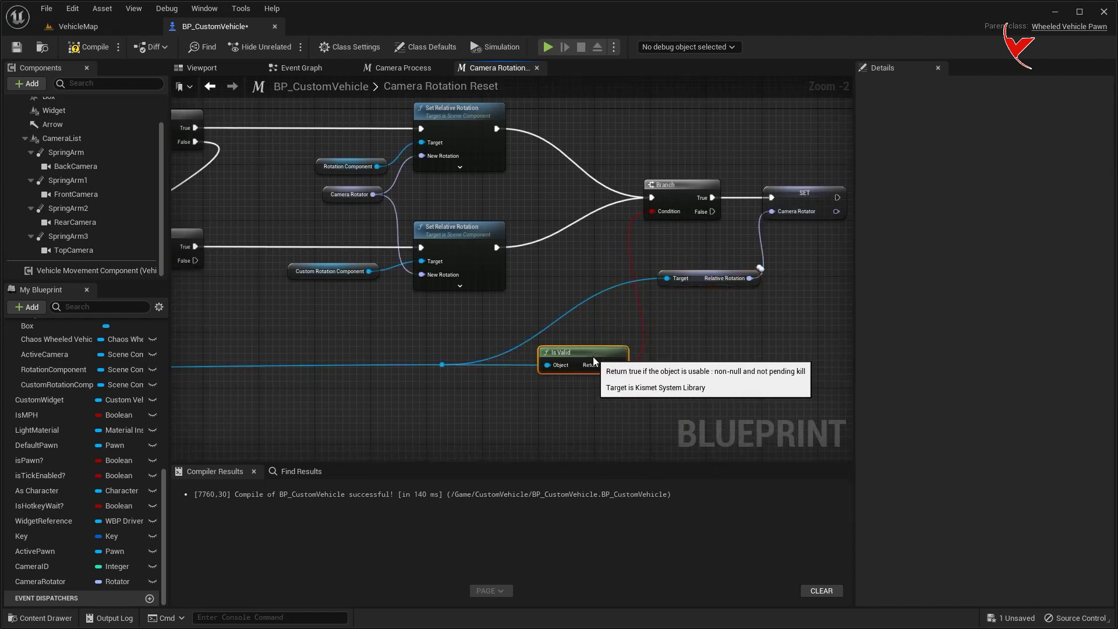
{"action": "right_click_drag", "start_coordinate": [593, 356], "coordinate": [363, 376]}
{"action": "scroll", "coordinate": [520, 250], "scroll_direction": "down", "scroll_amount": 5}
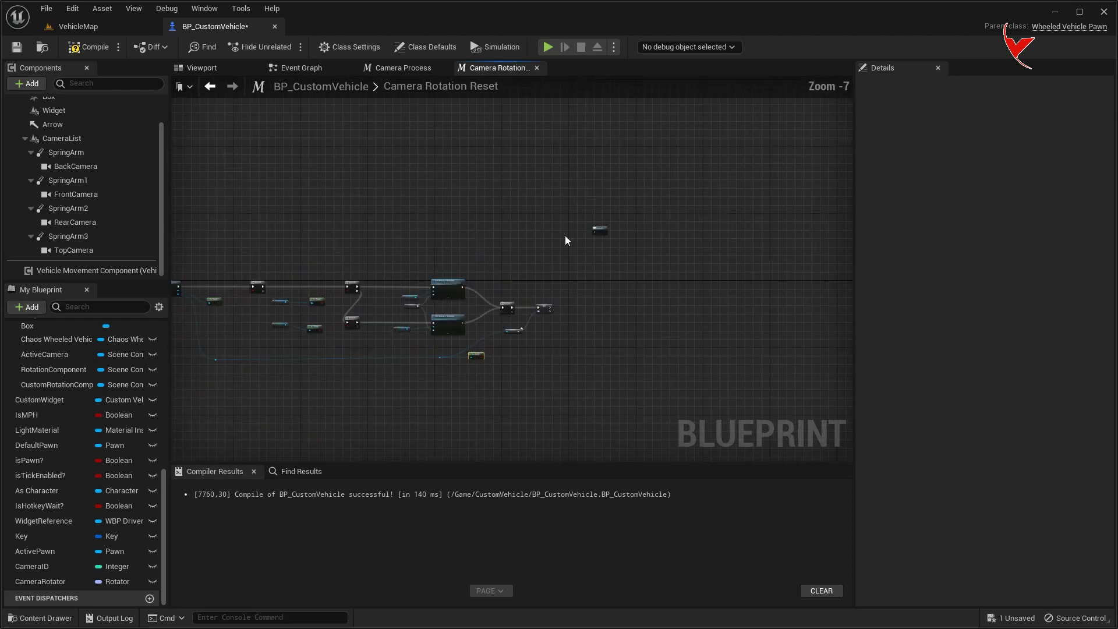
Wire the Branch False path to the Outputs Out pin and tidy the reroute and SET nodes
{"action": "left_click", "coordinate": [599, 230]}
{"action": "scroll", "coordinate": [574, 312], "scroll_direction": "up", "scroll_amount": 4}
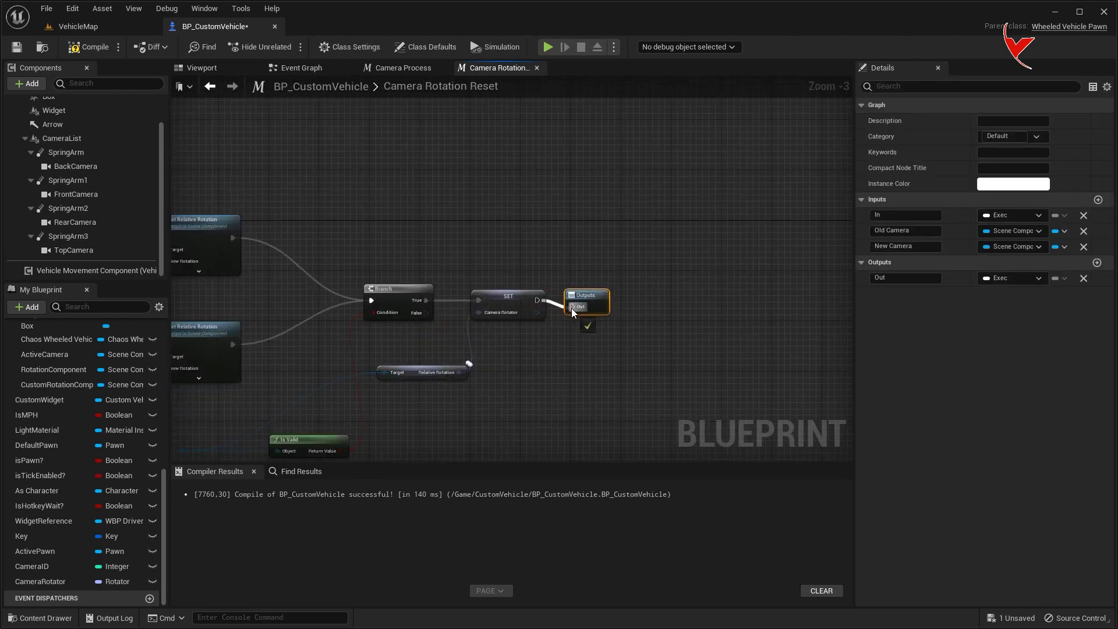
{"action": "left_click_drag", "start_coordinate": [428, 314], "coordinate": [679, 300]}
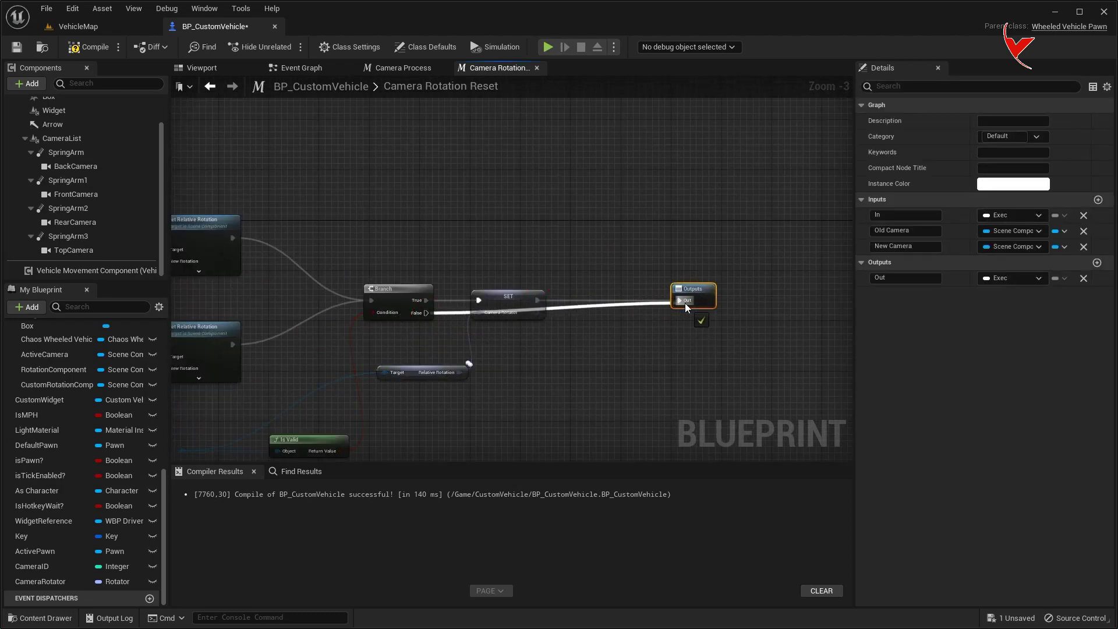
{"action": "left_click_drag", "start_coordinate": [460, 309], "coordinate": [523, 233]}
{"action": "left_click_drag", "start_coordinate": [508, 296], "coordinate": [546, 295]}
{"action": "left_click_drag", "start_coordinate": [506, 218], "coordinate": [554, 236]}
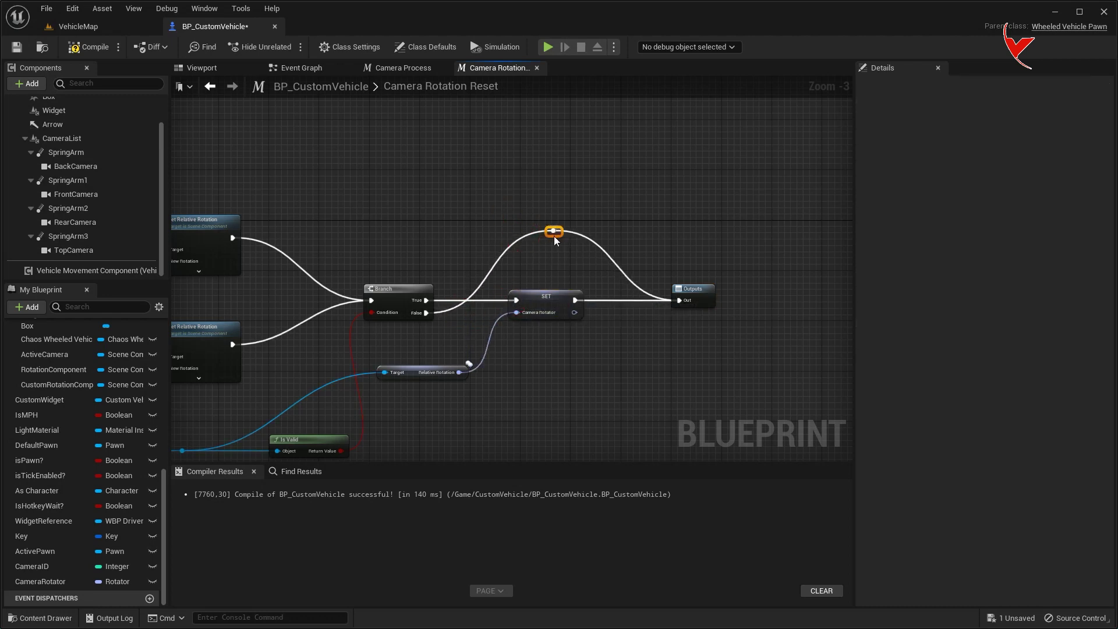
Play VehicleMap to test the vehicle, then stop and return to BP_CustomVehicle
{"action": "left_click", "coordinate": [87, 29]}
{"action": "left_click", "coordinate": [261, 46]}
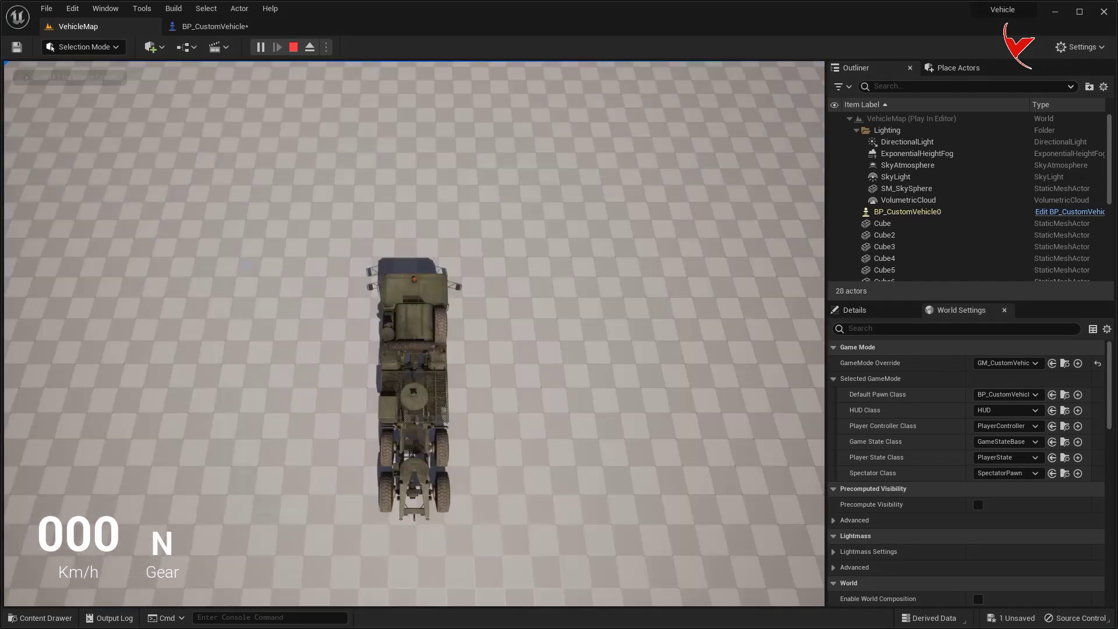
{"action": "key", "text": "Escape"}
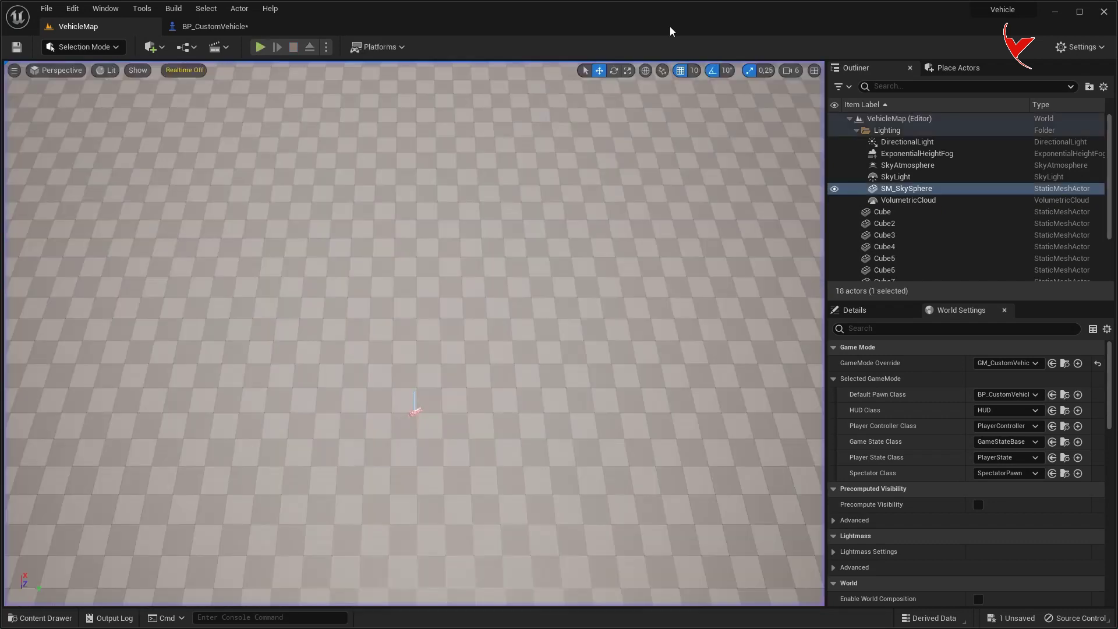
{"action": "left_click", "coordinate": [239, 24]}
Link the lower Branch's False path to the final Branch through a reroute knot
{"action": "scroll", "coordinate": [334, 138], "scroll_direction": "down", "scroll_amount": 2}
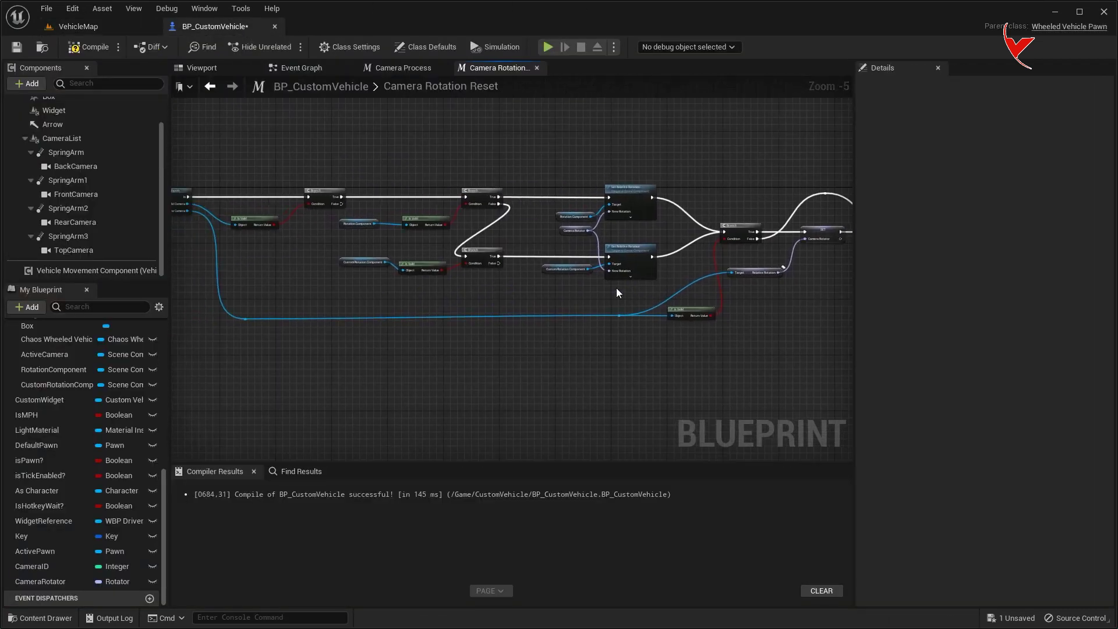
{"action": "scroll", "coordinate": [393, 282], "scroll_direction": "up", "scroll_amount": 2}
{"action": "left_click_drag", "start_coordinate": [312, 252], "coordinate": [769, 189]}
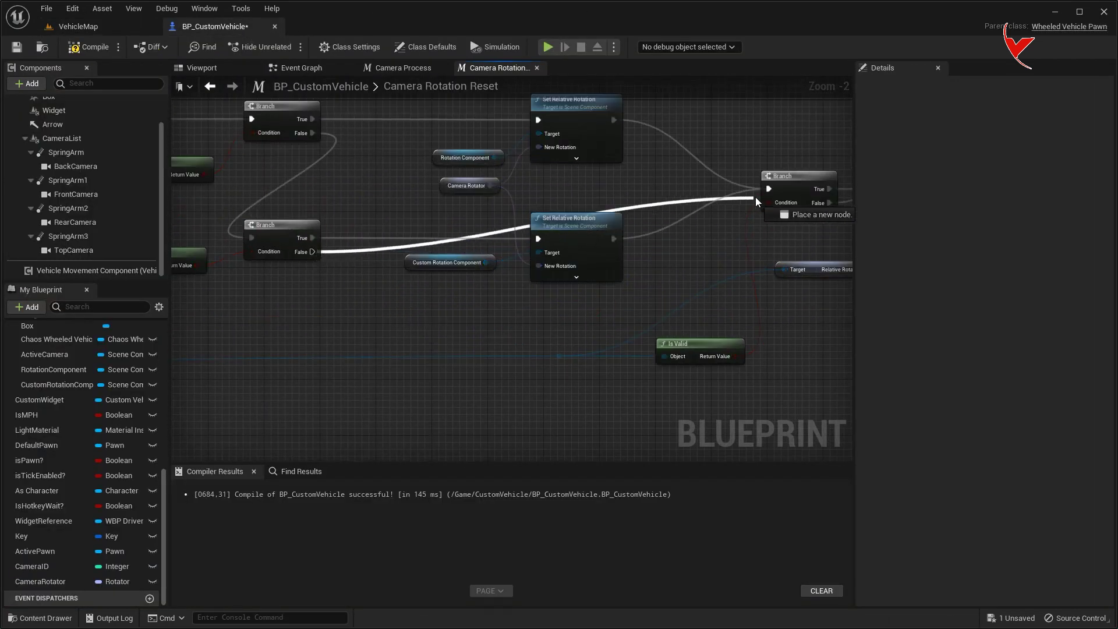
{"action": "double_click", "coordinate": [613, 209]}
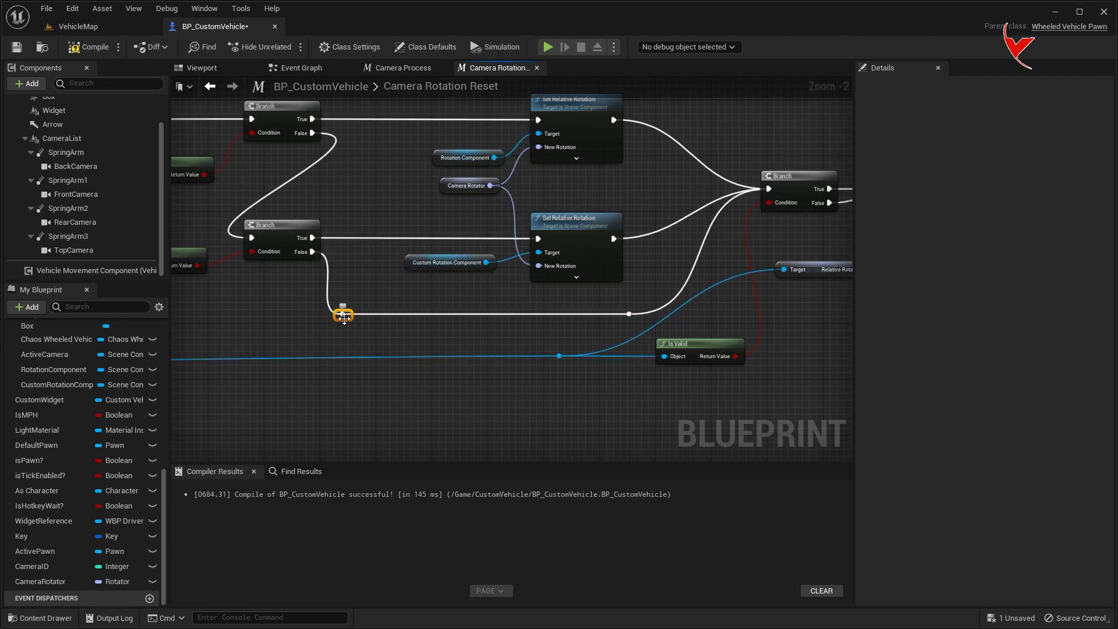
Move the first Branch left, route its False path onward via a reroute knot, then open Camera Process
{"action": "right_click_drag", "start_coordinate": [569, 299], "coordinate": [593, 296]}
{"action": "scroll", "coordinate": [593, 296], "scroll_direction": "down", "scroll_amount": 1}
{"action": "scroll", "coordinate": [725, 299], "scroll_direction": "down", "scroll_amount": 2}
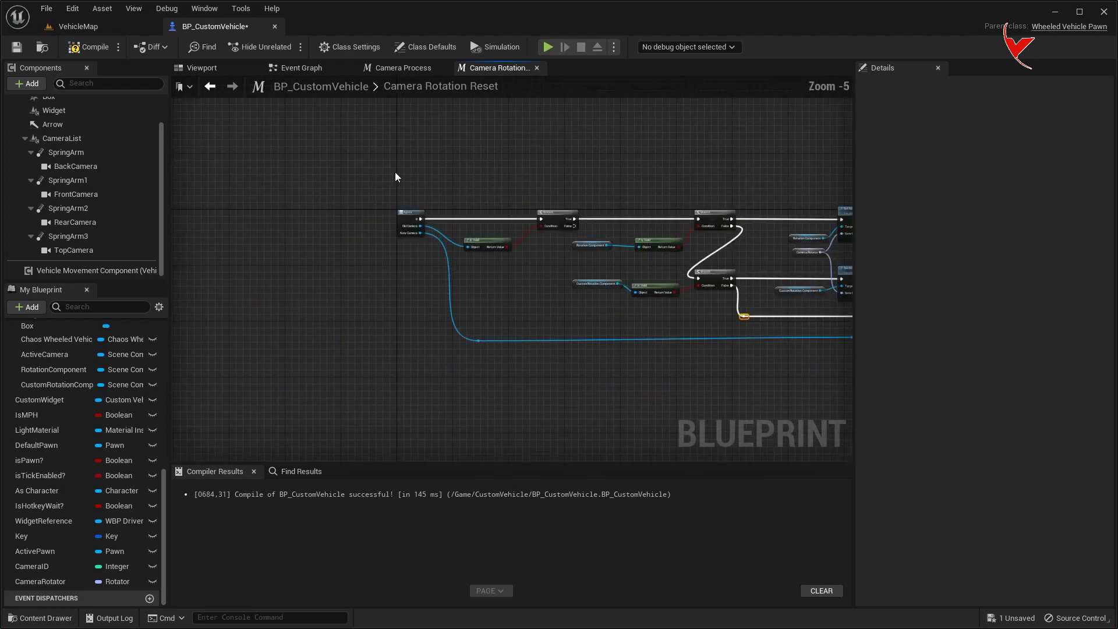
{"action": "left_click_drag", "start_coordinate": [540, 344], "coordinate": [540, 344]}
{"action": "left_click_drag", "start_coordinate": [556, 213], "coordinate": [420, 213]}
{"action": "scroll", "coordinate": [614, 250], "scroll_direction": "up", "scroll_amount": 3}
{"action": "mouse_move", "coordinate": [260, 202]}
{"action": "left_mouse_down"}
{"action": "mouse_move", "coordinate": [303, 261]}
{"action": "mouse_move", "coordinate": [686, 400]}
{"action": "left_mouse_up"}
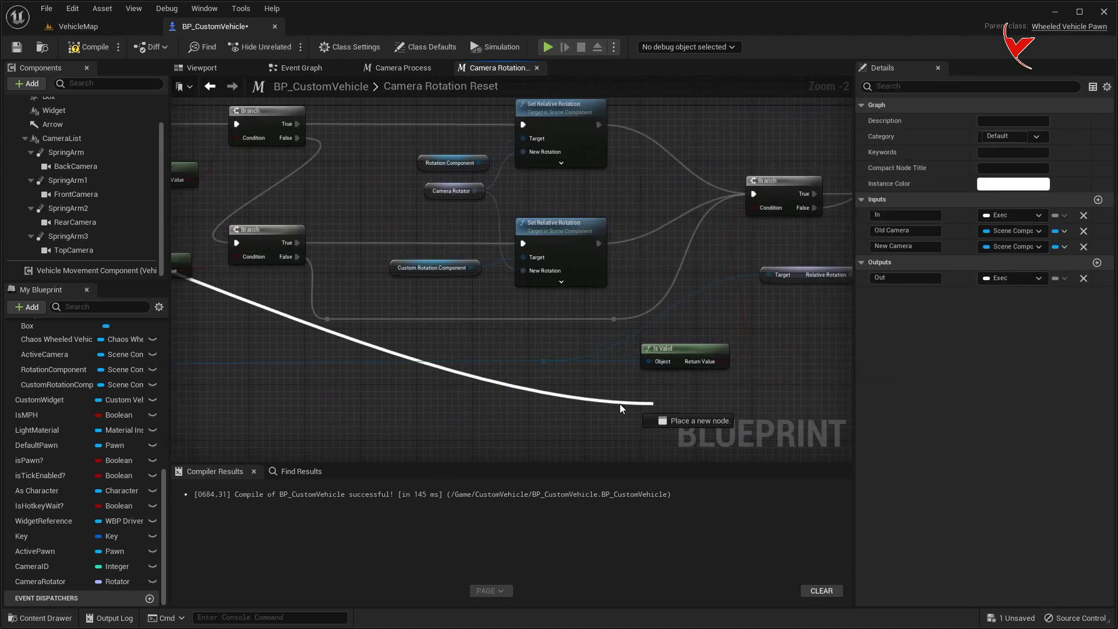
{"action": "left_click_drag", "start_coordinate": [322, 322], "coordinate": [329, 321]}
{"action": "scroll", "coordinate": [390, 228], "scroll_direction": "down", "scroll_amount": 3}
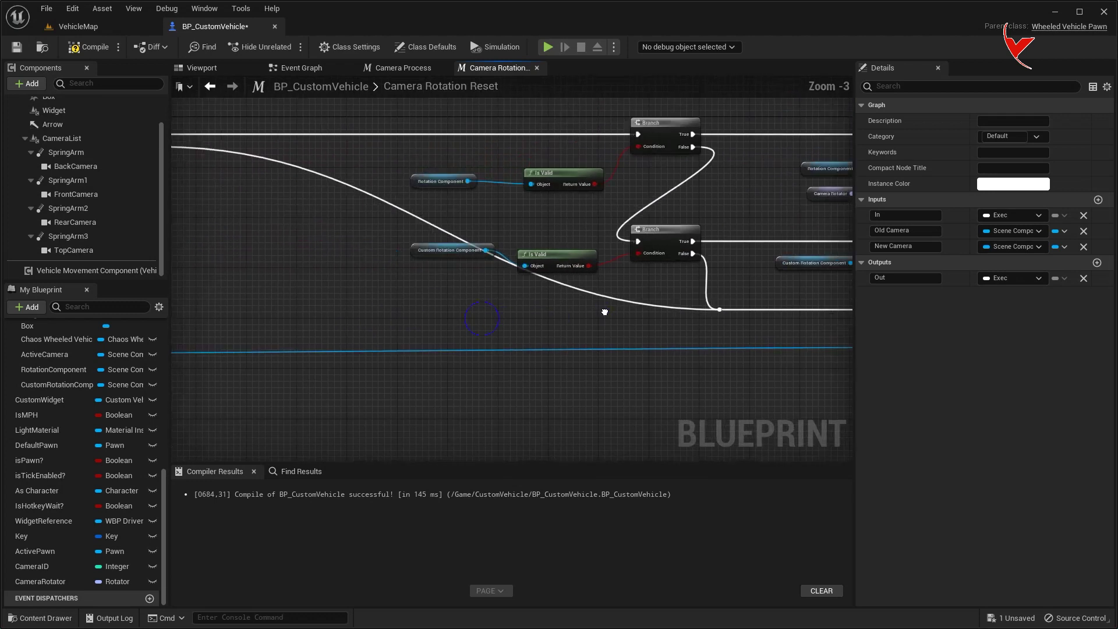
{"action": "double_click", "coordinate": [387, 219]}
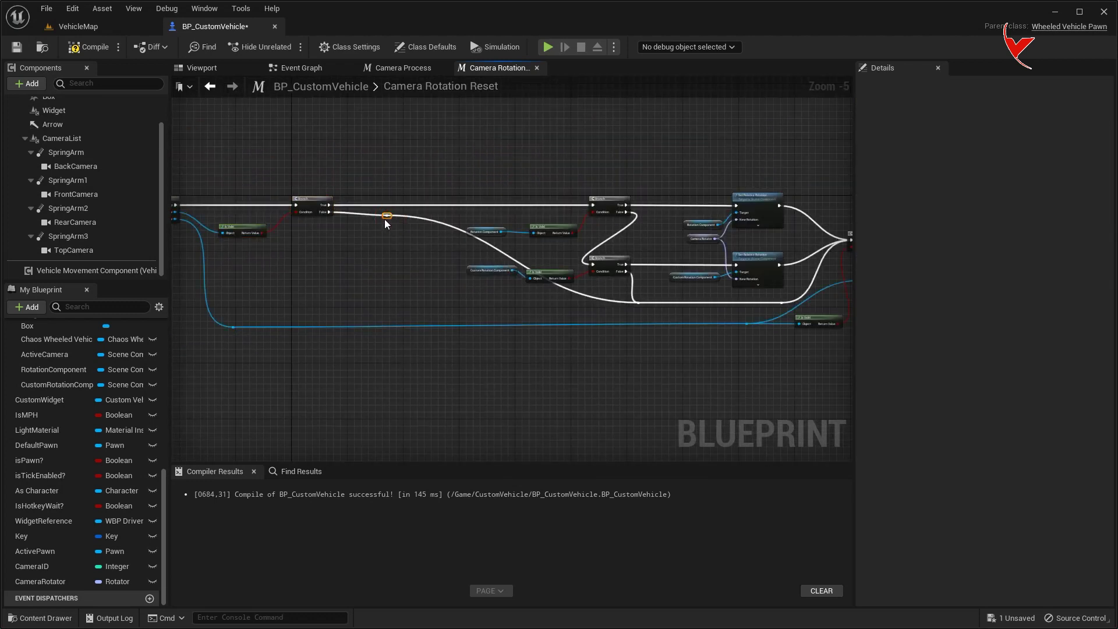
{"action": "right_click_drag", "start_coordinate": [376, 311], "coordinate": [314, 295]}
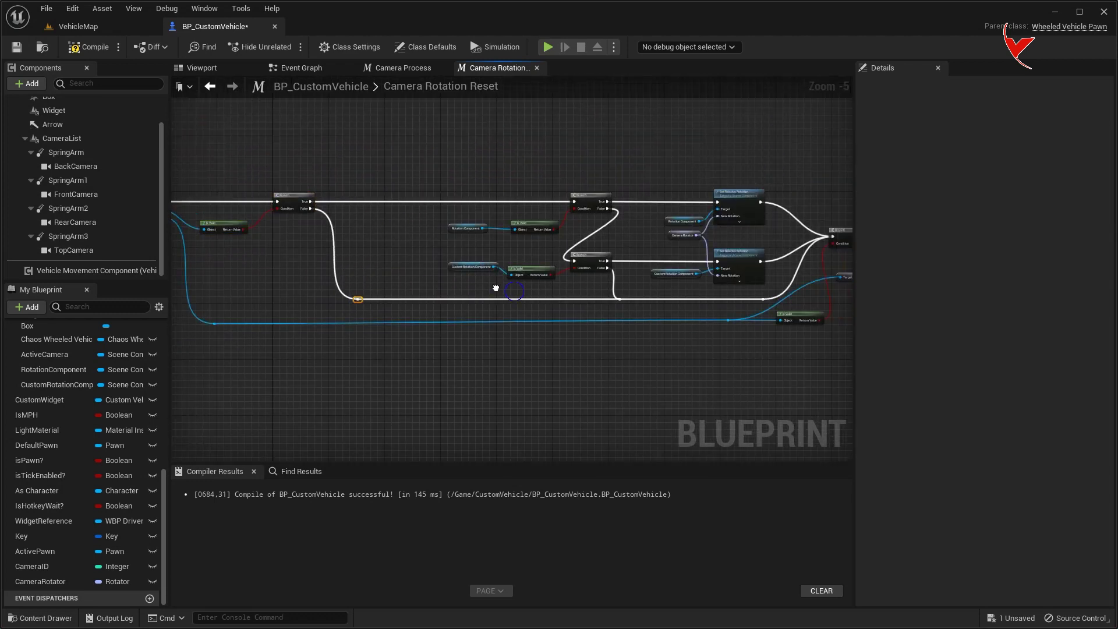
{"action": "left_click", "coordinate": [389, 71]}
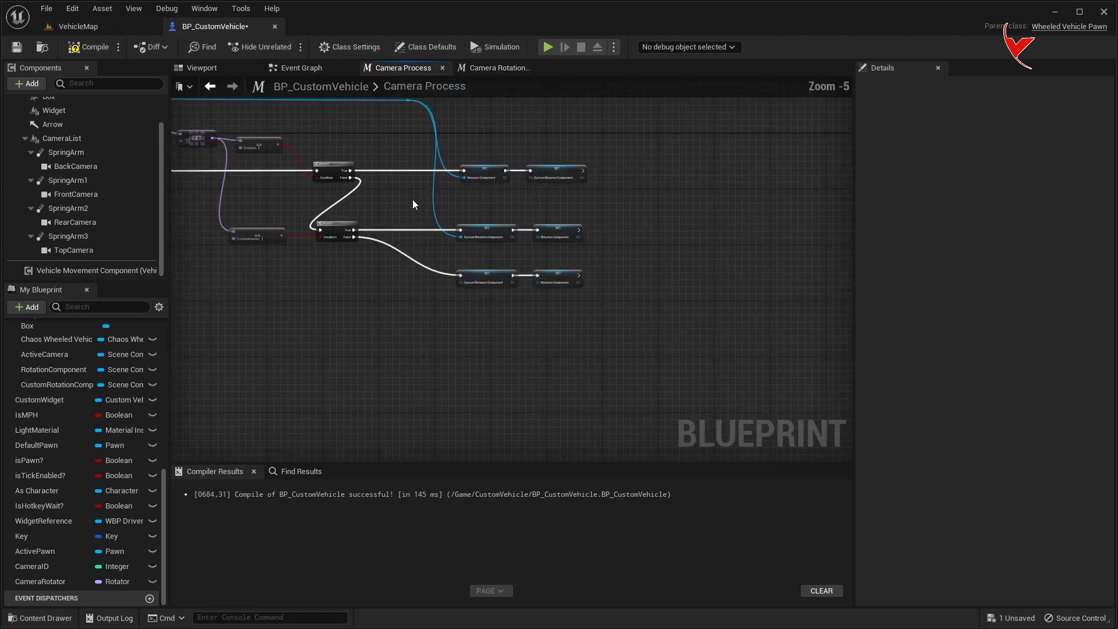
Shift the camera nodes right, place Camera Rotation Reset, and route Branch False into it
{"action": "right_click_drag", "start_coordinate": [490, 278], "coordinate": [566, 302]}
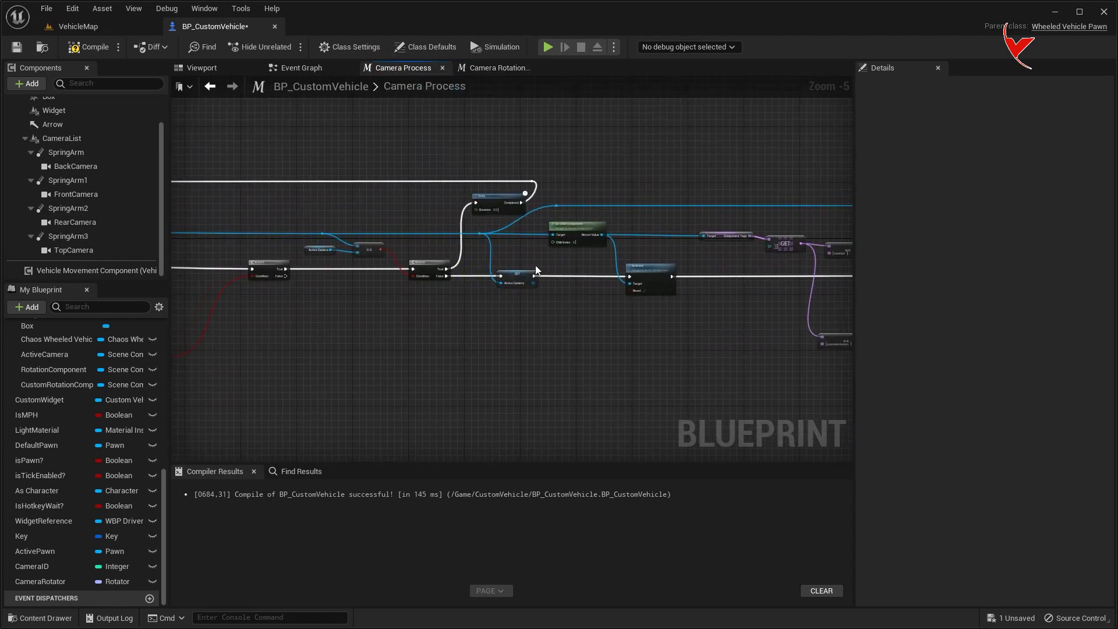
{"action": "scroll", "coordinate": [366, 249], "scroll_direction": "down", "scroll_amount": 3}
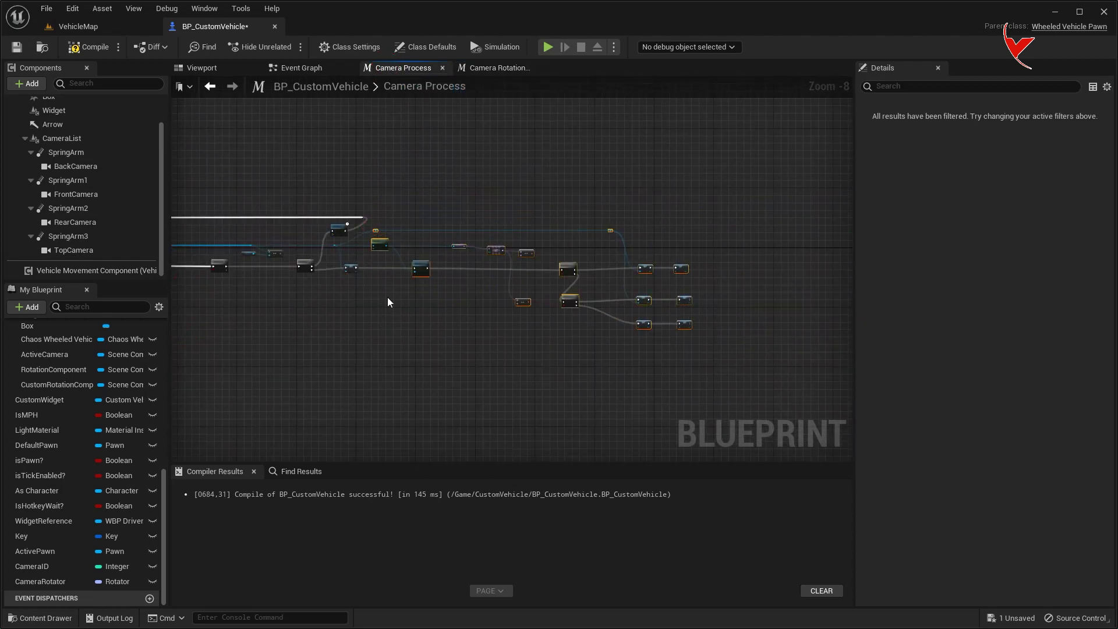
{"action": "scroll", "coordinate": [421, 268], "scroll_direction": "up", "scroll_amount": 3}
{"action": "scroll", "coordinate": [421, 268], "scroll_direction": "up", "scroll_amount": 2}
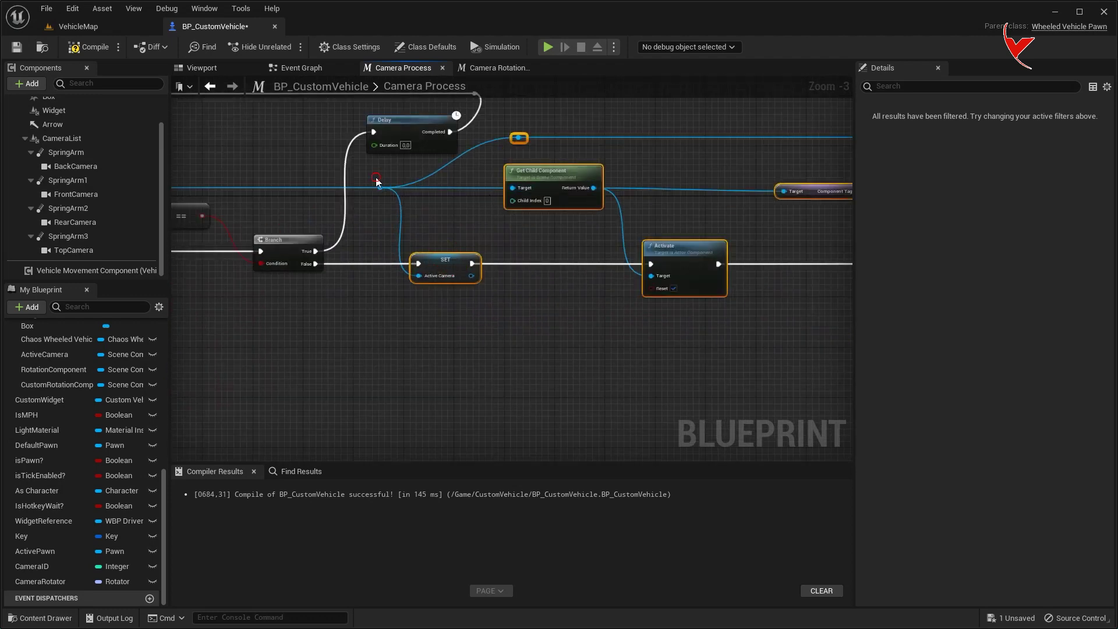
{"action": "left_click_drag", "start_coordinate": [377, 183], "coordinate": [530, 183]}
{"action": "right_click_drag", "start_coordinate": [453, 291], "coordinate": [491, 290]}
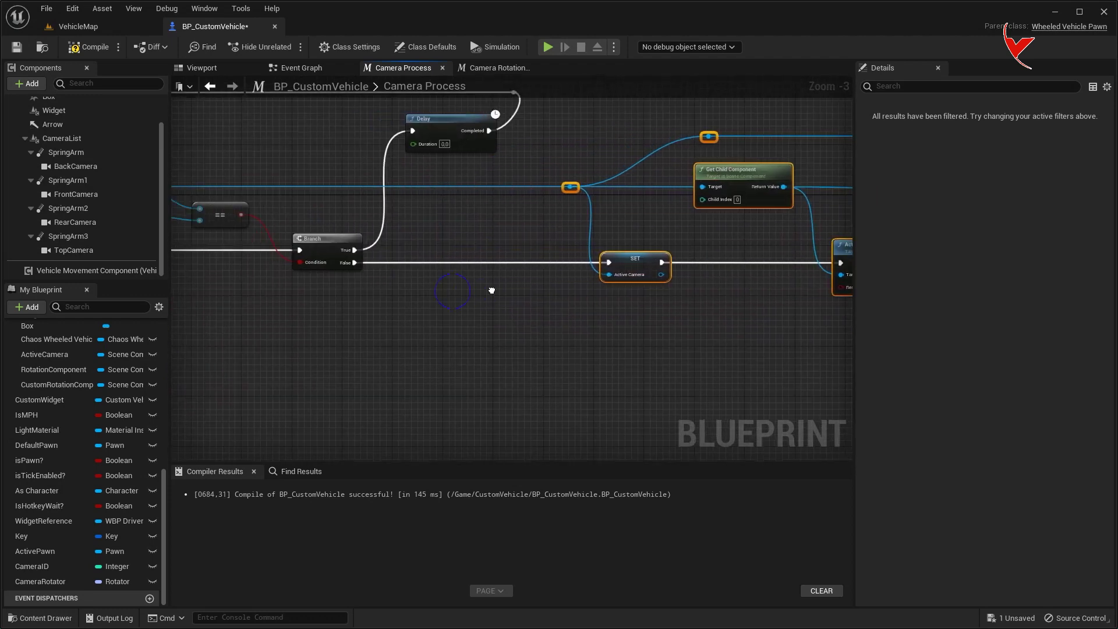
{"action": "scroll", "coordinate": [452, 290], "scroll_direction": "up", "scroll_amount": 2}
{"action": "scroll", "coordinate": [81, 420], "scroll_direction": "up", "scroll_amount": 5}
{"action": "scroll", "coordinate": [81, 407], "scroll_direction": "up", "scroll_amount": 5}
{"action": "mouse_move", "coordinate": [63, 381]}
{"action": "left_mouse_down"}
{"action": "mouse_move", "coordinate": [163, 374]}
{"action": "mouse_move", "coordinate": [452, 248]}
{"action": "left_mouse_up"}
{"action": "left_click_drag", "start_coordinate": [325, 252], "coordinate": [538, 247]}
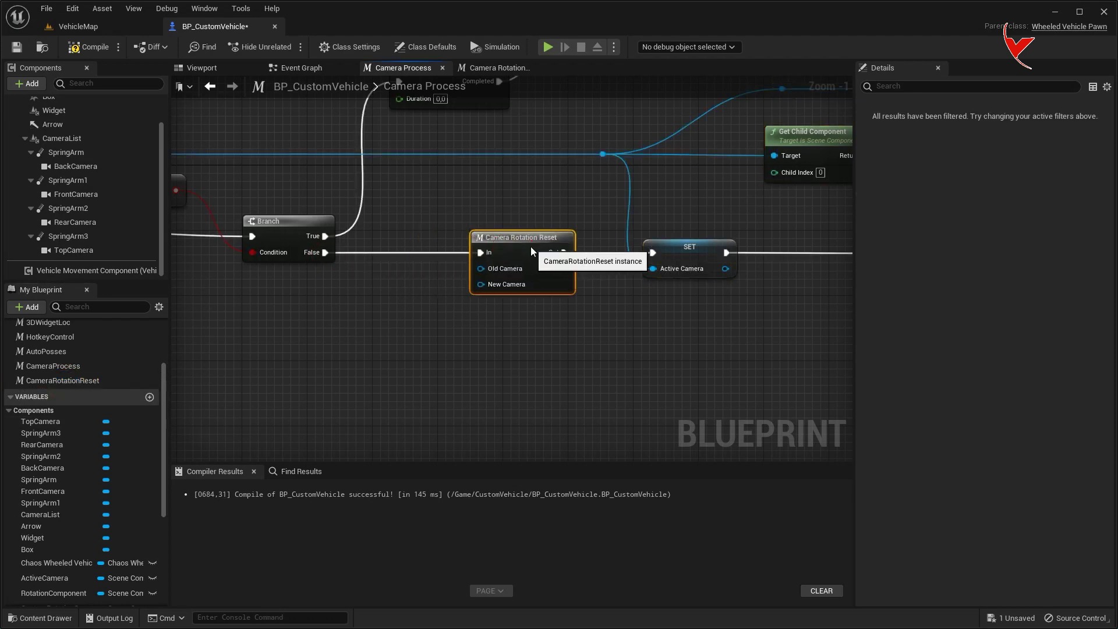
Feed the new camera into Camera Rotation Reset via a reroute, add a Get ActiveCamera node, then switch to VehicleMap
{"action": "right_click_drag", "start_coordinate": [414, 178], "coordinate": [466, 213]}
{"action": "double_click", "coordinate": [460, 181]}
{"action": "left_click_drag", "start_coordinate": [467, 185], "coordinate": [540, 319]}
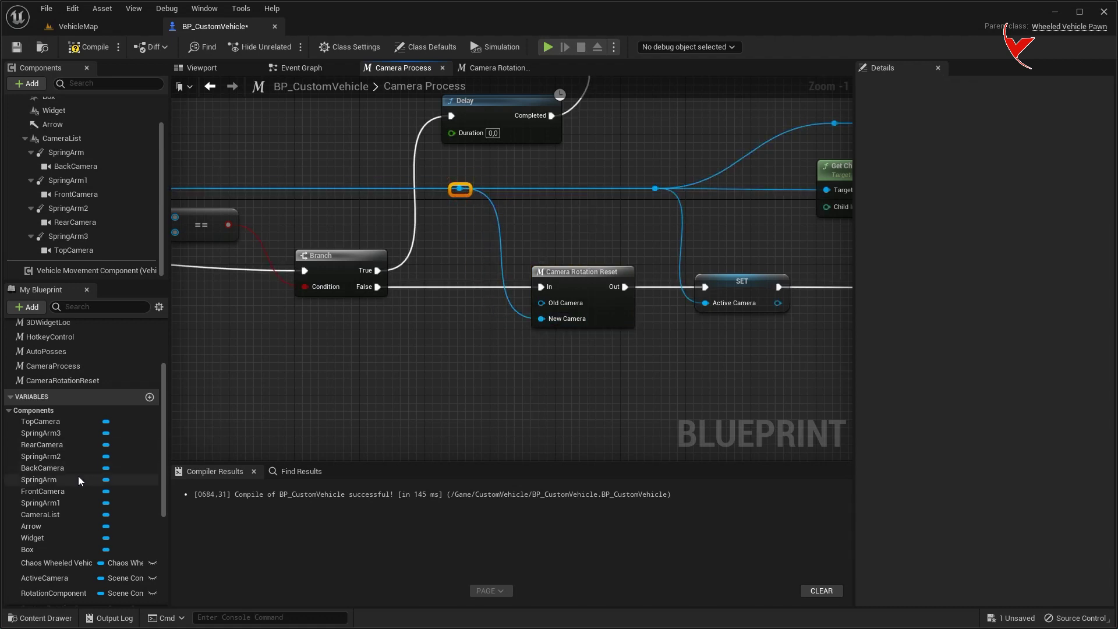
{"action": "scroll", "coordinate": [80, 481], "scroll_direction": "down", "scroll_amount": 2}
{"action": "left_click_drag", "start_coordinate": [64, 540], "coordinate": [429, 340]}
{"action": "left_click", "coordinate": [447, 322]}
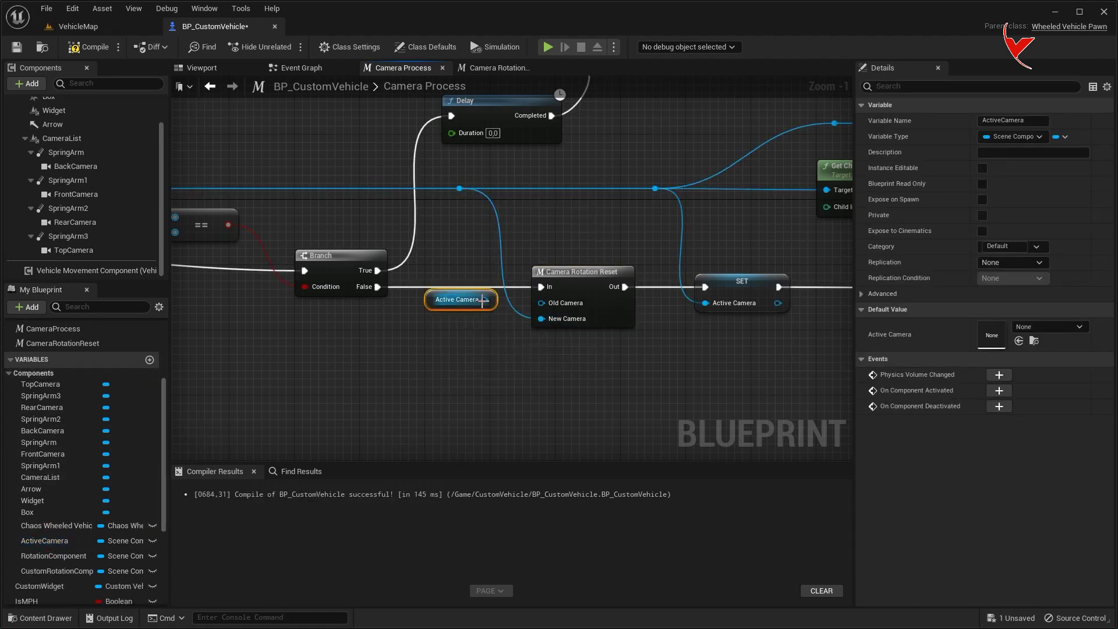
{"action": "left_click", "coordinate": [78, 26]}
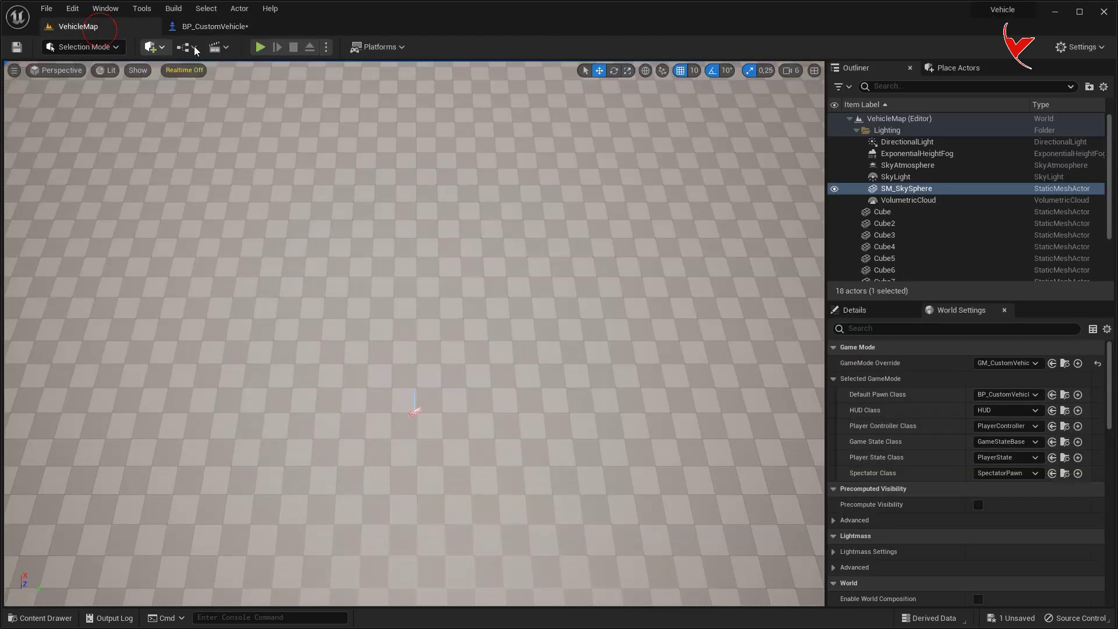
Play VehicleMap and press C four times to cycle through the truck's cameras
{"action": "left_click", "coordinate": [260, 47]}
{"action": "key", "text": "c"}
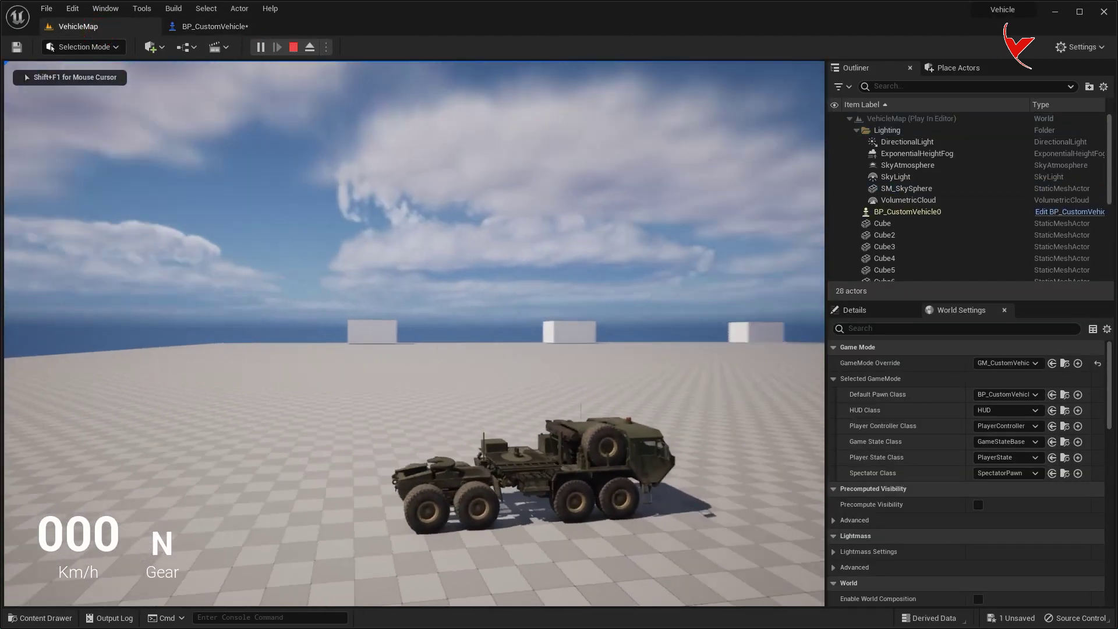
{"action": "key", "text": "c"}
{"action": "key", "text": "c"}
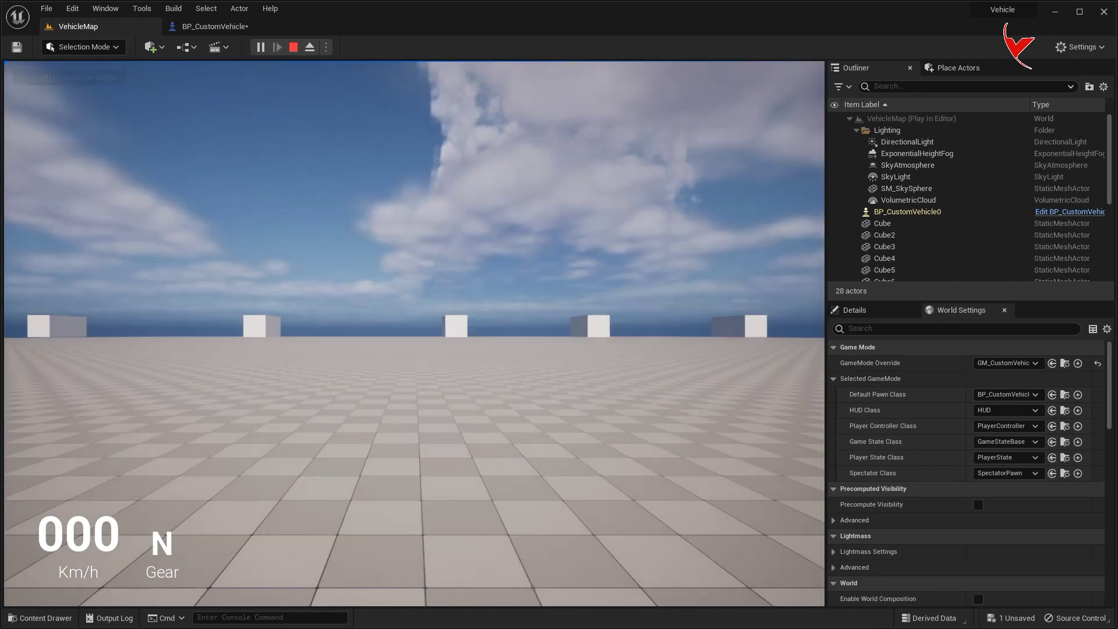
{"action": "key", "text": "c"}
{"action": "key", "text": "c"}
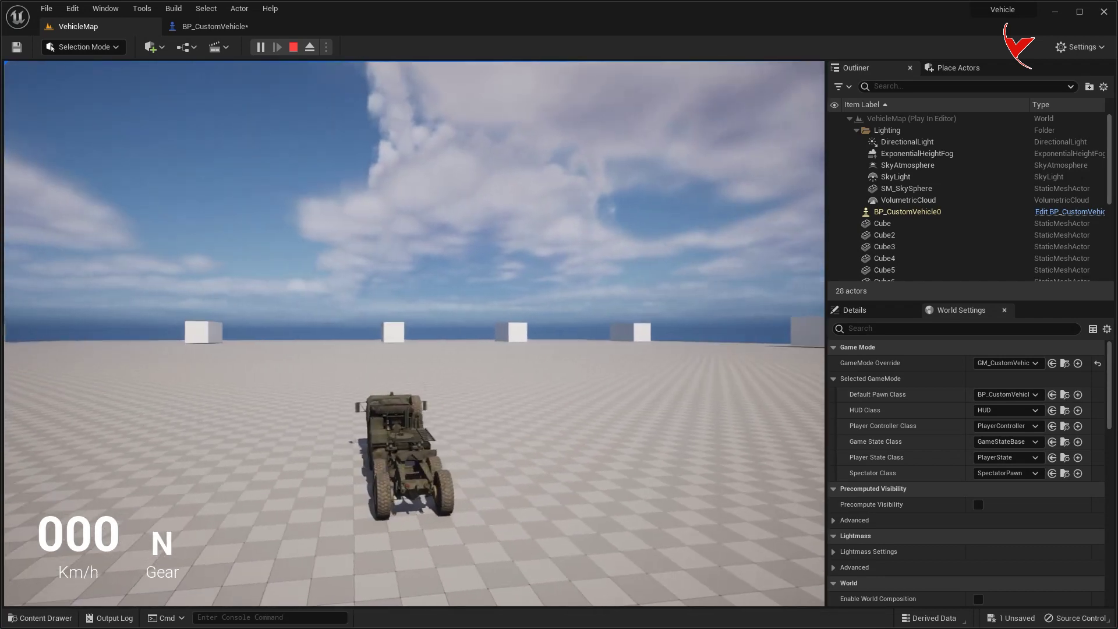
{"action": "key", "text": "c"}
{"action": "key", "text": "c"}
{"action": "key", "text": "c"}
{"action": "key", "text": "c"}
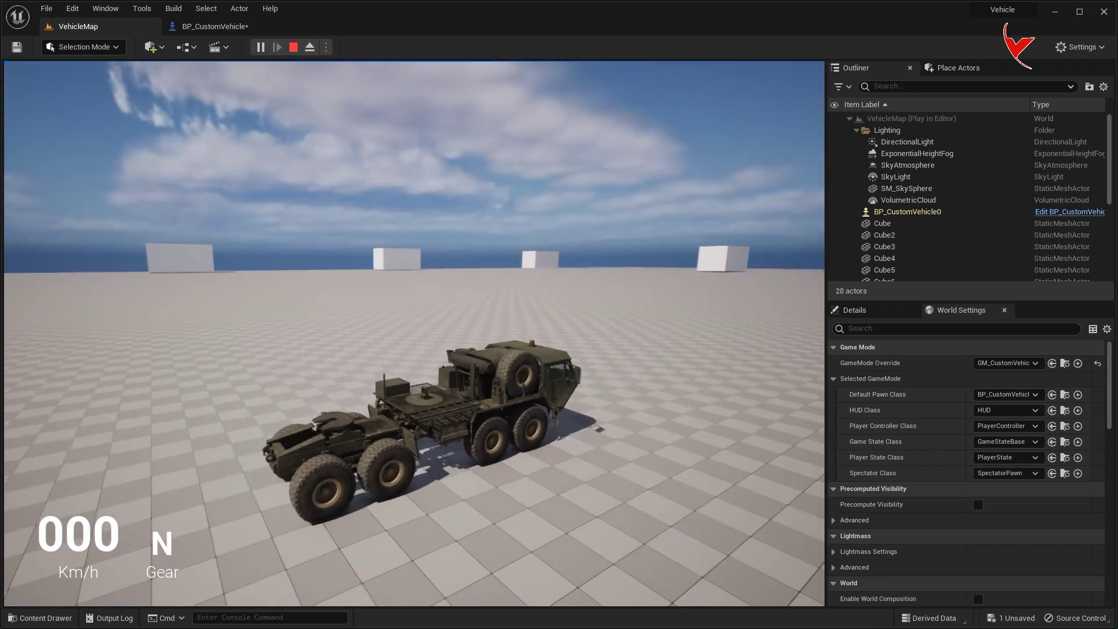